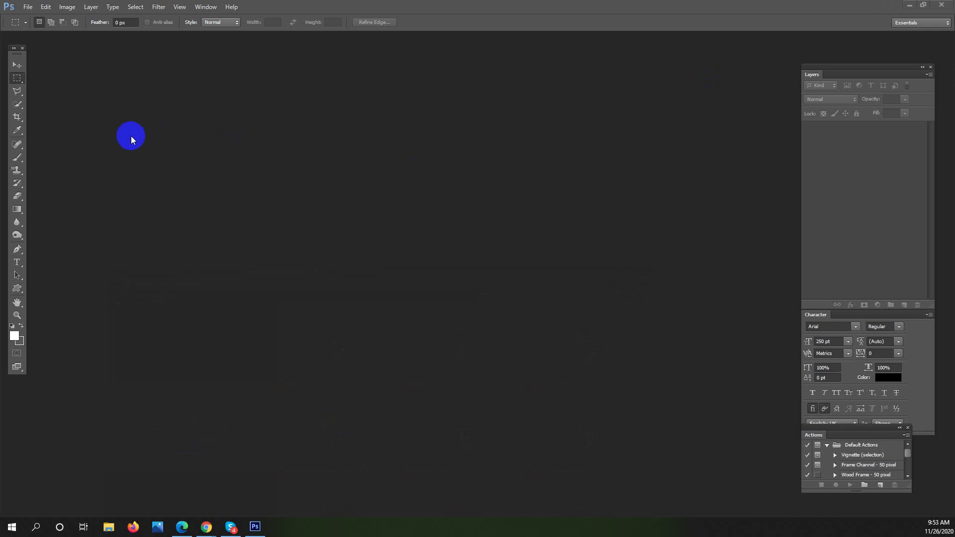
Create Untitled-1, a new white 960 × 1200 px document at 72 ppi
left_click(27, 7)
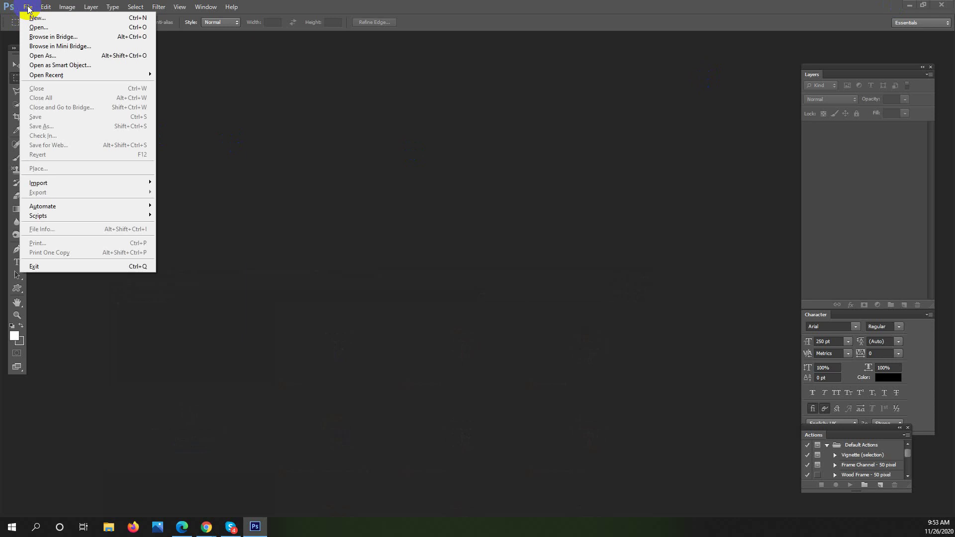
left_click(50, 21)
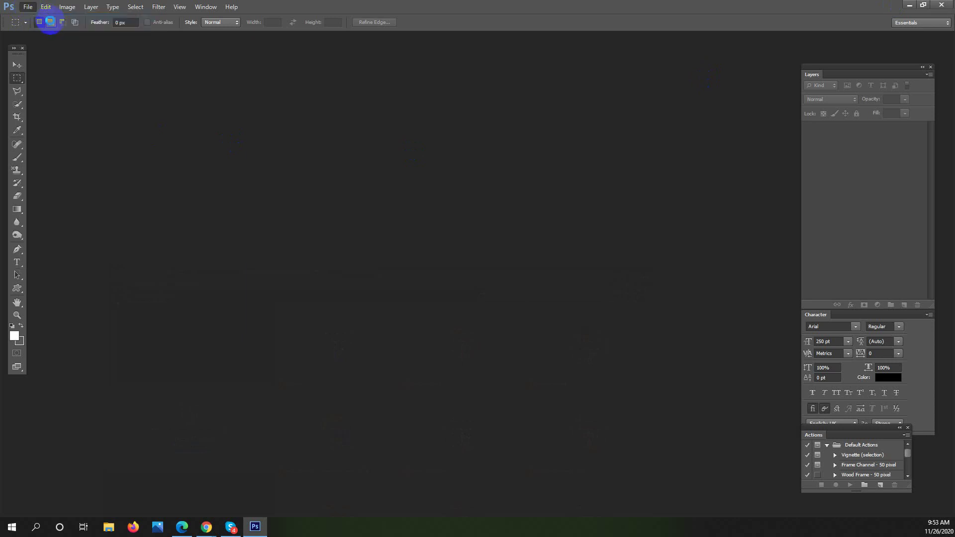
key("ctrl+n")
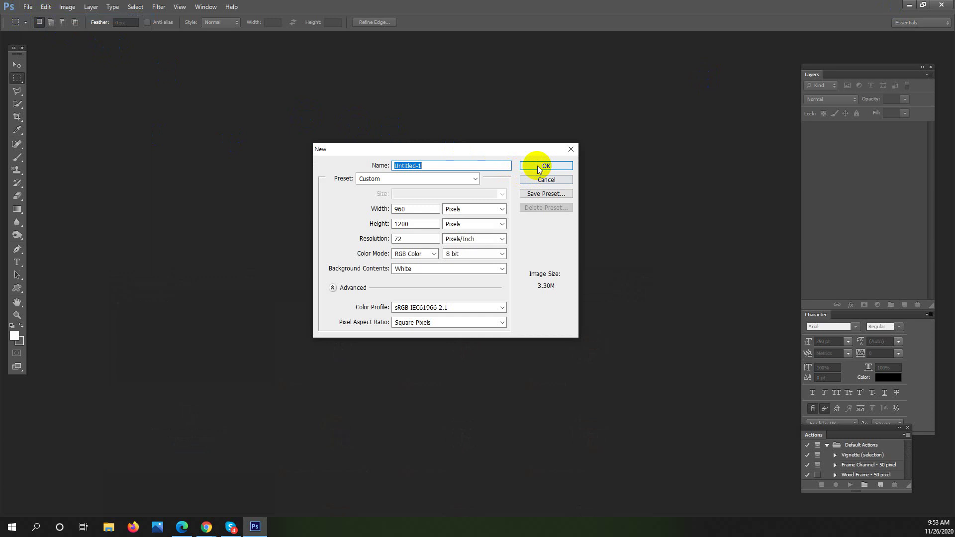
left_click(538, 169)
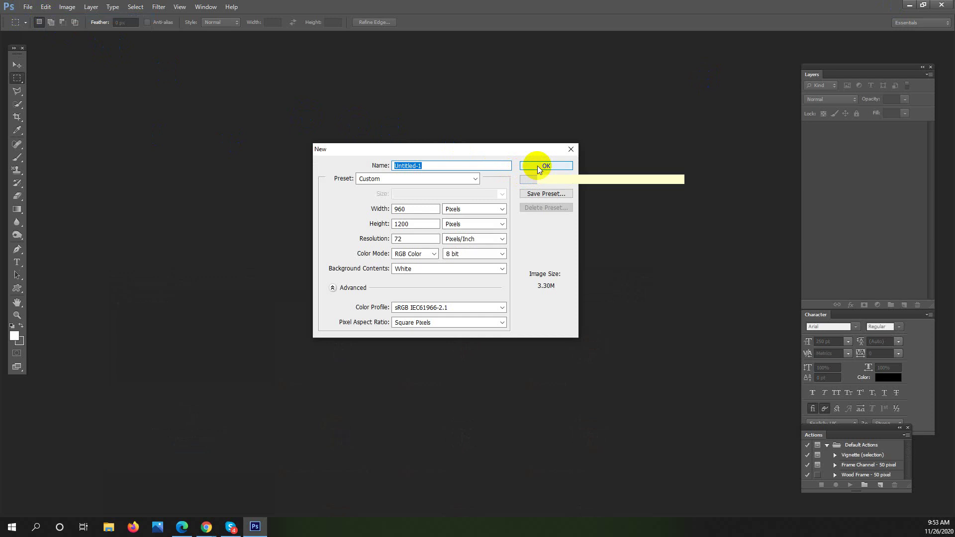
left_click(537, 166)
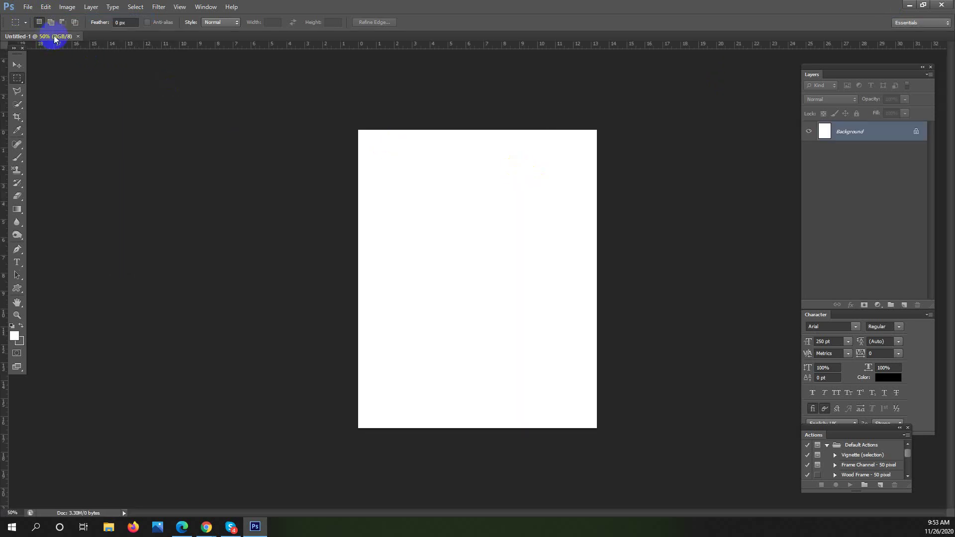
Pull Untitled-1 out of the tab bar into a floating window, then reposition and enlarge it
left_click_drag(55, 39, 129, 49)
left_click_drag(303, 365, 396, 426)
left_click_drag(239, 53, 350, 65)
Admit the waiting participant into the Google Meet call, then minimize Chrome
mouse_move(204, 530)
left_click(177, 484)
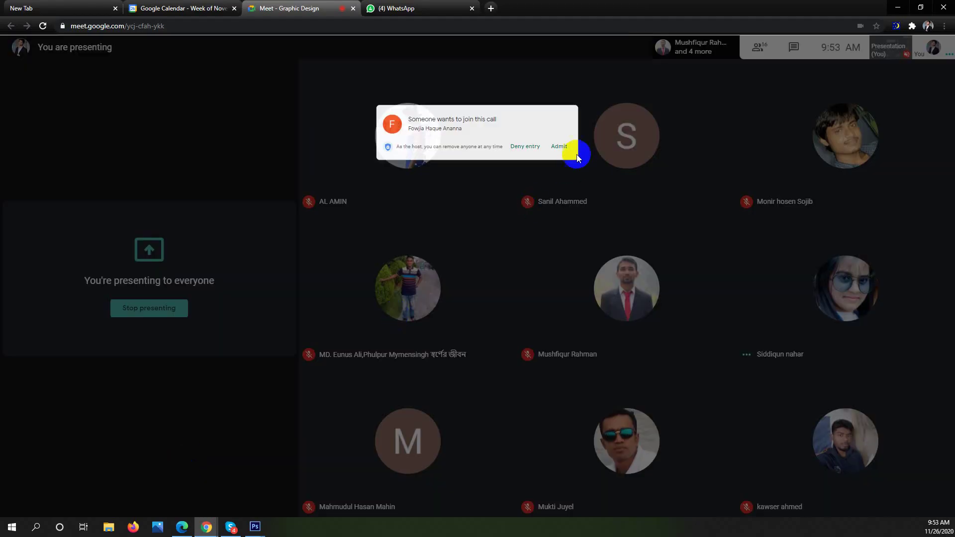
left_click(570, 99)
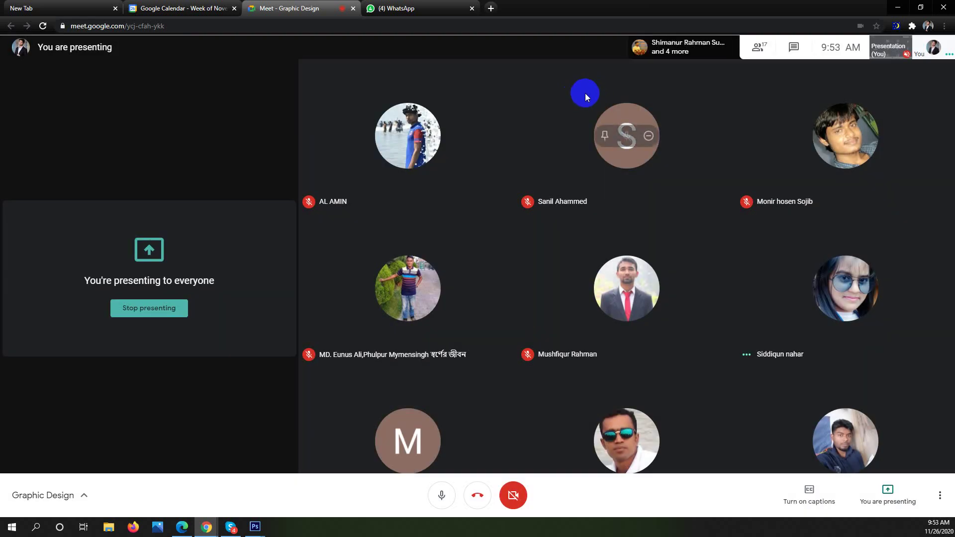
left_click(897, 7)
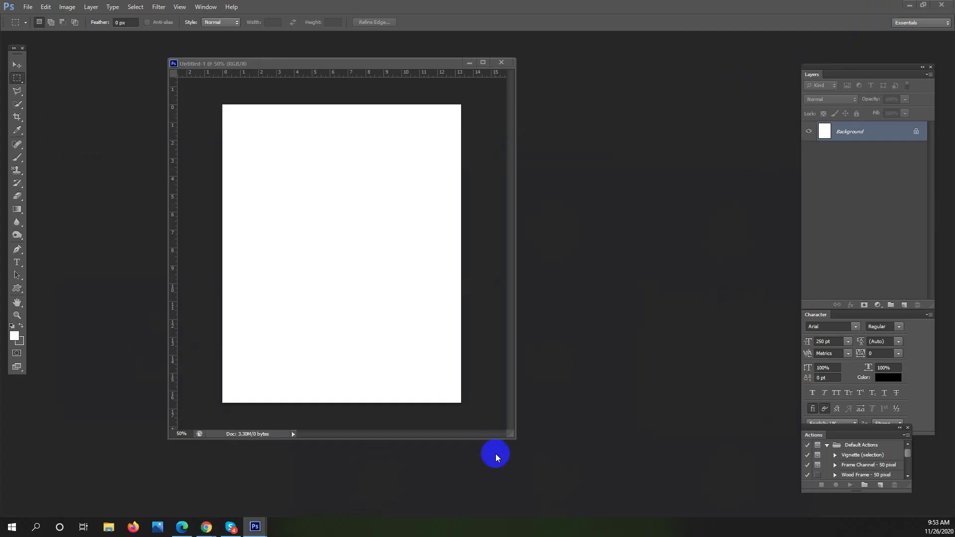
Drag the Untitled-1 window's bottom-right corner outward to enlarge it
left_click_drag(513, 437, 601, 470)
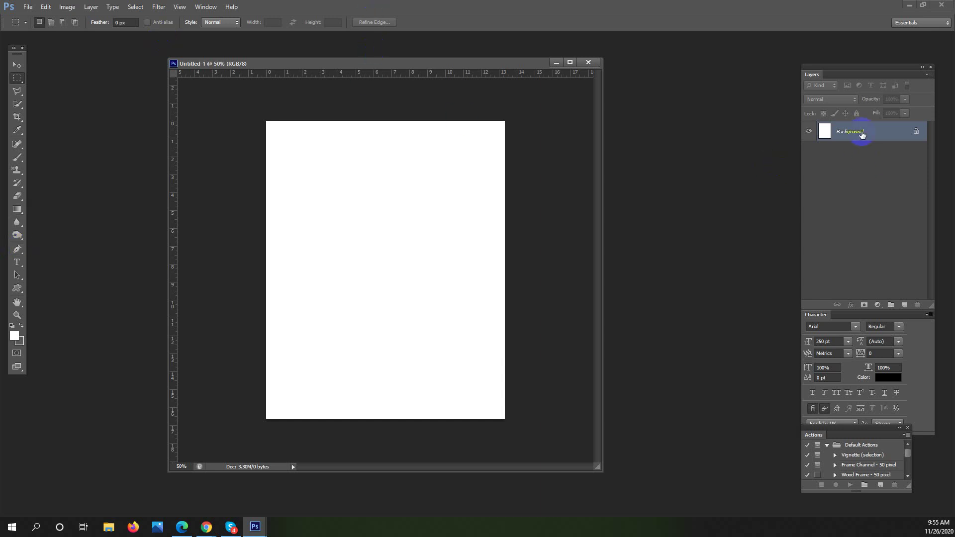
Convert the locked Background into Layer 0, then browse the Window, View and Image menus
double_click(863, 132)
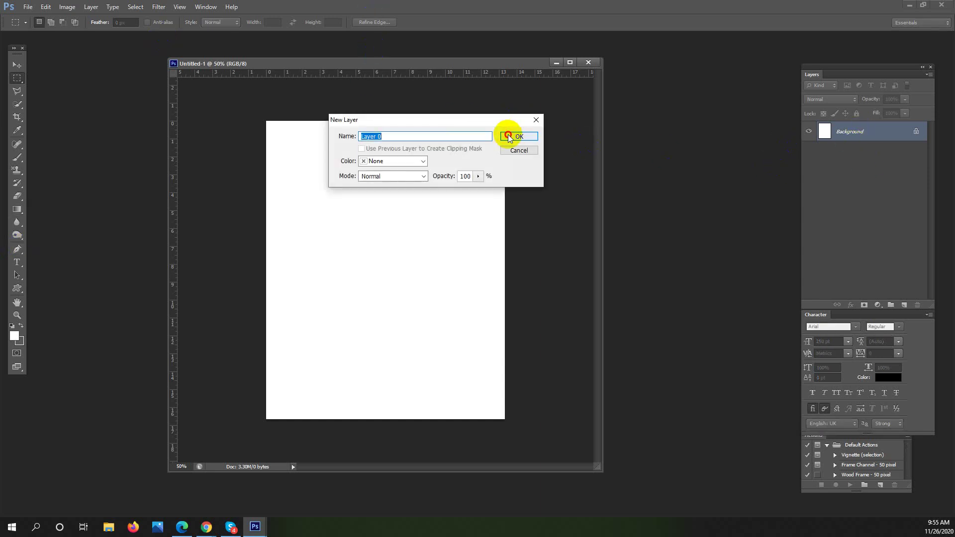
left_click(508, 135)
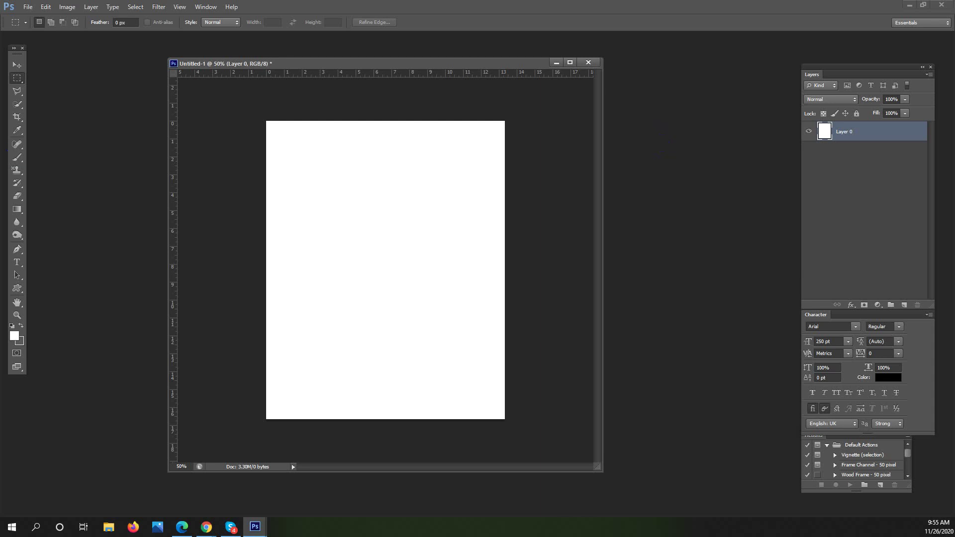
left_click(204, 9)
left_click(180, 8)
left_click(178, 8)
left_click(67, 7)
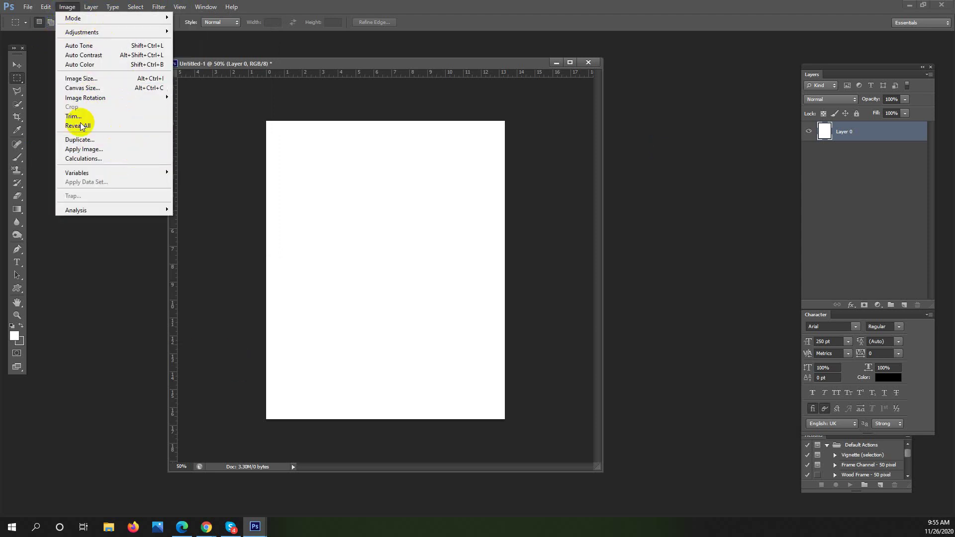
Browse the Window and Type menus, then bring the Google Meet call to the front
key("Escape")
key("alt+w")
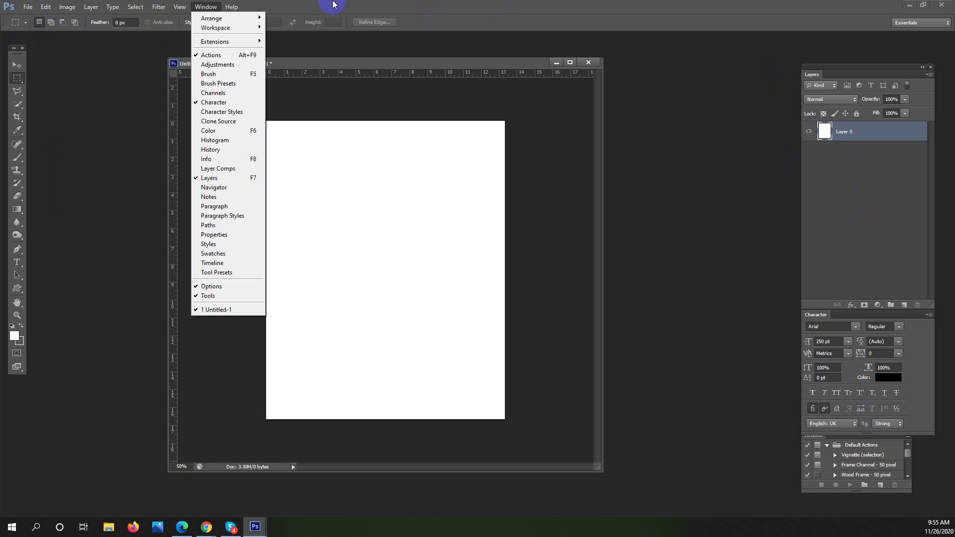
key("Escape")
key("alt+y")
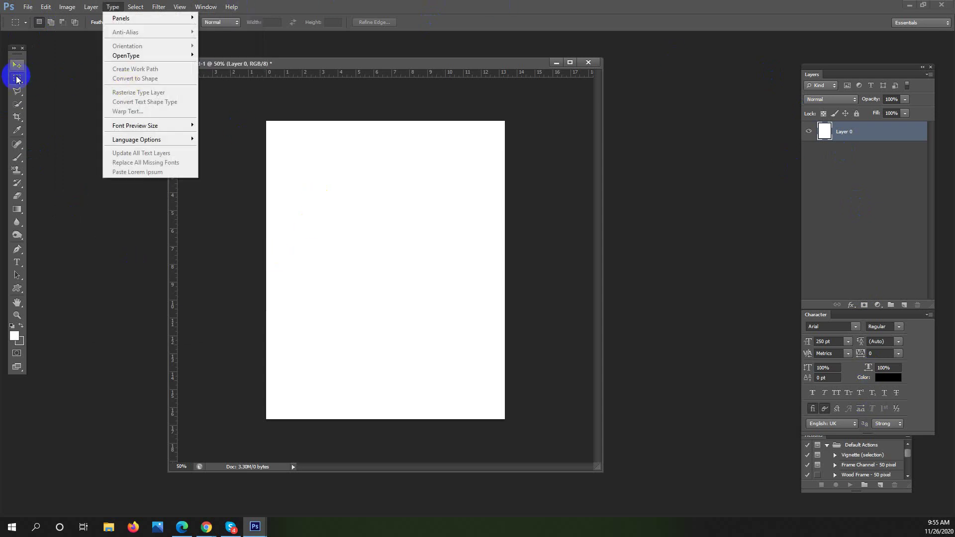
left_click(18, 76)
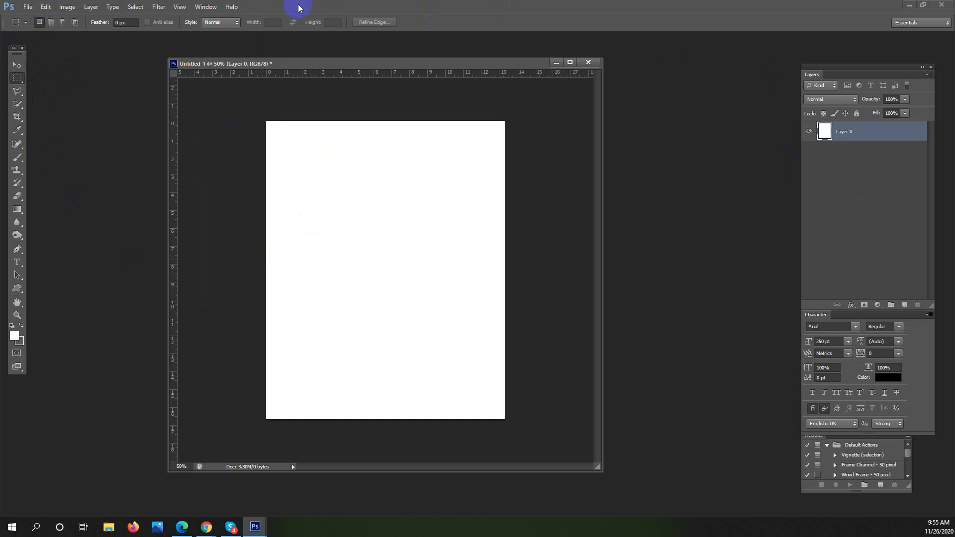
left_click(205, 527)
left_click(183, 499)
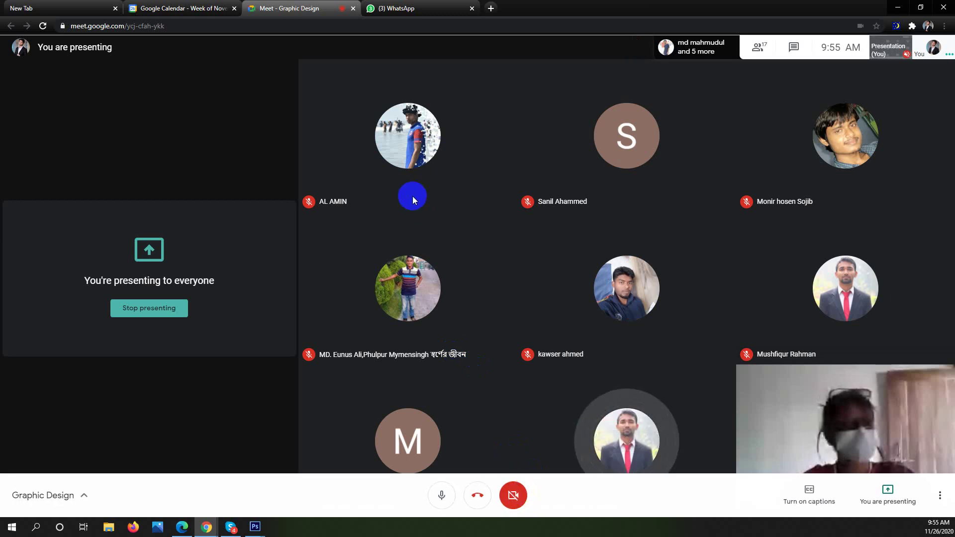
Minimize Chrome's Meet window so the blank Untitled-1 with Layer 0 is back in front
mouse_move(625, 147)
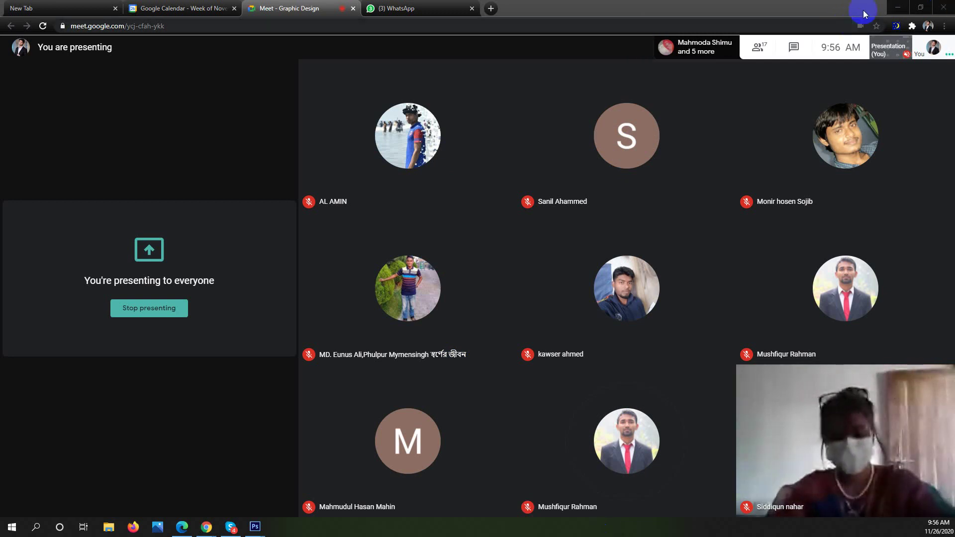
left_click(899, 9)
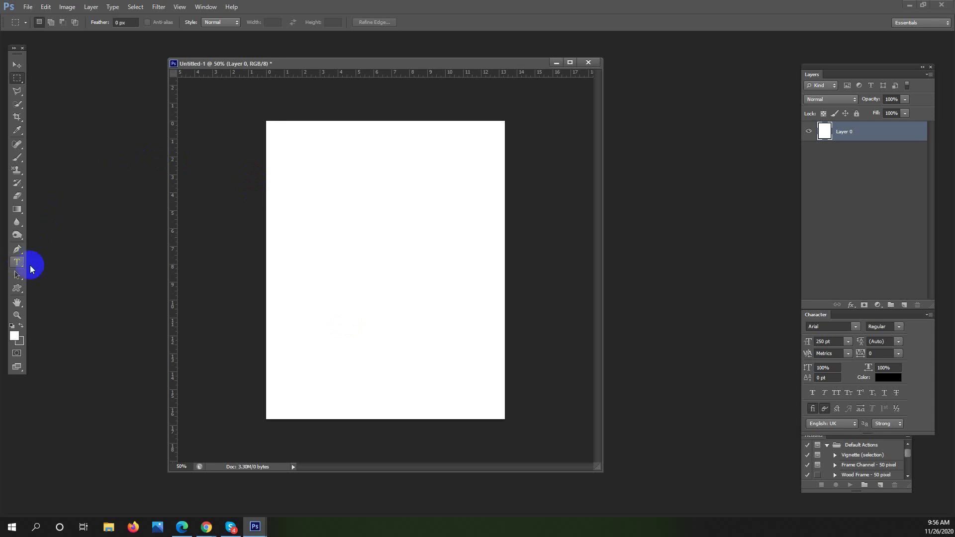
Widen the Untitled-1 window, scrub-zoom the page toward 100%, and pick the Horizontal Type tool
left_click_drag(603, 430, 693, 427)
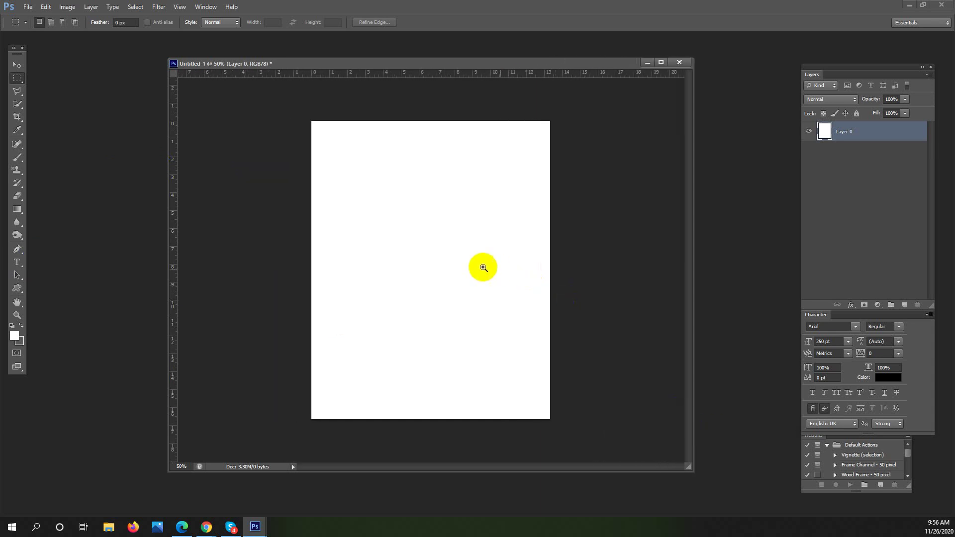
left_click_drag(472, 263, 488, 260)
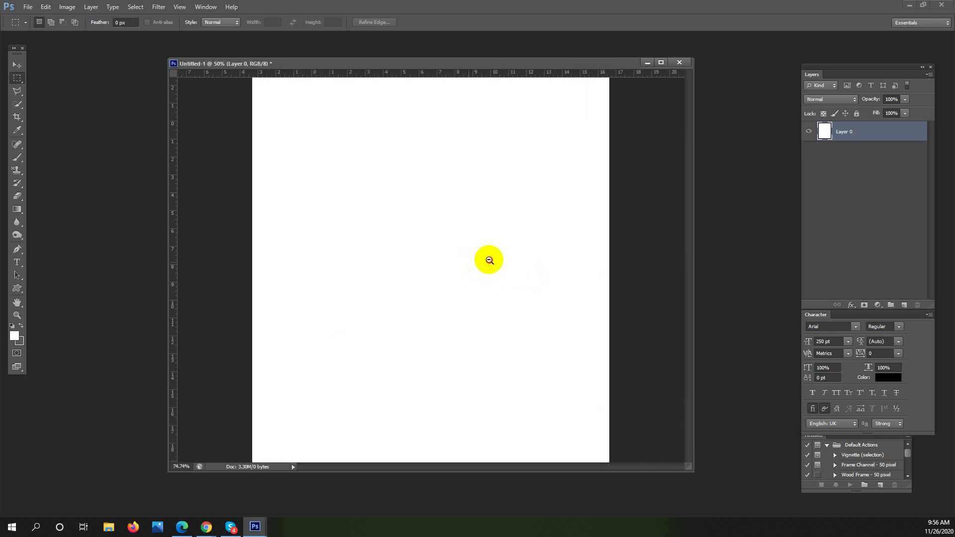
left_click_drag(168, 281, 115, 284)
left_click_drag(429, 245, 454, 231)
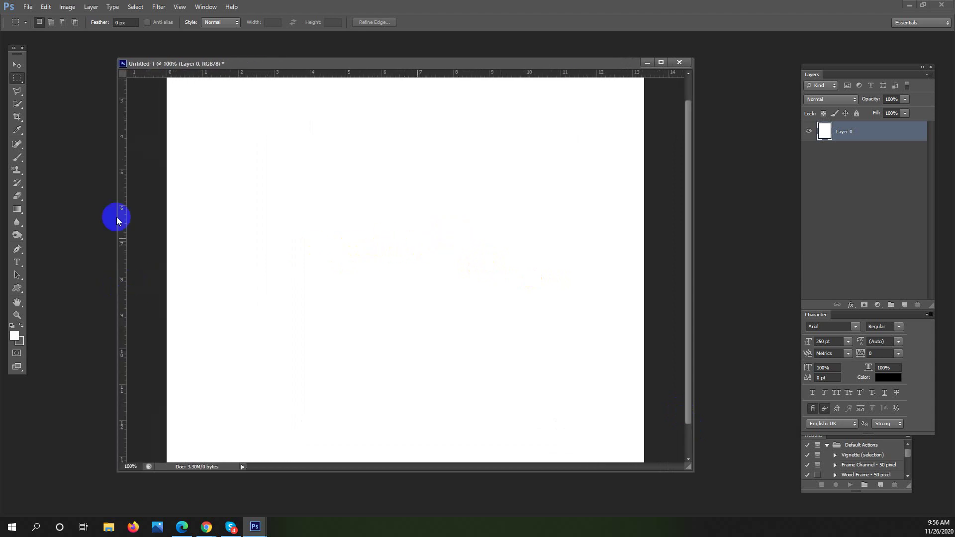
left_click(17, 262)
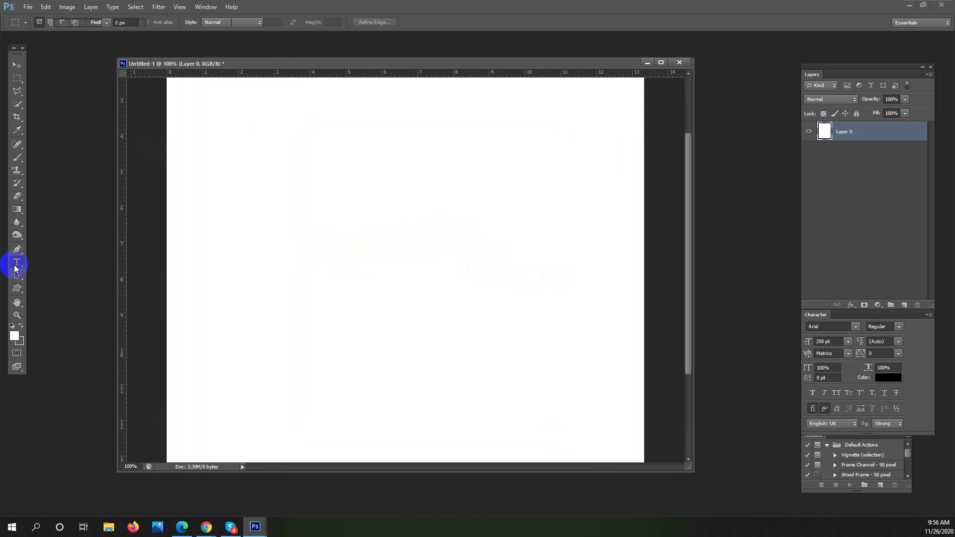
Set the text size to 36 pt Arial and start a new type layer near the top left
left_click(381, 227)
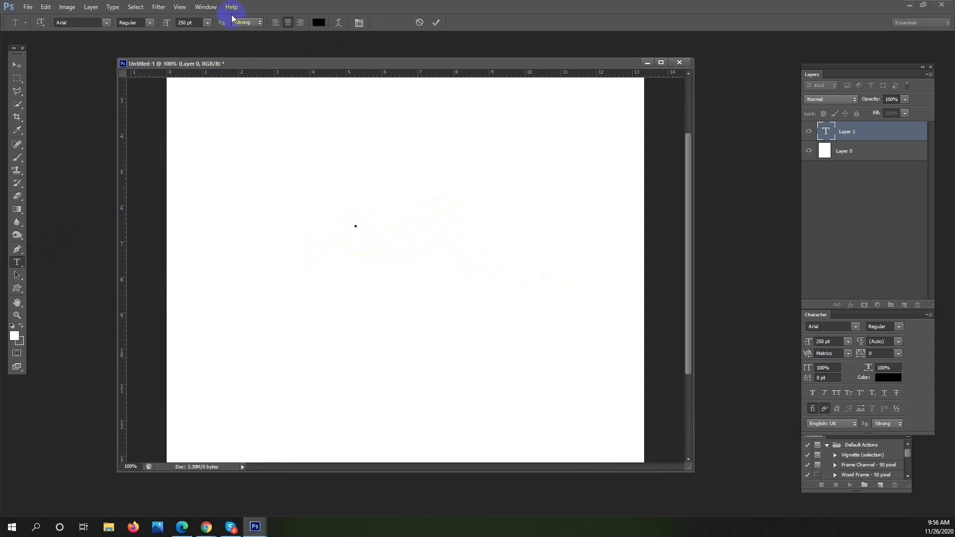
left_click(208, 23)
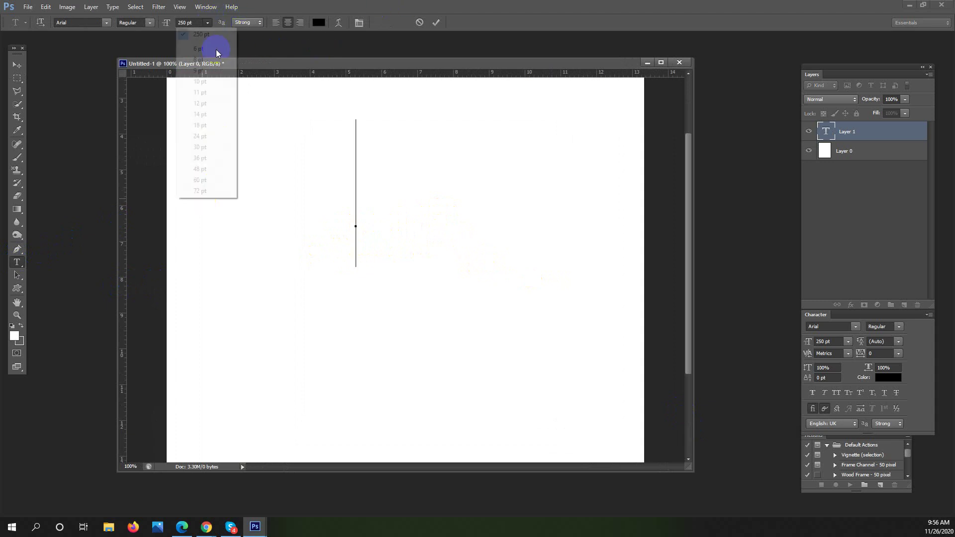
left_click(205, 157)
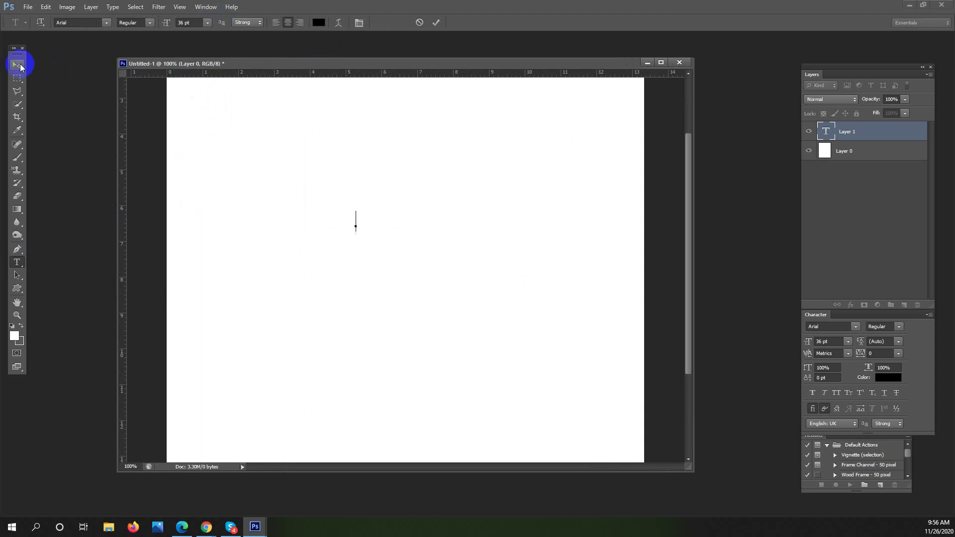
left_click(22, 233)
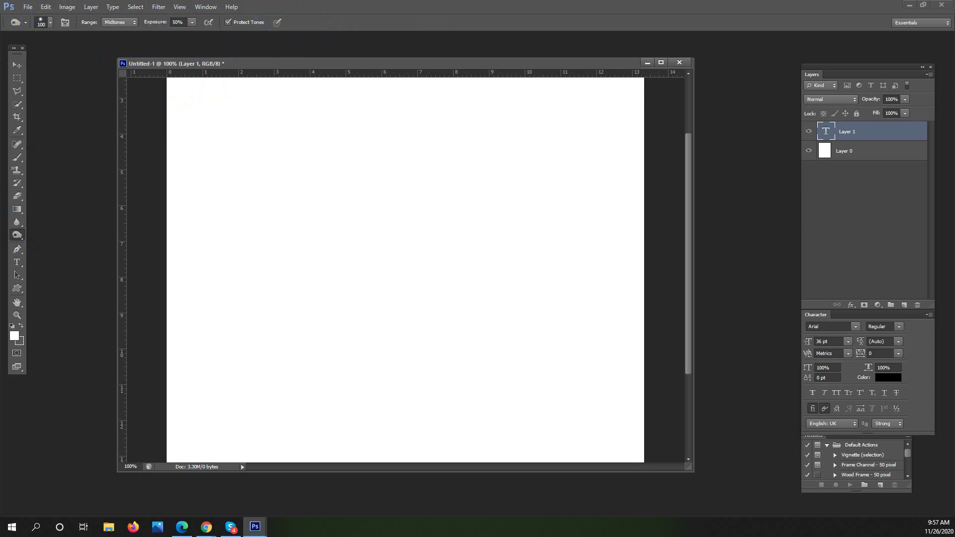
left_click(21, 264)
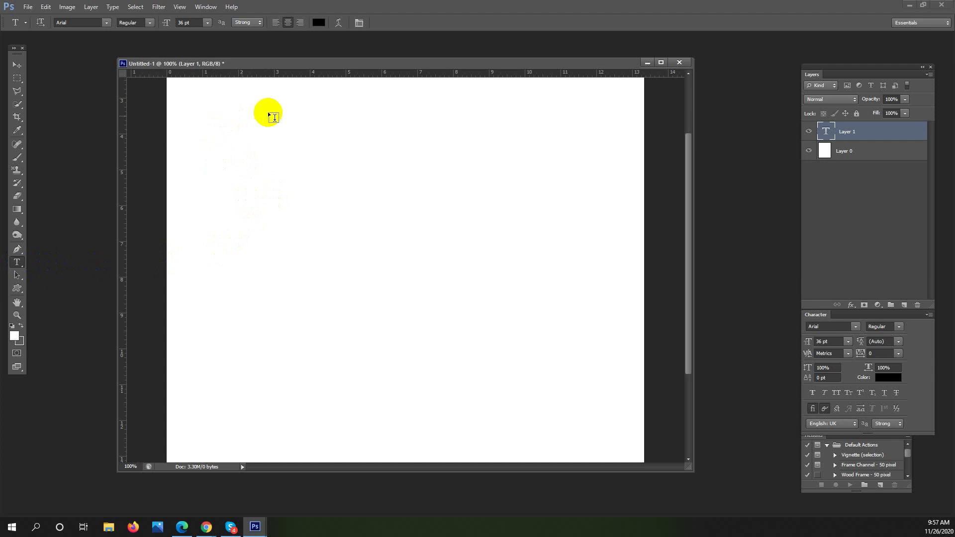
left_click(246, 155)
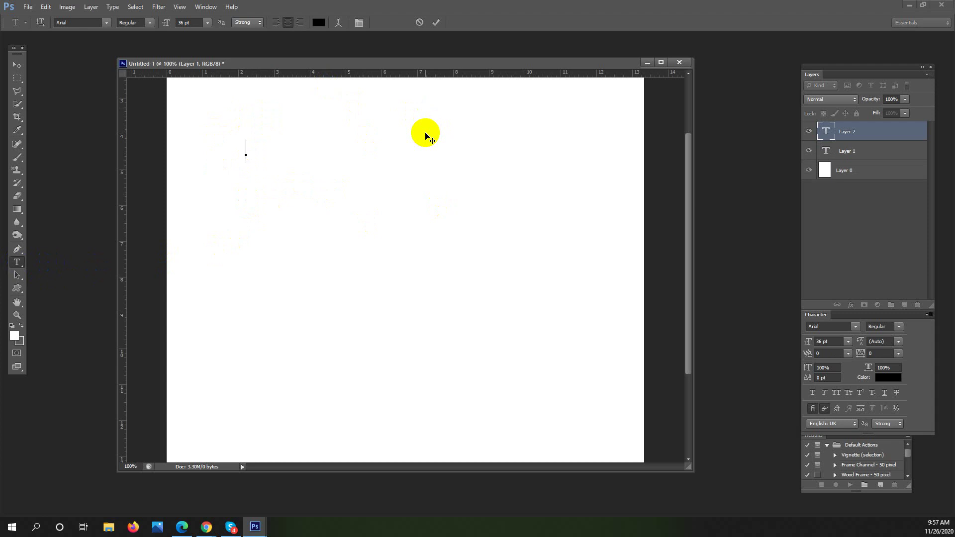
Type scratch text, then undo and delete it until the type layer is empty
type("Ban")
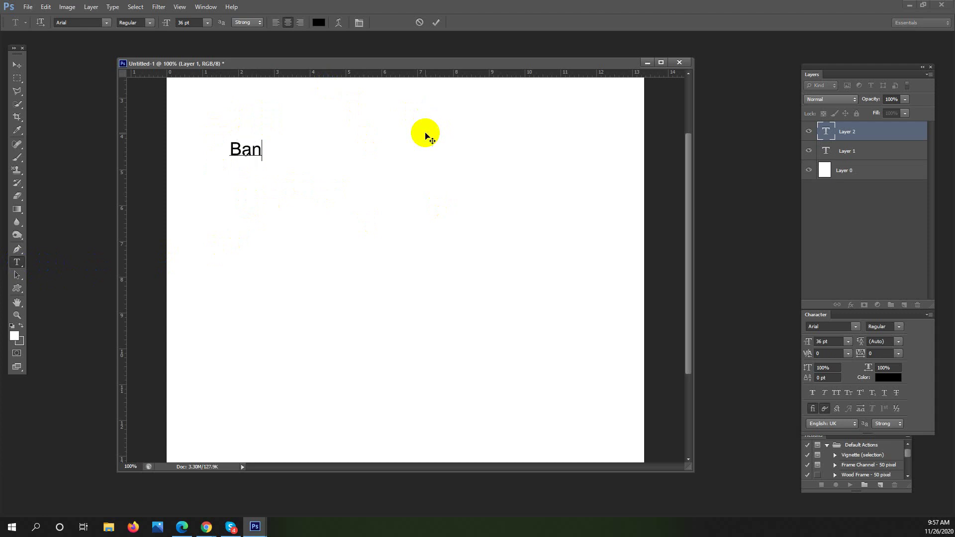
type("g  ")
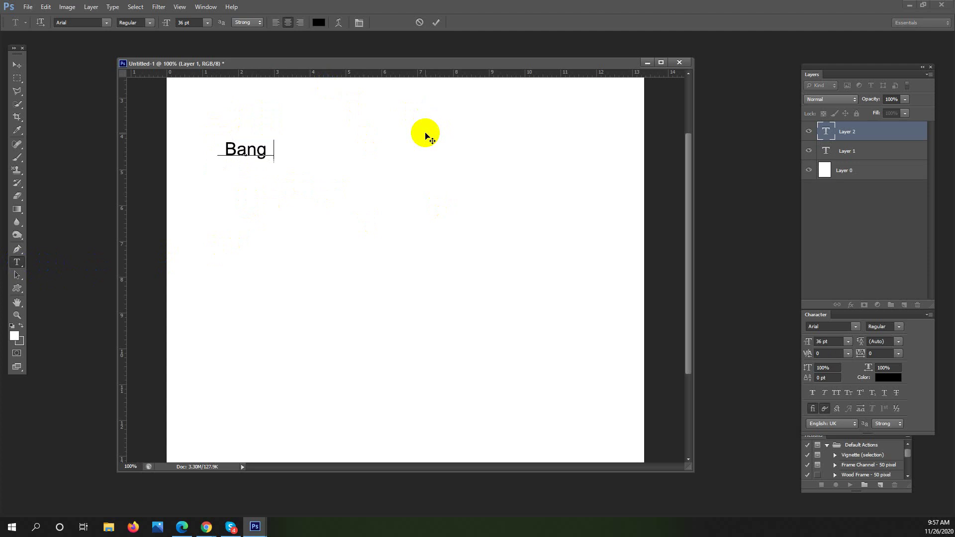
type("ladesh")
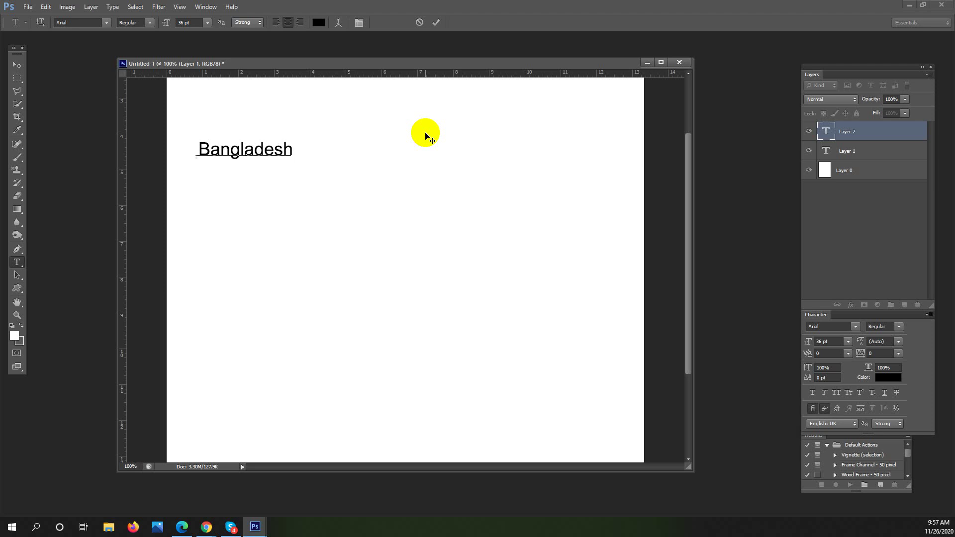
key("BackSpace")
type("jfvin")
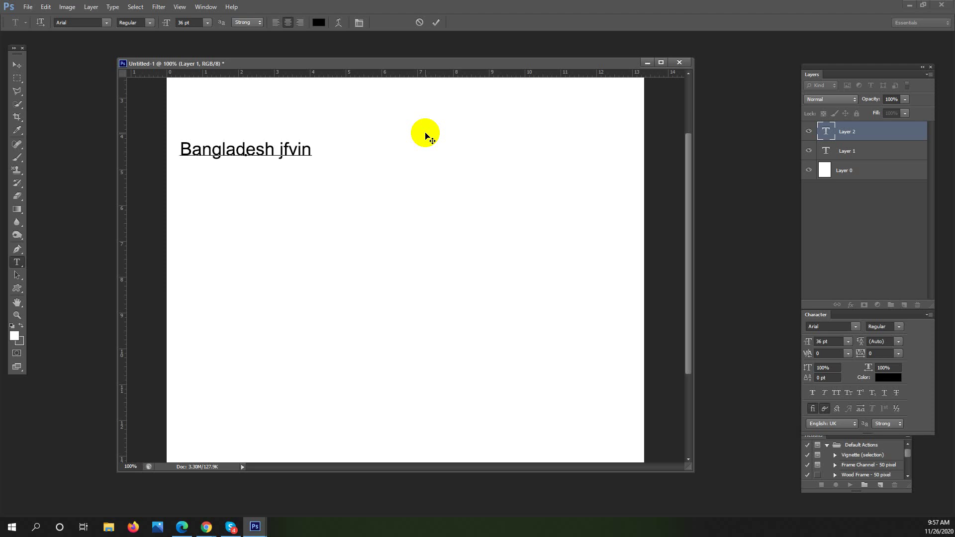
type("hfjhvuhvrnmcv")
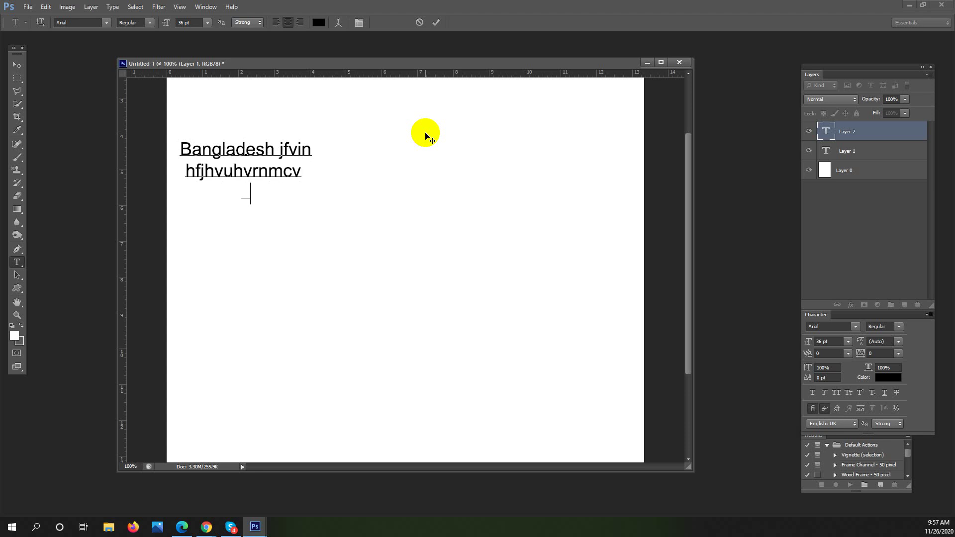
type("  fj8u9ruf uj")
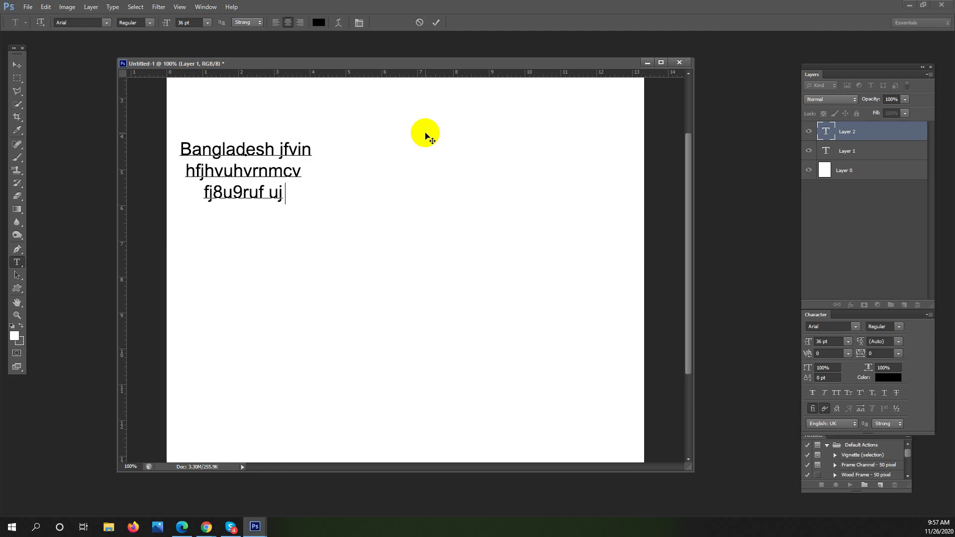
key("BackSpace")
key("Left")
key("Left")
key("Left")
key("Left")
key("Left")
key("Left")
key("Left")
key("Left")
key("Left")
key("Left")
key("Left")
key("Left")
key("Left")
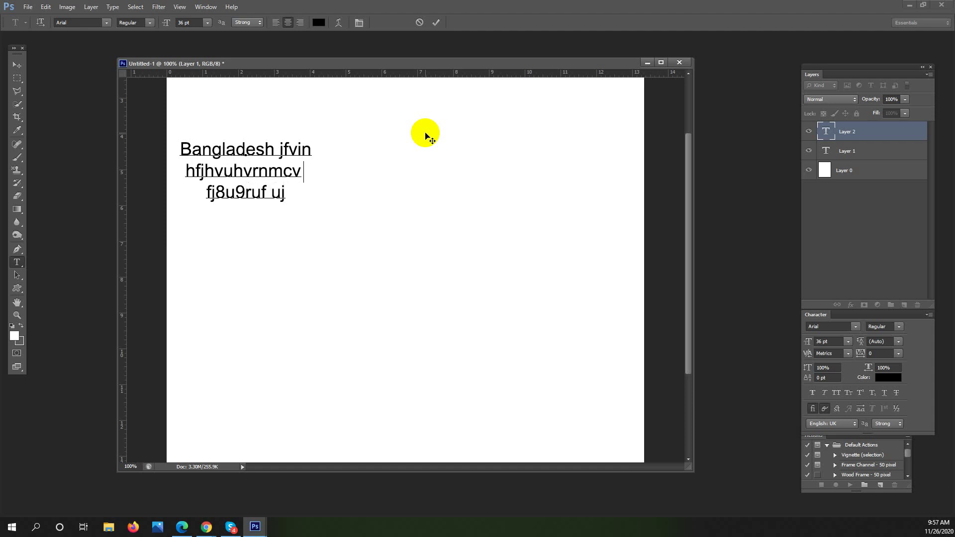
key("Left")
key("ctrl+z")
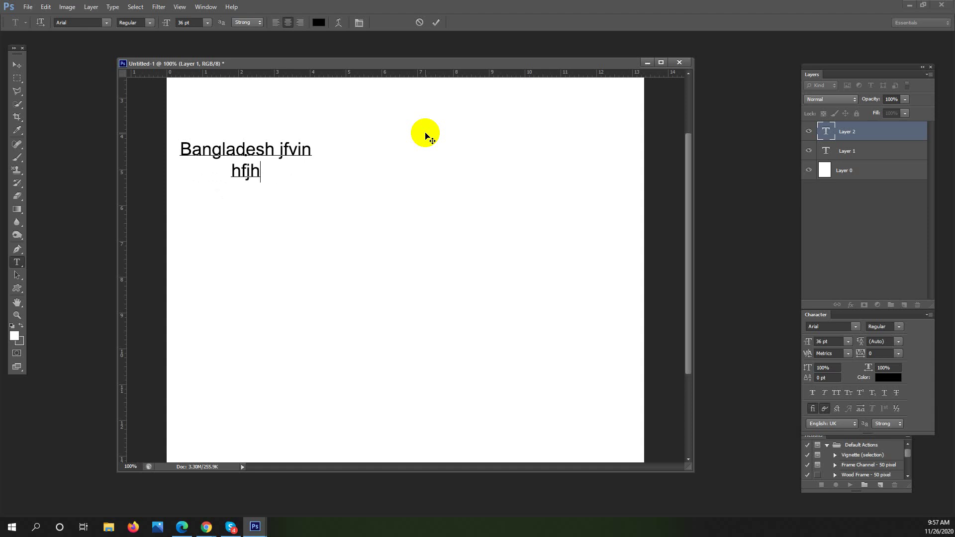
key("Left")
key("Left")
key("Left")
key("Left")
key("Left")
key("Left")
key("Left")
key("Left")
key("Left")
key("Left")
key("ctrl+z")
key("BackSpace")
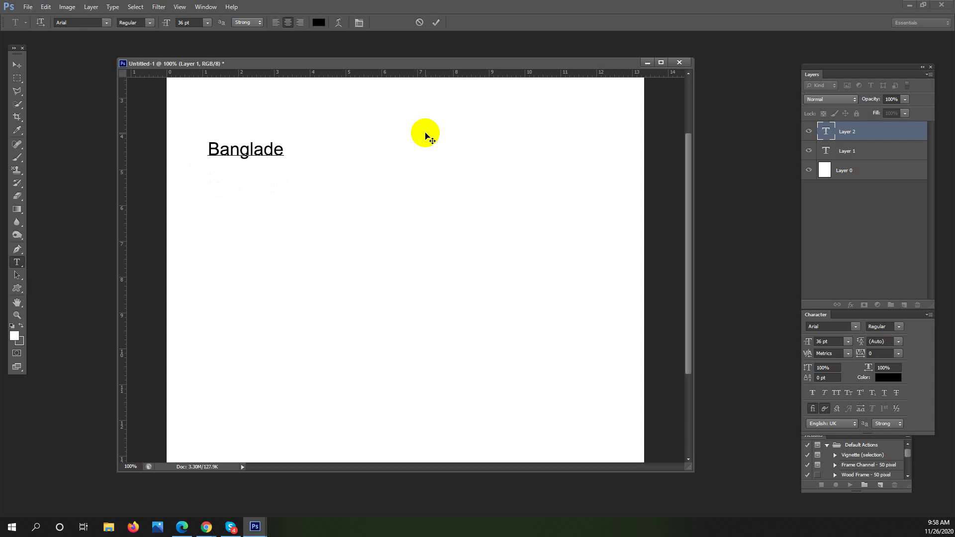
key("BackSpace")
key("BackSpace")
key("Left")
key("Left")
key("Left")
key("ctrl+a")
key("BackSpace")
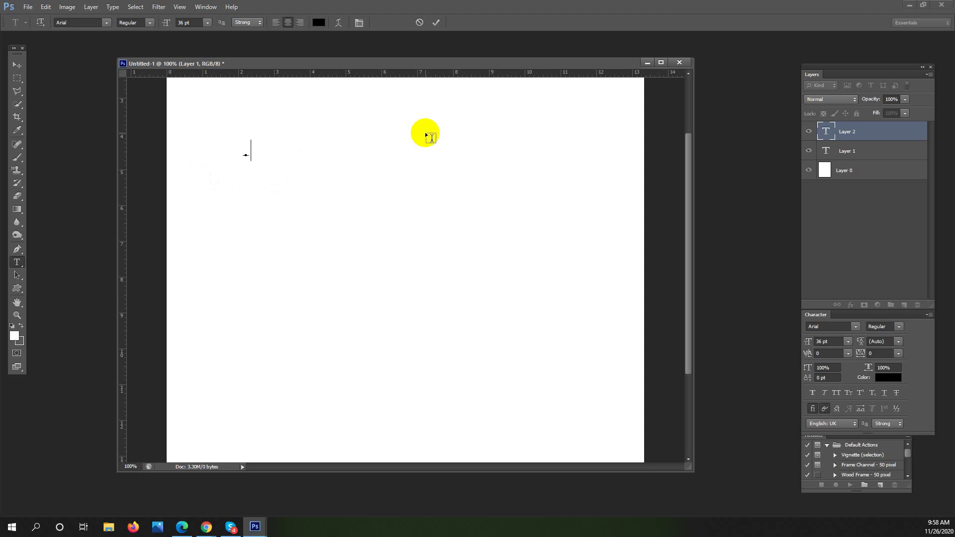
Type 'I love Bangladesh', select the line, and commit it with the Move tool
type("I love Ban")
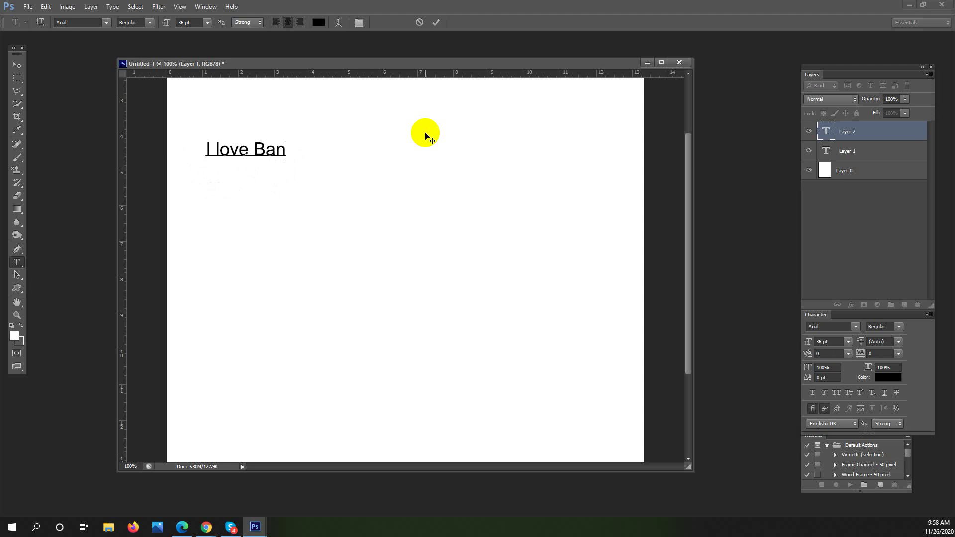
type("gladesh")
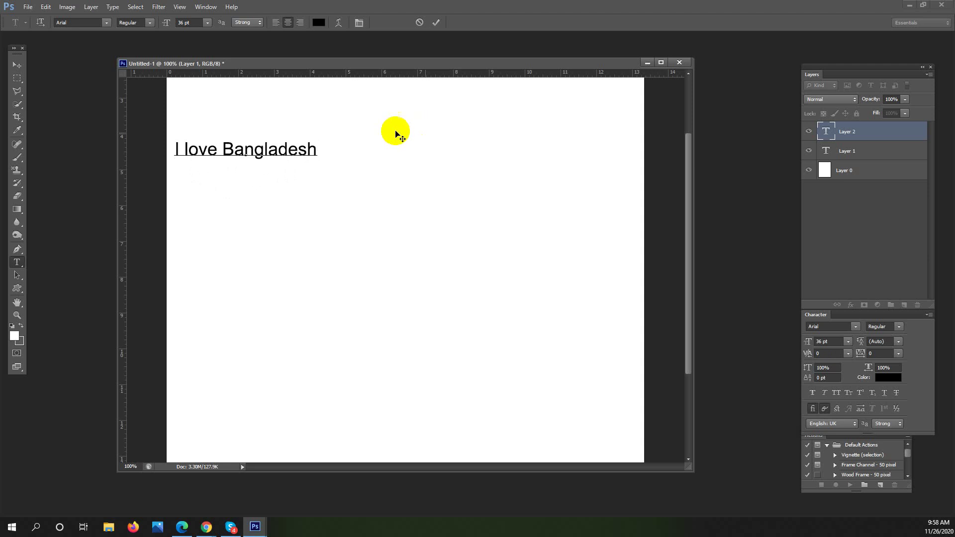
left_click(16, 65)
left_click_drag(318, 148, 172, 150)
left_click(17, 65)
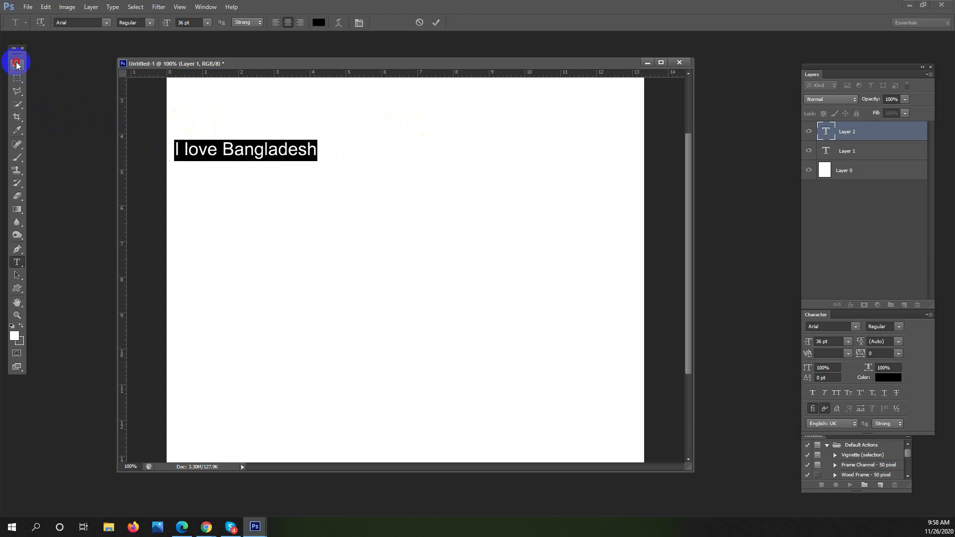
left_click(273, 152)
Drag the 'I love Bangladesh' line down toward the page centre and select its text
left_click_drag(276, 152, 368, 219)
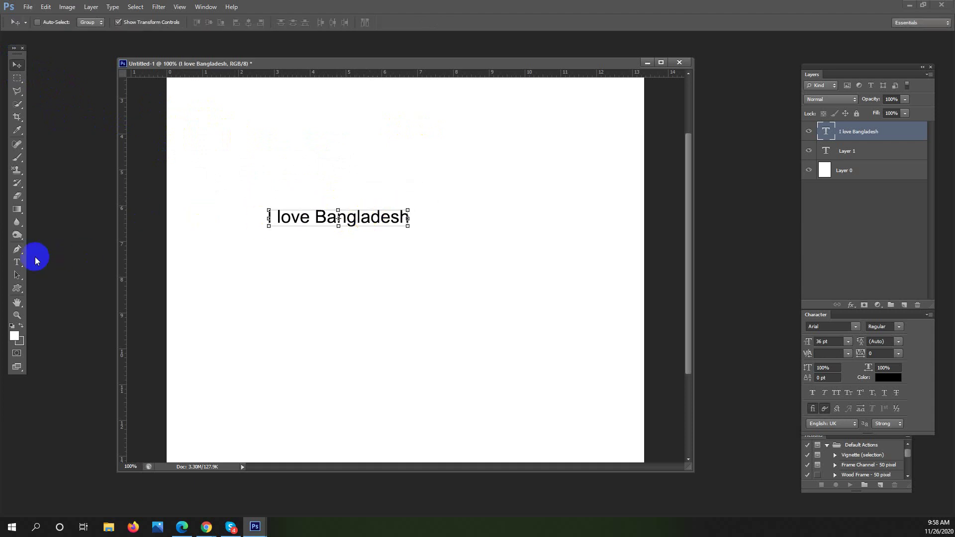
left_click(15, 265)
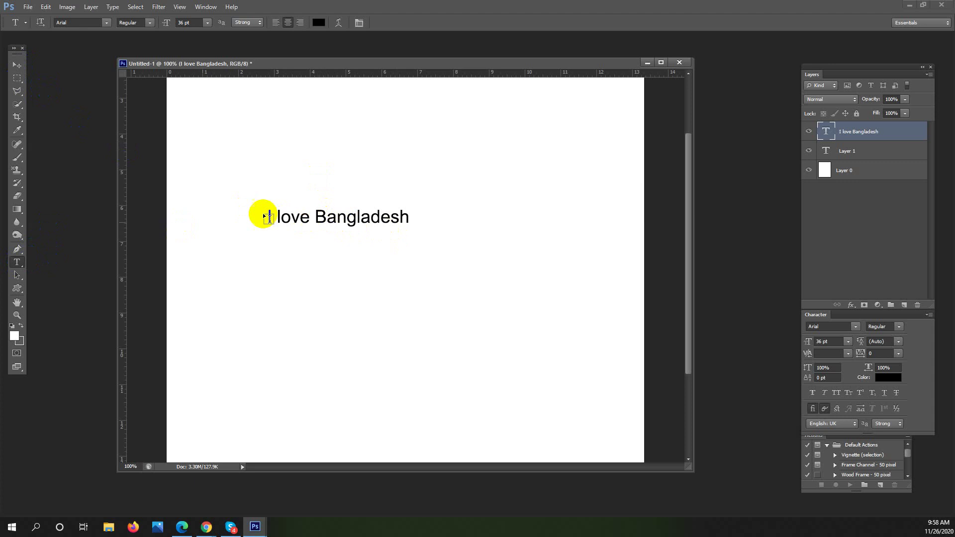
left_click_drag(266, 216, 528, 235)
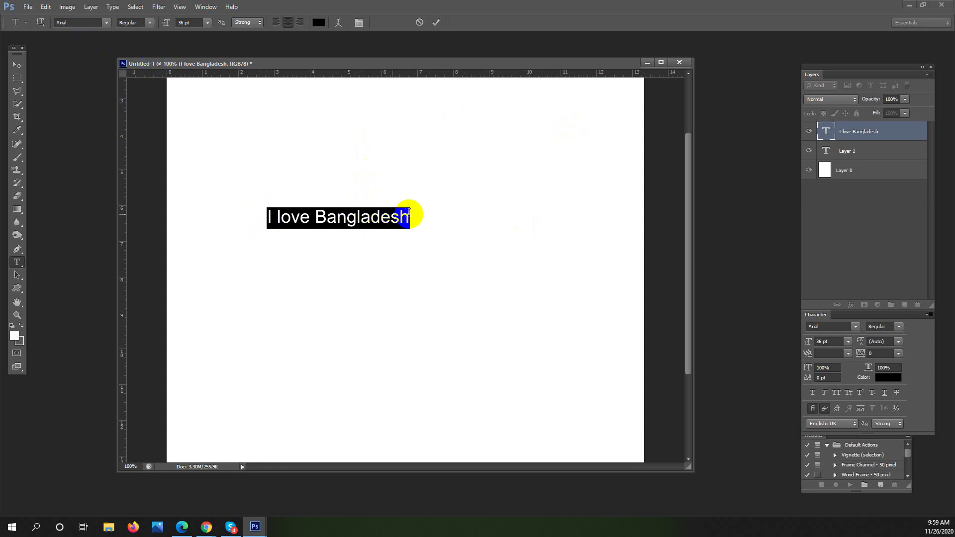
Preview fonts in the family list and apply Bauhaus 93 to the line
left_click(107, 23)
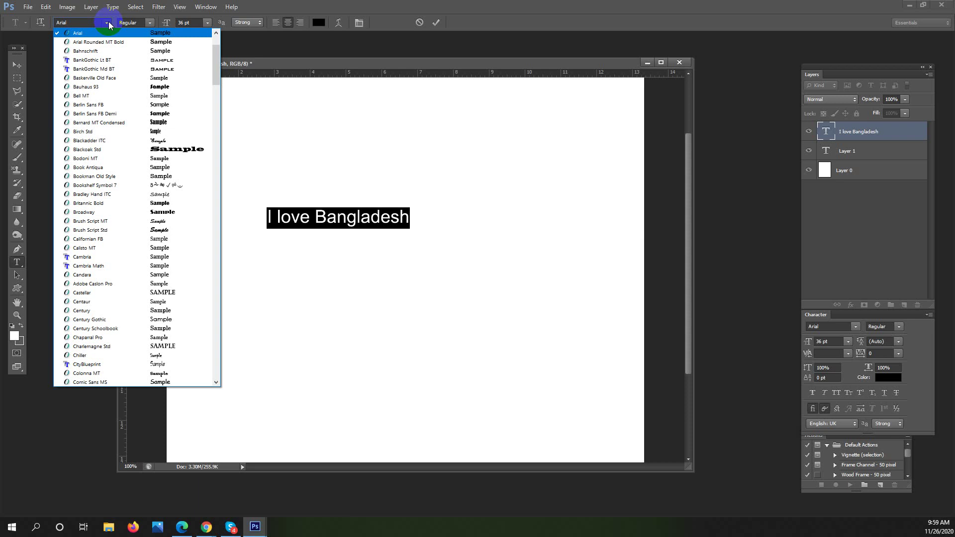
key("Down")
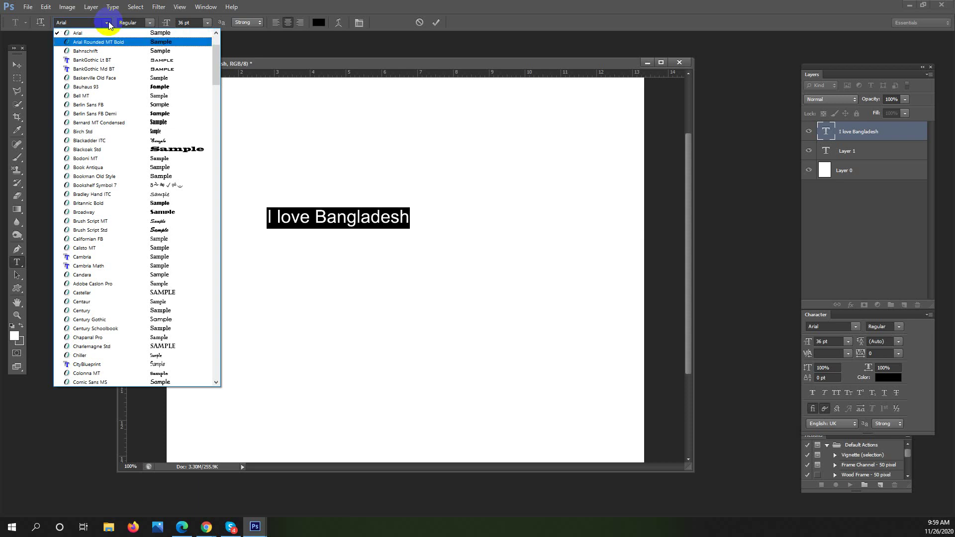
key("Down")
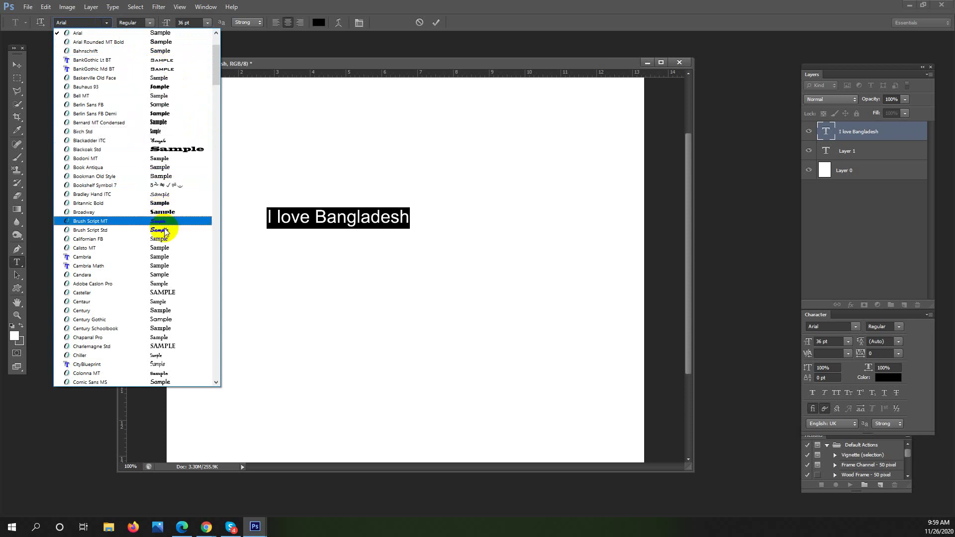
left_click(191, 87)
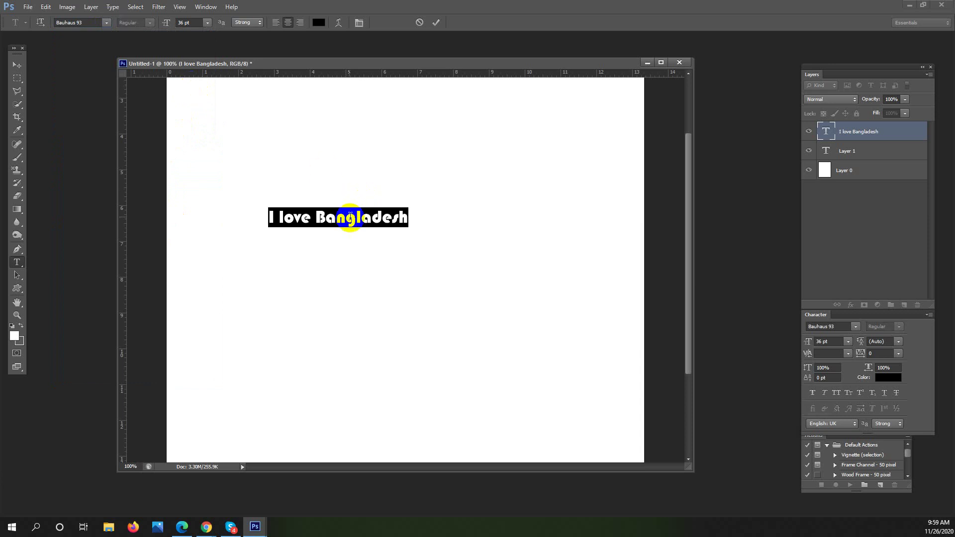
left_click(350, 218)
Reselect the line and switch it to Castellar, then select it again
left_click_drag(405, 222, 230, 211)
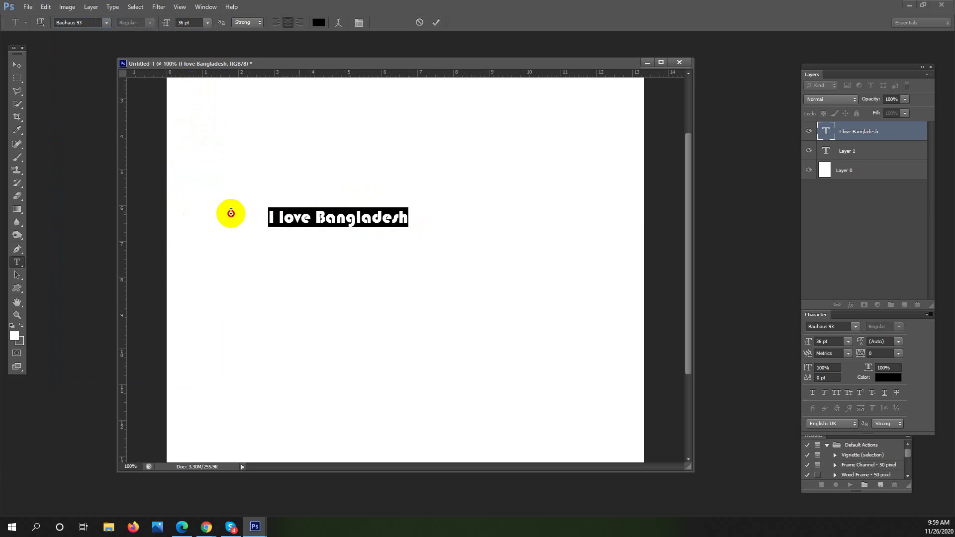
left_click(106, 23)
left_click(157, 239)
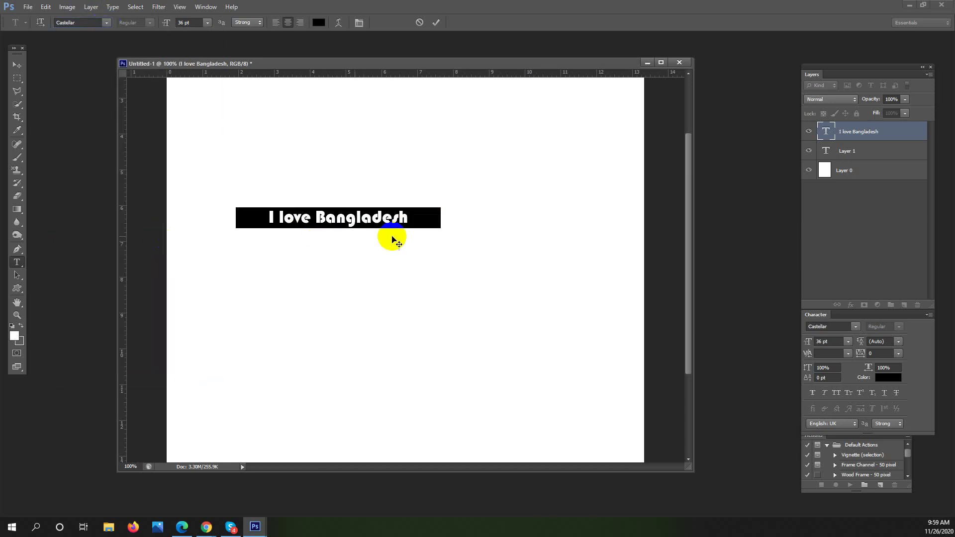
left_click(427, 217)
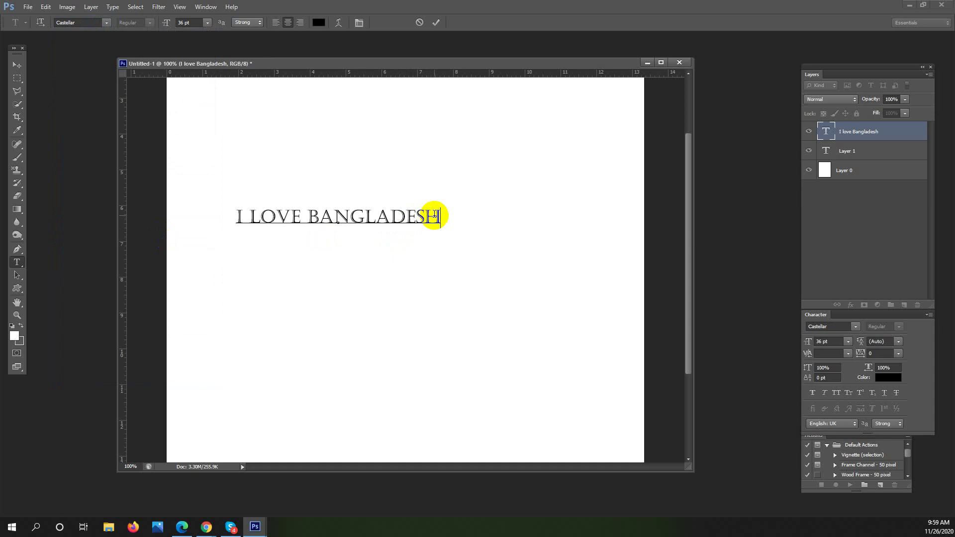
left_click_drag(432, 220, 215, 222)
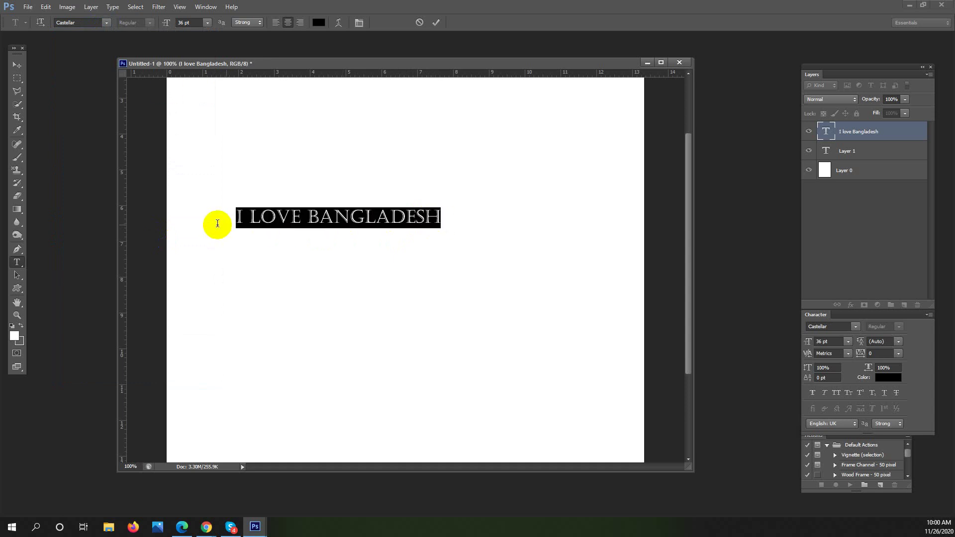
Set the Castellar headline's size to 72 pt and commit it
left_click(207, 22)
left_click(220, 192)
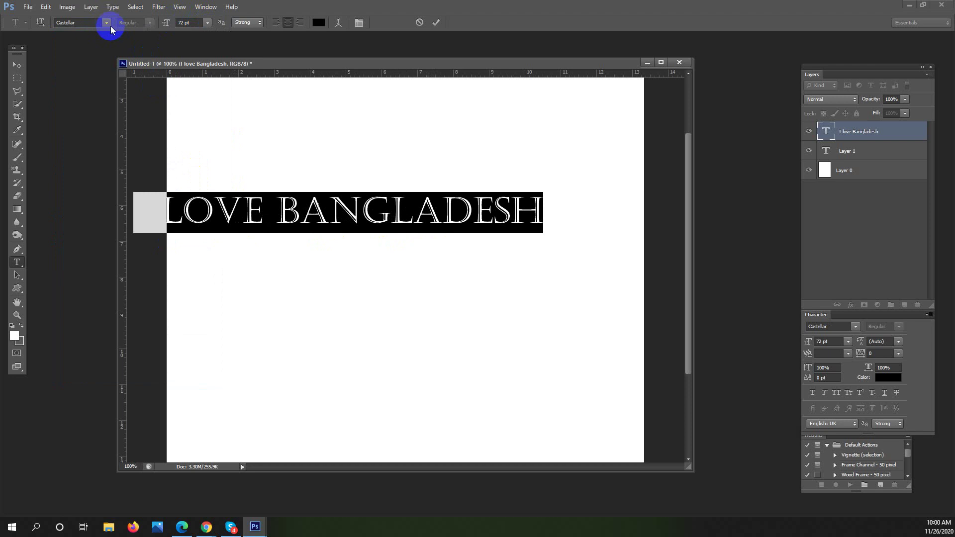
left_click(16, 65)
Transform the headline to span the page middle, apply the change, and reselect the text
left_click(376, 222)
left_click_drag(376, 222, 431, 256)
left_click(17, 262)
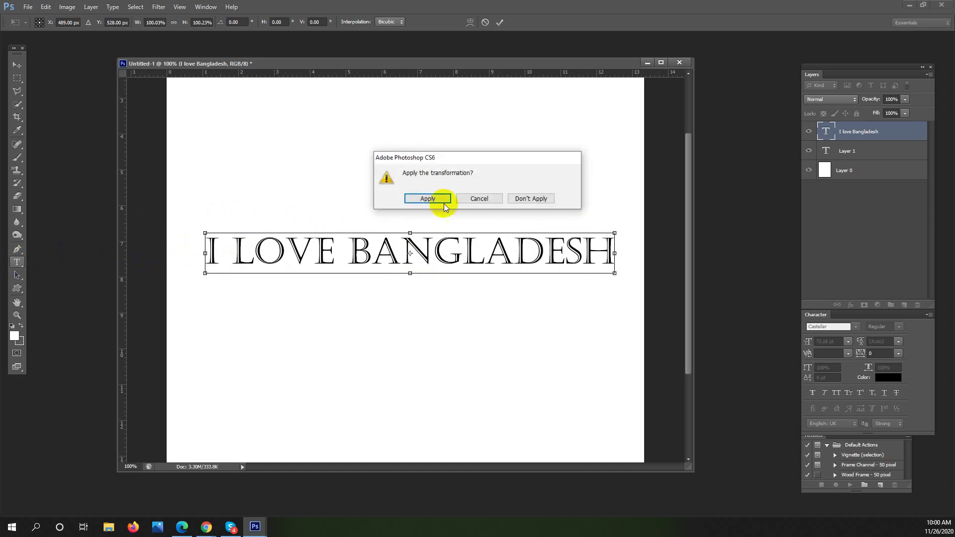
left_click(424, 198)
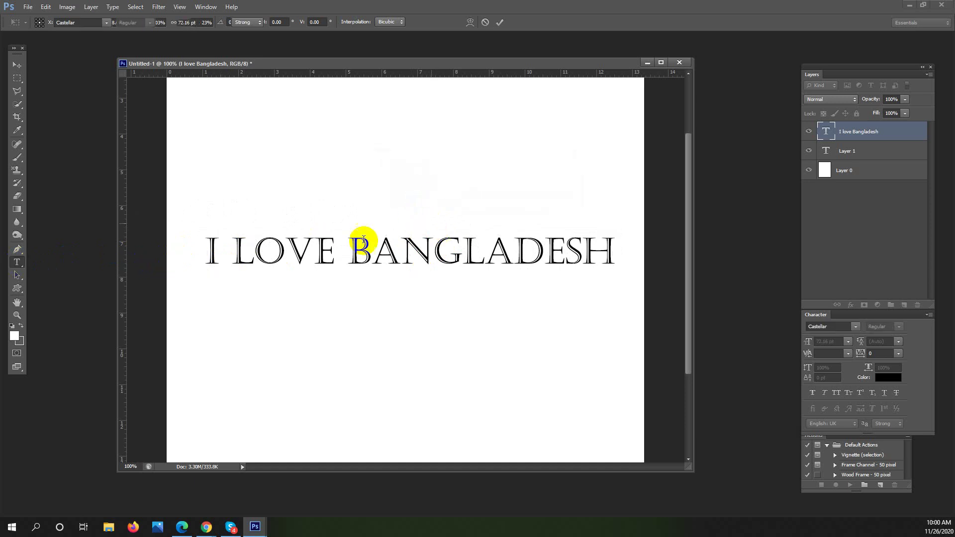
left_click_drag(212, 255, 622, 252)
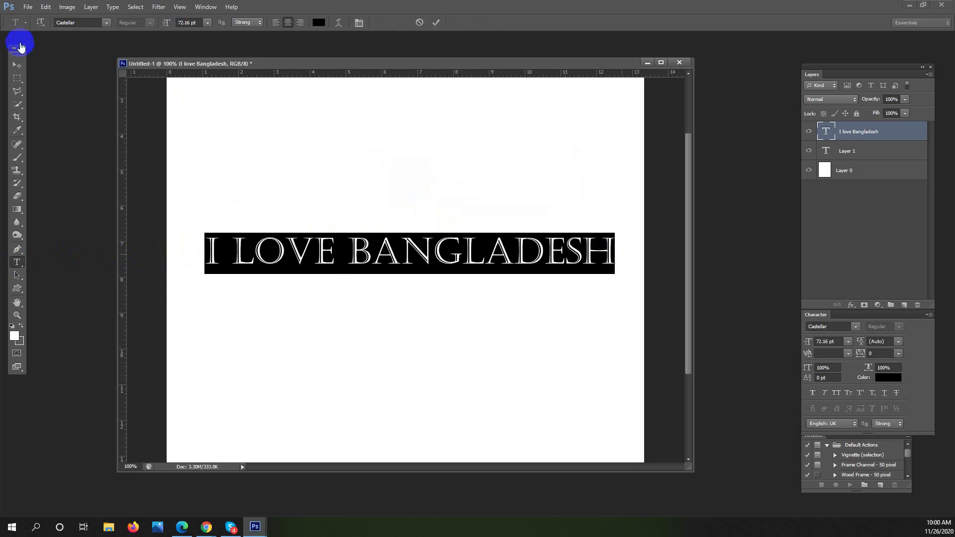
Try Copperplate Gothic Bold on the headline, then reselect the whole line
left_click(106, 25)
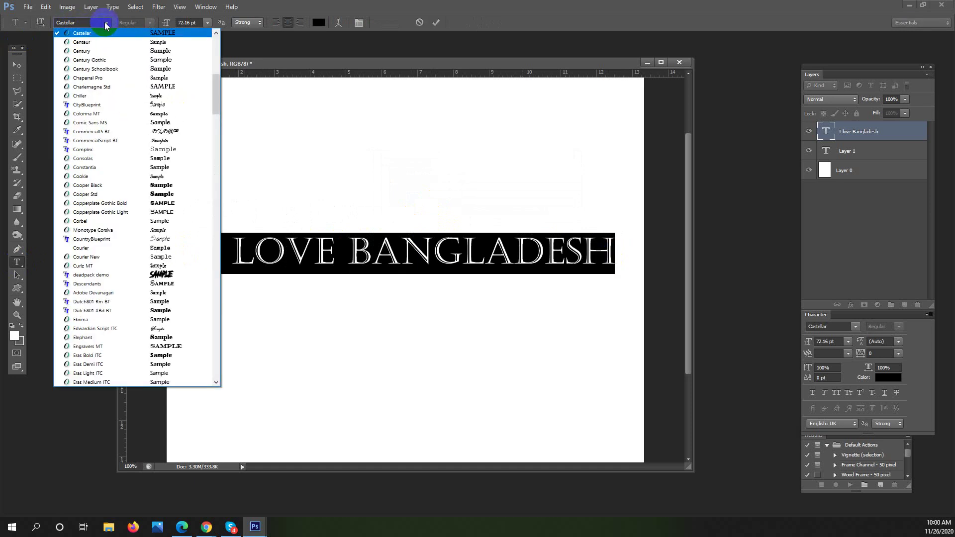
left_click(134, 202)
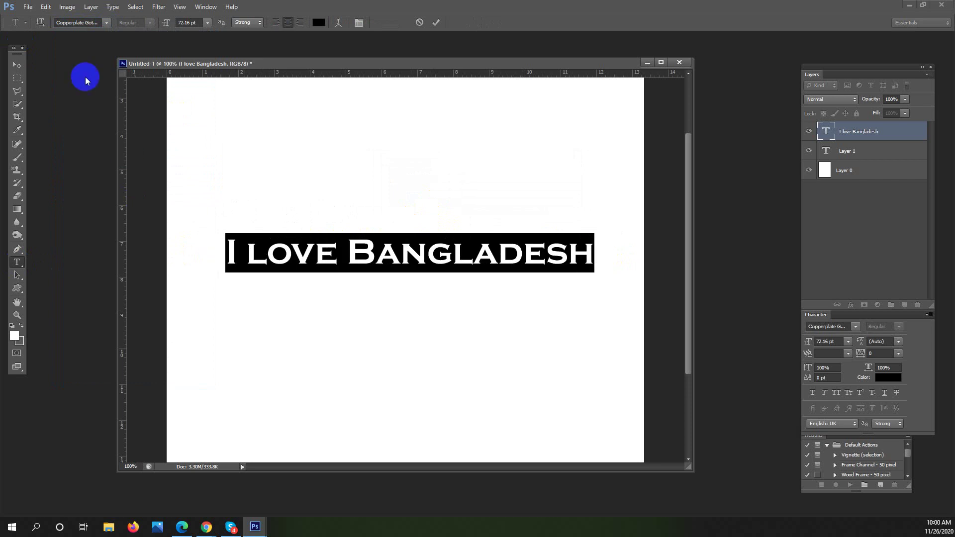
left_click(295, 244)
left_click_drag(596, 251, 204, 249)
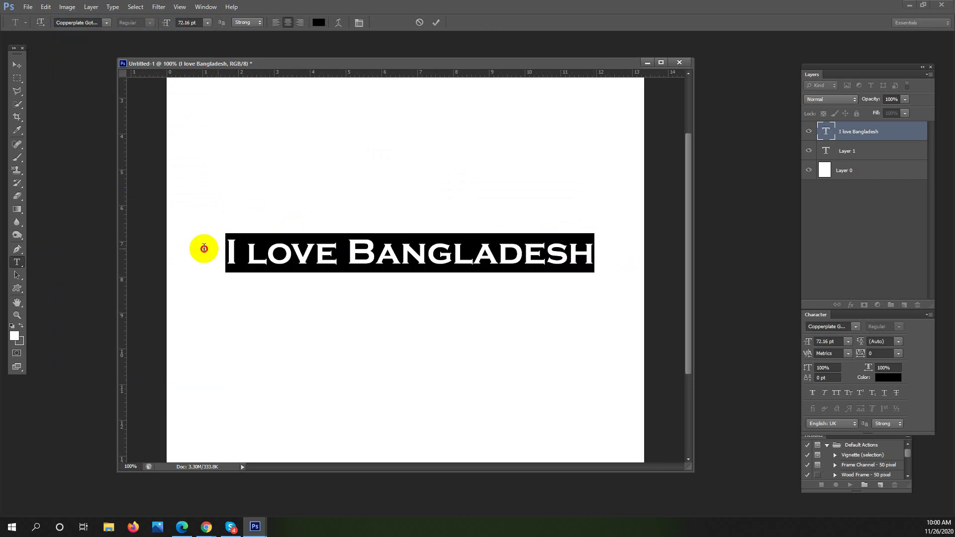
Try Galada on the headline, then change it to Myriad Arabic
left_click(106, 22)
scroll(133, 184, "down", 3)
scroll(133, 184, "down", 6)
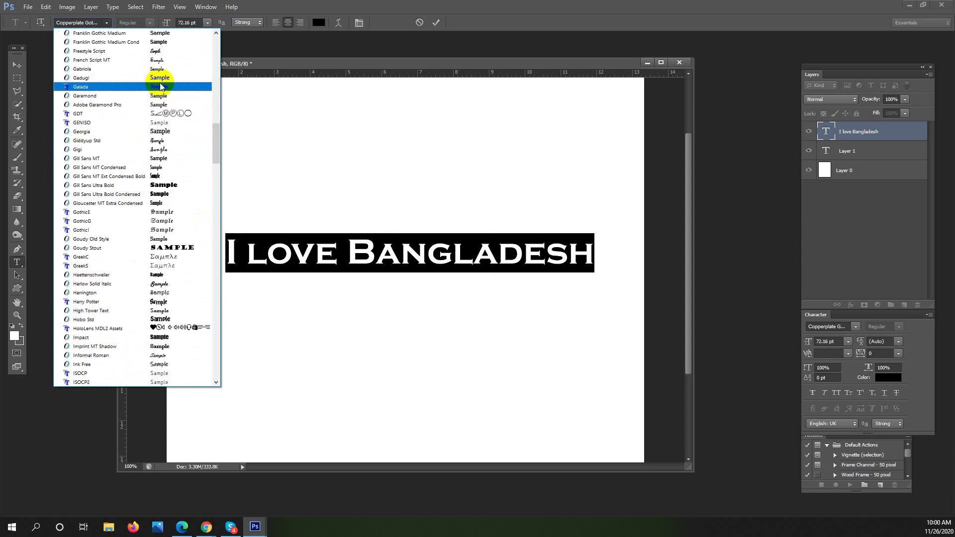
left_click(160, 87)
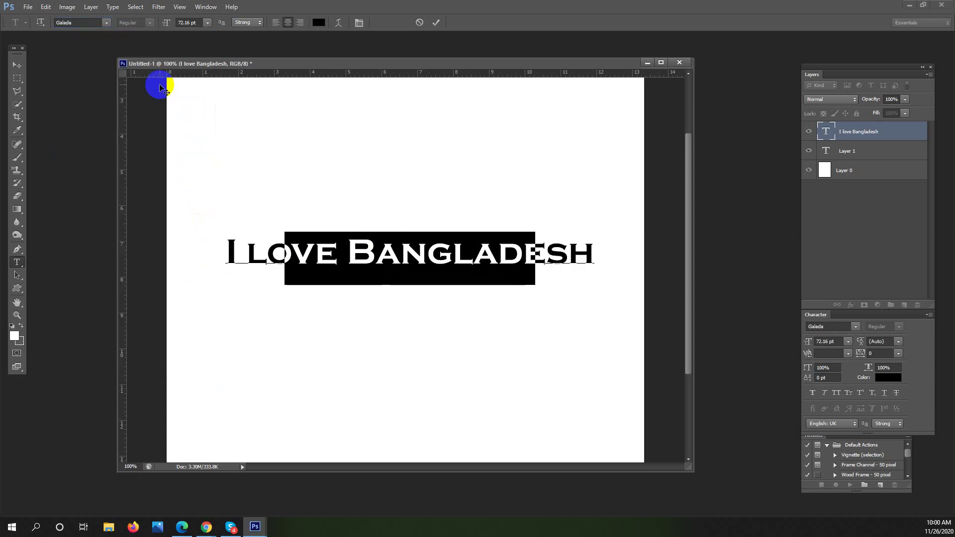
left_click(386, 263)
left_click_drag(529, 264, 121, 44)
left_click(107, 22)
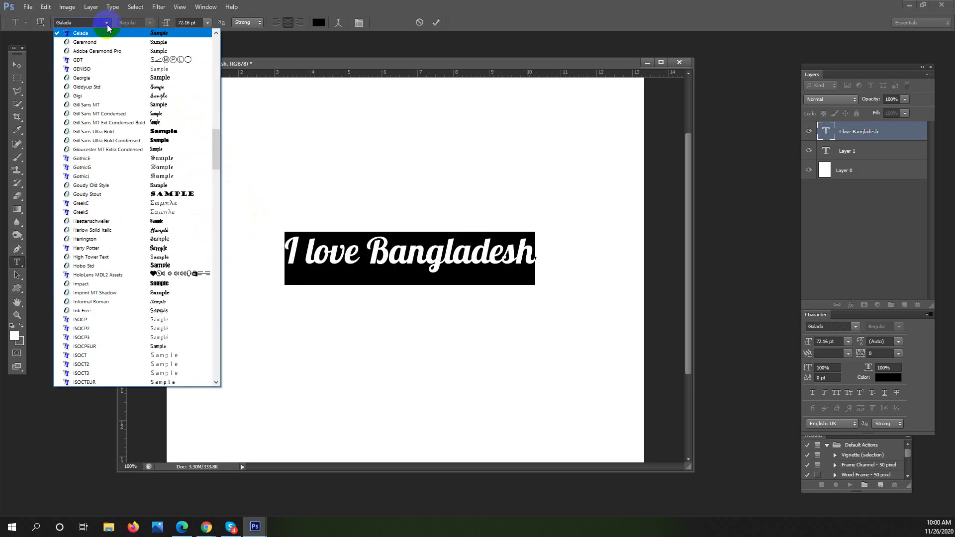
left_click_drag(212, 154, 210, 356)
left_click(181, 243)
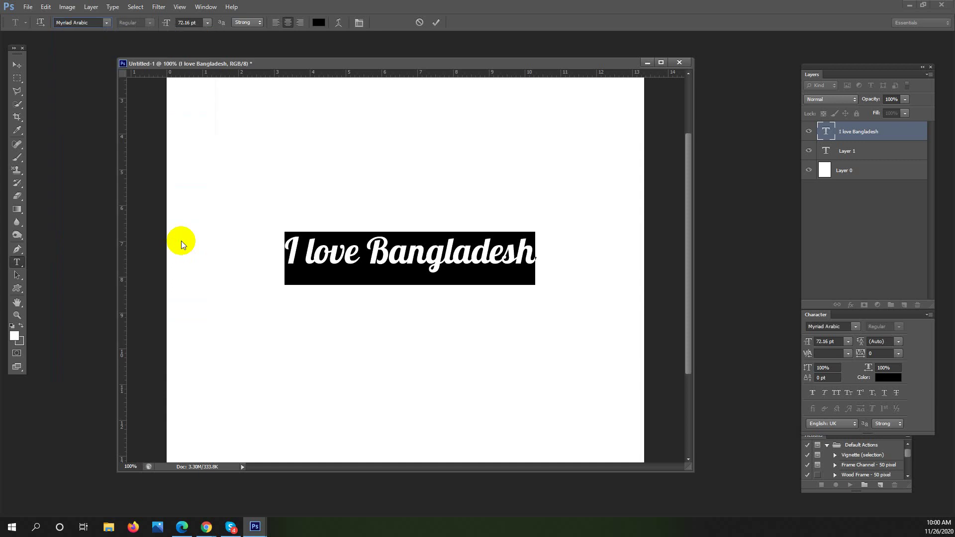
Apply the deadpack demo font to the headline and place the caret at its end
left_click(107, 22)
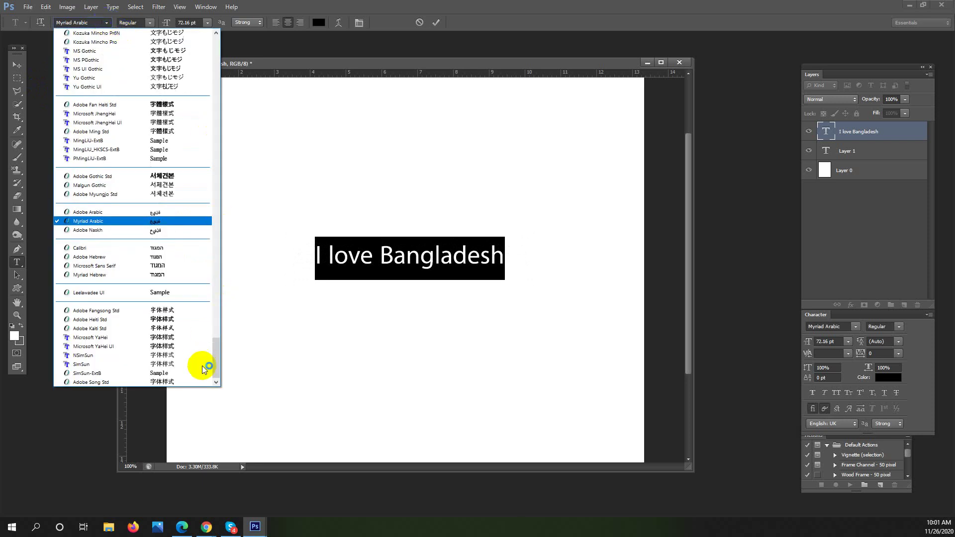
left_click_drag(215, 356, 271, 120)
left_click_drag(218, 349, 218, 112)
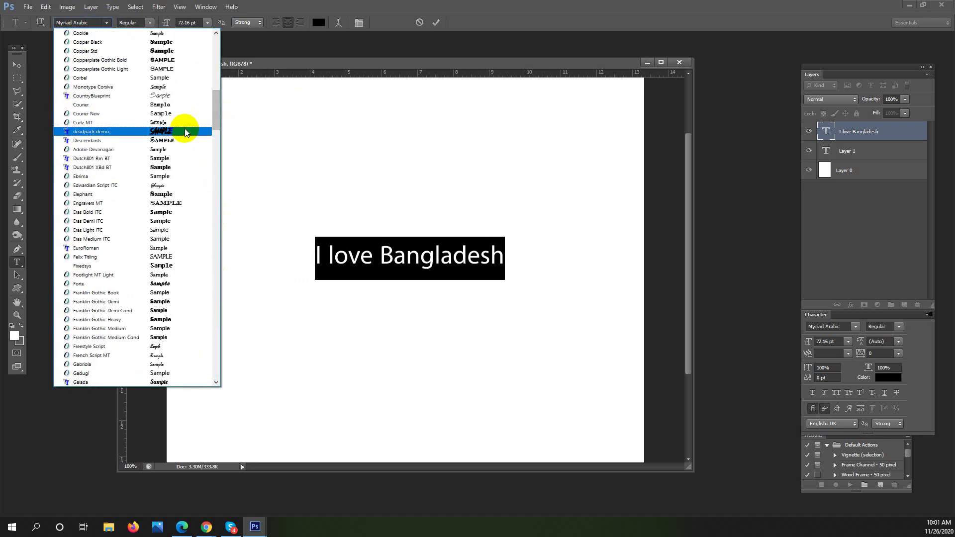
left_click(186, 131)
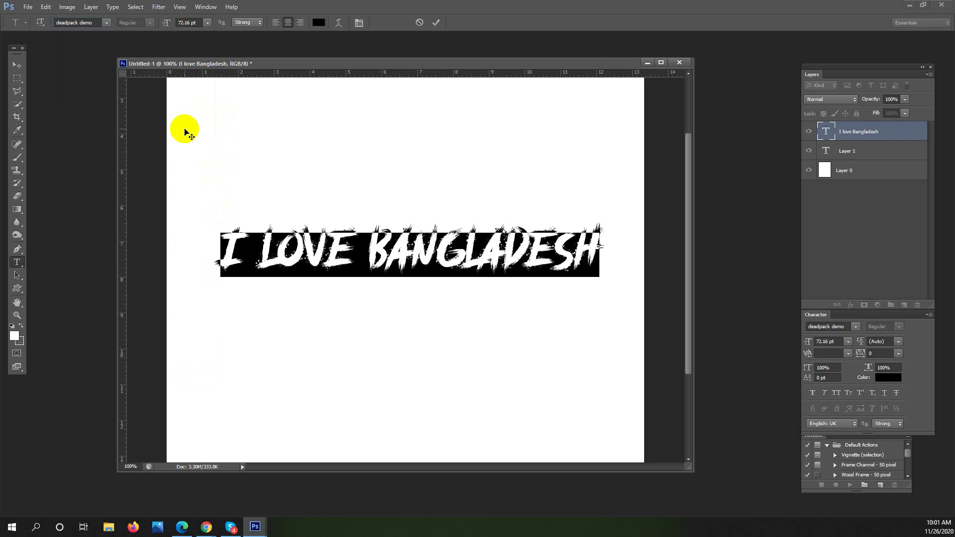
left_click(305, 252)
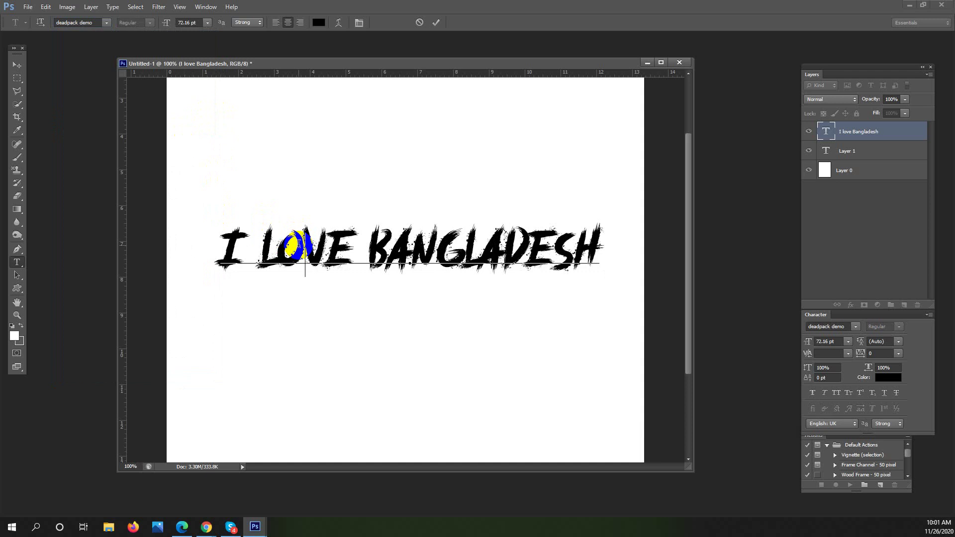
left_click(598, 249)
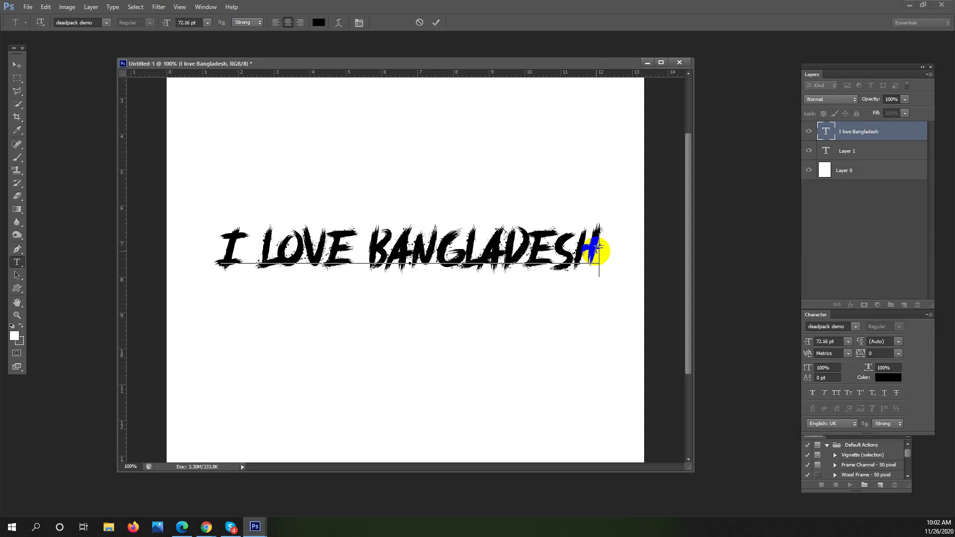
Select the headline and change its font to Arial
left_click_drag(610, 251, 153, 96)
left_click(107, 23)
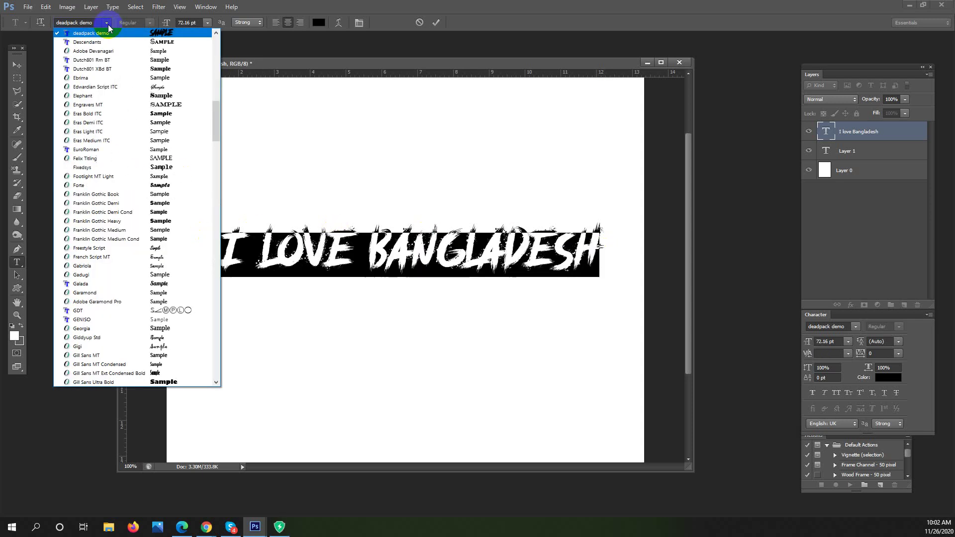
left_click_drag(213, 103, 213, 39)
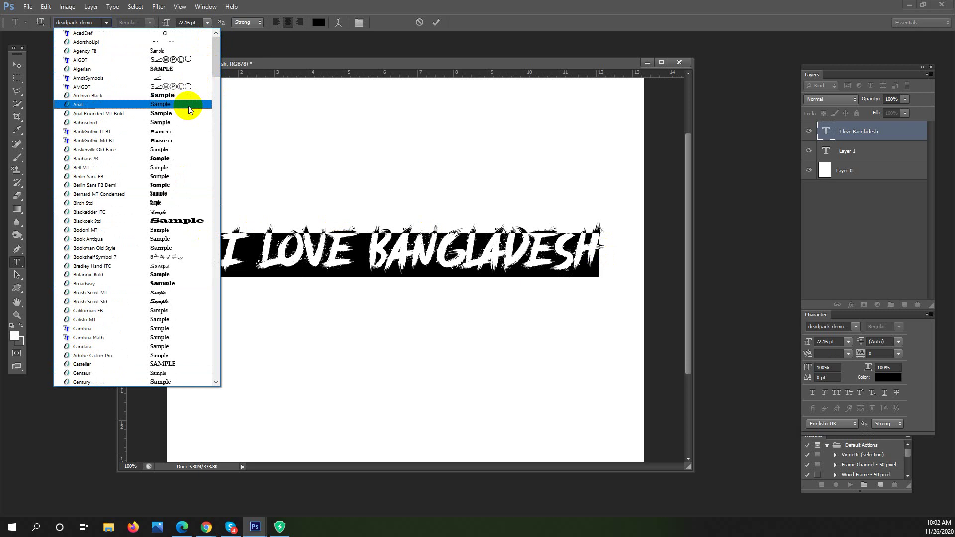
left_click(188, 105)
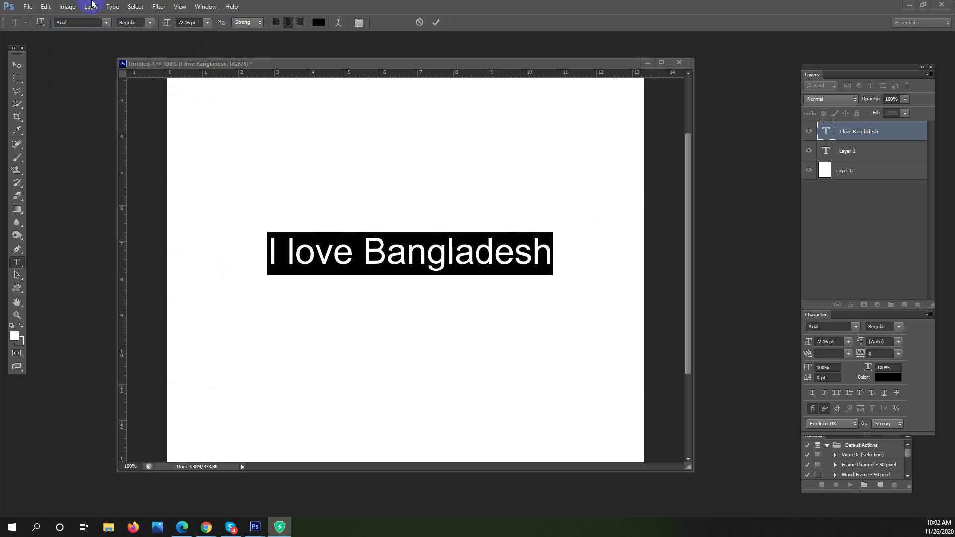
Minimise the Photoshop window to show the Windows desktop
left_click(105, 23)
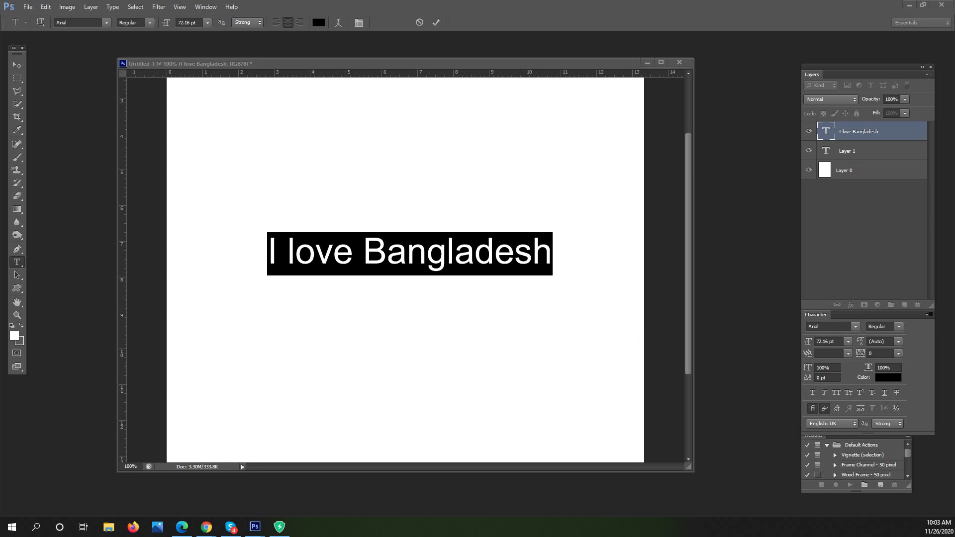
left_click(254, 527)
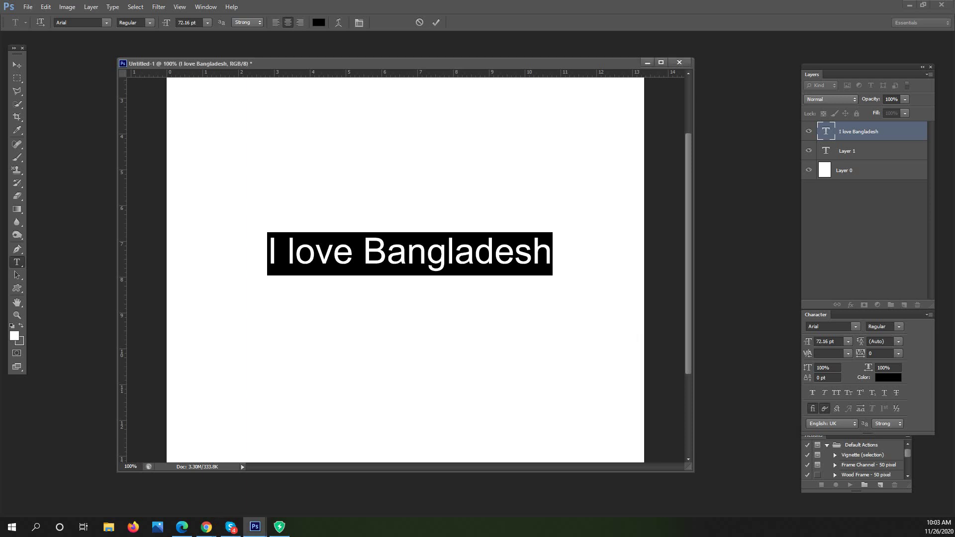
left_click(909, 4)
Refresh the Windows desktop from its context menu, then restore Photoshop from the taskbar
right_click(442, 148)
left_click(448, 145)
right_click(449, 153)
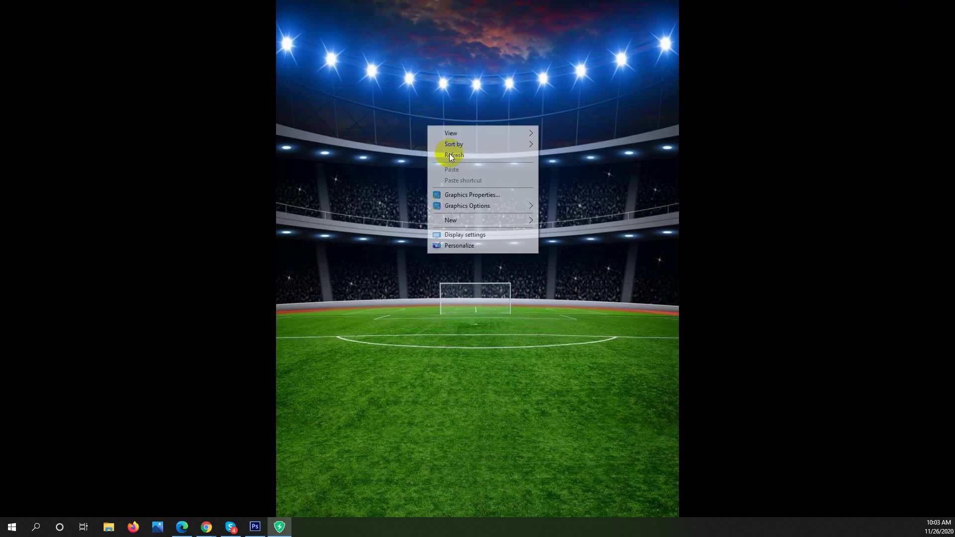
left_click(450, 154)
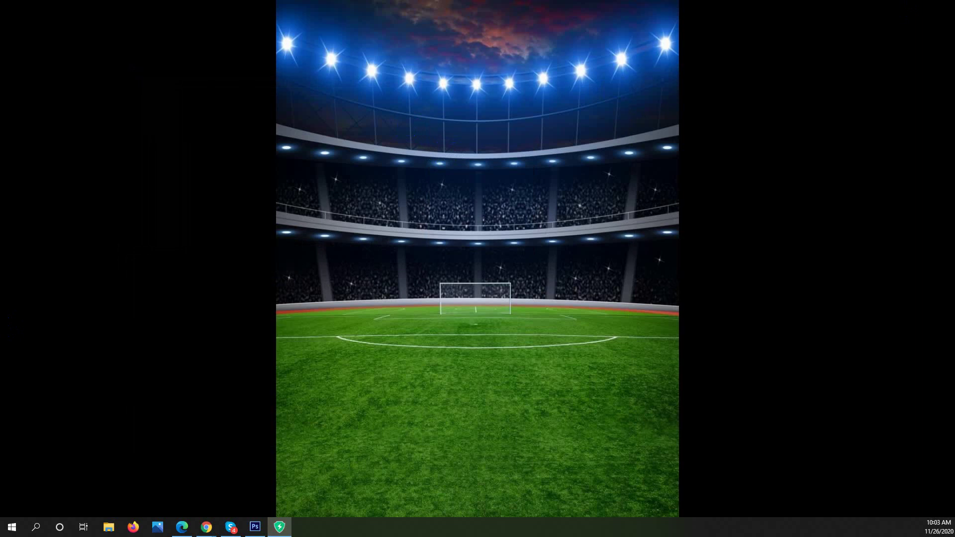
left_click(255, 526)
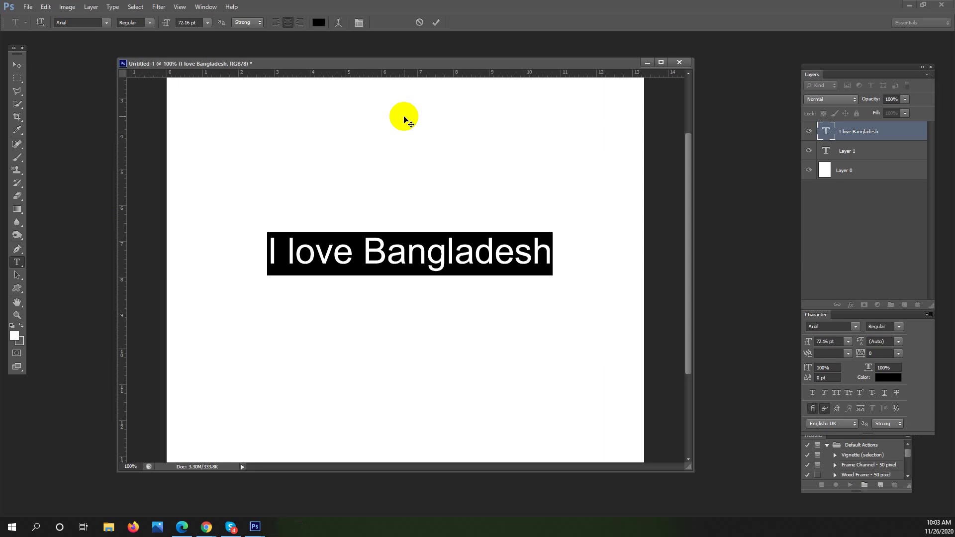
Try the Arial Narrow style on the headline, then reselect the whole line
left_click(106, 22)
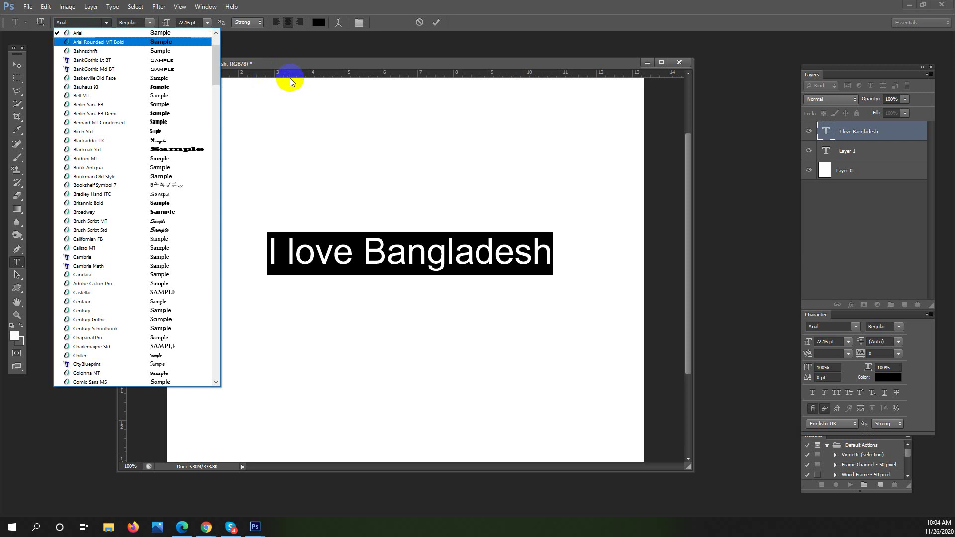
left_click(292, 64)
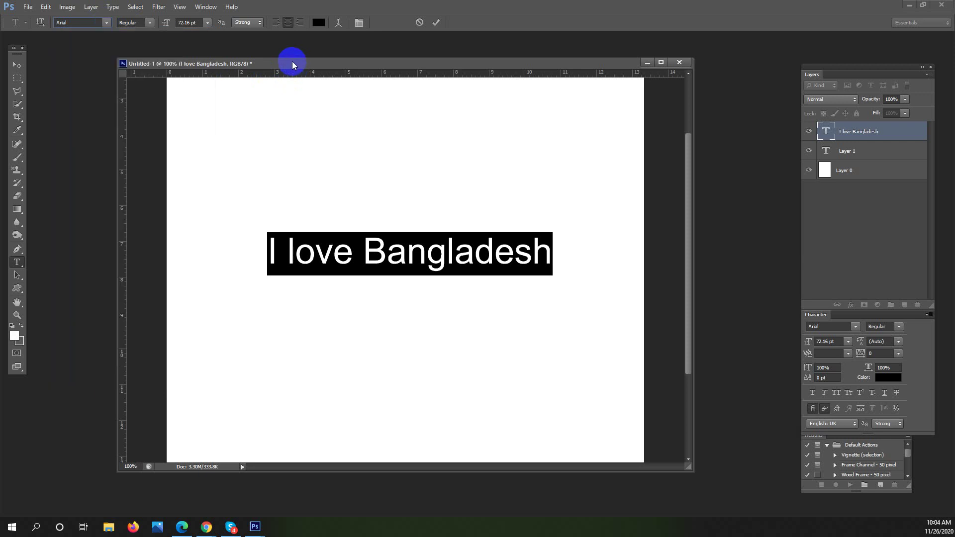
left_click(150, 23)
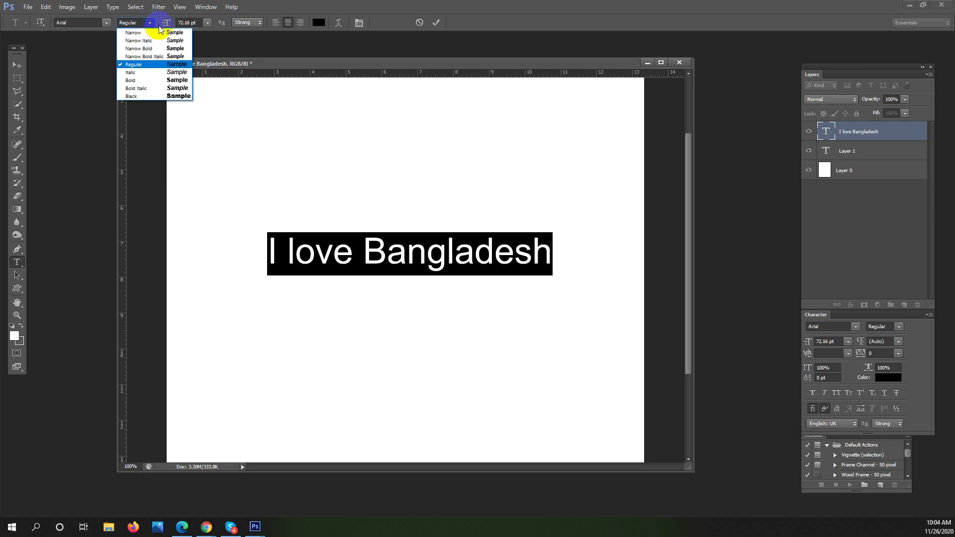
left_click(166, 31)
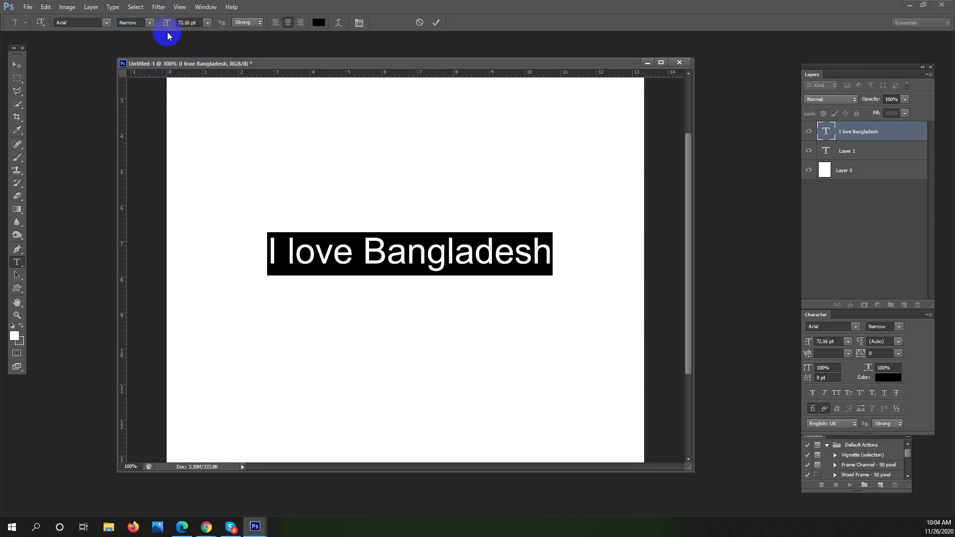
left_click_drag(421, 260, 438, 250)
left_click(530, 249)
left_click_drag(533, 249, 170, 77)
Cycle the style through Regular and Bold, settle on Arial Black, and reselect the line
left_click(148, 23)
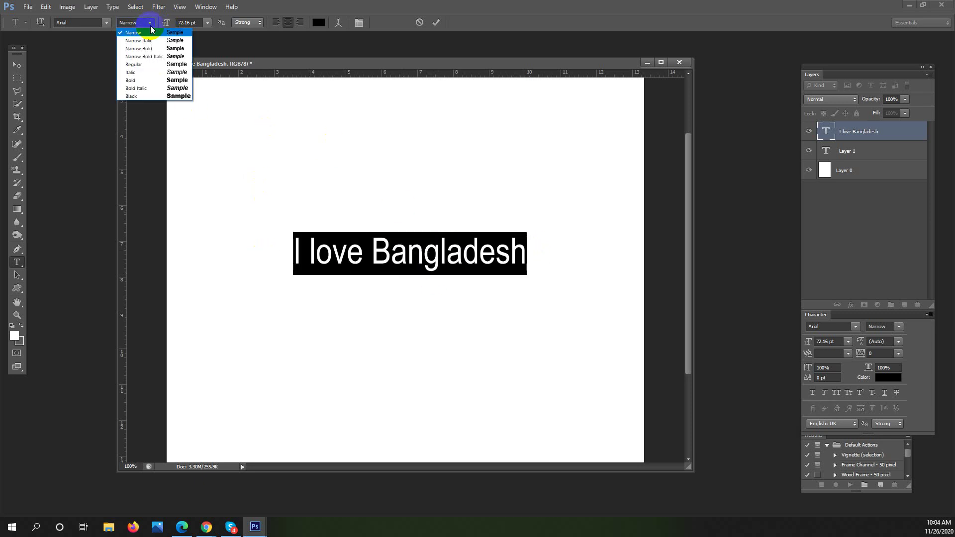
left_click(162, 63)
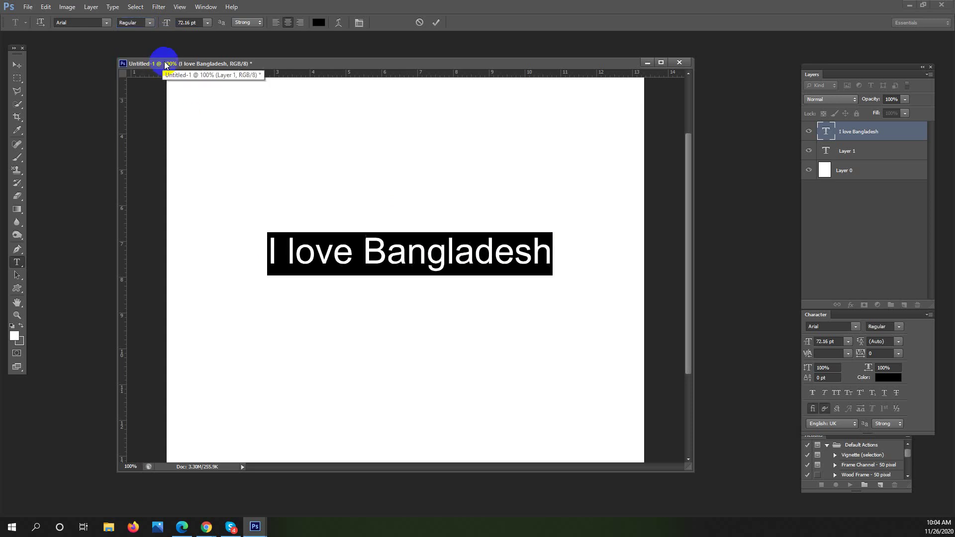
left_click(149, 23)
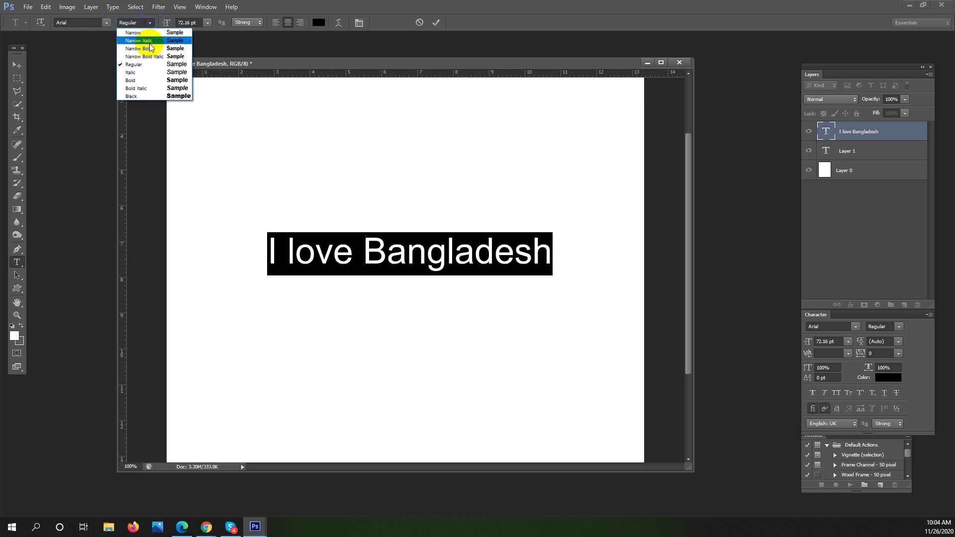
left_click(177, 82)
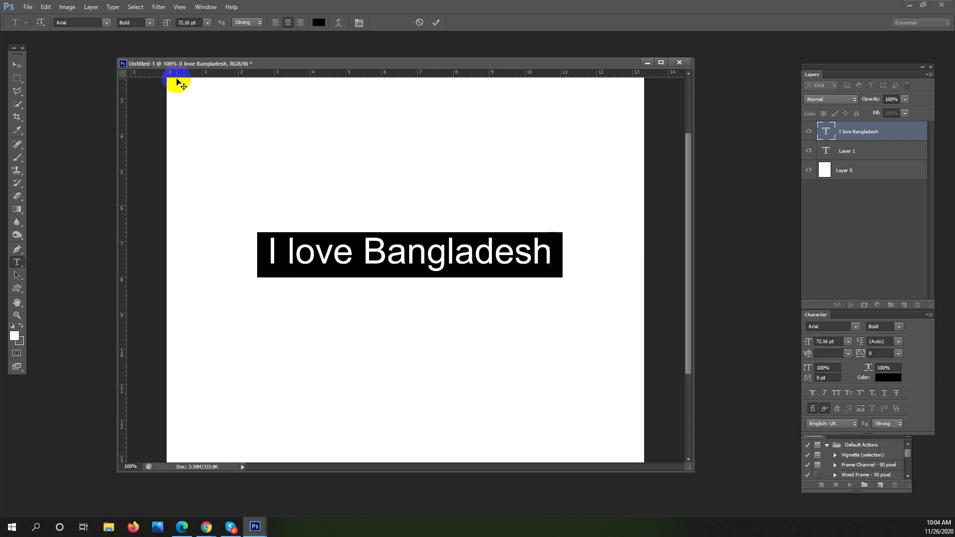
left_click(149, 23)
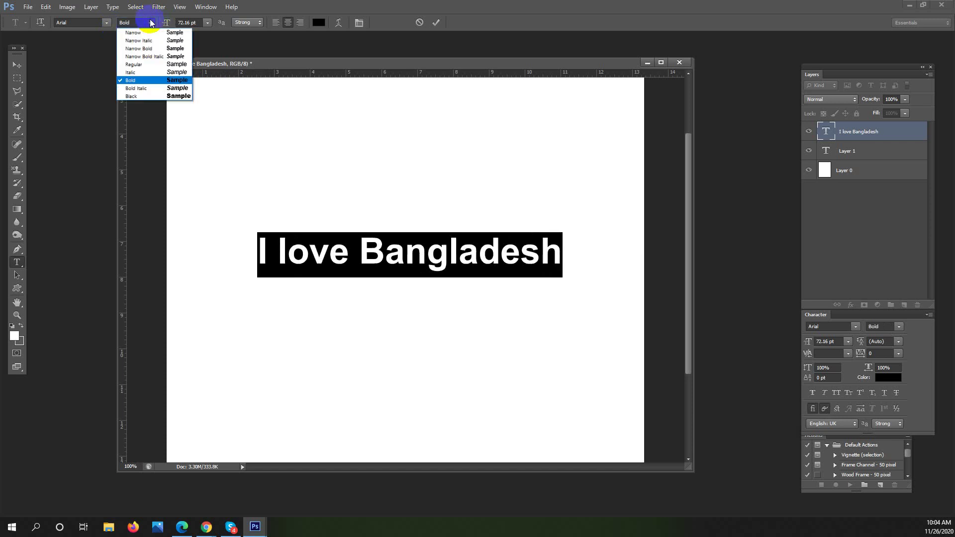
left_click(167, 96)
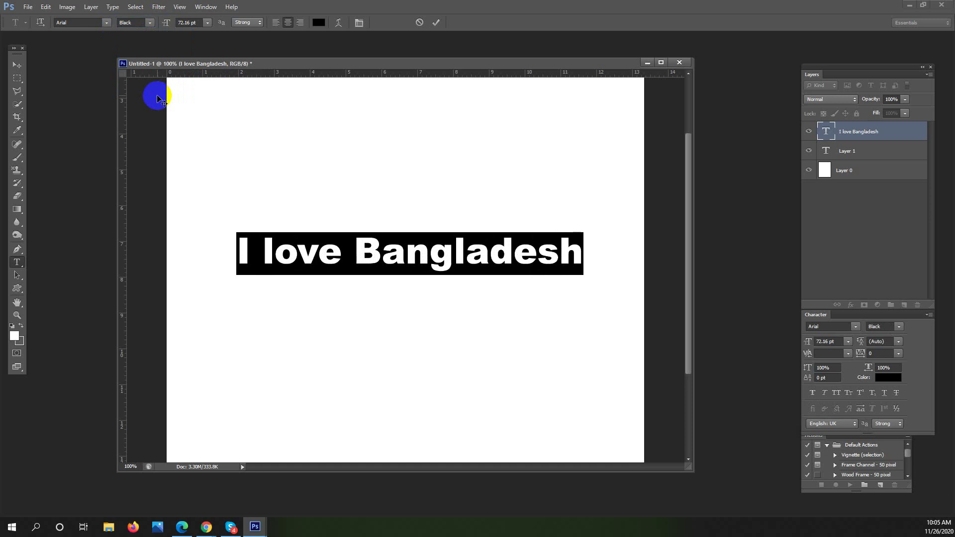
left_click(483, 264)
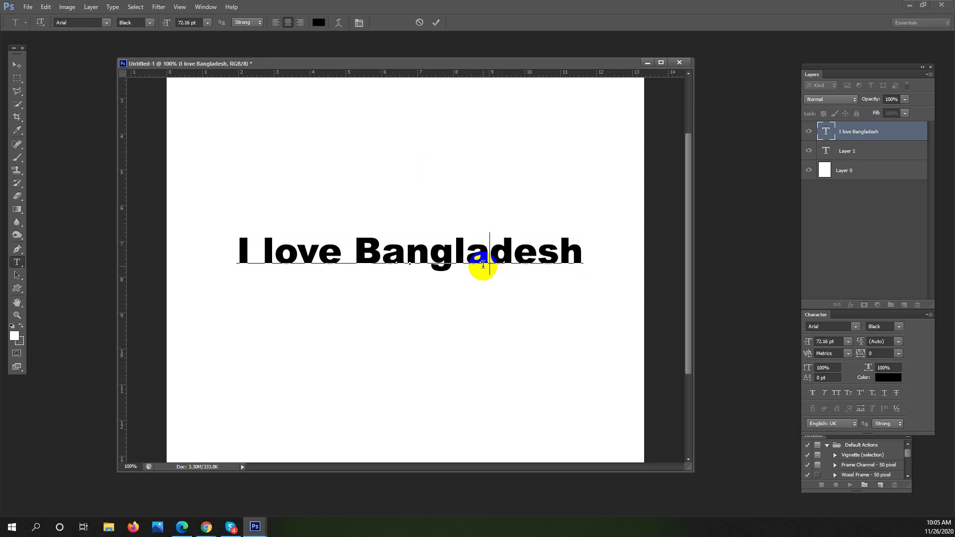
left_click_drag(578, 245, 119, 43)
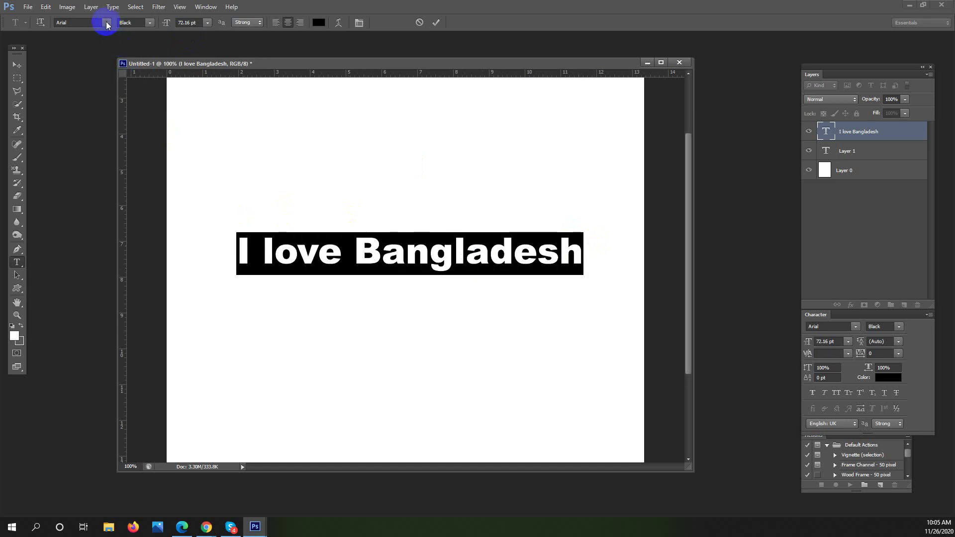
Set the headline in BankGothic Lt BT, keeping the Black style untouched
left_click(106, 22)
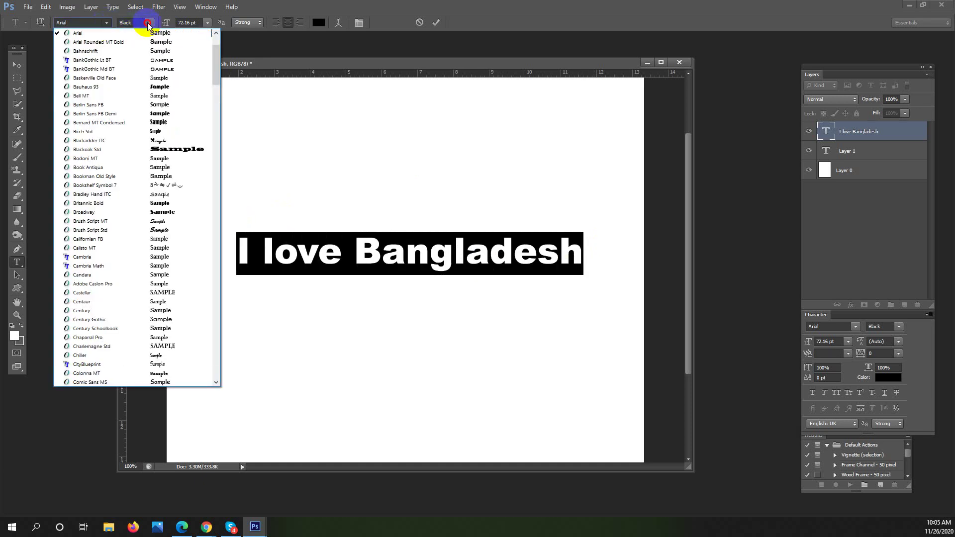
left_click(148, 22)
left_click(150, 23)
left_click(149, 23)
left_click(149, 23)
left_click(149, 23)
left_click(109, 23)
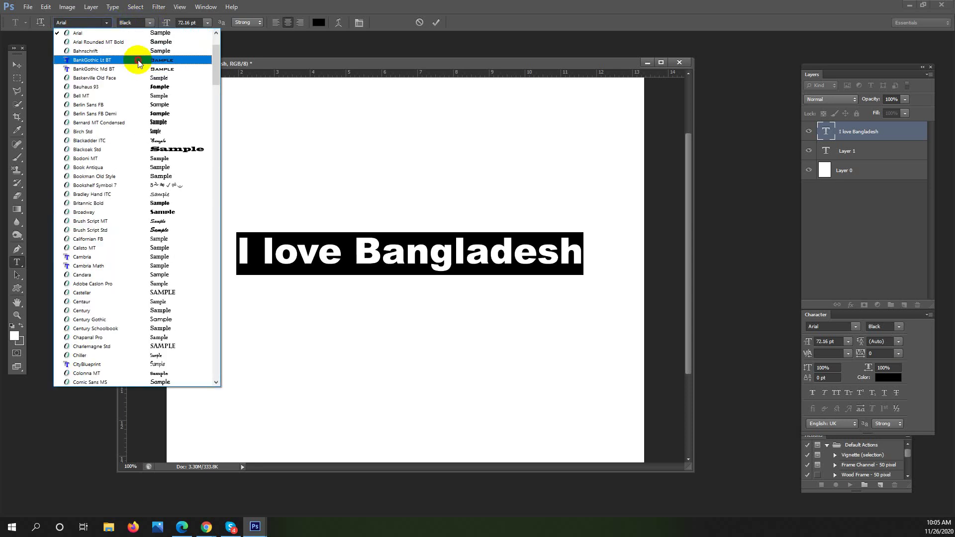
left_click(135, 60)
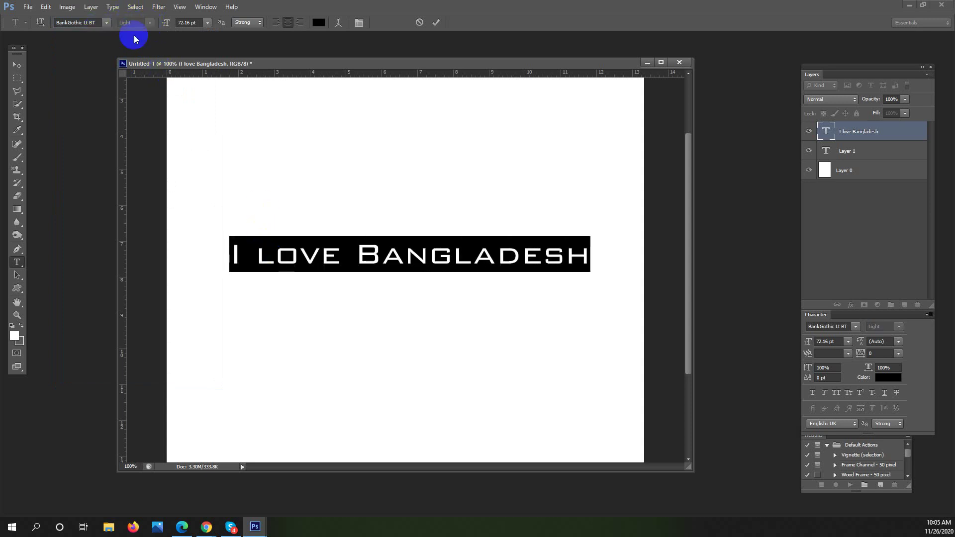
Select all the headline text with Ctrl+A and switch it to Bodoni MT
left_click(392, 268)
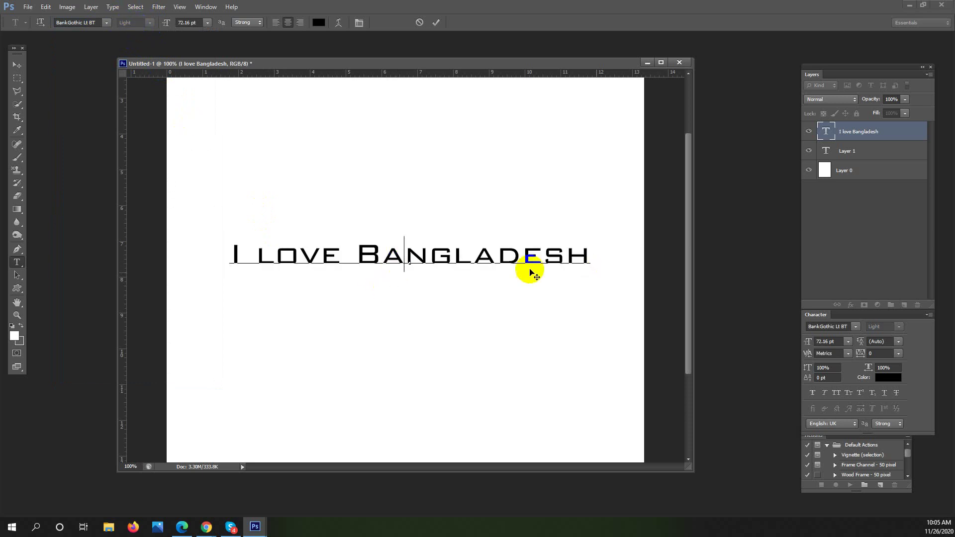
left_click(591, 256)
key("ctrl+a")
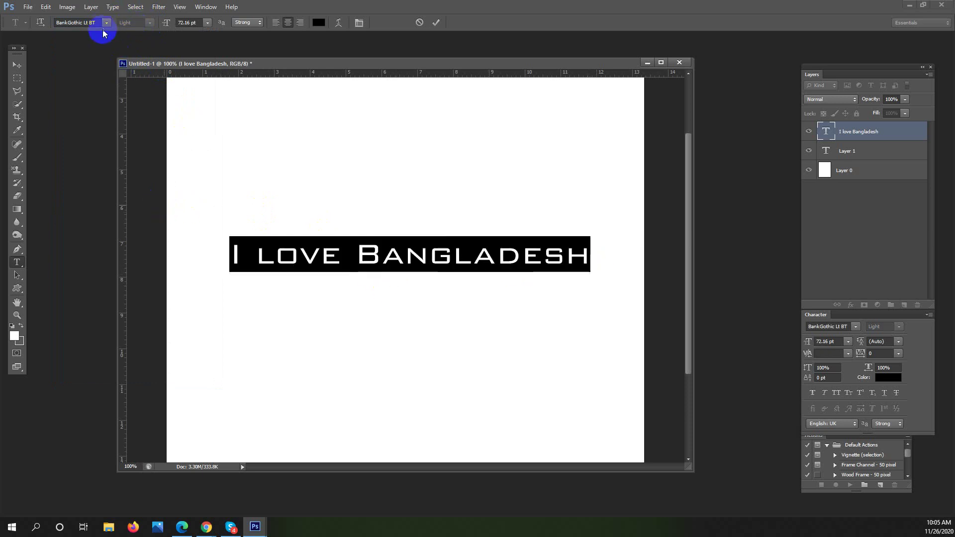
left_click(107, 24)
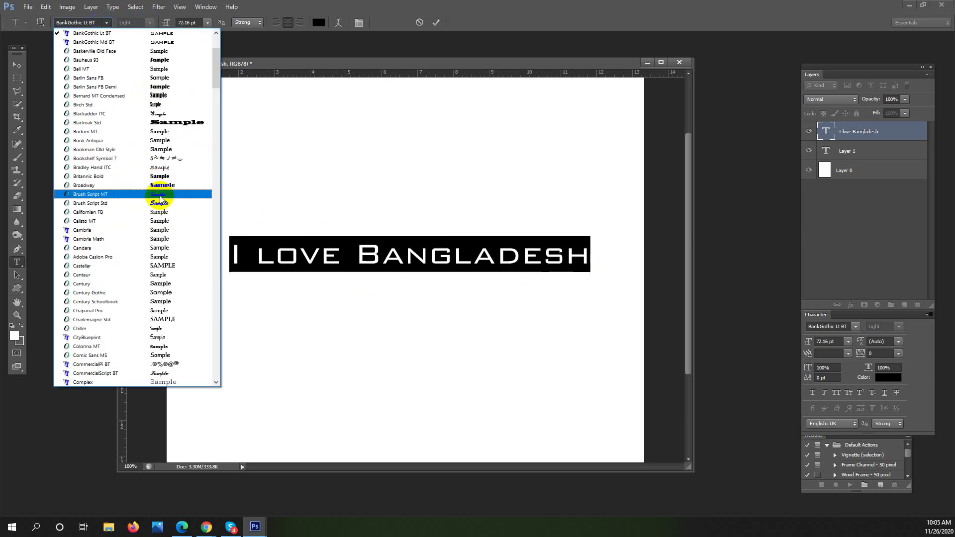
left_click(178, 132)
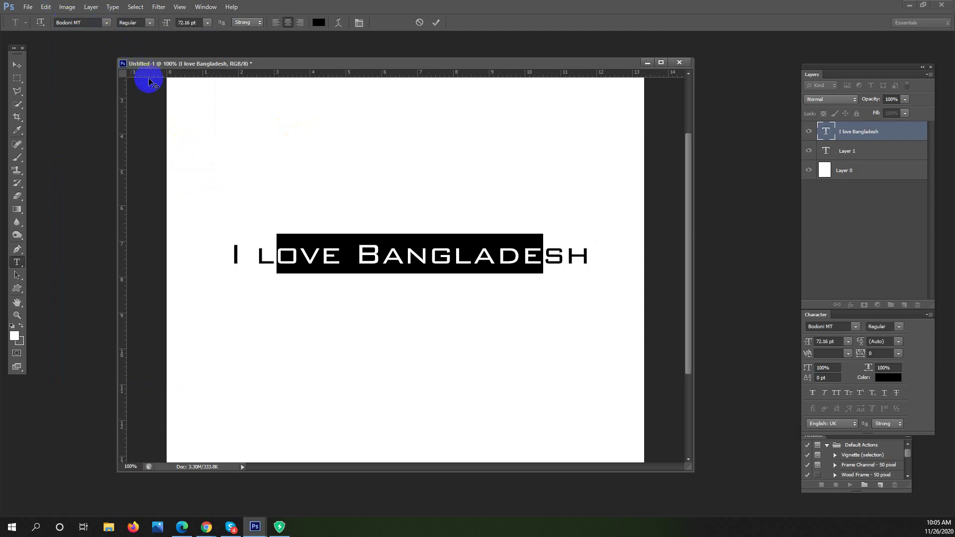
Select the whole headline and make it Bodoni MT Black
left_click(392, 254)
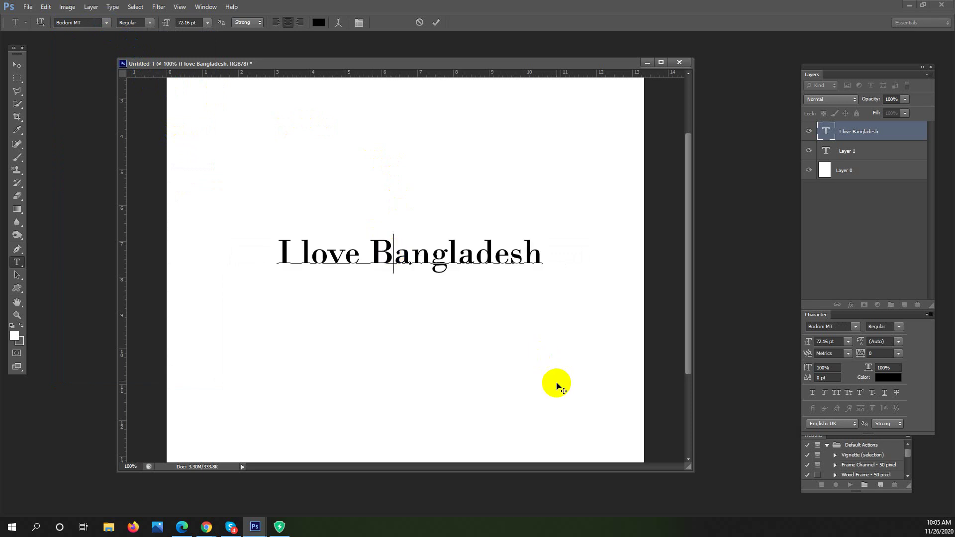
left_click_drag(527, 251, 543, 256)
left_click_drag(454, 250, 272, 252)
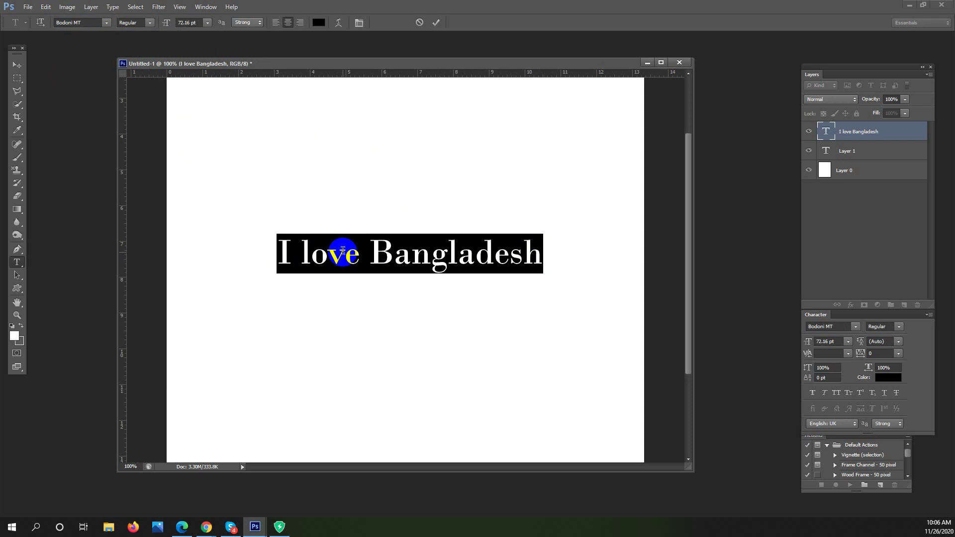
left_click(151, 22)
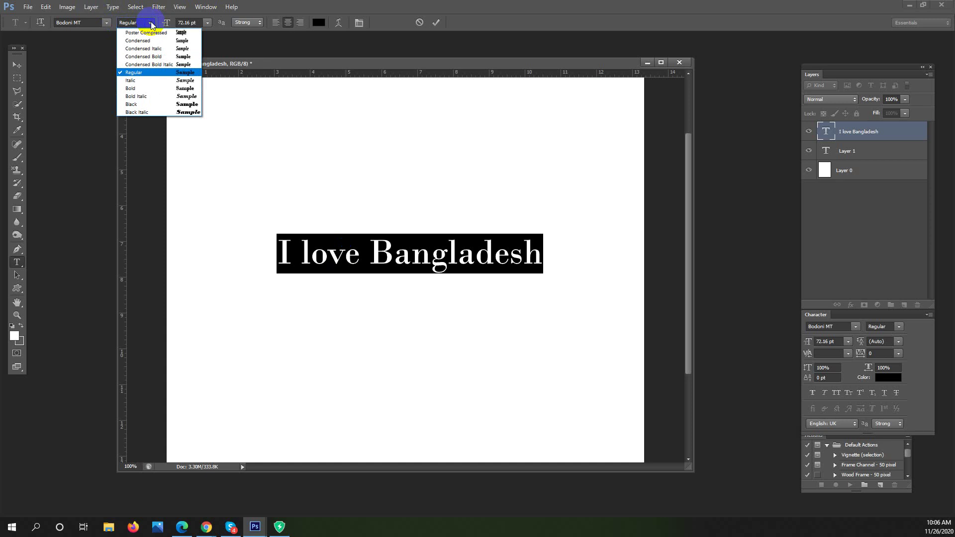
left_click(183, 104)
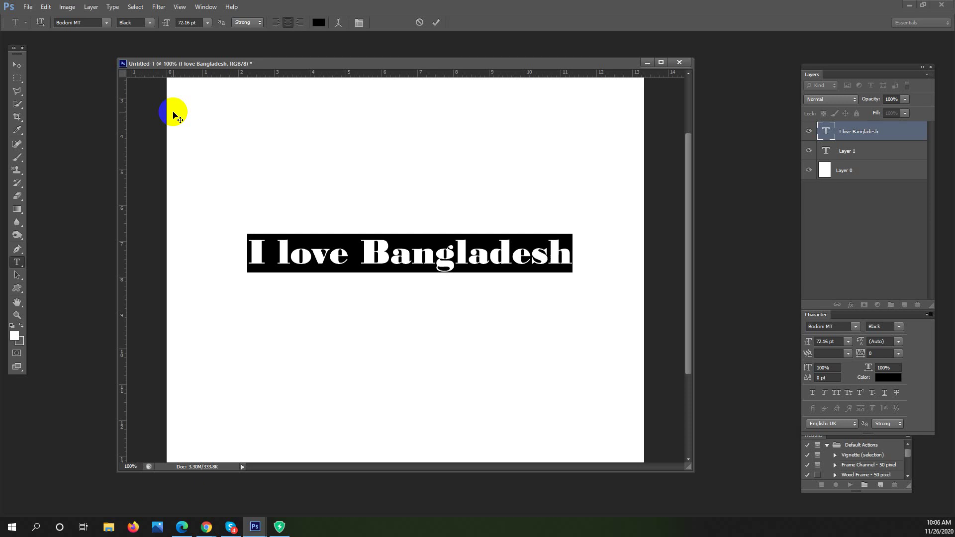
Switch the headline's font family back to Arial
left_click(106, 24)
left_click_drag(214, 83, 214, 42)
left_click(130, 106)
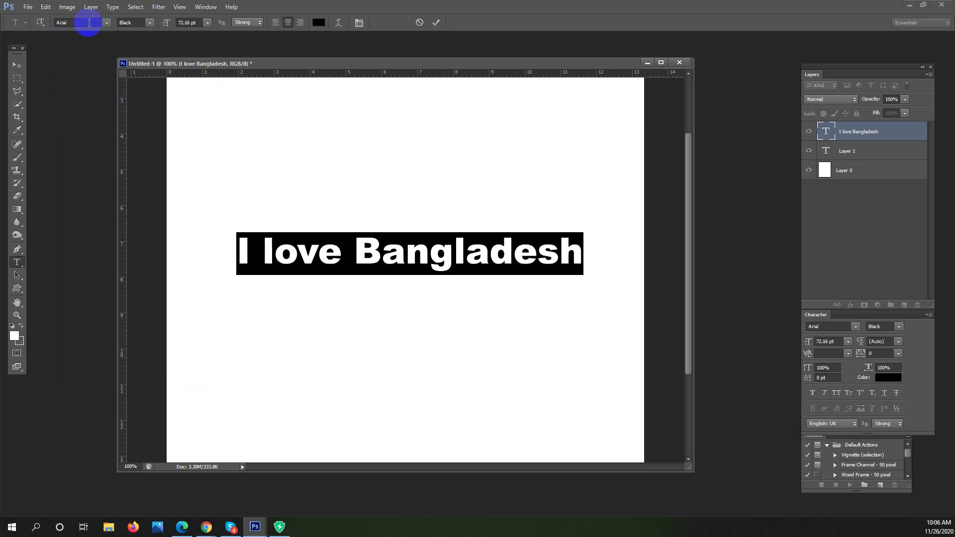
Make the headline Arial Regular and try a 10 pt size
left_click(142, 24)
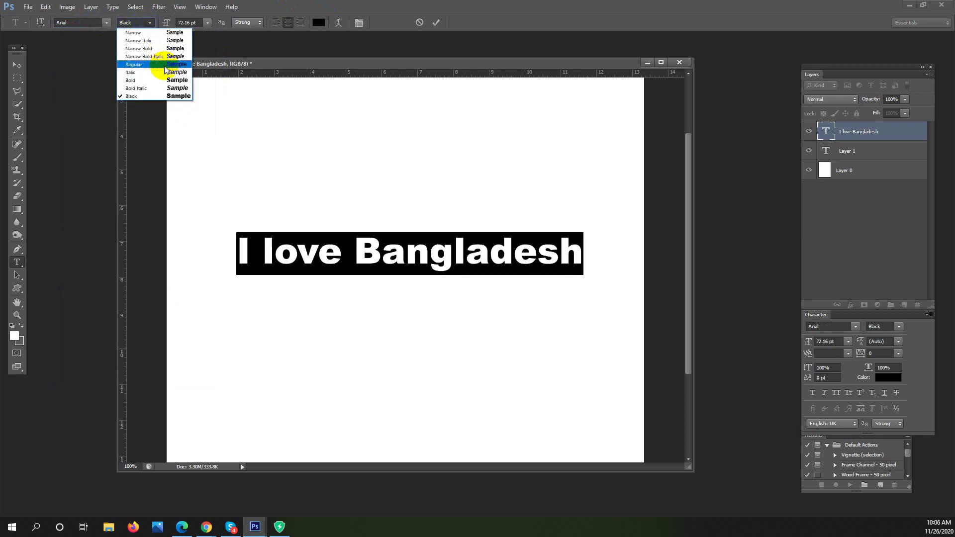
left_click(164, 64)
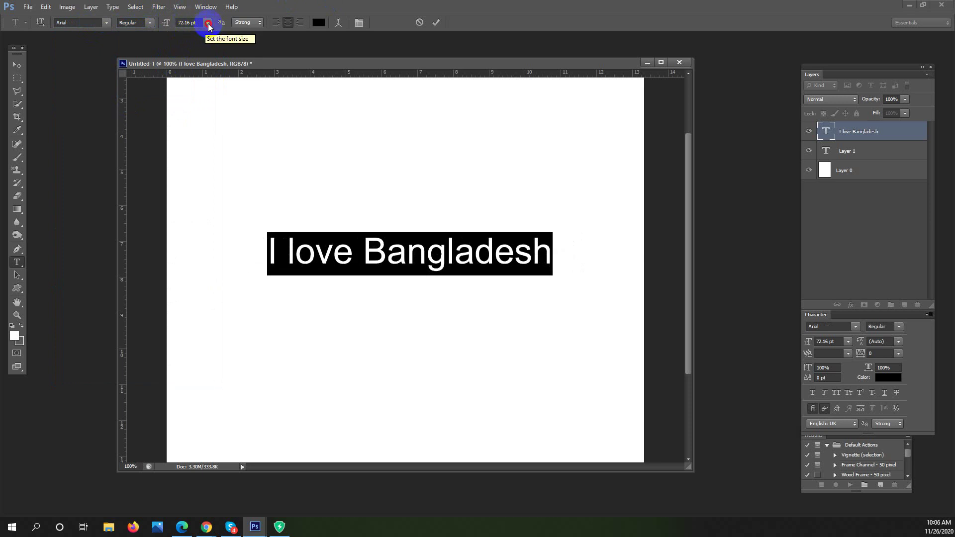
left_click(207, 23)
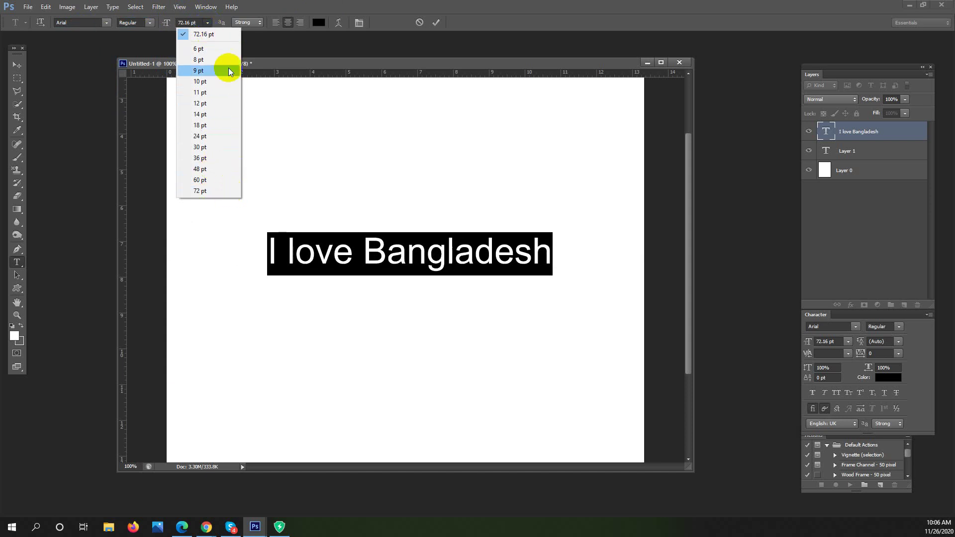
left_click(220, 85)
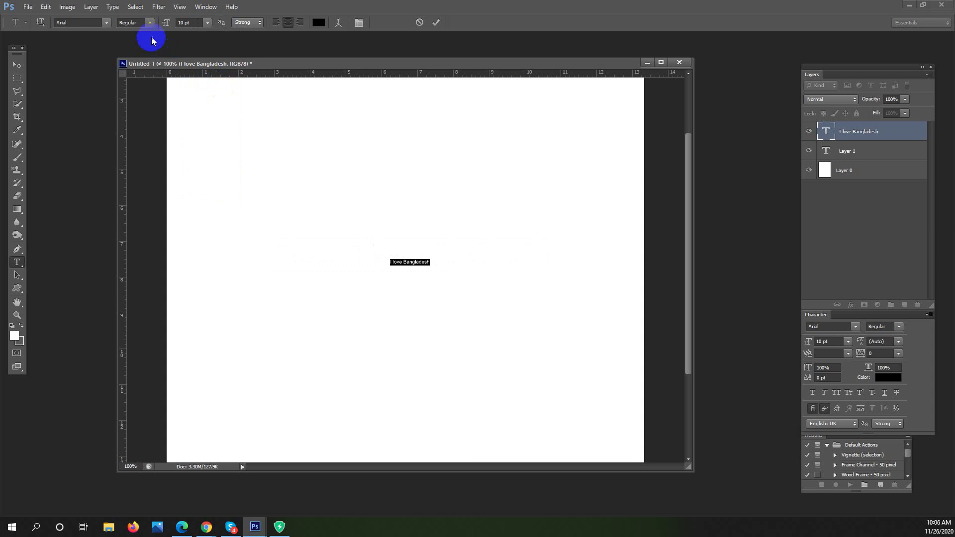
Set the headline size back to an even 72 pt
left_click(208, 22)
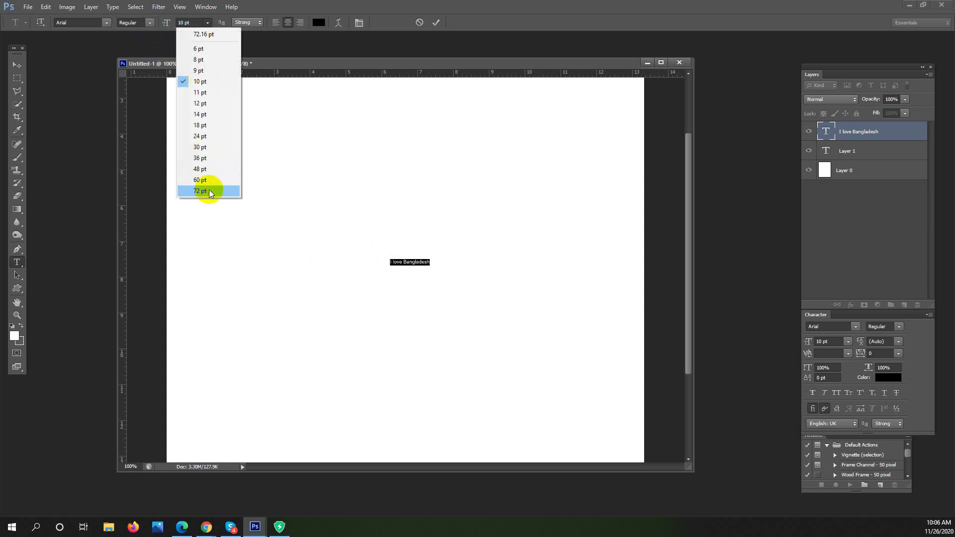
left_click(209, 190)
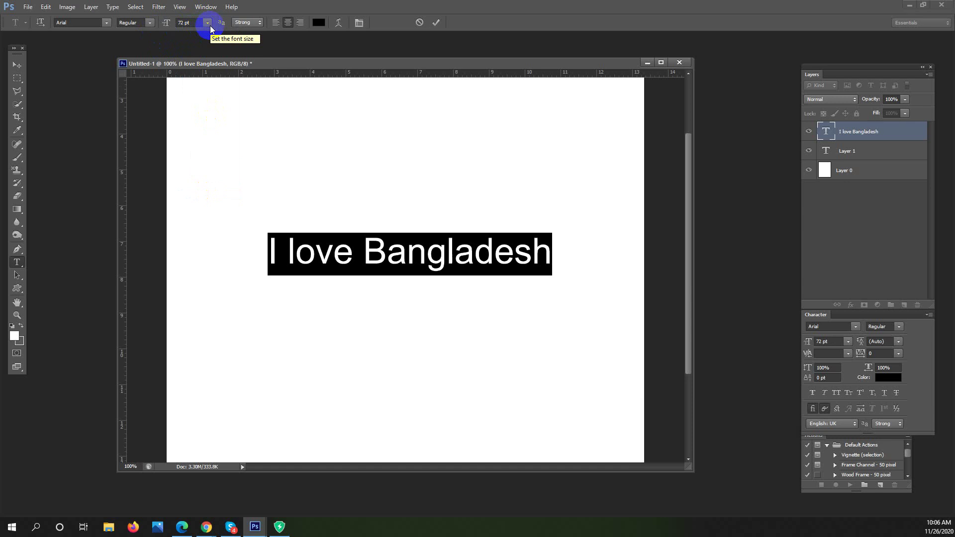
left_click(208, 22)
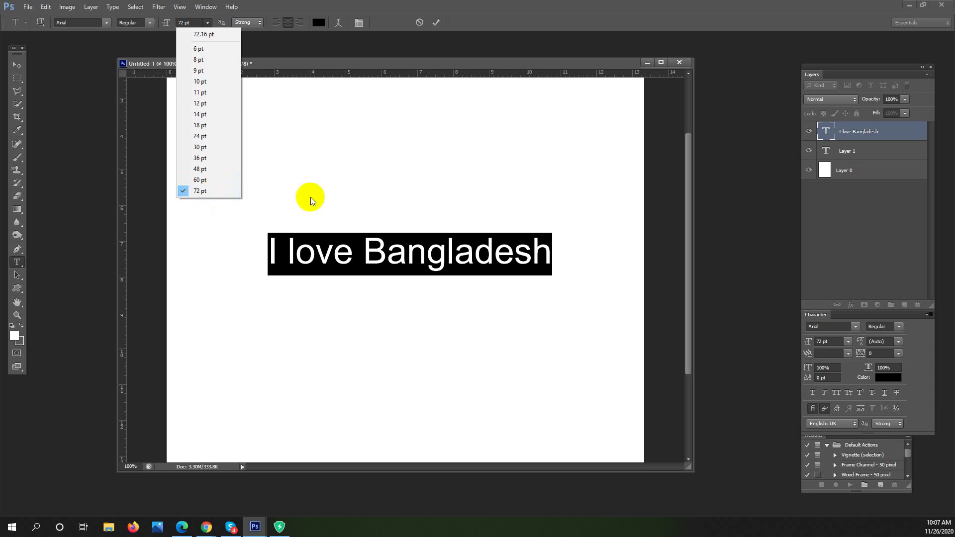
left_click(194, 24)
left_click(194, 23)
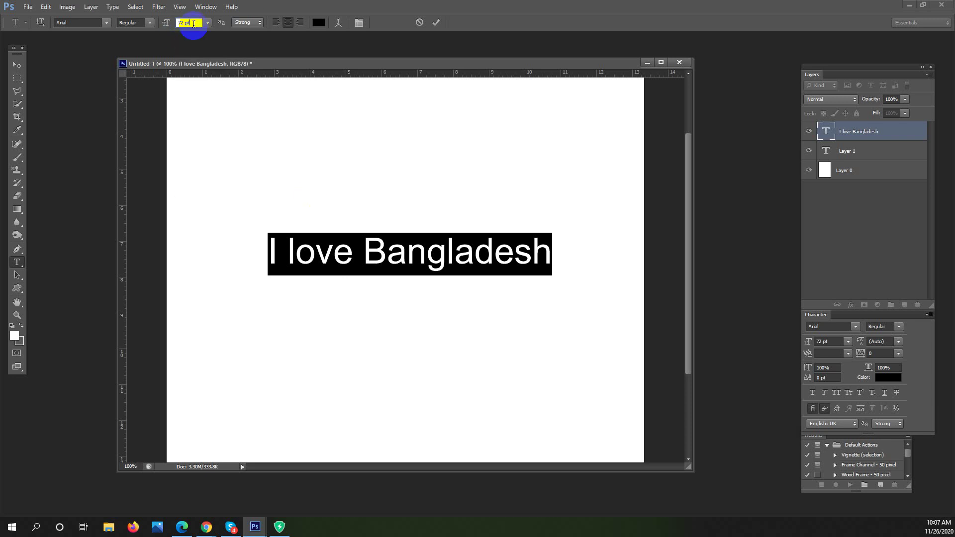
key("Up")
key("Up")
key("Up")
key("Up")
key("Up")
key("Up")
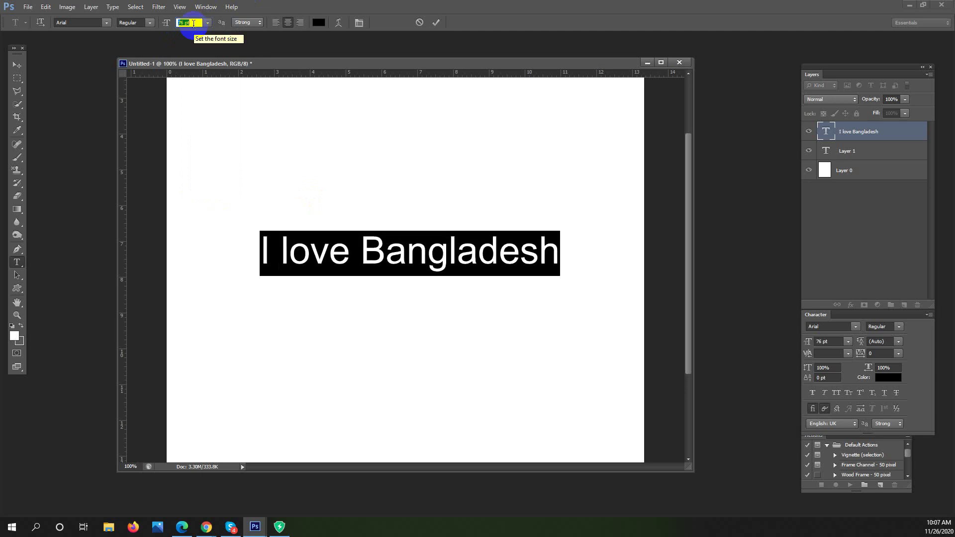
key("Up")
key("Up")
key("Up")
key("Up")
key("Up")
key("Up")
key("Up")
key("Up")
key("Up")
key("Up")
key("Up")
key("Up")
key("Up")
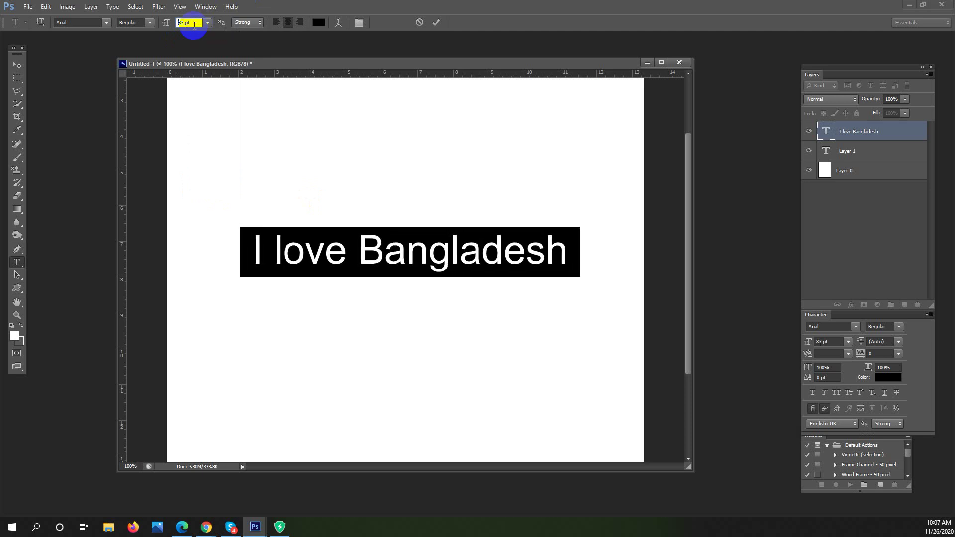
key("Up")
key("Up")
key("Up")
key("Up")
key("Up")
key("Up")
key("Up")
key("Up")
key("Up")
key("Up")
key("Up")
key("Up")
key("Up")
key("Up")
key("Up")
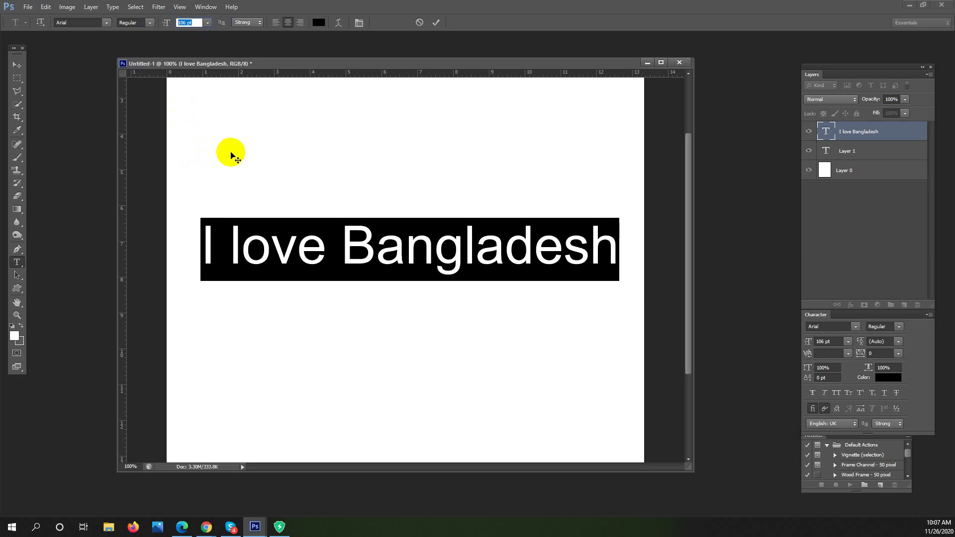
left_click(198, 23)
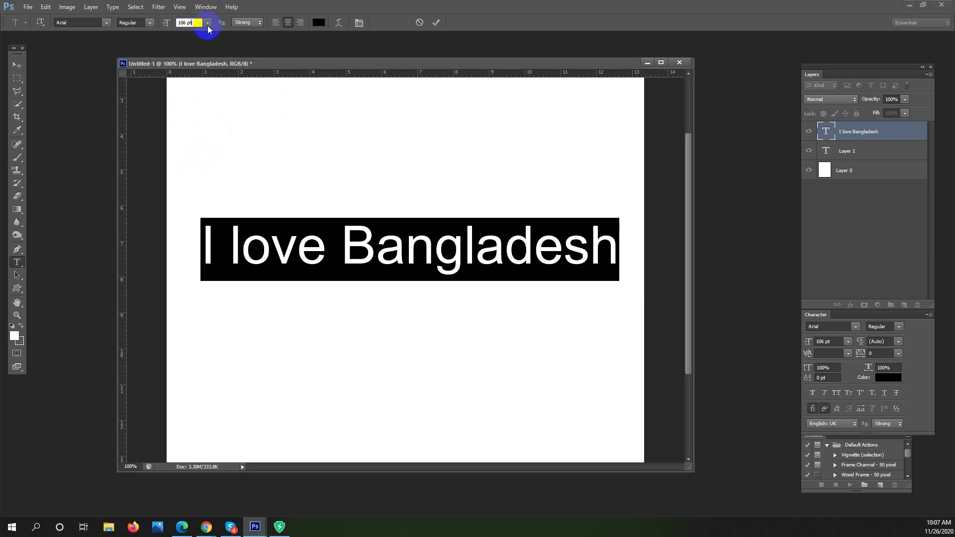
left_click(209, 23)
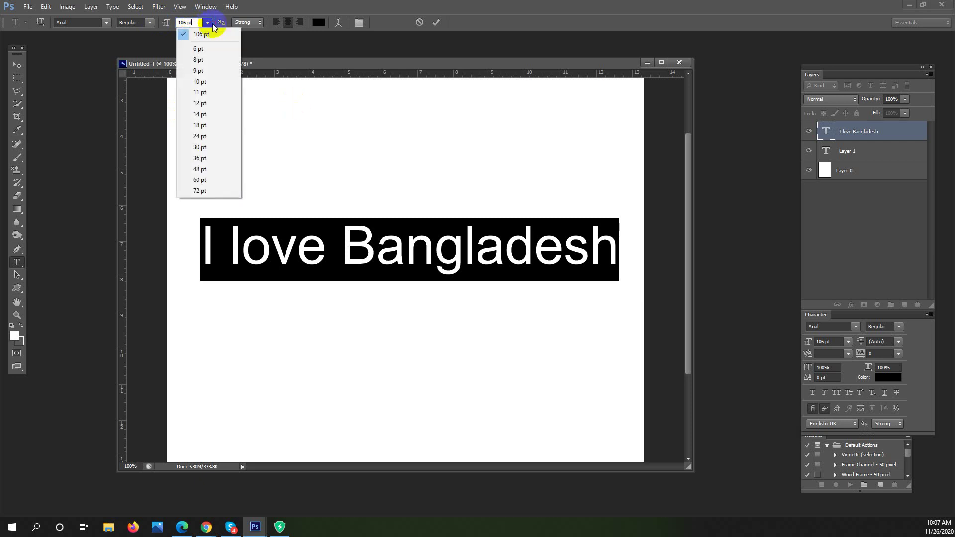
left_click(217, 191)
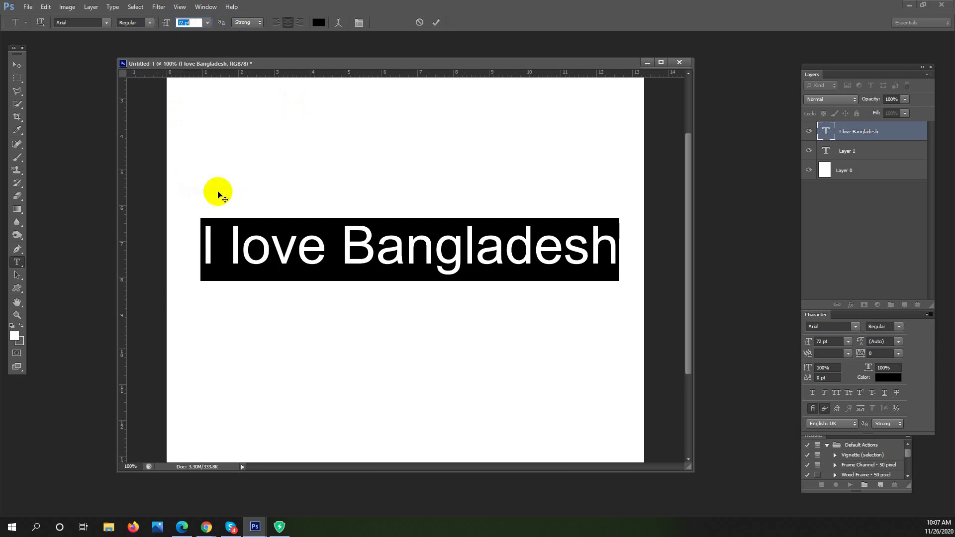
Try the 8 pt and then 12 pt preset sizes on the 'I love Bangladesh' text
left_click(209, 24)
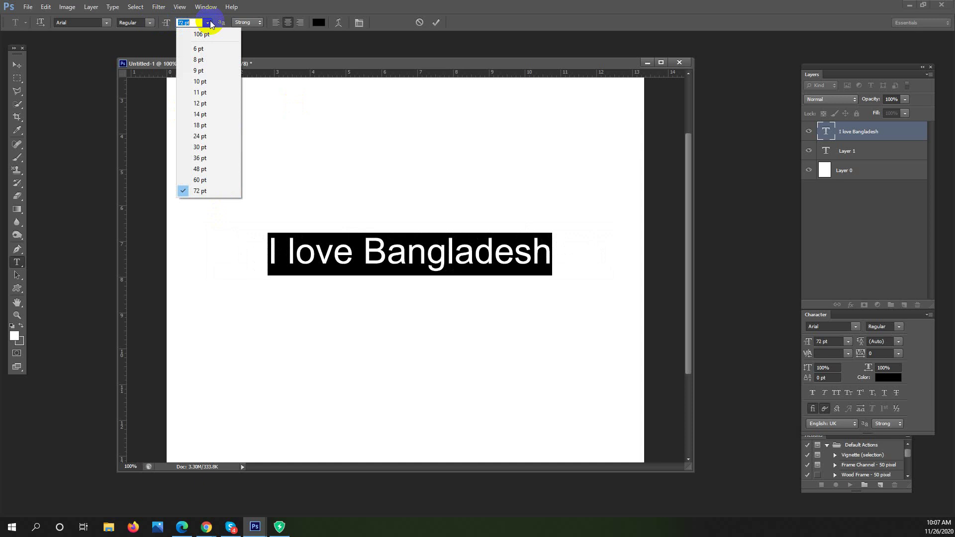
left_click(219, 59)
left_click(420, 263)
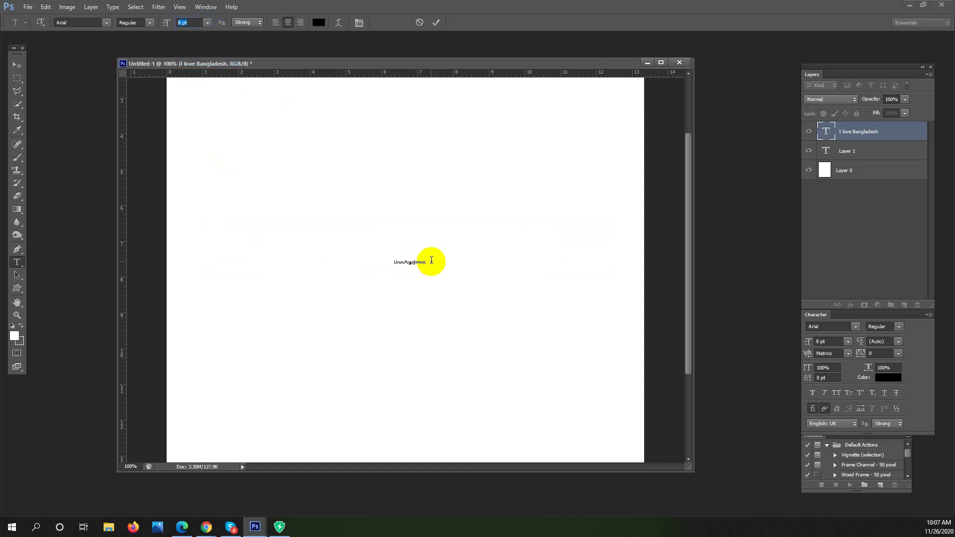
left_click_drag(367, 263, 435, 262)
left_click(141, 145)
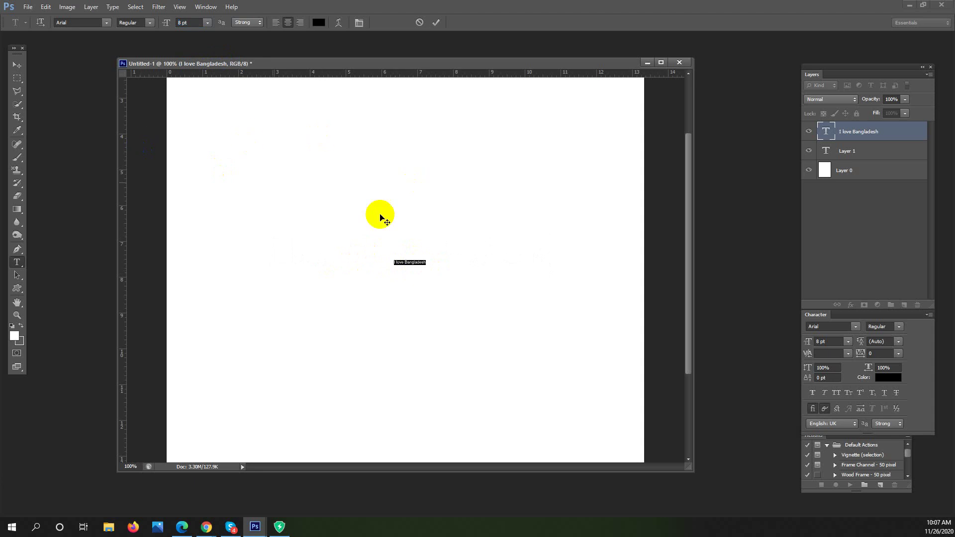
left_click(207, 22)
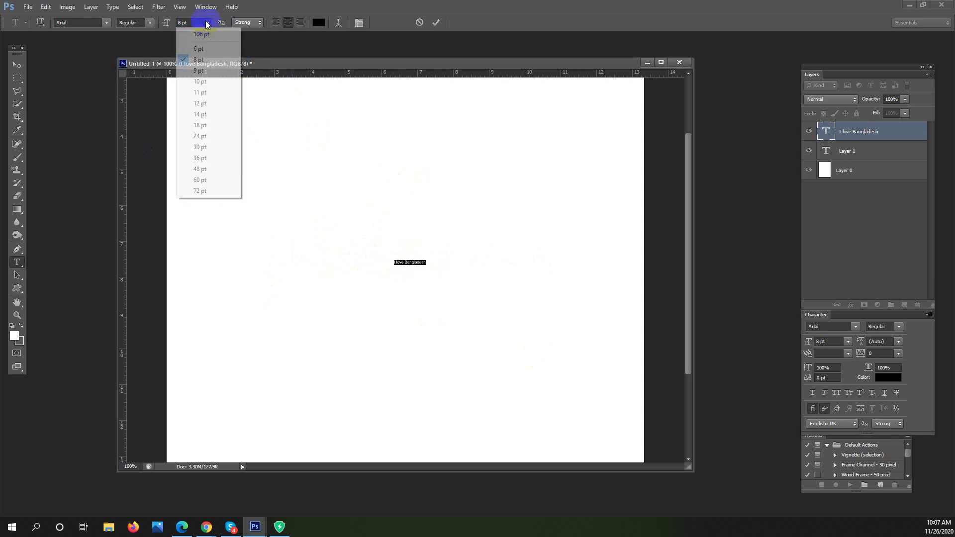
left_click(216, 102)
Select the whole 'I love Bangladesh' line and set it to 48 pt
left_click_drag(541, 357, 425, 270)
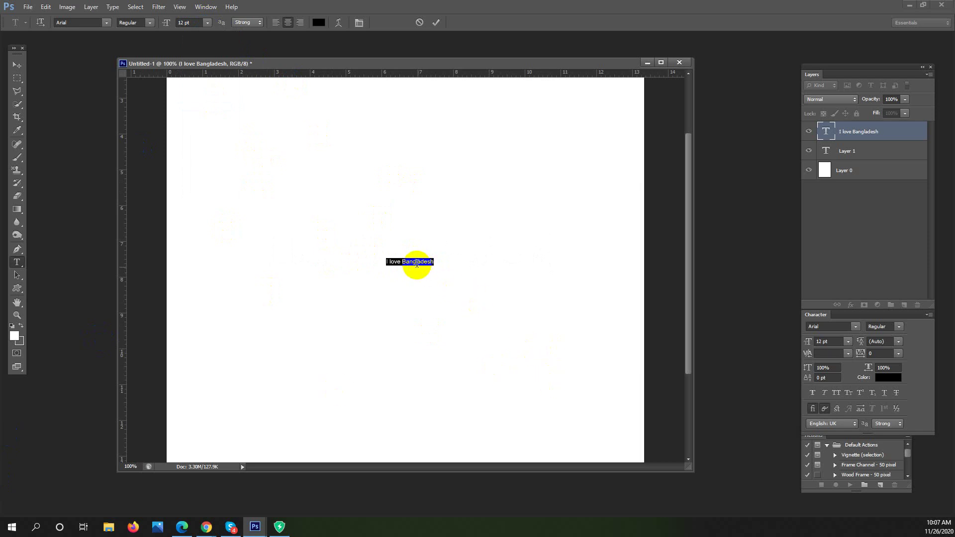
left_click(416, 261)
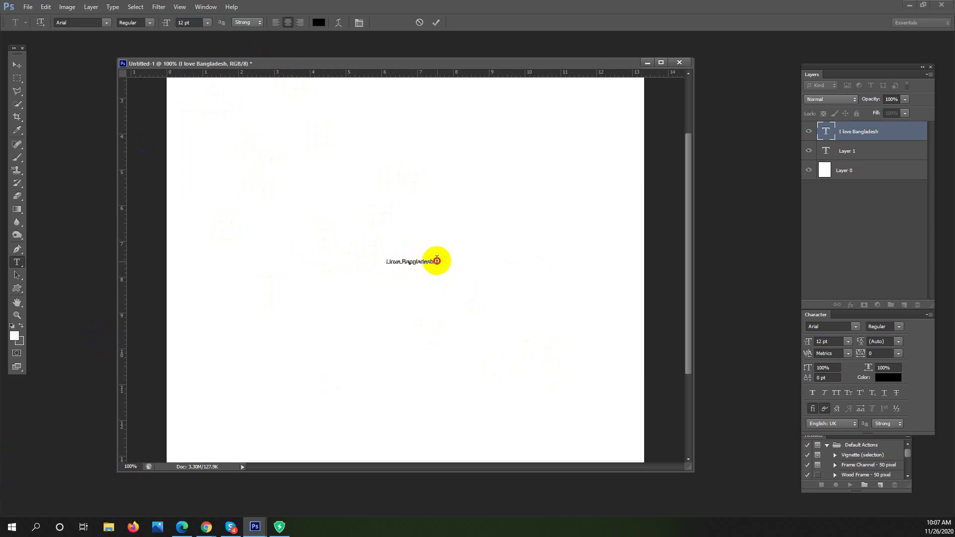
left_click_drag(434, 260, 348, 256)
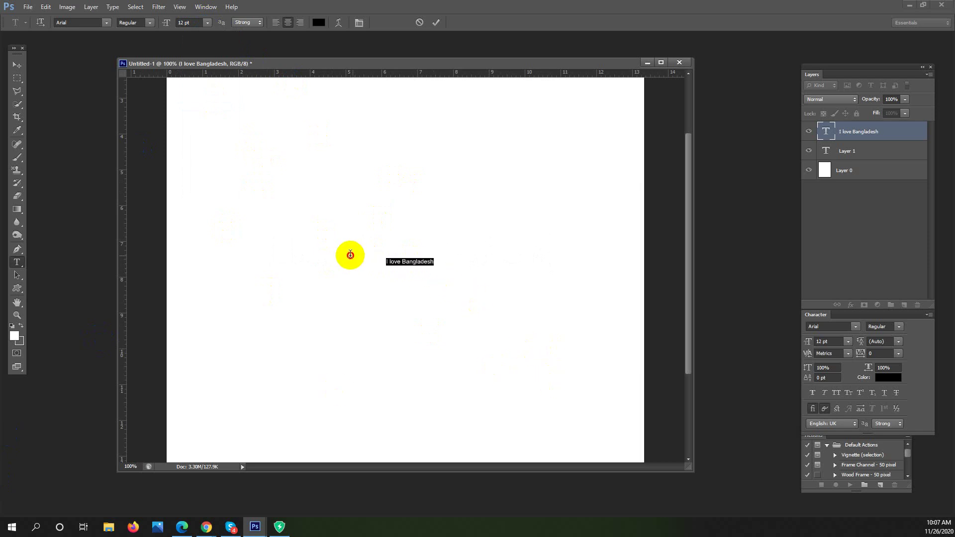
left_click(207, 22)
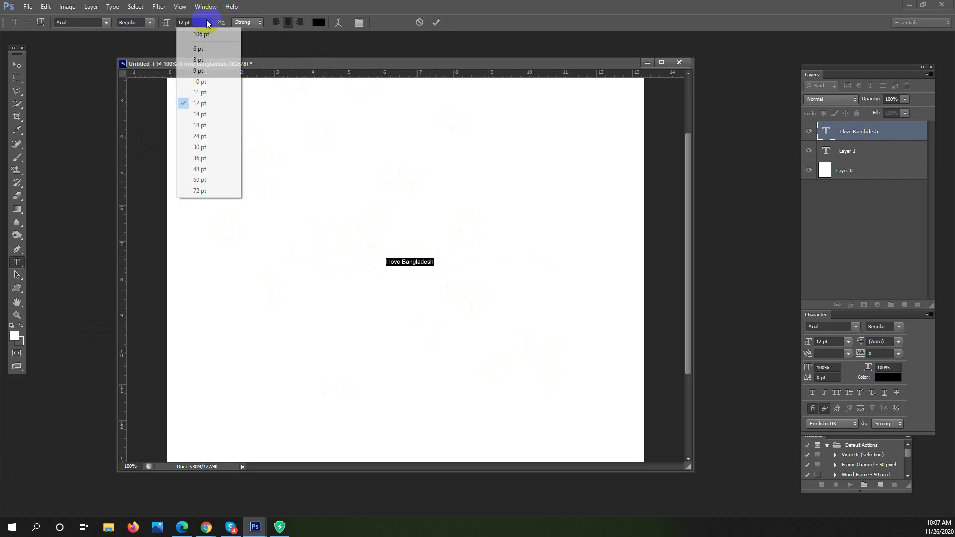
left_click(213, 169)
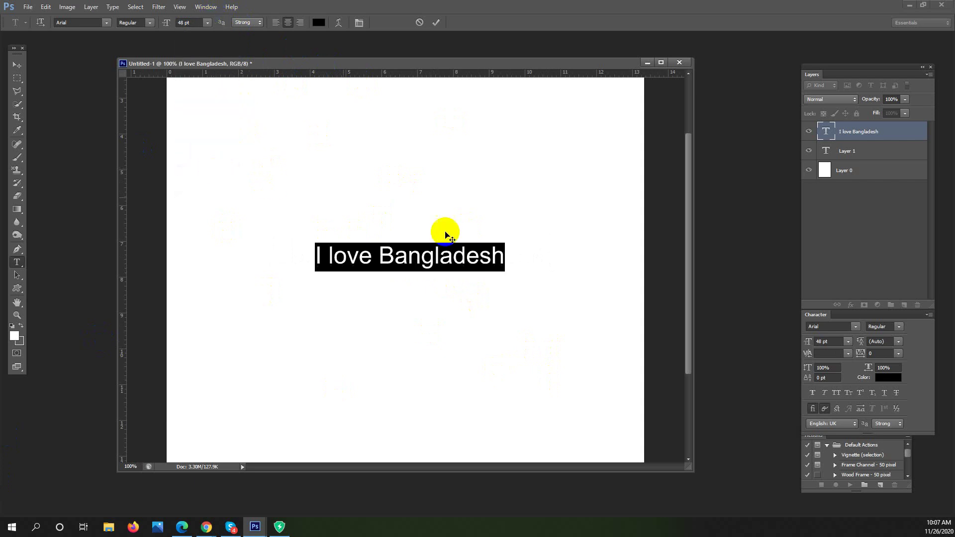
left_click(450, 251)
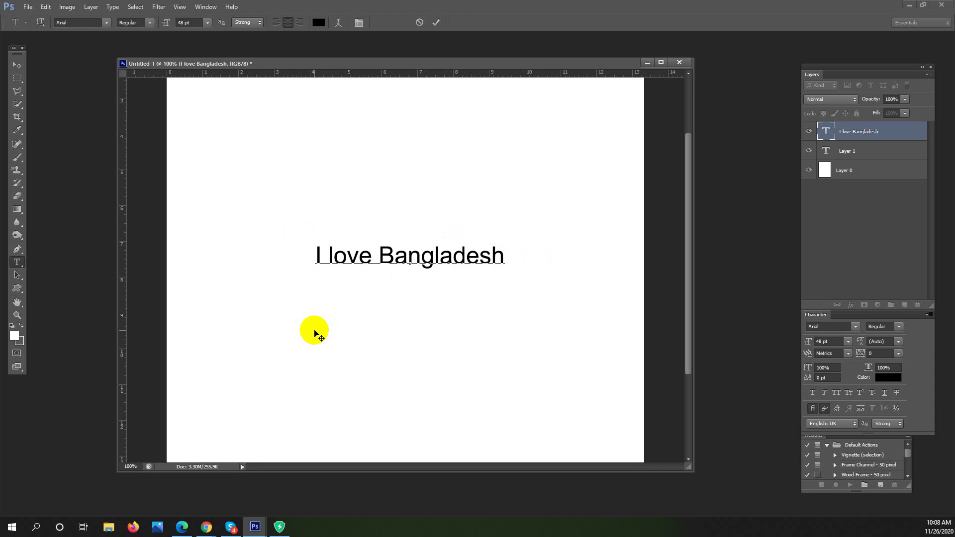
left_click(213, 531)
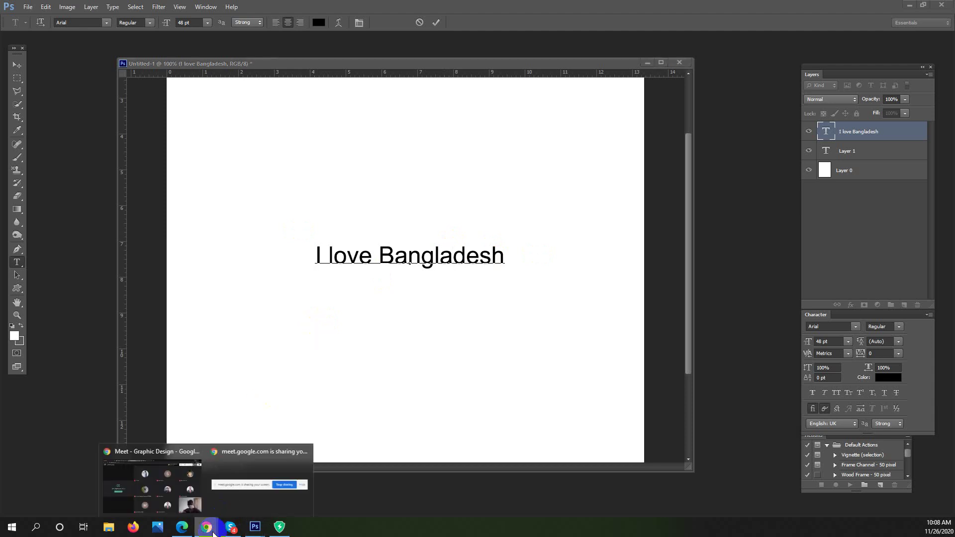
left_click(177, 477)
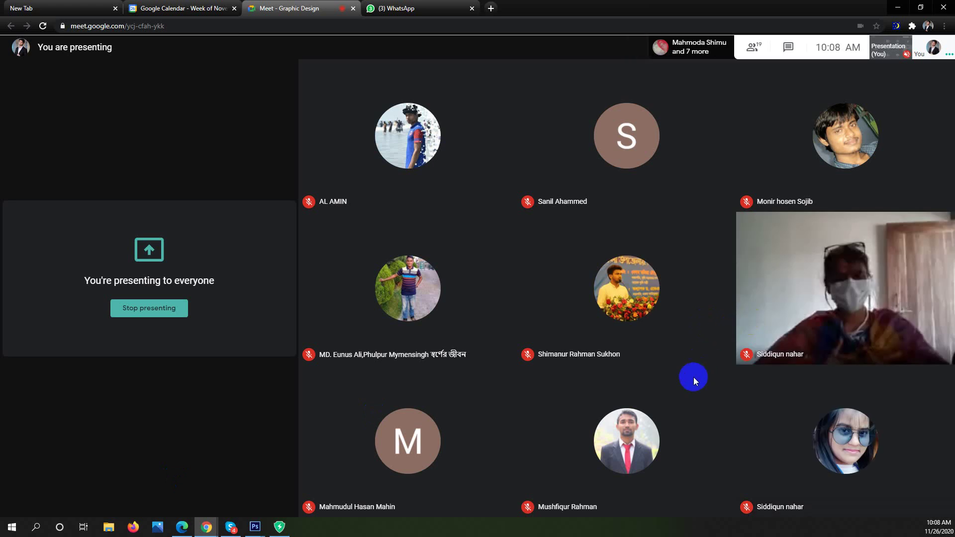
mouse_move(684, 397)
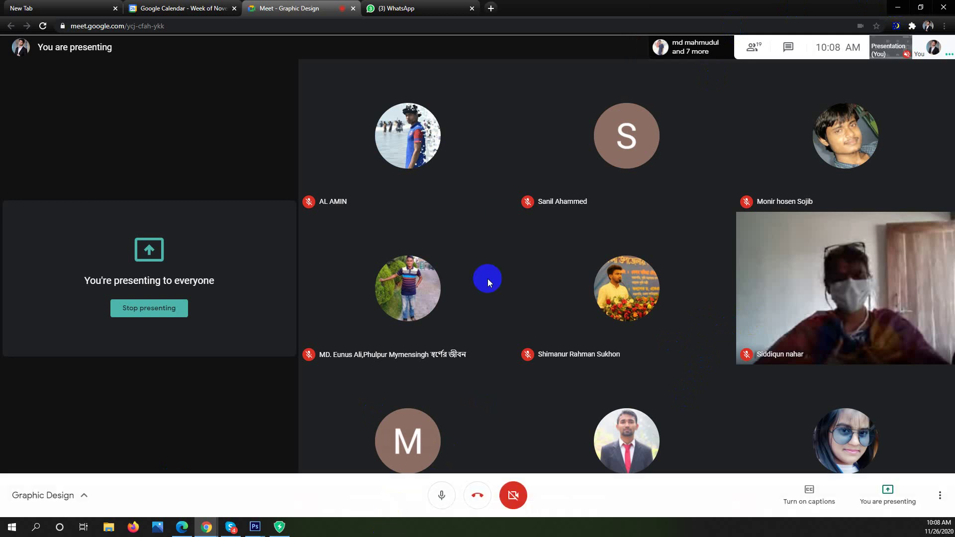
left_click(897, 9)
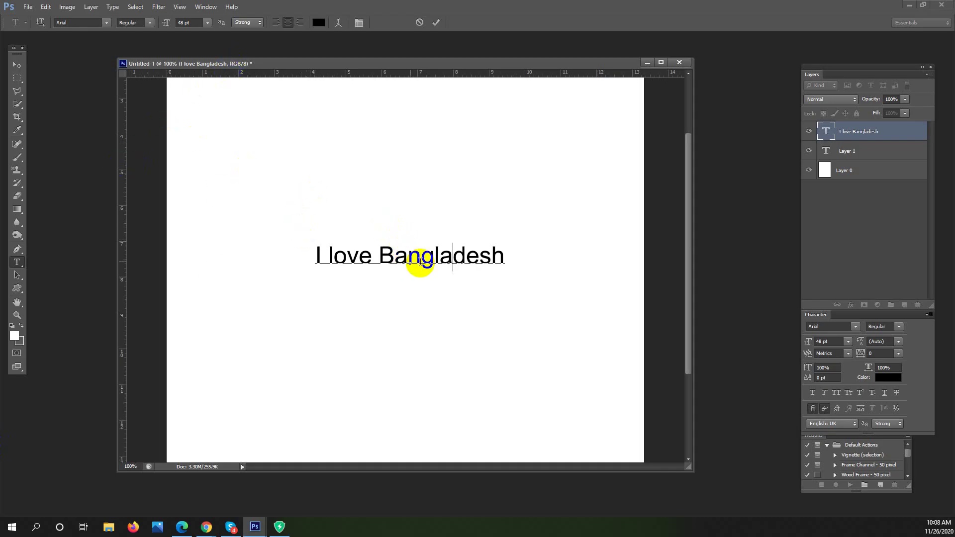
Select the 'I love Bangladesh' line, then bring the Graphic Design meeting and Google Calendar forward
left_click_drag(503, 251, 492, 253)
left_click_drag(285, 235, 256, 230)
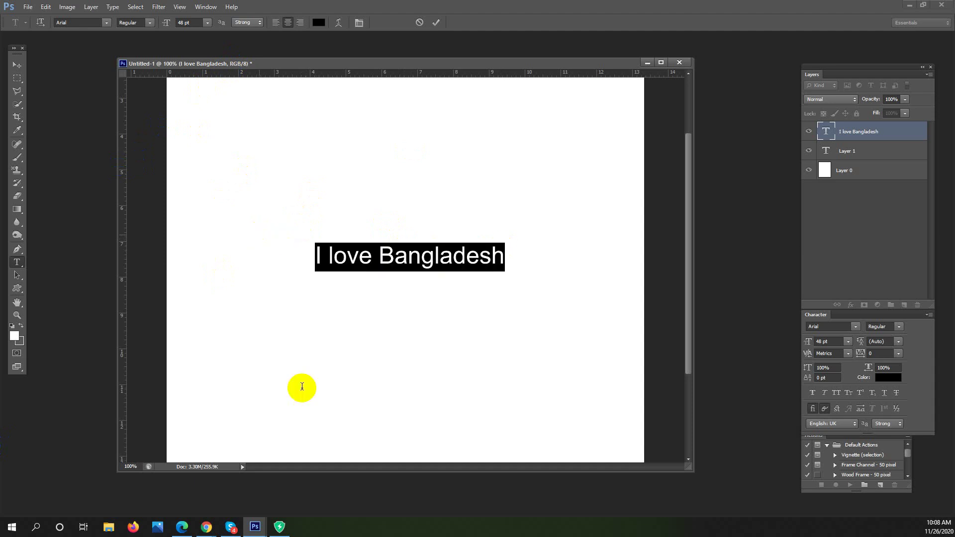
mouse_move(216, 532)
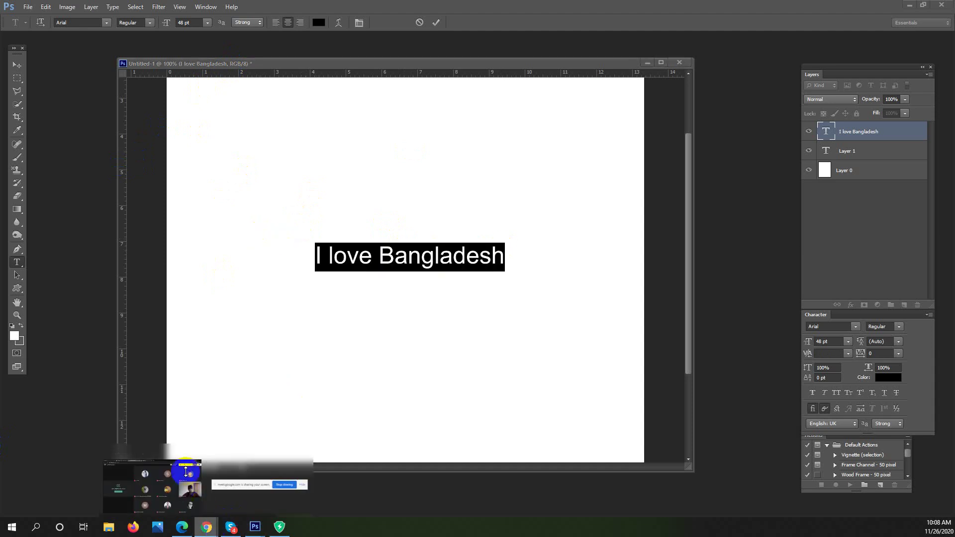
left_click(152, 482)
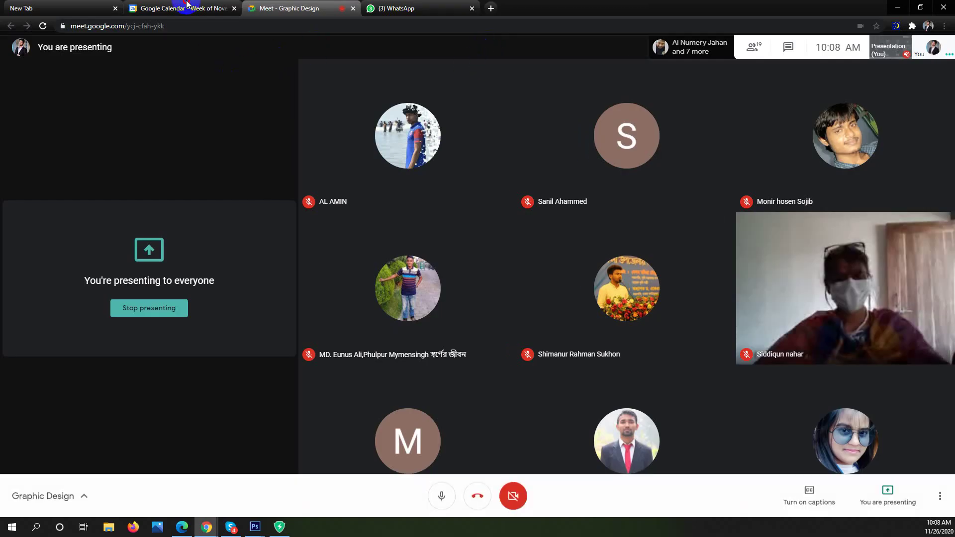
left_click(192, 8)
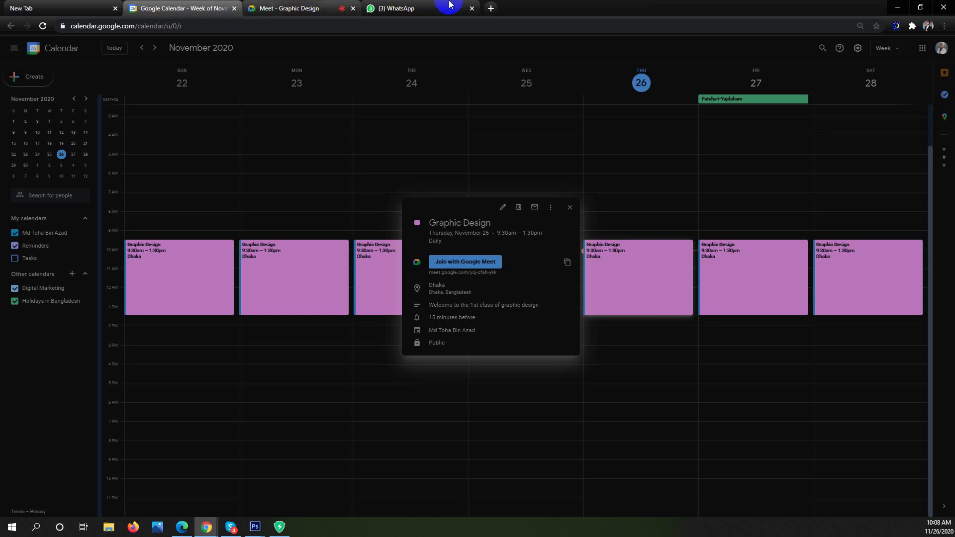
Search 'free t' in a new Chrome tab and open the TextFree site at textfree.us
left_click(491, 8)
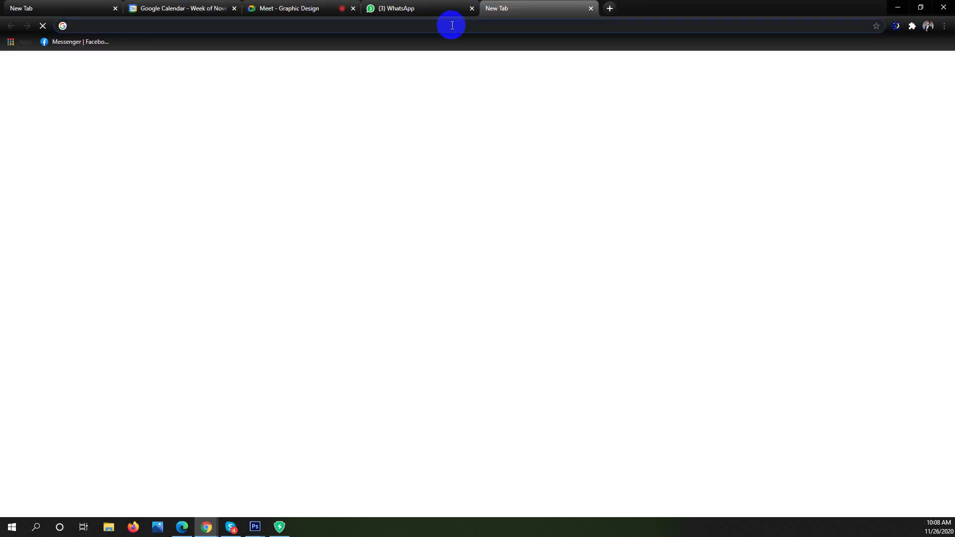
type("free")
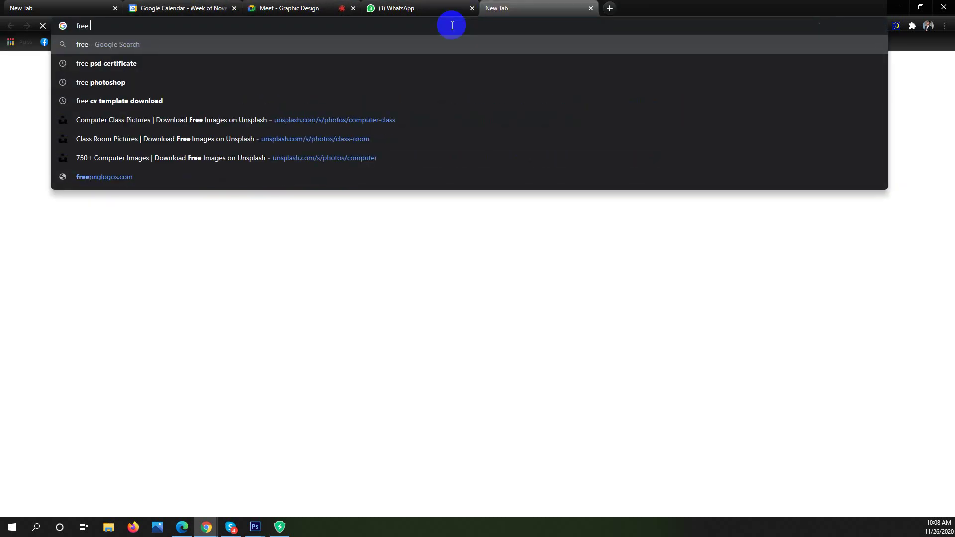
type(" t")
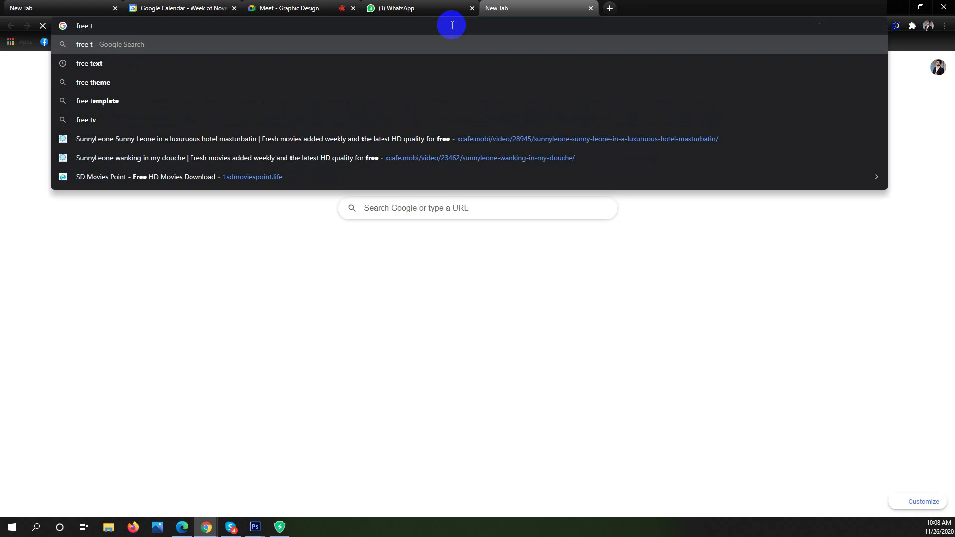
key("Down")
key("Return")
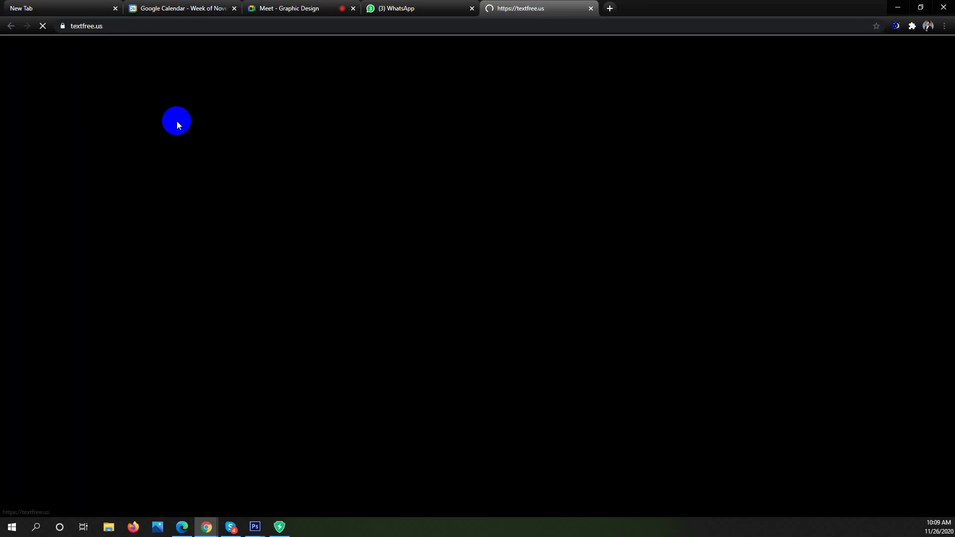
left_click(309, 7)
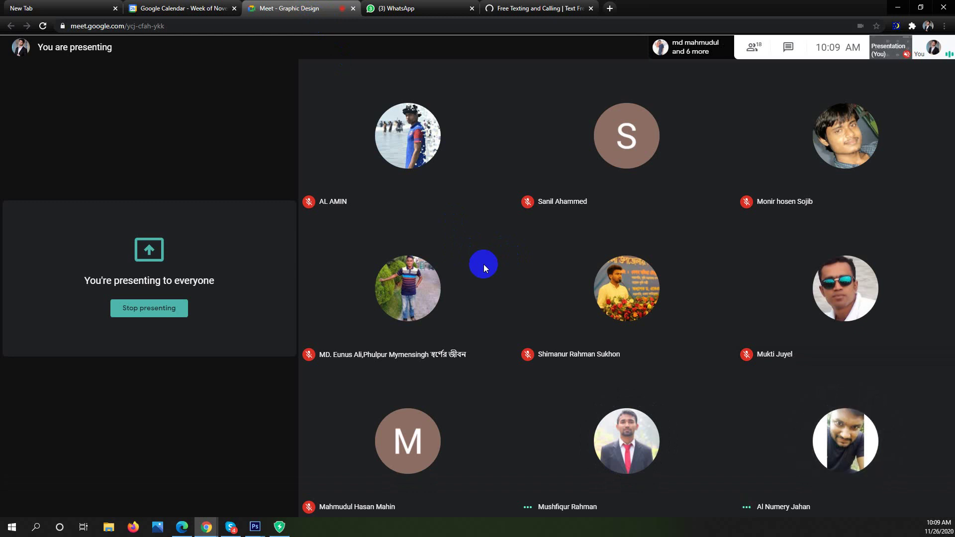
left_click(890, 4)
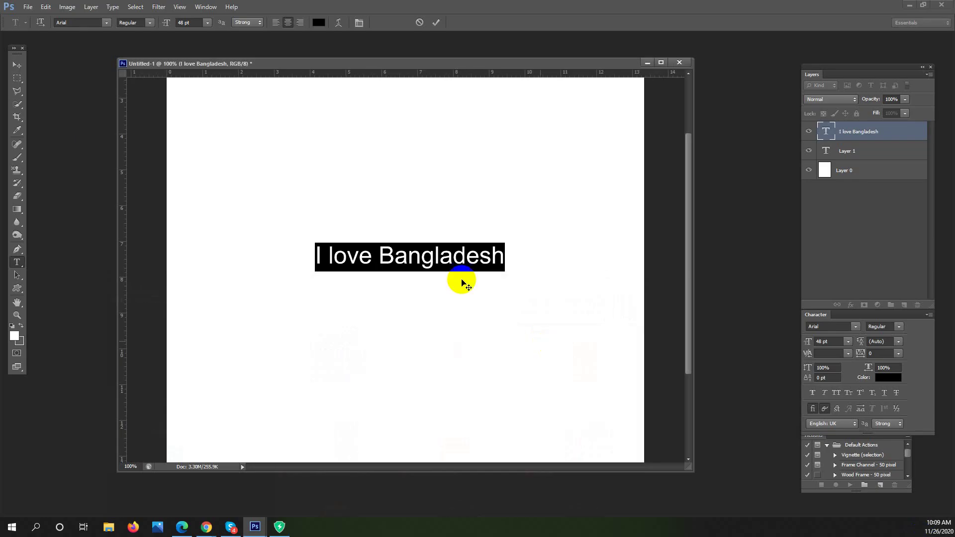
left_click(208, 528)
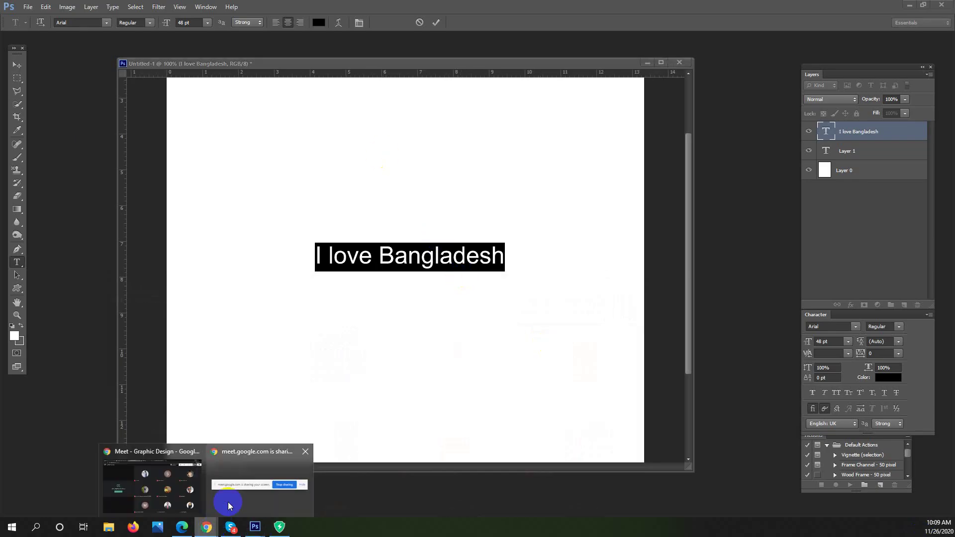
left_click(170, 480)
left_click(542, 9)
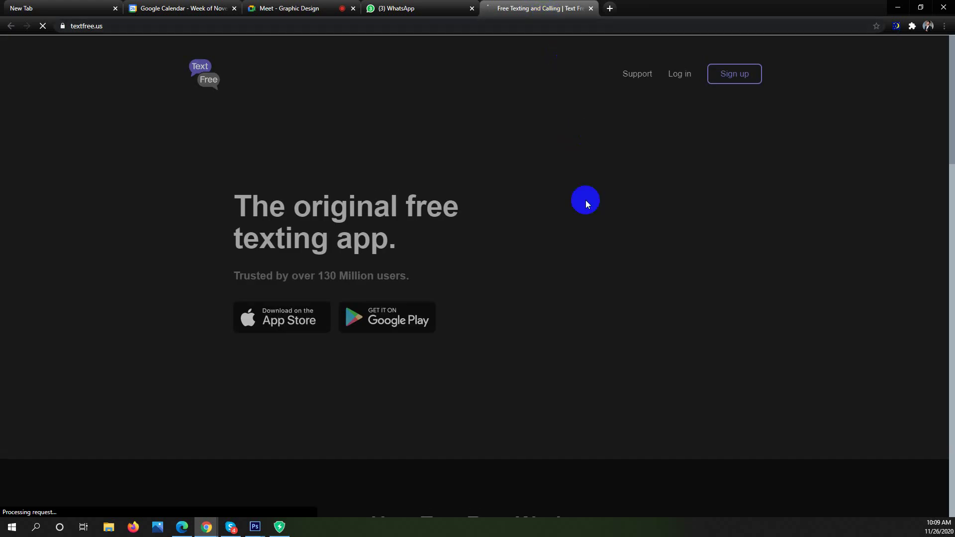
Select the textfree.us Features list through the happy-users testimonial, then return to Photoshop
scroll(580, 232, "down", 20)
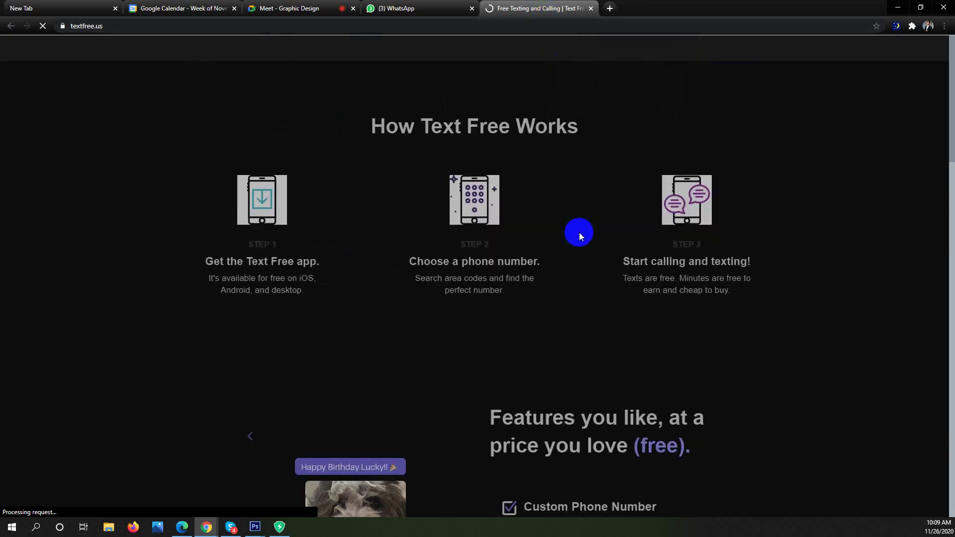
scroll(581, 239, "down", 6)
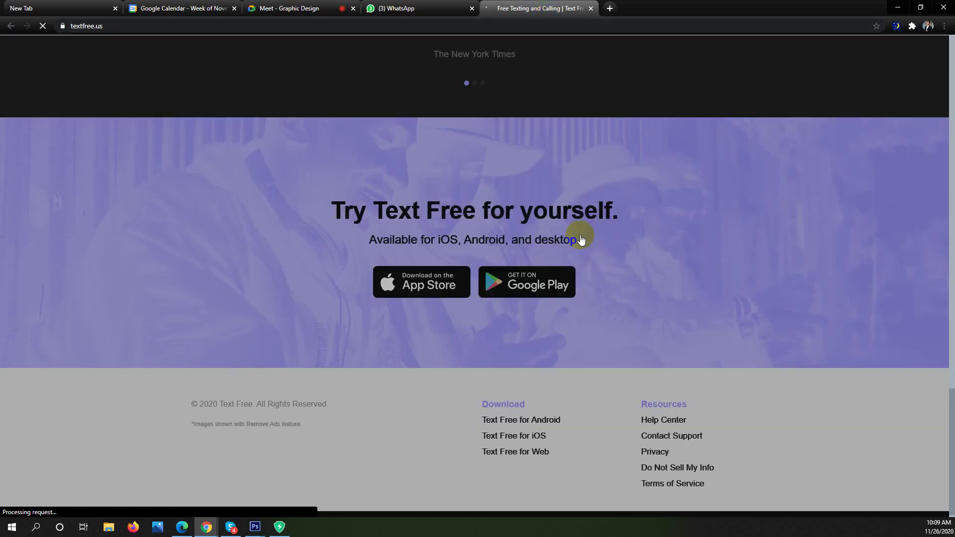
scroll(581, 239, "up", 18)
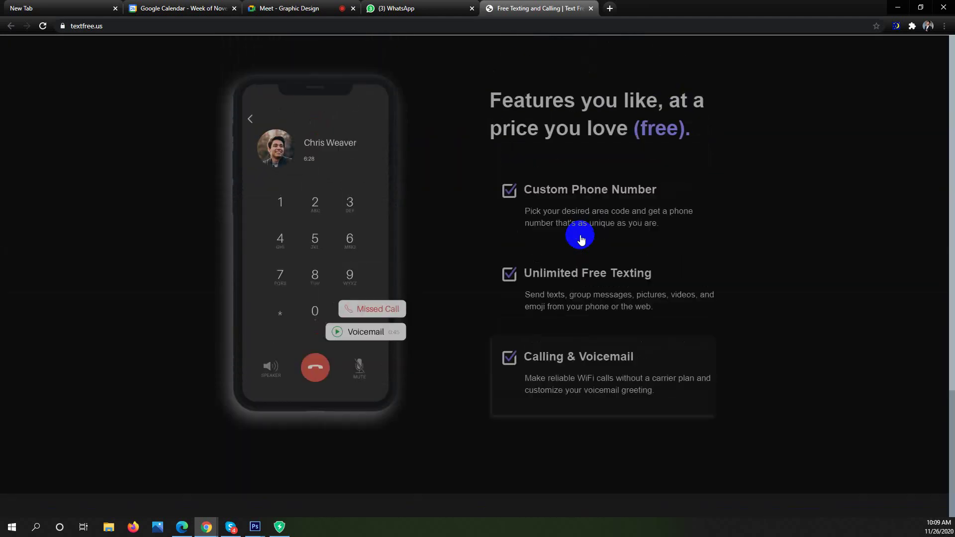
scroll(581, 239, "up", 5)
scroll(581, 239, "down", 8)
scroll(580, 236, "down", 8)
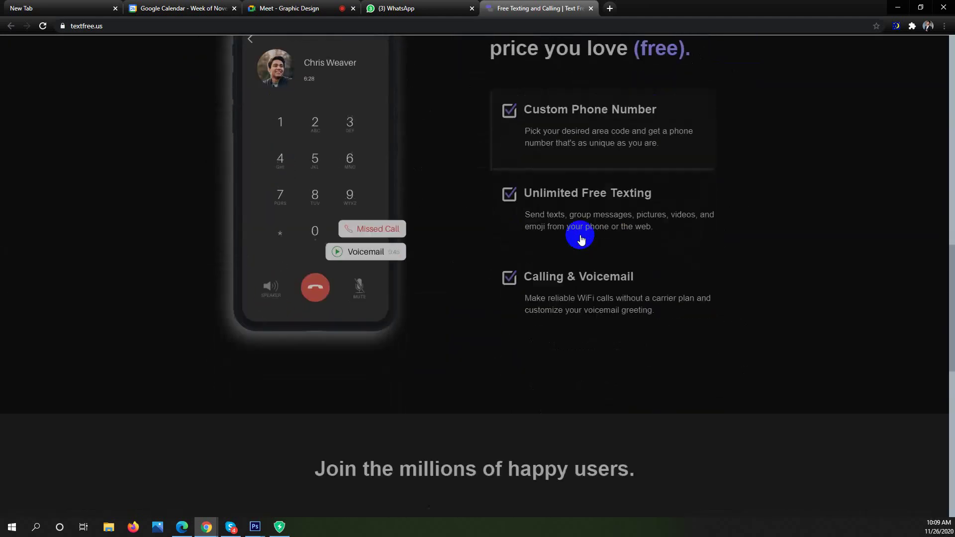
scroll(581, 239, "down", 3)
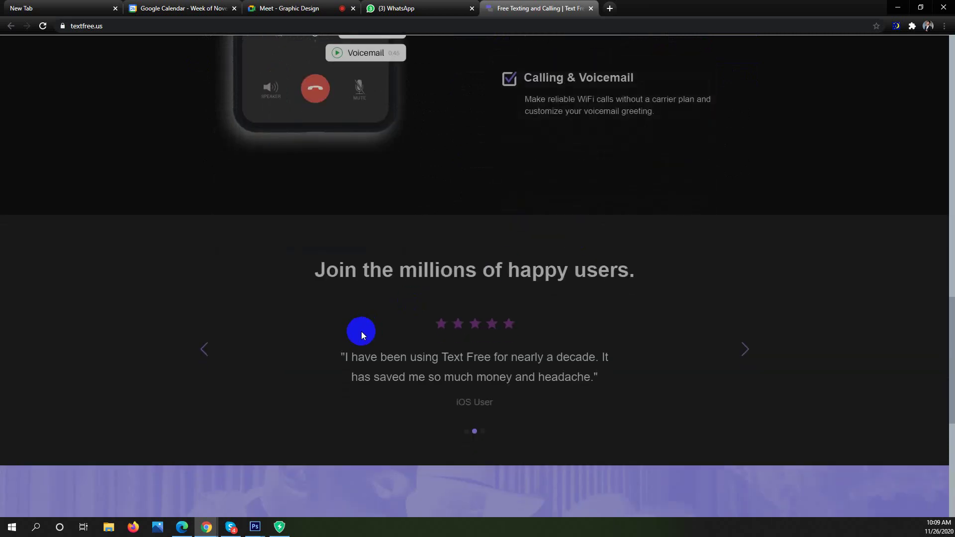
scroll(432, 249, "up", 2)
left_click_drag(661, 247, 672, 477)
left_click(898, 7)
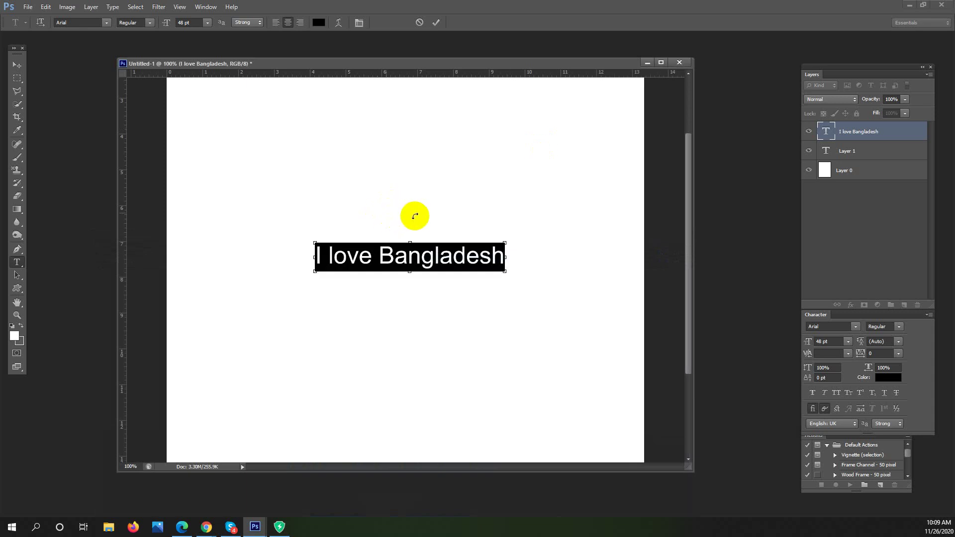
key("ctrl+v")
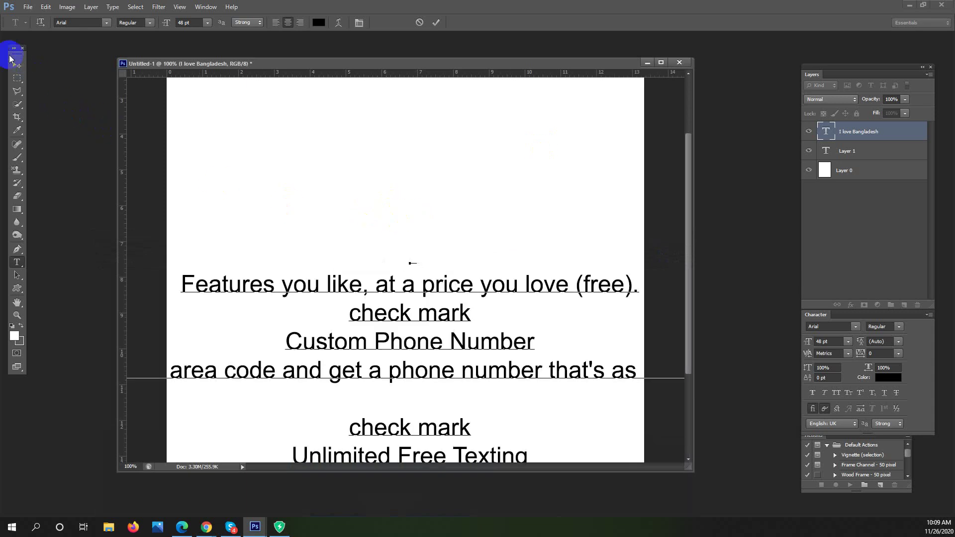
left_click(17, 65)
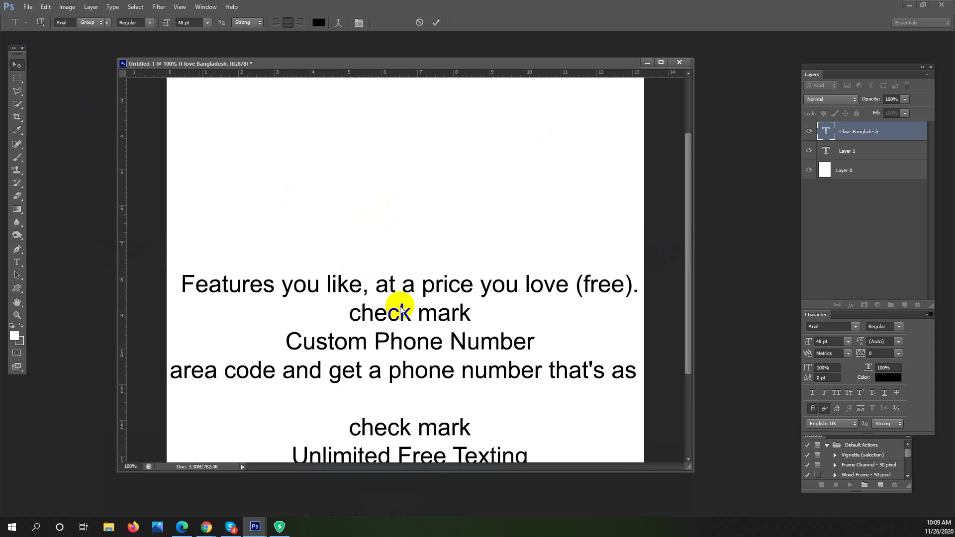
left_click_drag(407, 288, 401, 153)
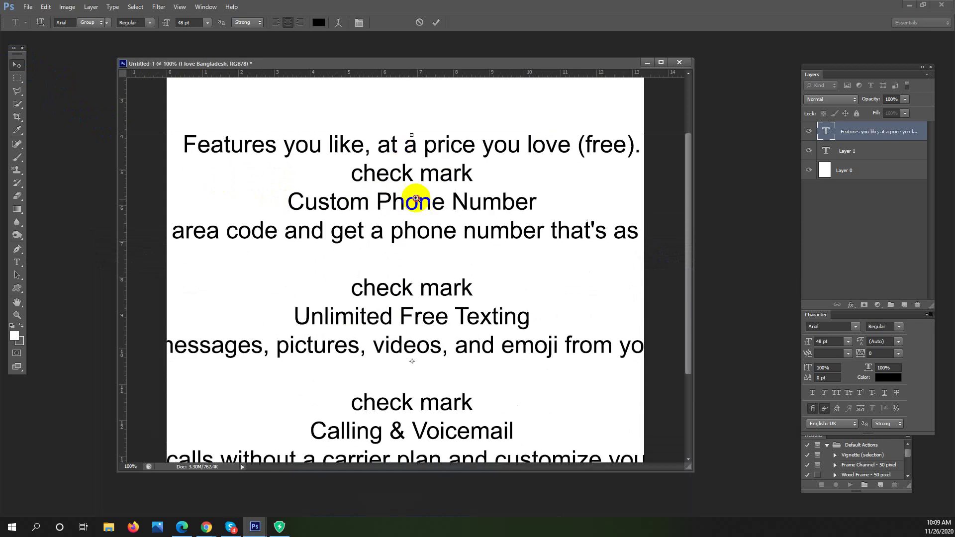
scroll(405, 199, "down", 5)
scroll(392, 192, "up", 1)
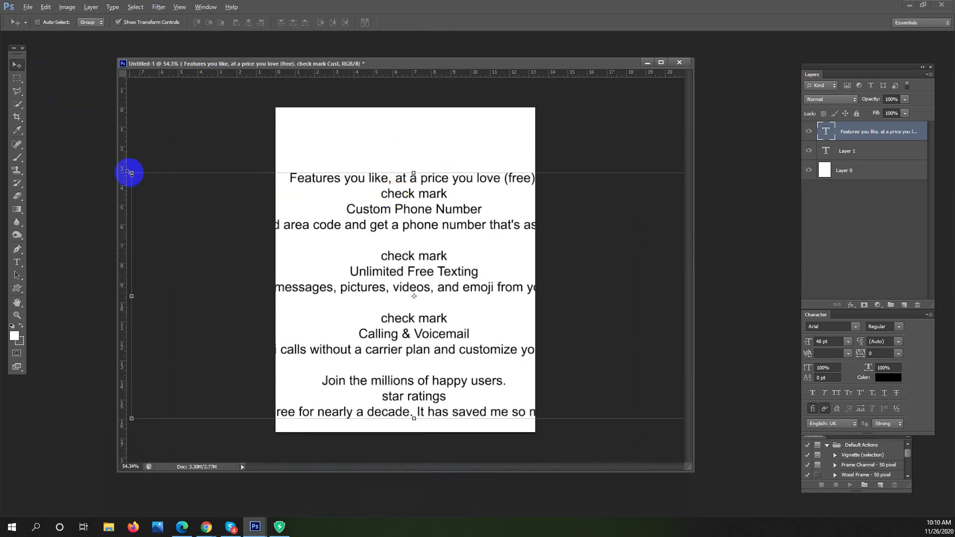
double_click(348, 208)
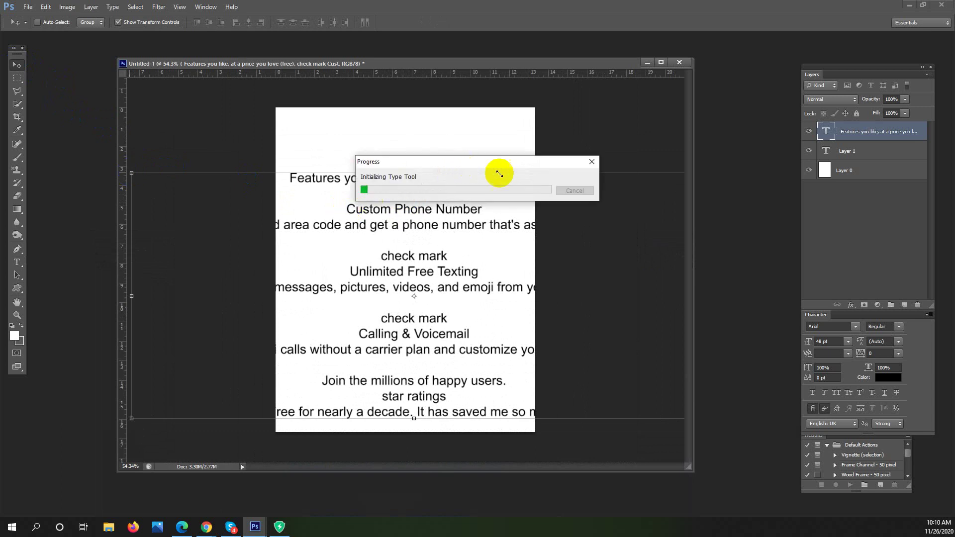
left_click(571, 191)
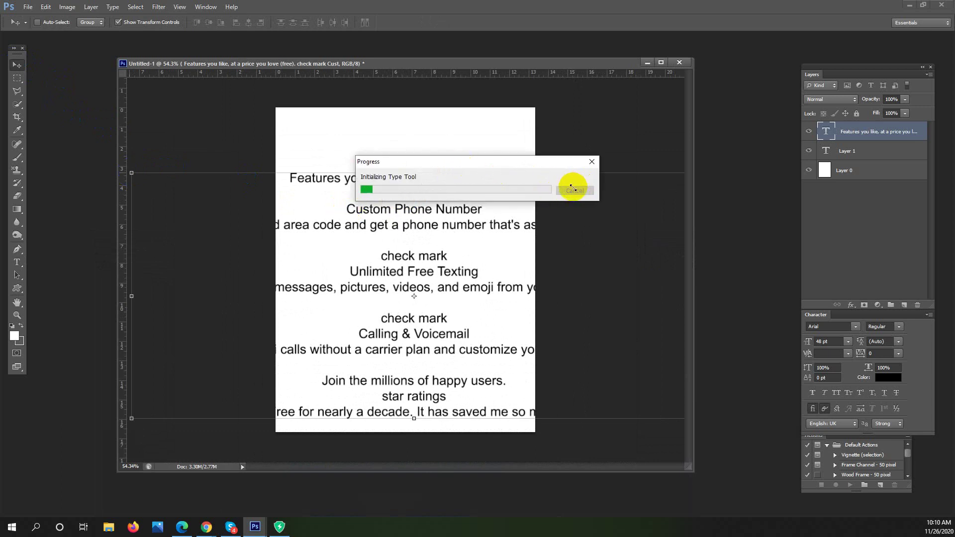
left_click(571, 194)
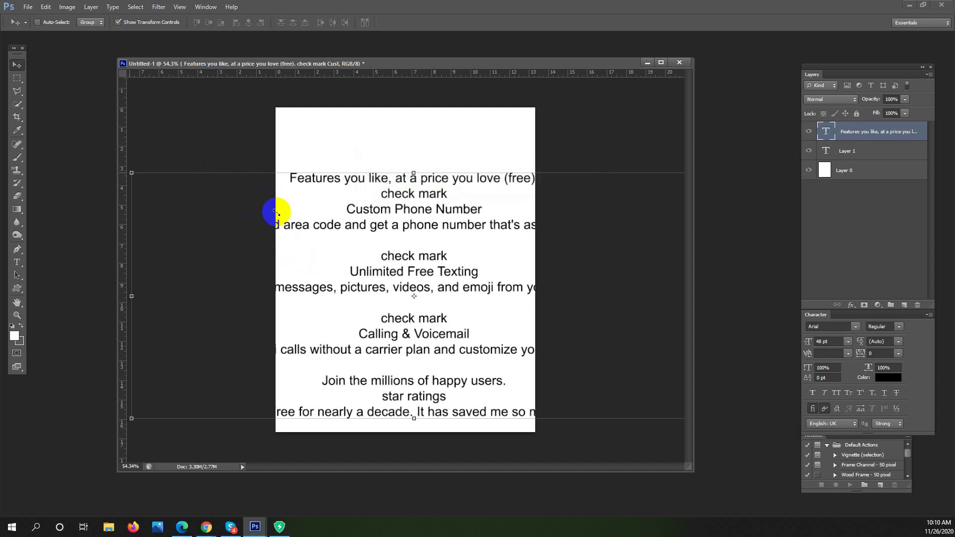
Free-transform the pasted web copy onto the page and scale it down to 27.87 pt
left_click_drag(273, 211, 277, 213)
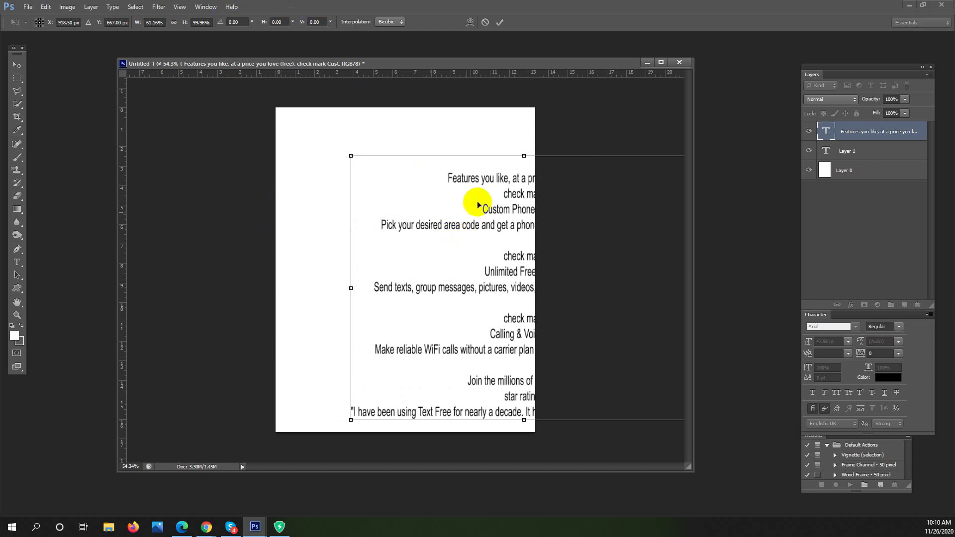
left_click_drag(481, 193, 361, 176)
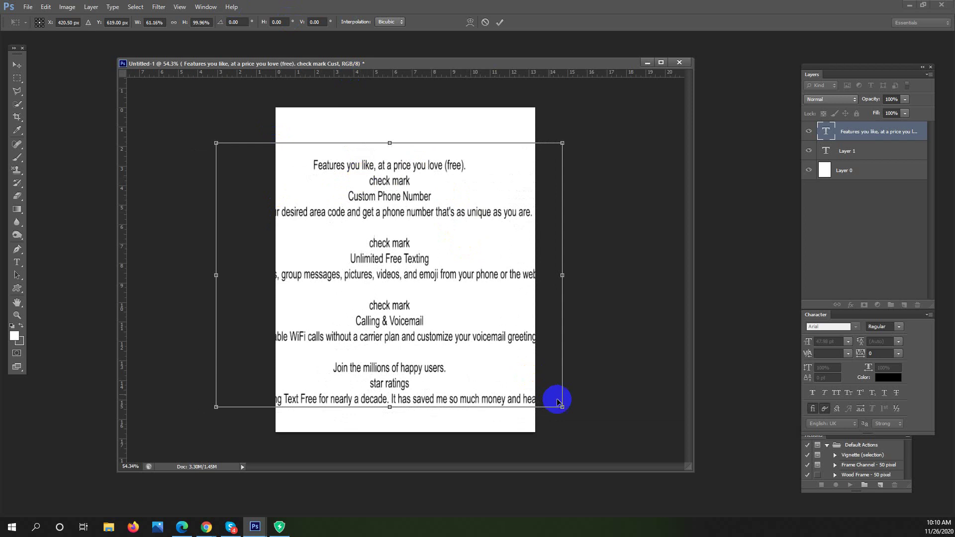
left_click_drag(563, 407, 510, 363)
left_click_drag(438, 276, 447, 274)
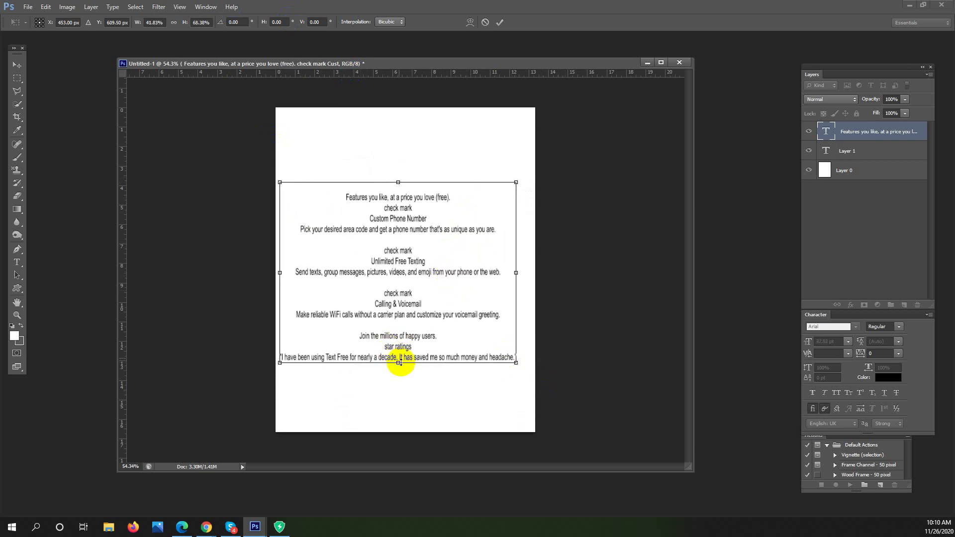
left_click_drag(399, 362, 402, 335)
key("Return")
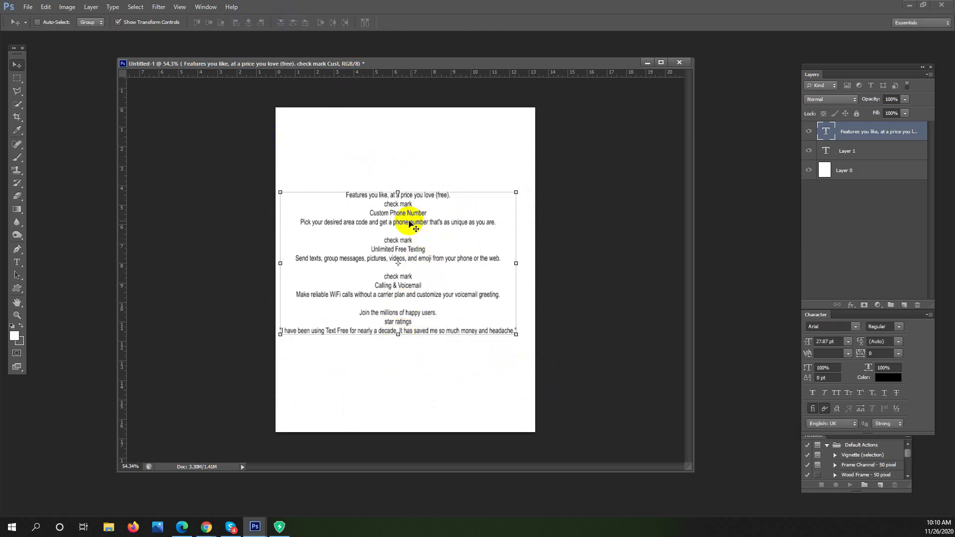
Select all the web copy, left-align it, and nudge the block toward the upper left
scroll(468, 237, "up", 2)
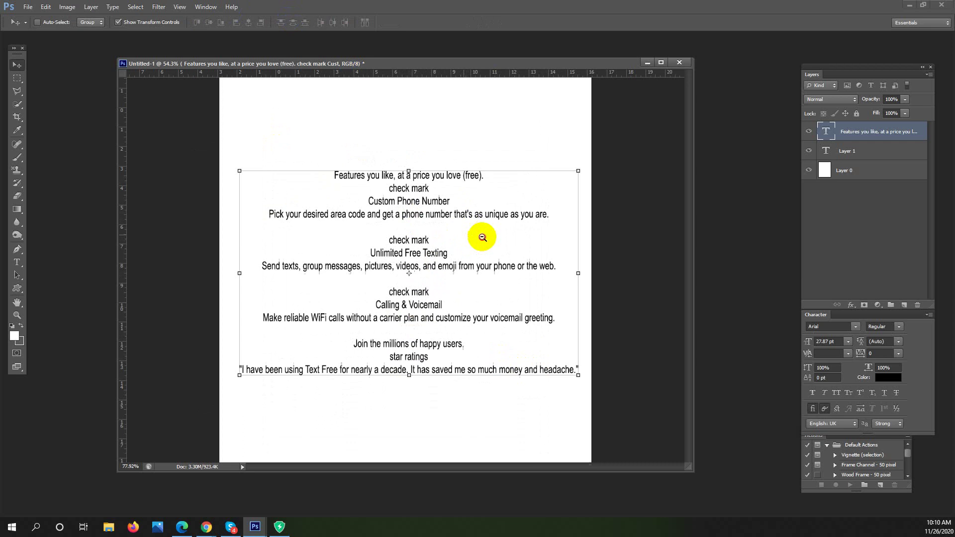
left_click(18, 261)
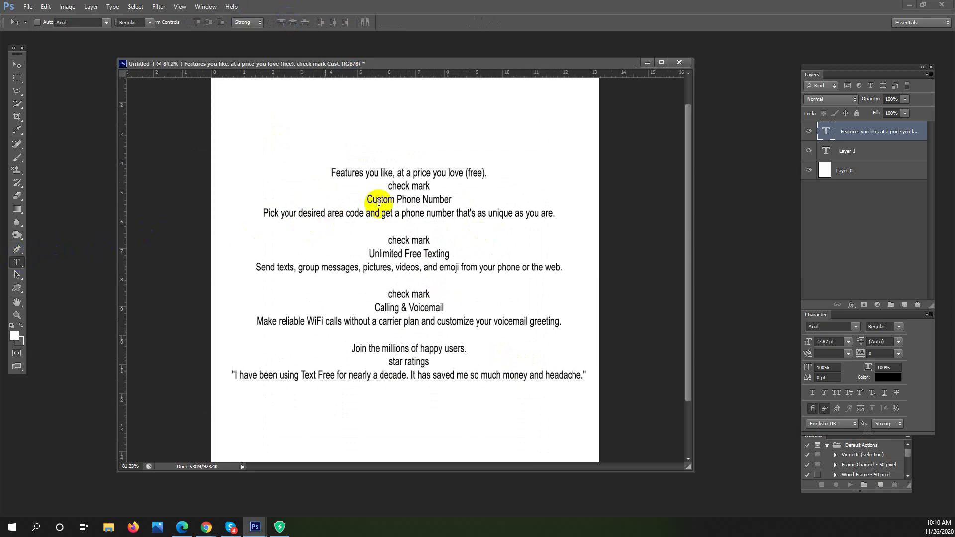
left_click_drag(348, 179, 620, 374)
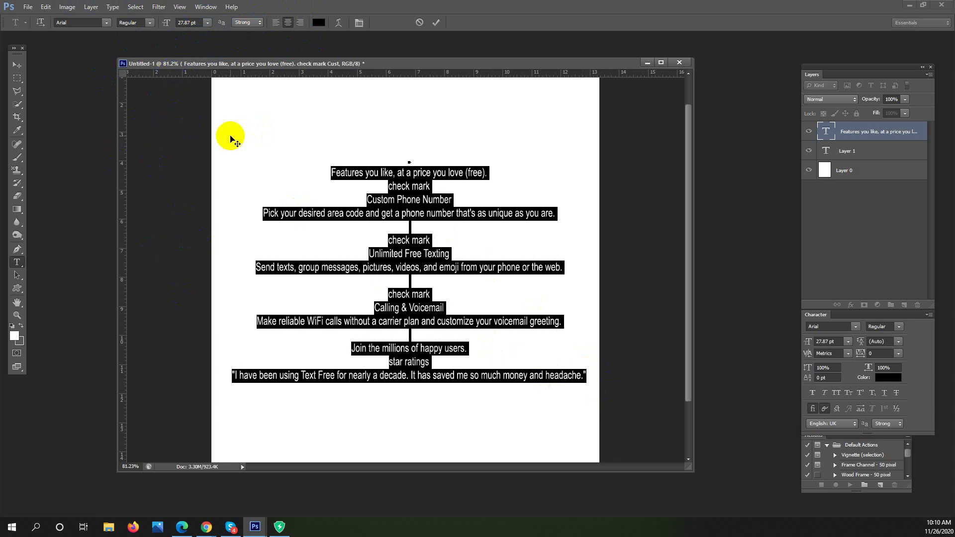
left_click(278, 22)
left_click_drag(462, 148, 292, 138)
Delete the empty lines after the area-code, texting and voicemail sentences
left_click(294, 156)
left_click(281, 177)
left_click(245, 217)
key("Delete")
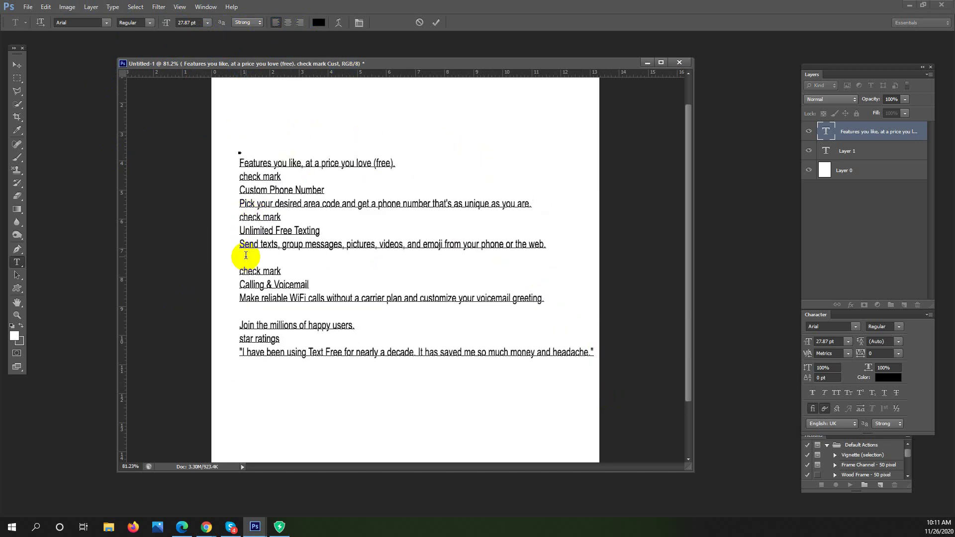
key("Delete")
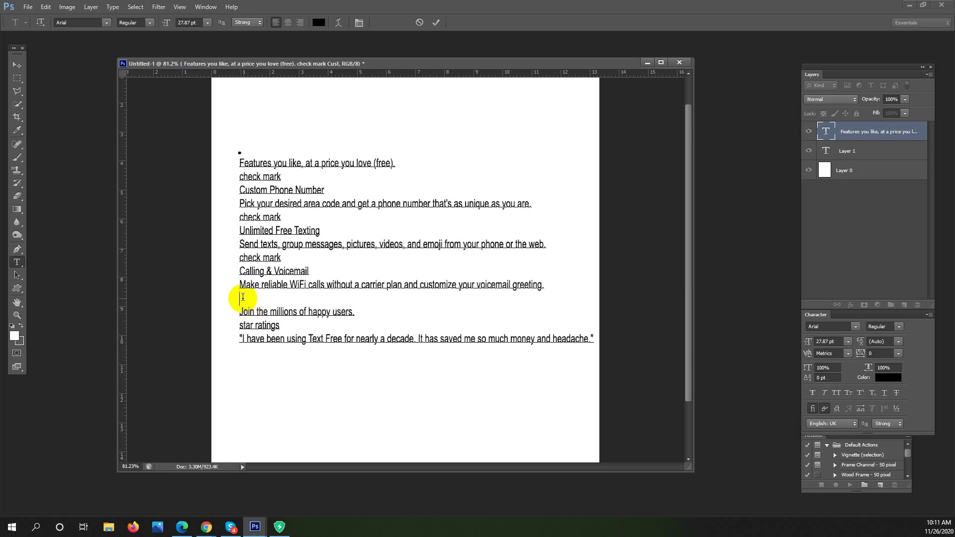
key("Delete")
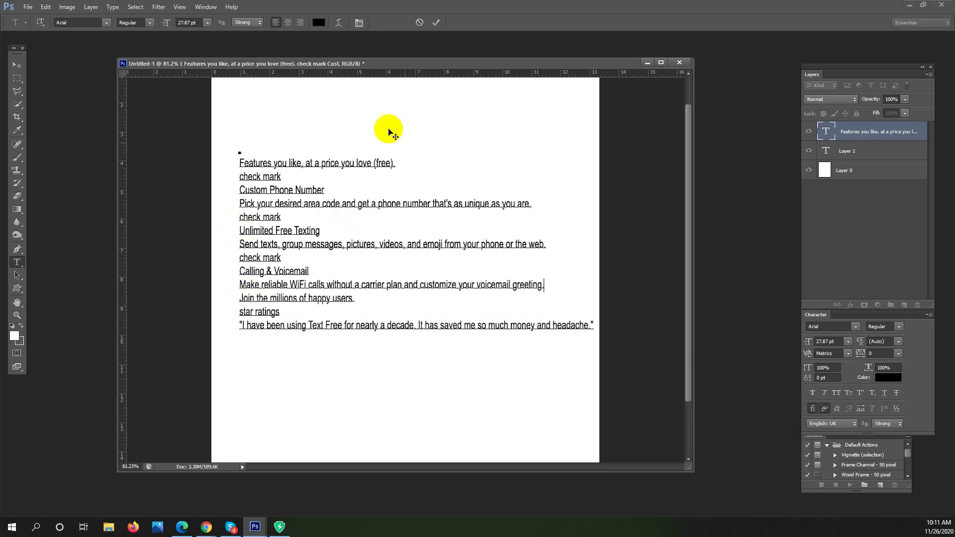
Move the text block up and left, then select all the copy and centre-align it
left_click(18, 65)
left_click_drag(271, 218, 261, 201)
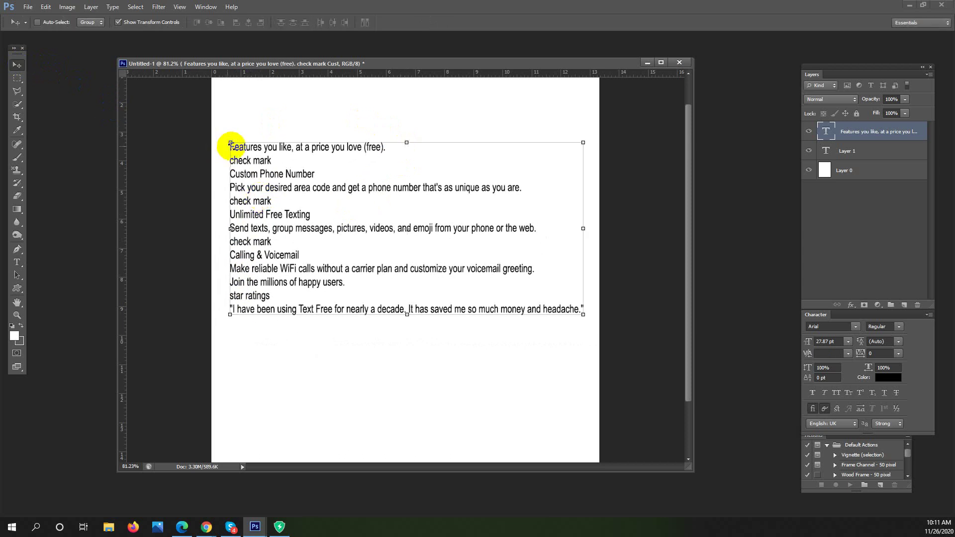
left_click(16, 264)
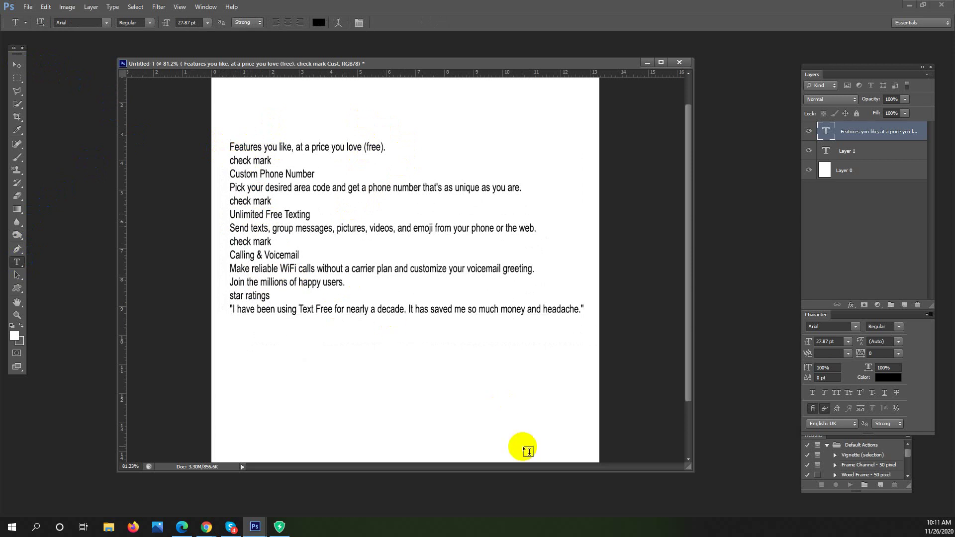
left_click_drag(232, 145, 599, 320)
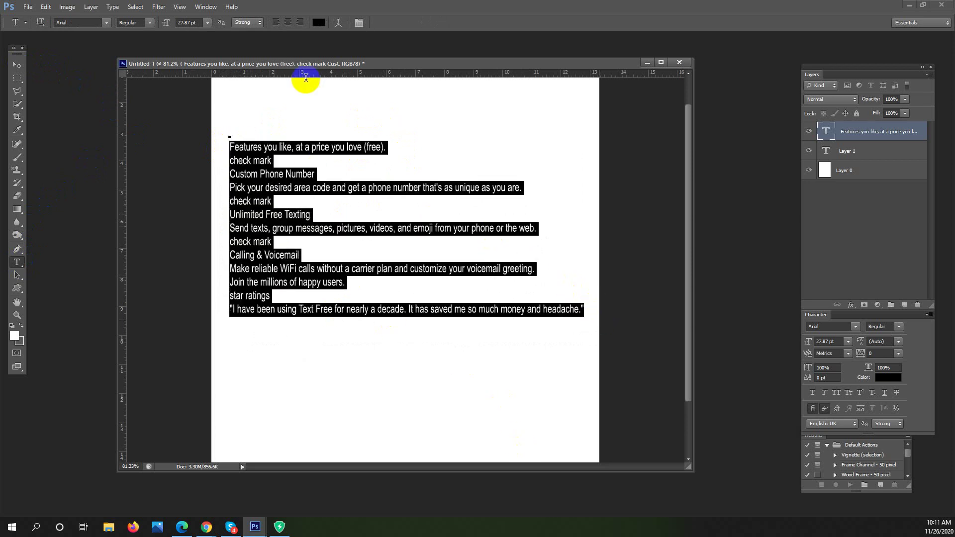
left_click(288, 22)
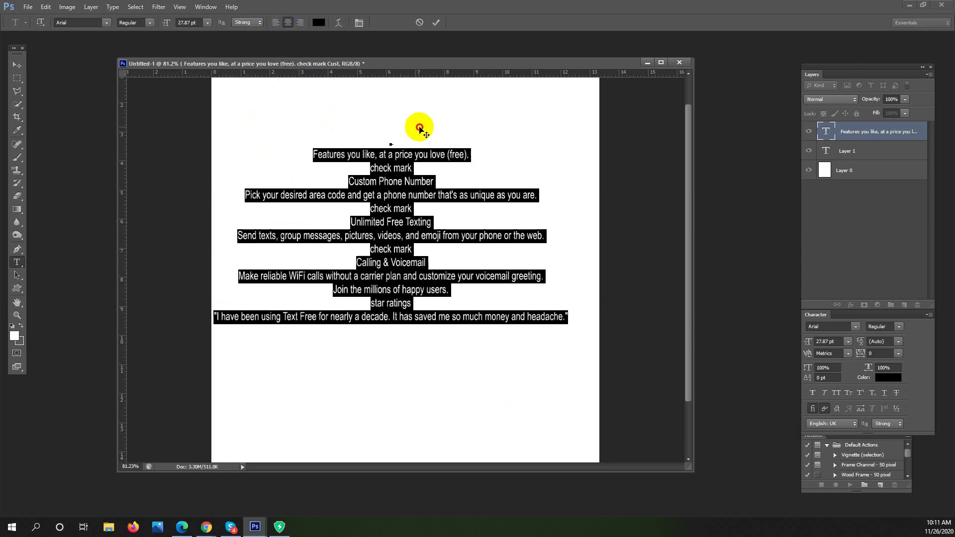
left_click(398, 181)
Add 'hfdjdu idu dfnh' to the last line, right-align every line, and reposition the block
left_click(568, 318)
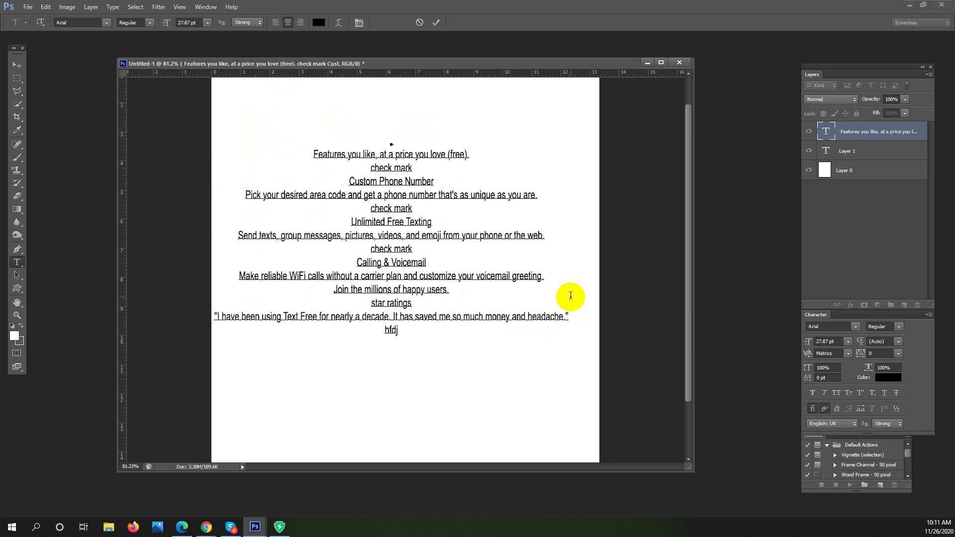
type("hfdjdu idu dfnh")
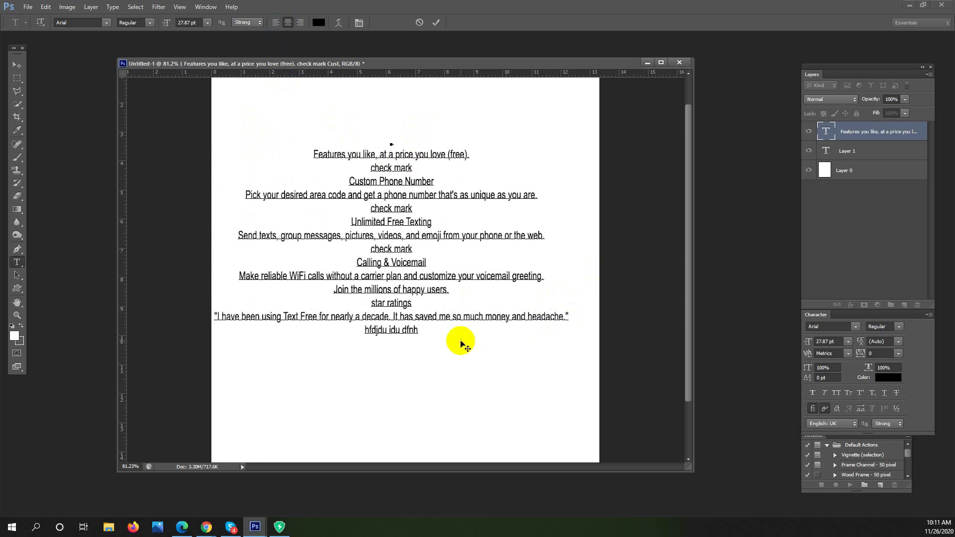
left_click_drag(416, 335, 300, 41)
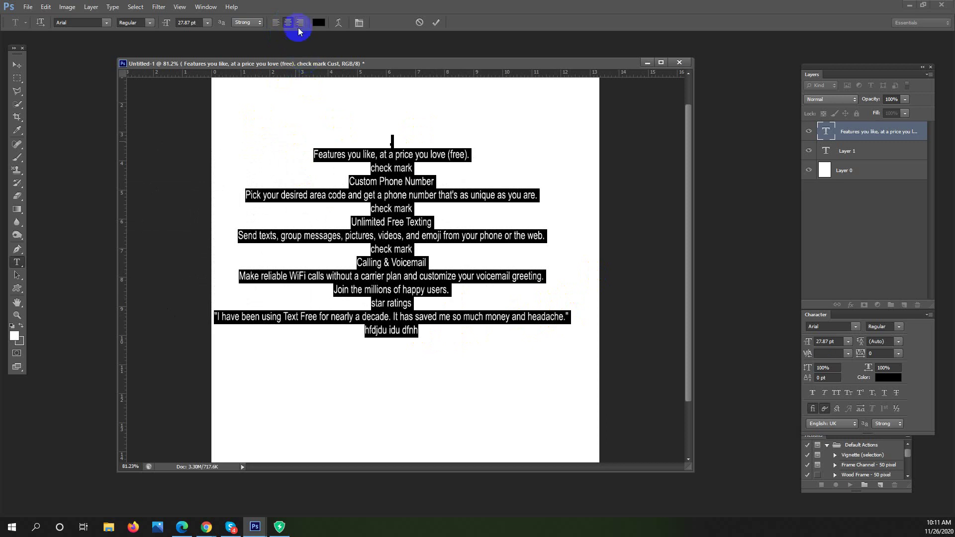
left_click(300, 22)
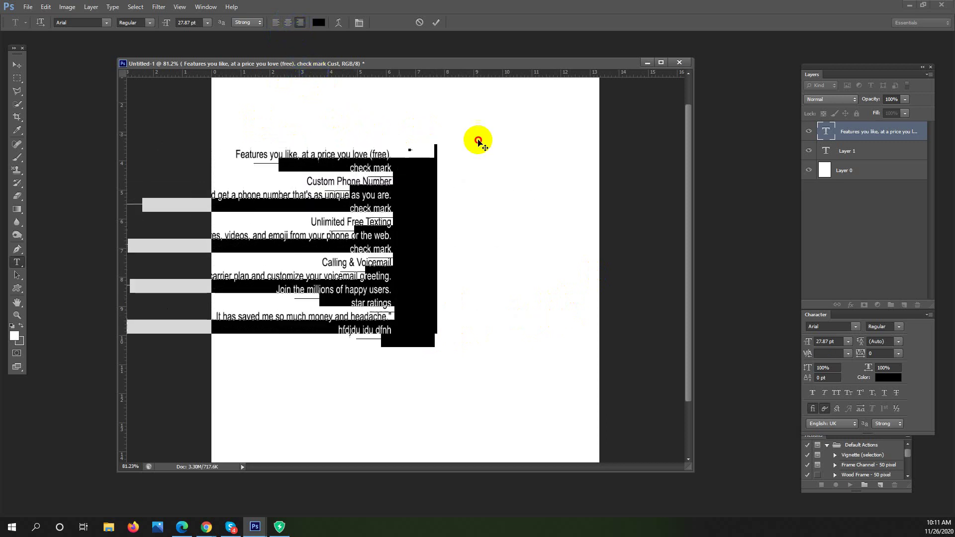
left_click_drag(523, 152, 541, 154)
left_click(17, 77)
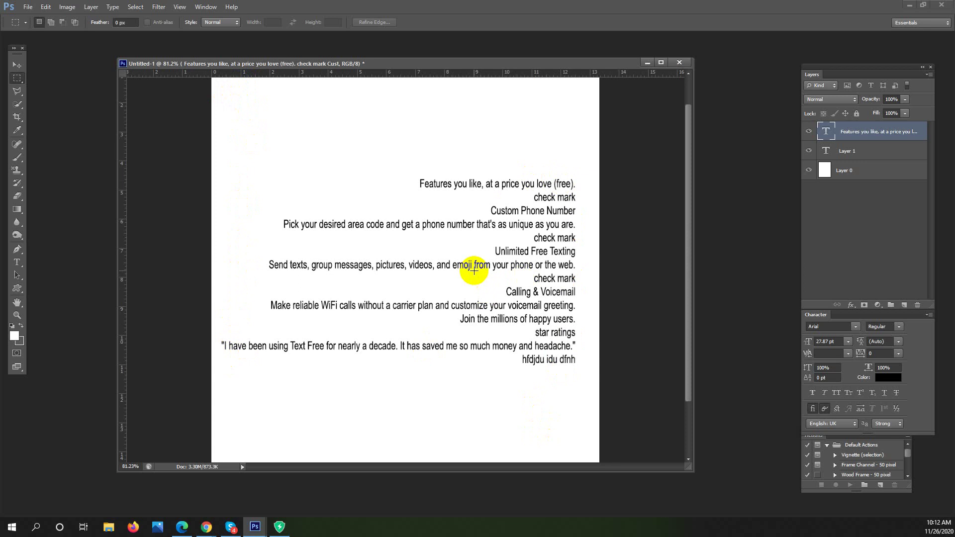
left_click(17, 262)
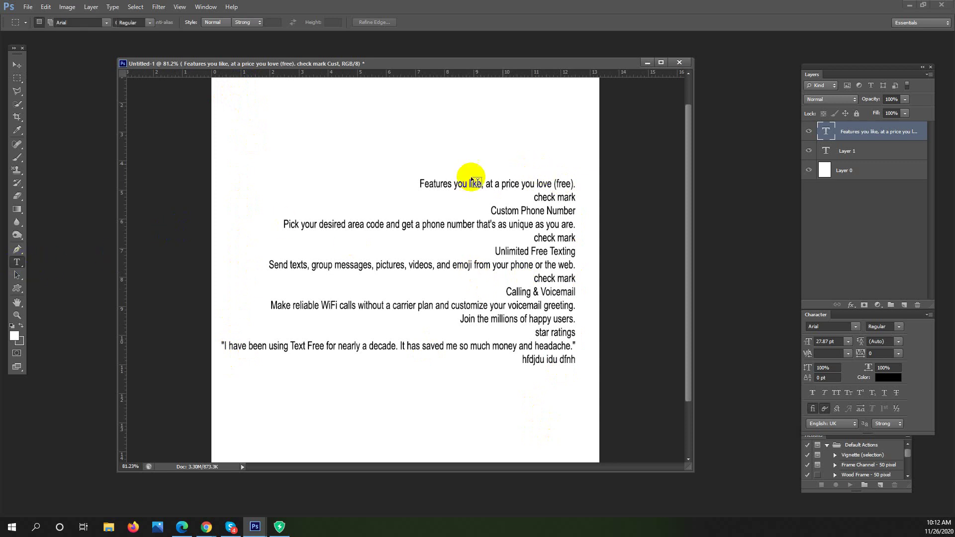
double_click(421, 182)
left_click_drag(419, 184, 484, 185)
left_click_drag(530, 207, 599, 379)
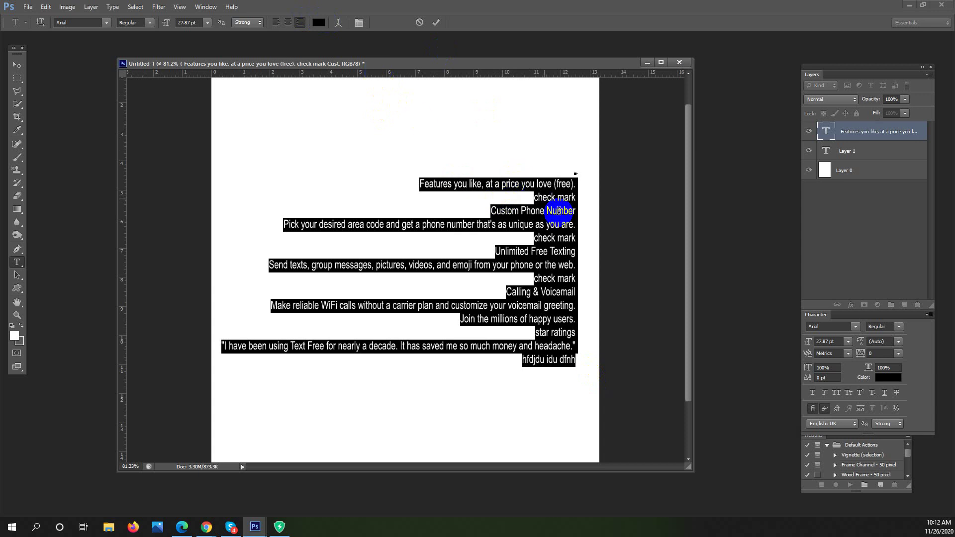
left_click(320, 23)
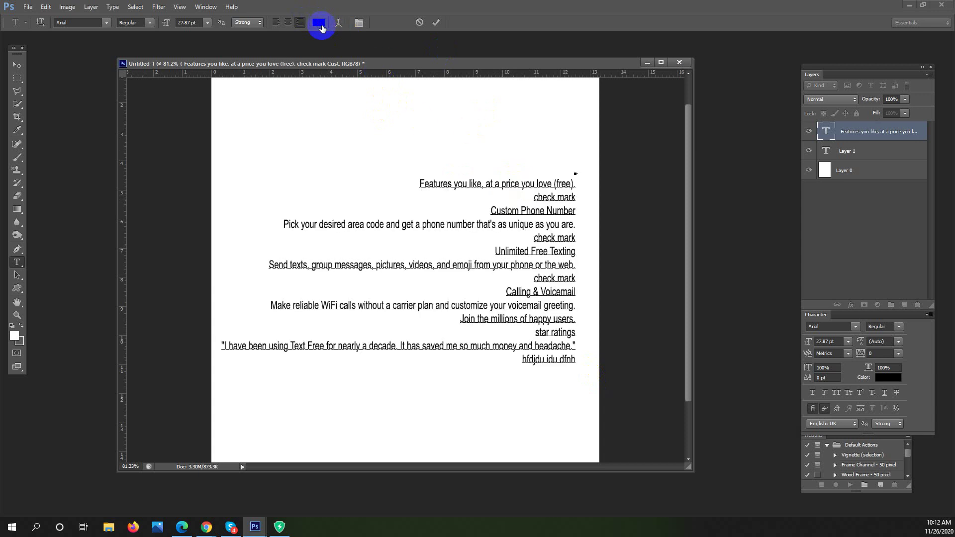
left_click_drag(542, 157, 722, 165)
left_click(754, 208)
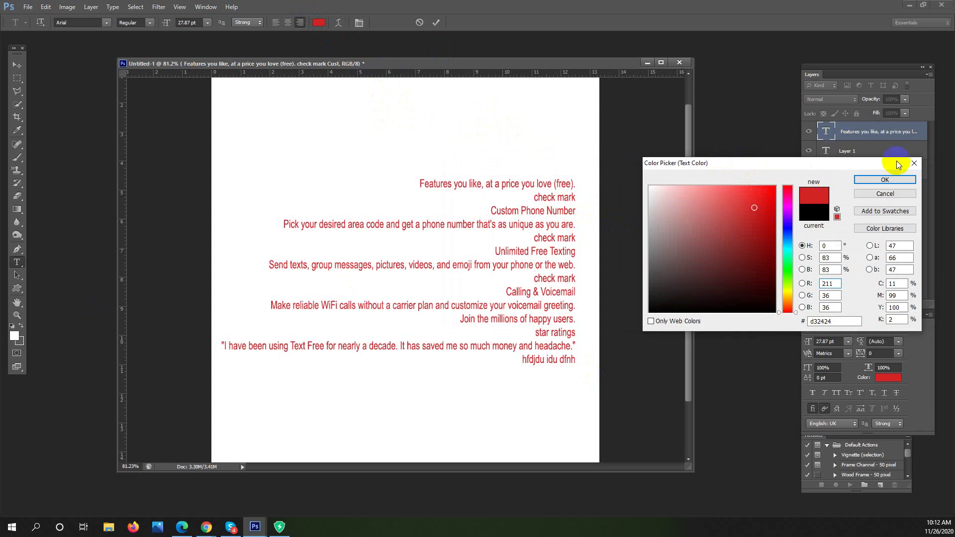
left_click(916, 163)
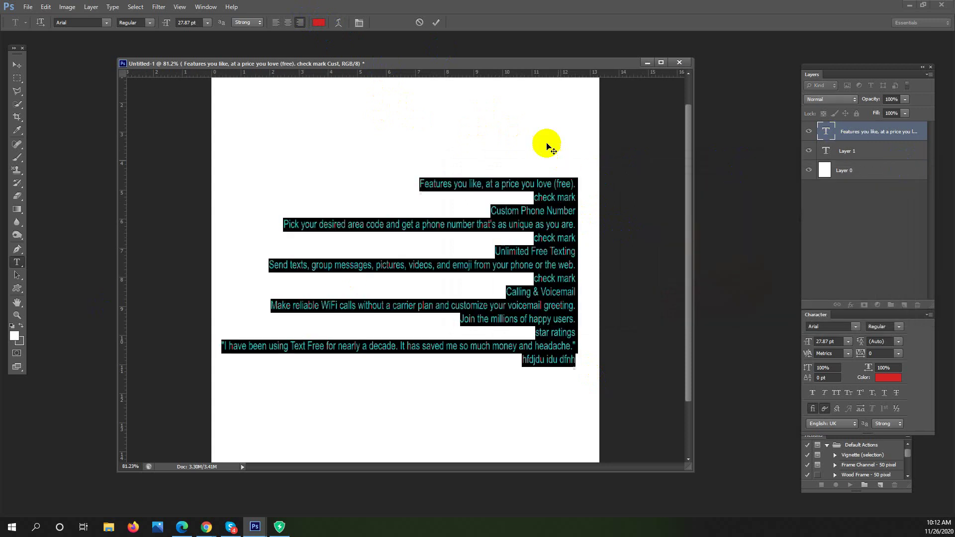
left_click(550, 186)
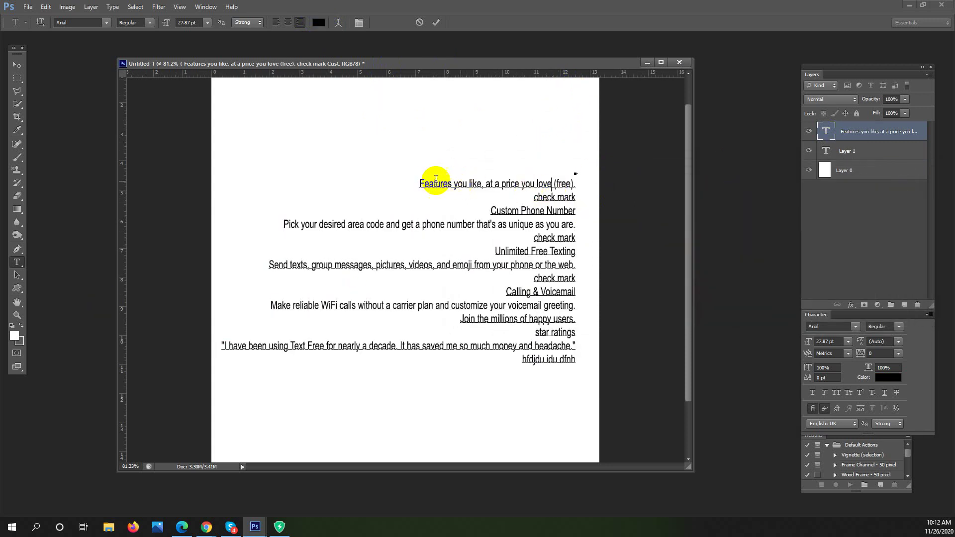
left_click_drag(421, 183, 601, 373)
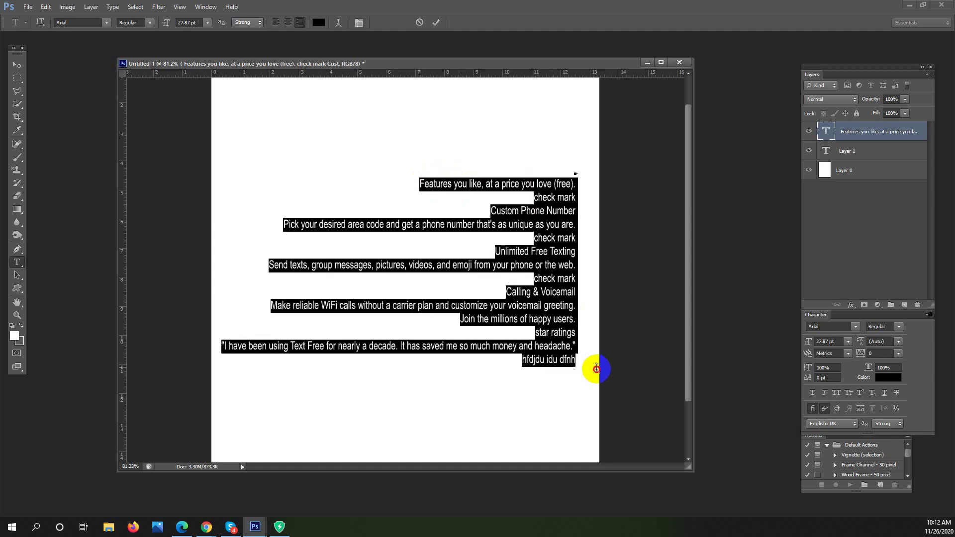
left_click(16, 336)
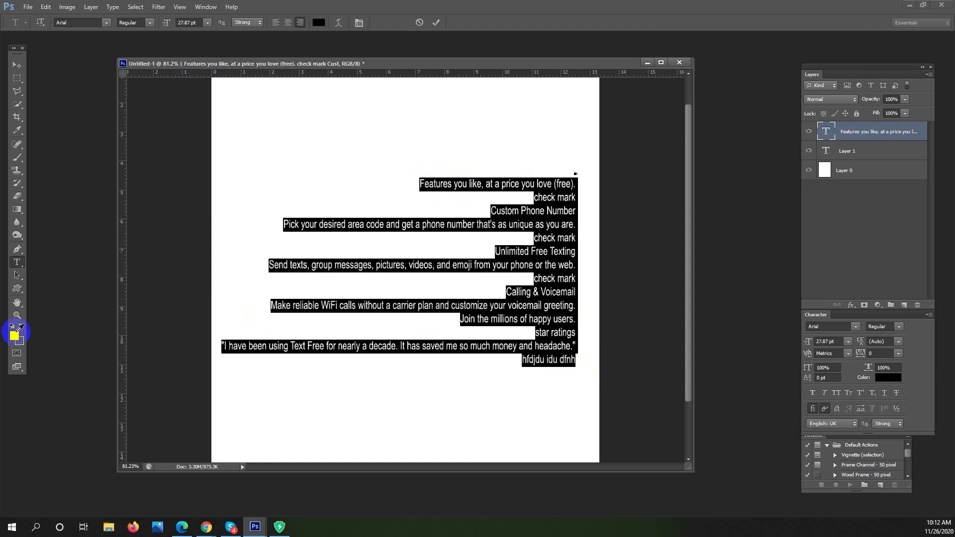
left_click(737, 255)
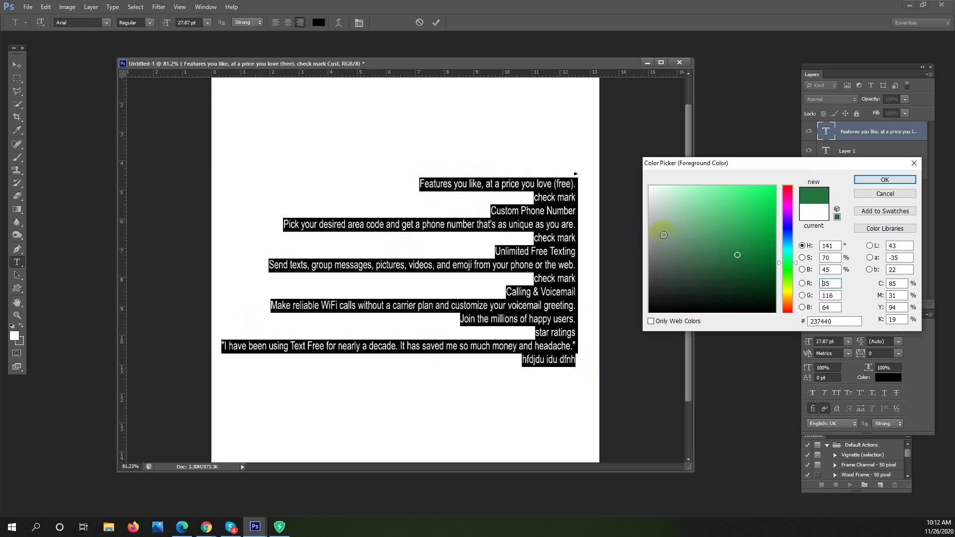
left_click(773, 233)
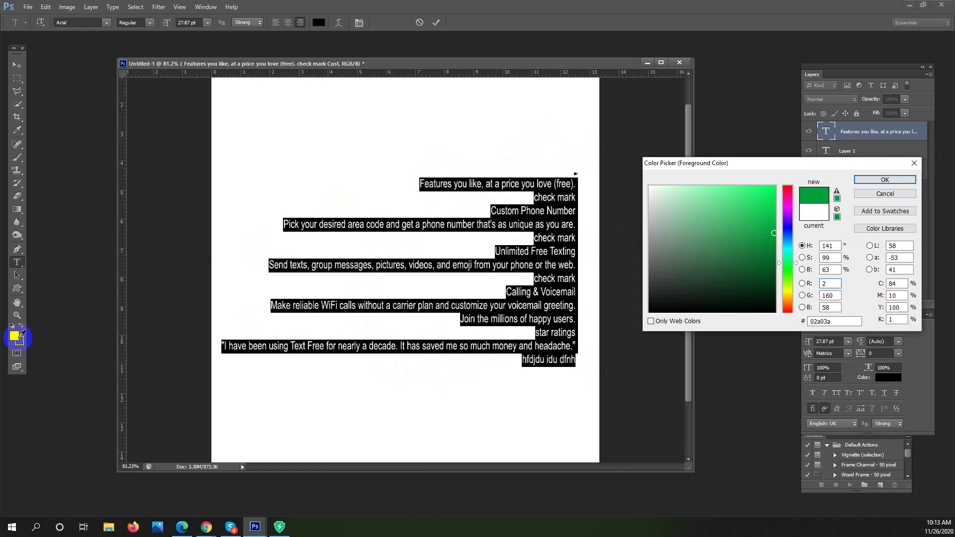
left_click(861, 180)
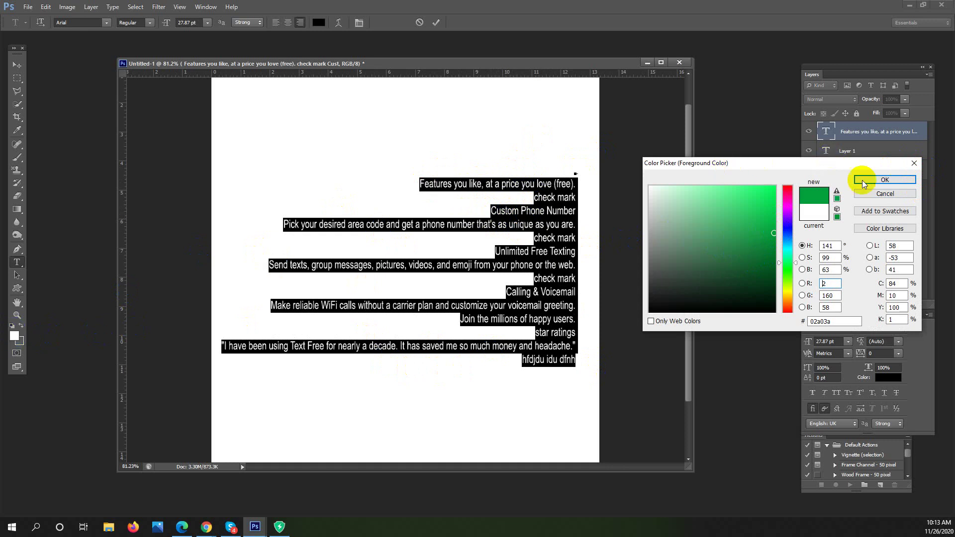
left_click(914, 163)
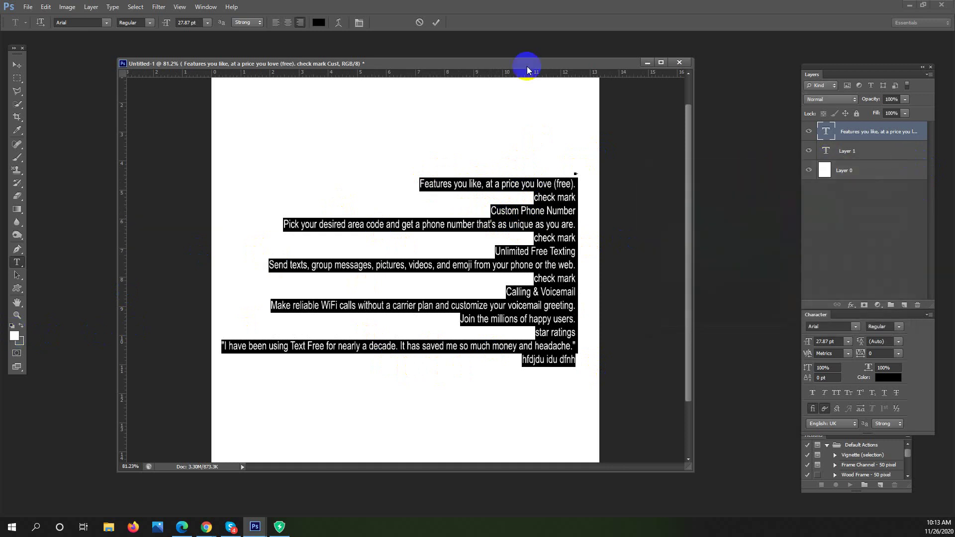
Try magenta and green in the text colour picker, then apply deep blue 130c9e to the copy
left_click(317, 24)
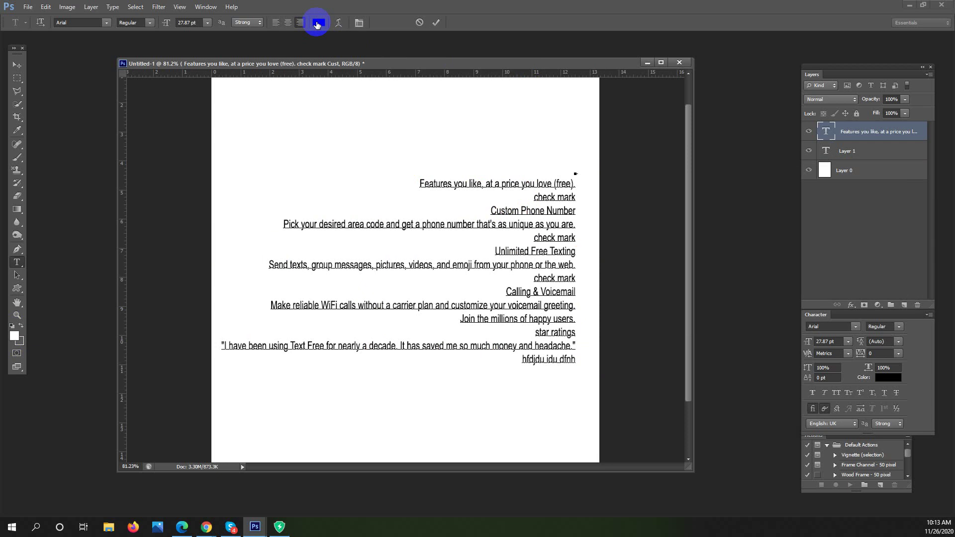
left_click(318, 22)
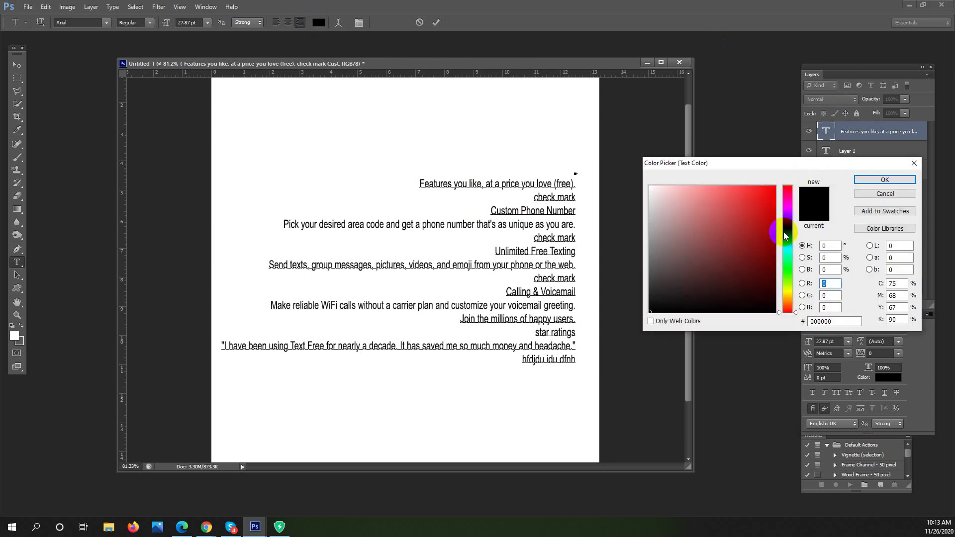
left_click_drag(789, 209, 788, 198)
left_click(772, 194)
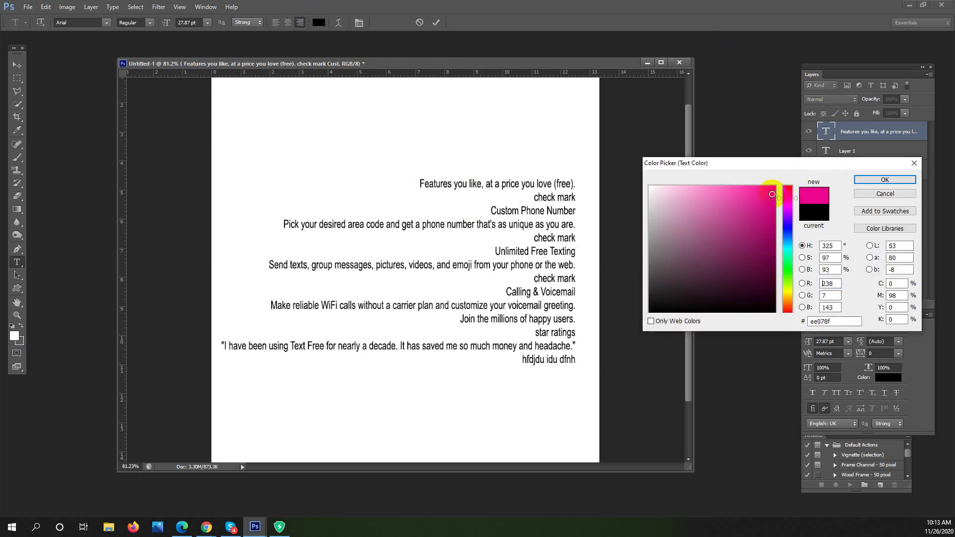
left_click(769, 257)
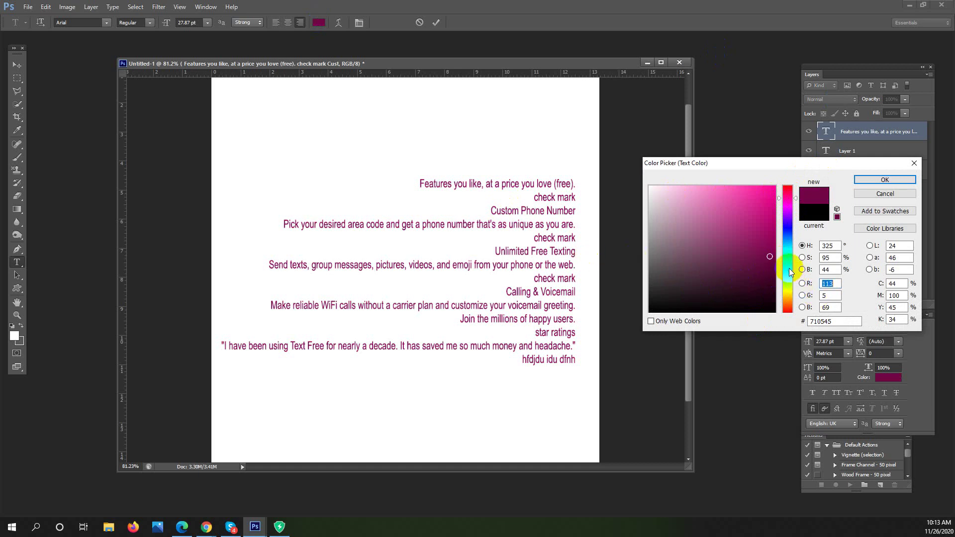
left_click(789, 268)
left_click(765, 234)
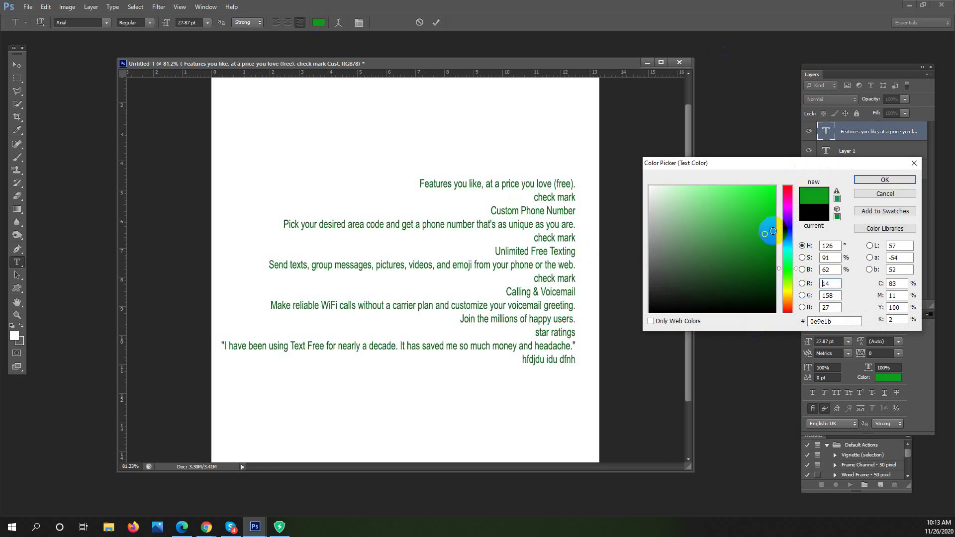
mouse_move(763, 279)
left_mouse_down()
mouse_move(763, 309)
mouse_move(775, 308)
mouse_move(756, 283)
left_mouse_up()
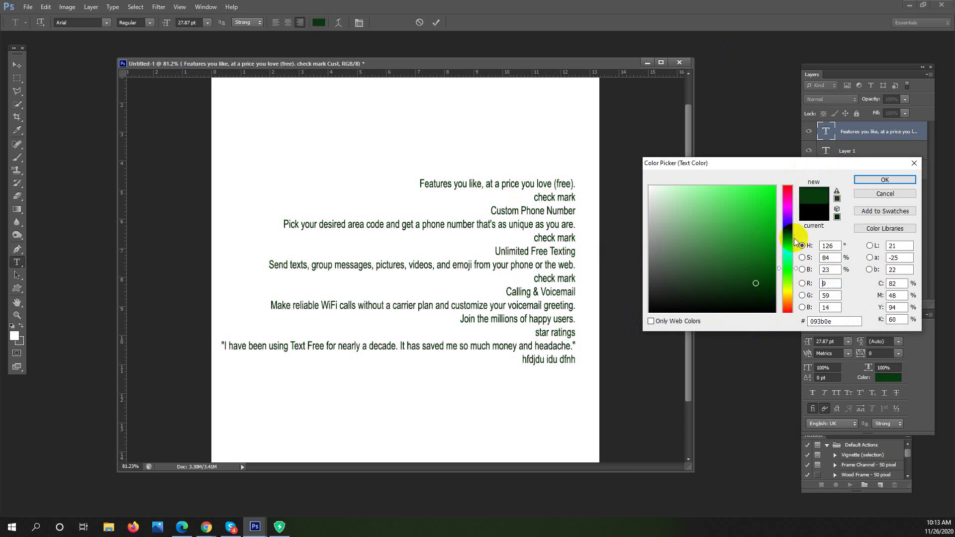
left_click_drag(785, 234, 785, 227)
left_click(765, 234)
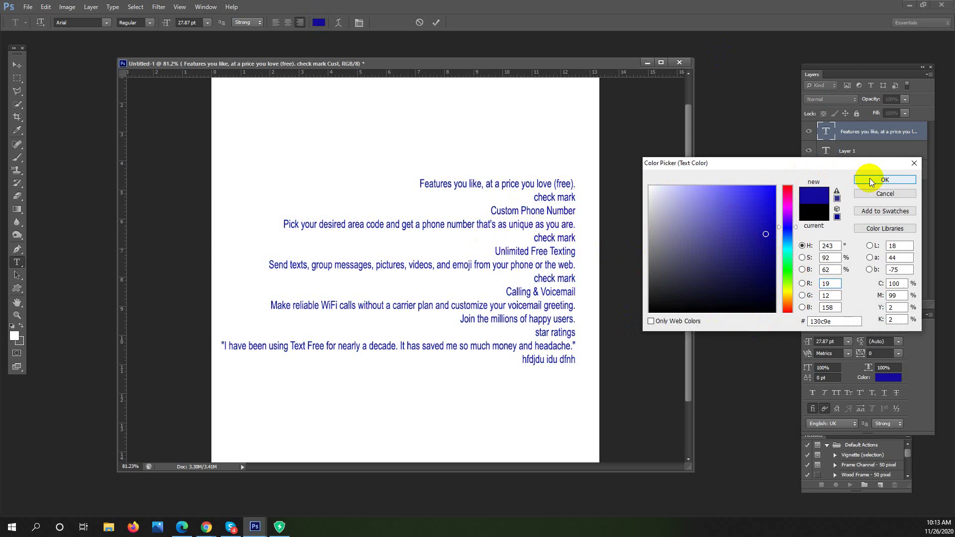
left_click(899, 178)
left_click(542, 278)
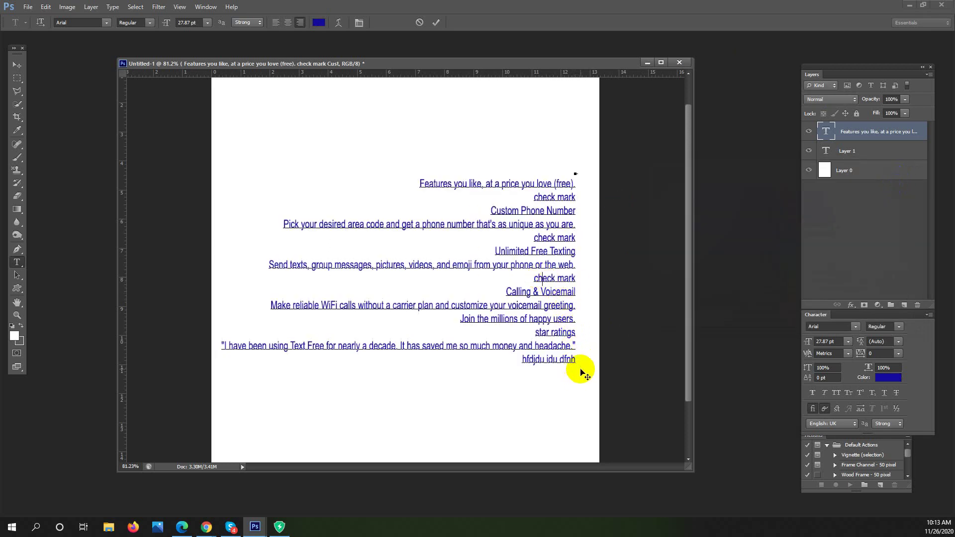
Delete all lines after the first, trim '(free).', and set the remaining line to 48 pt
left_click_drag(577, 365, 512, 195)
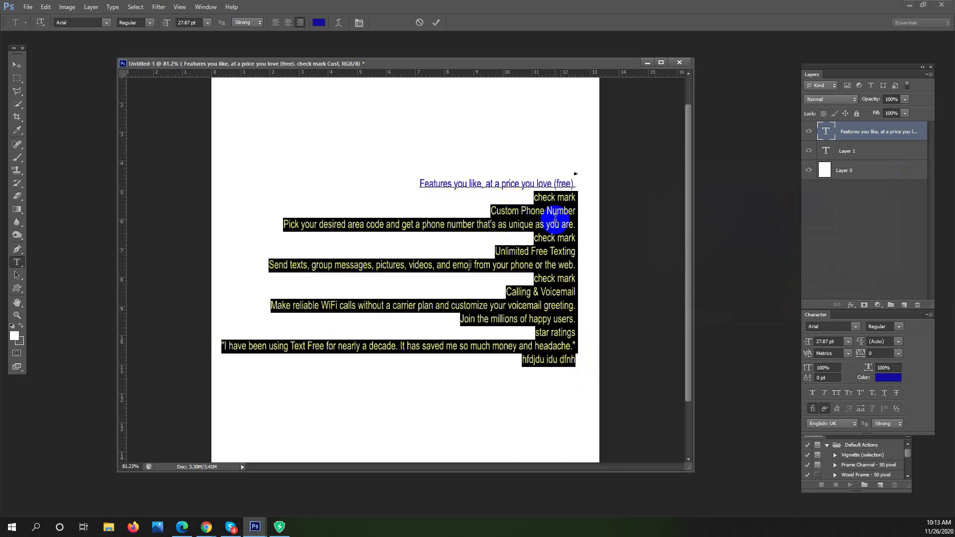
key("BackSpace")
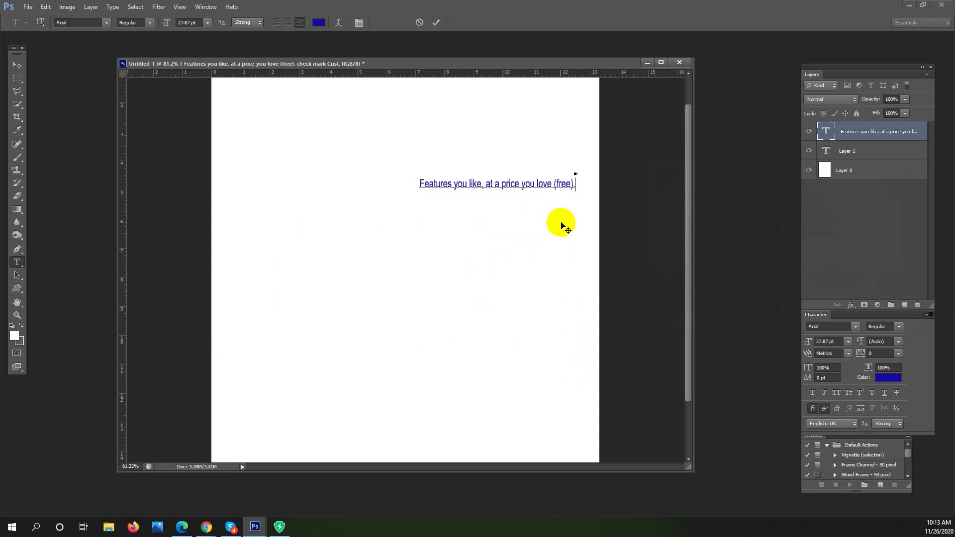
key("BackSpace")
key("BackSpace")
key("BackSpace")
key("BackSpace")
key("BackSpace")
key("BackSpace")
key("BackSpace")
left_click_drag(576, 184, 359, 174)
left_click(207, 24)
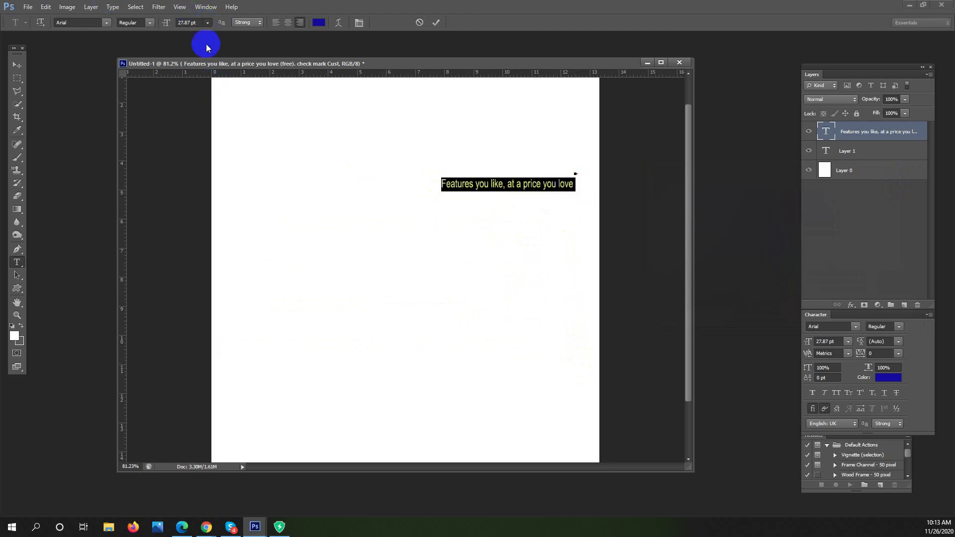
left_click(213, 169)
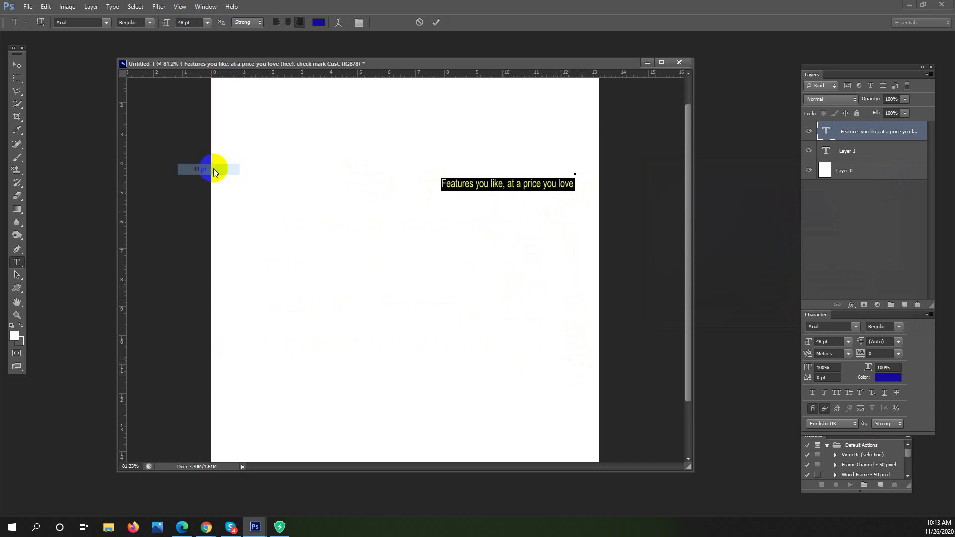
Move the headline down toward the page centre and reselect its text
left_click(17, 65)
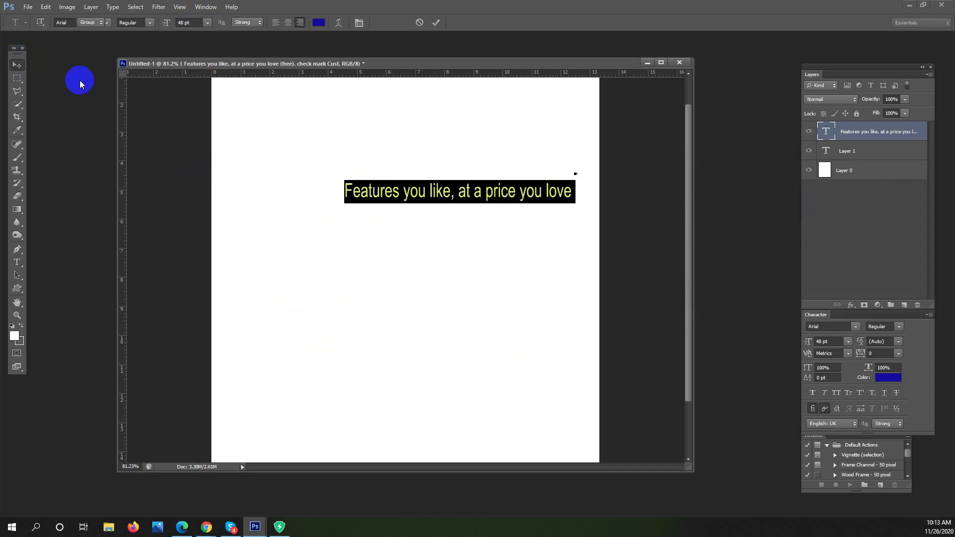
left_click_drag(467, 249, 383, 357)
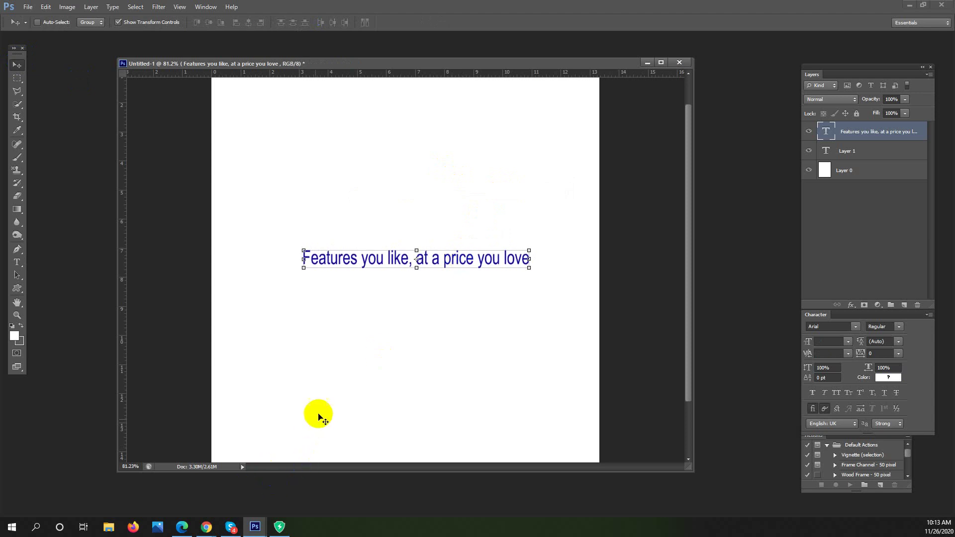
left_click(634, 314)
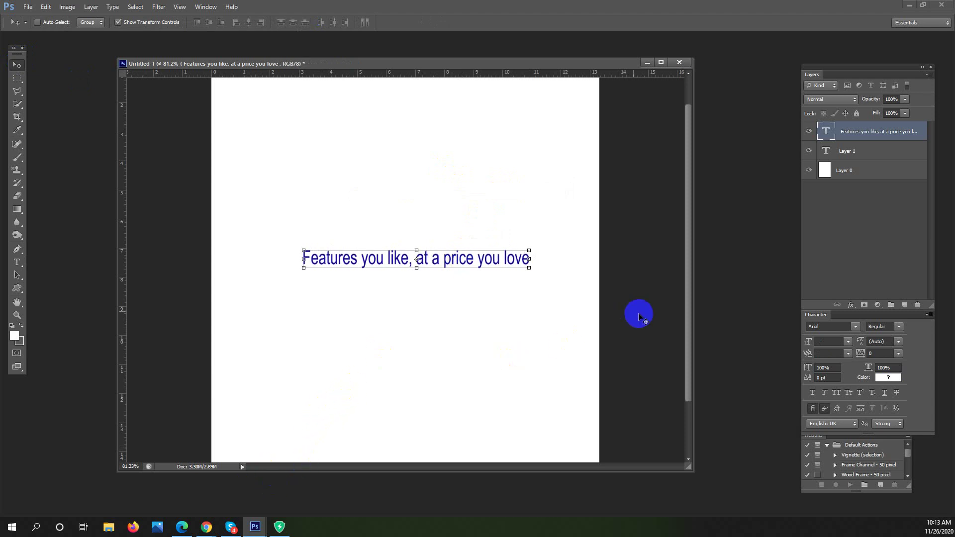
left_click(17, 262)
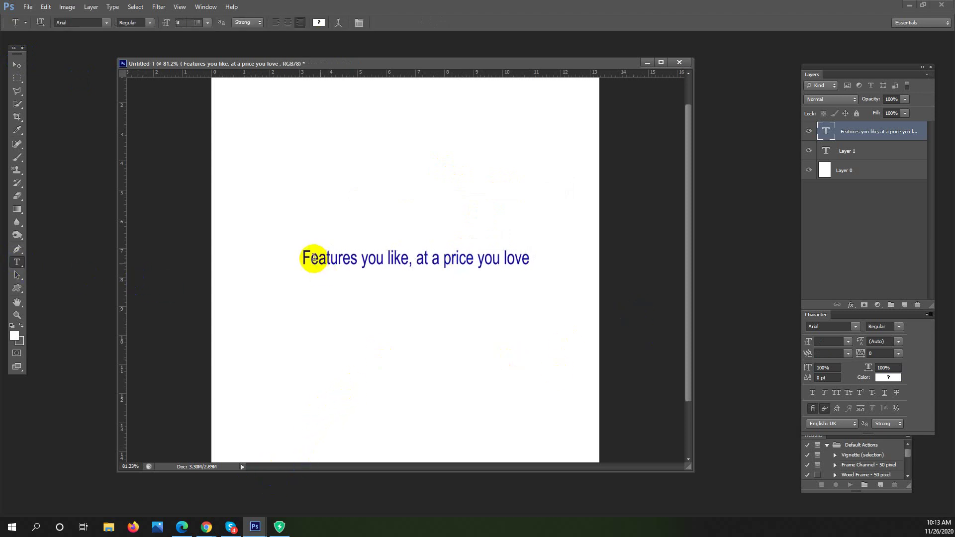
left_click_drag(298, 258, 539, 258)
left_click(338, 22)
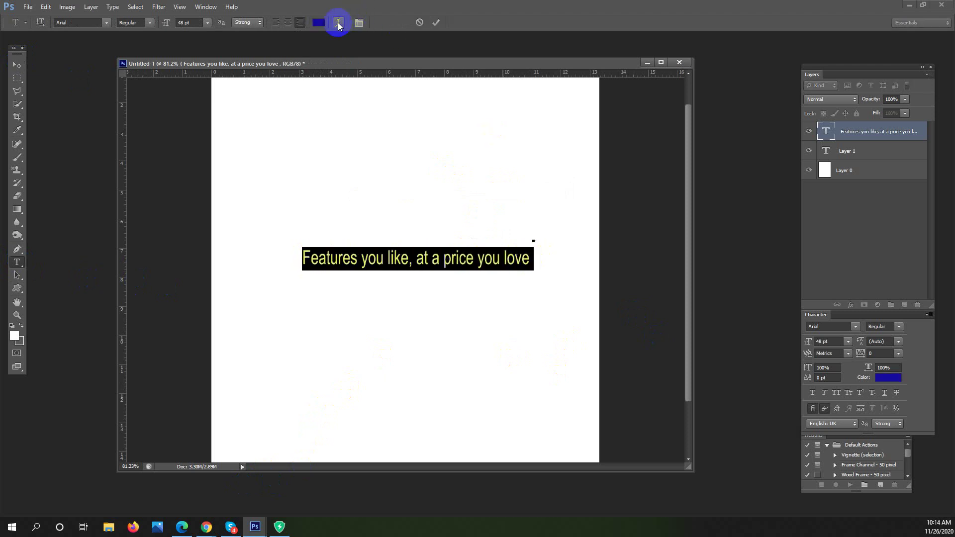
Warp the headline with Arc at +45, then switch to Flag with a +57 bend
left_click(334, 100)
left_click_drag(192, 166, 691, 153)
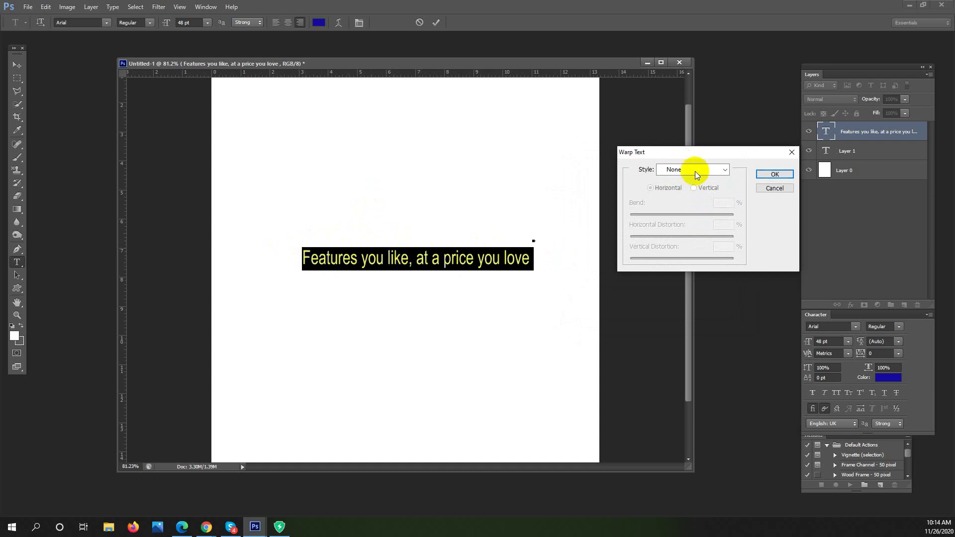
left_click(727, 173)
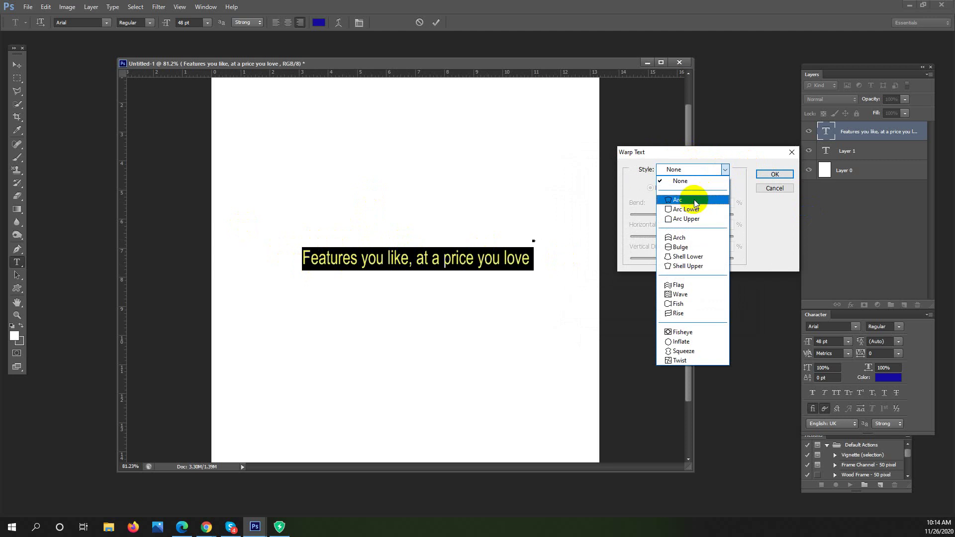
left_click(697, 200)
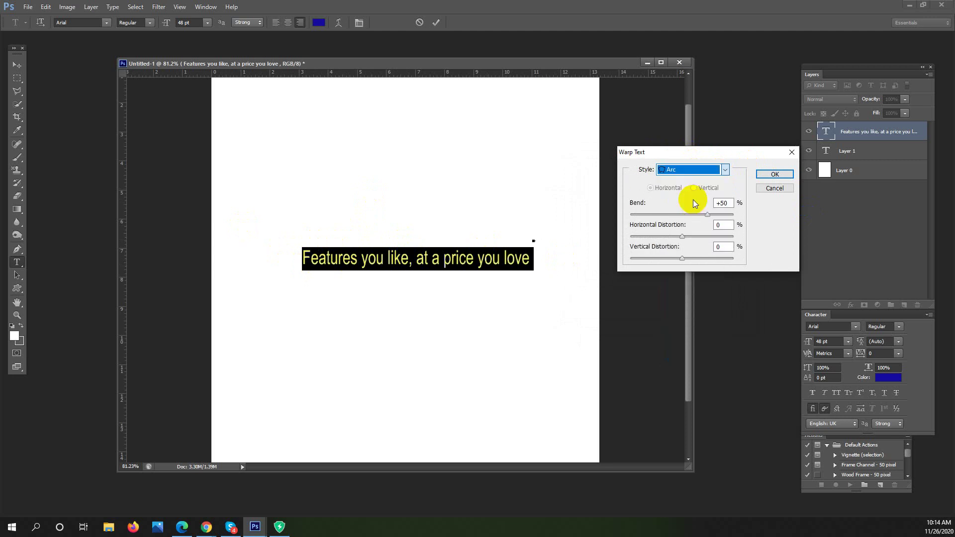
left_click_drag(709, 214, 701, 216)
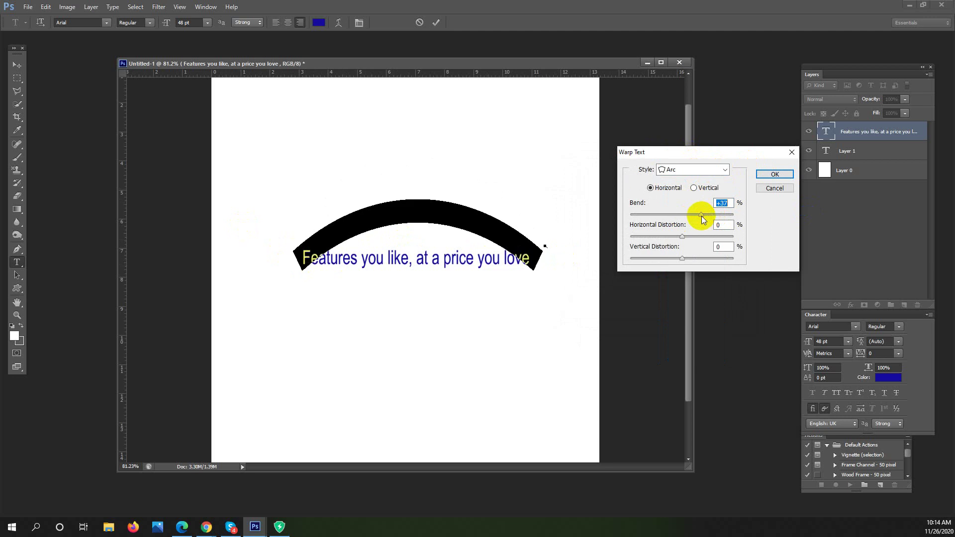
left_click_drag(702, 216, 706, 216)
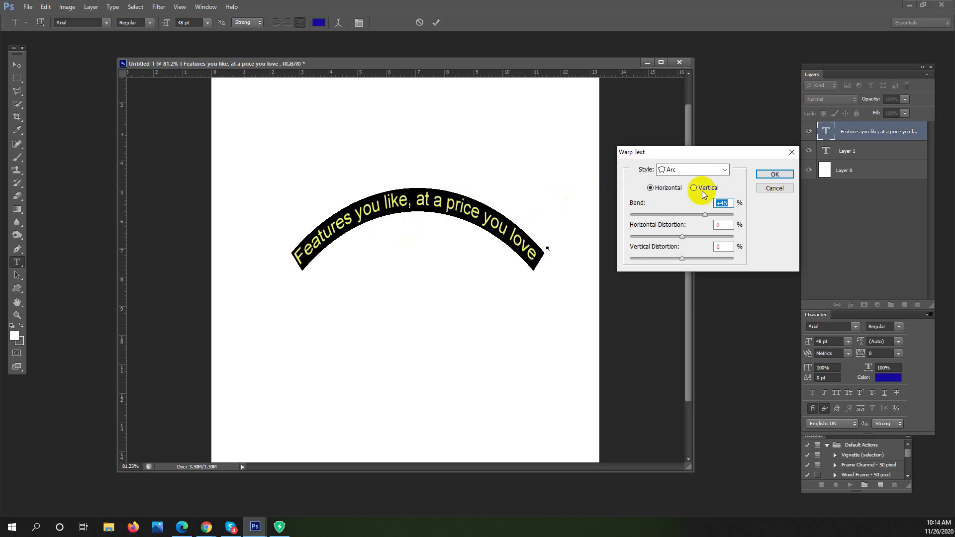
left_click(724, 170)
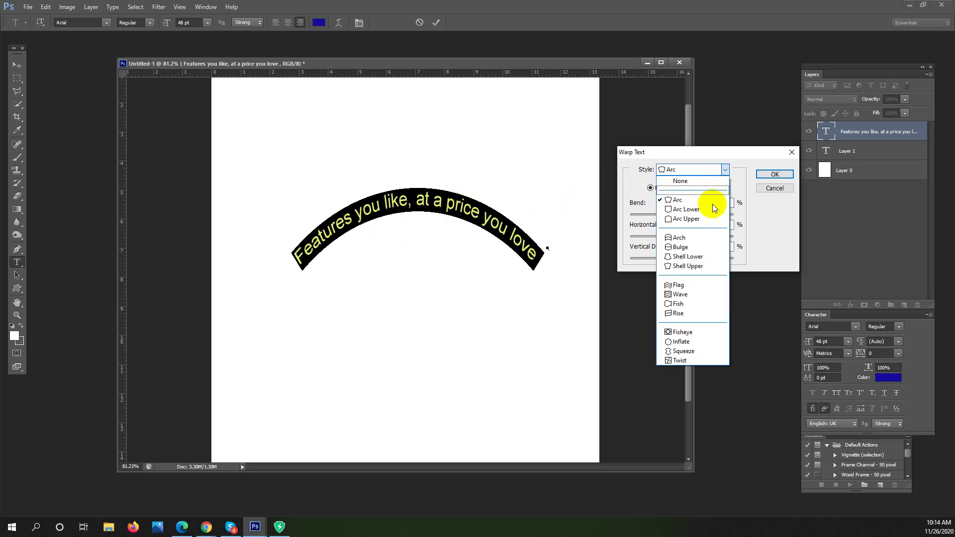
left_click(691, 285)
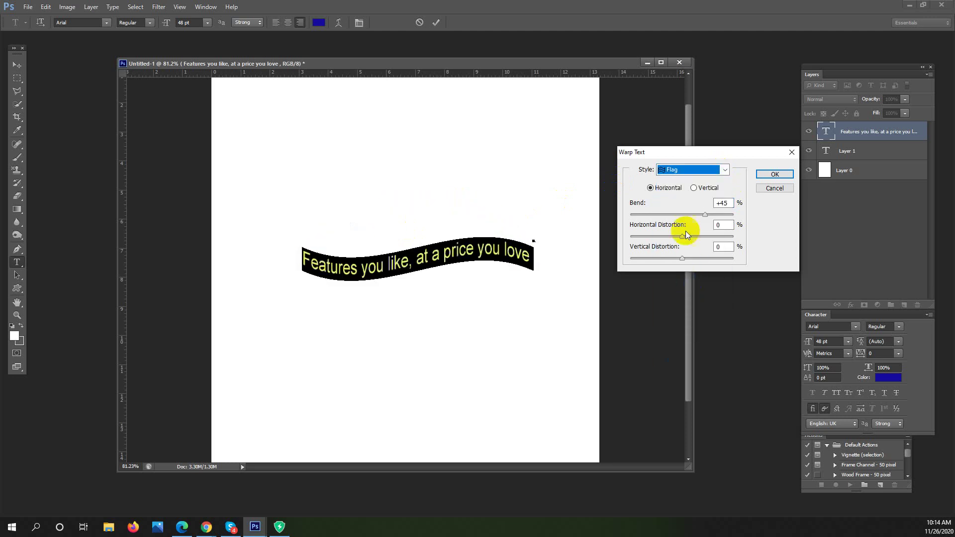
left_click_drag(703, 217, 713, 218)
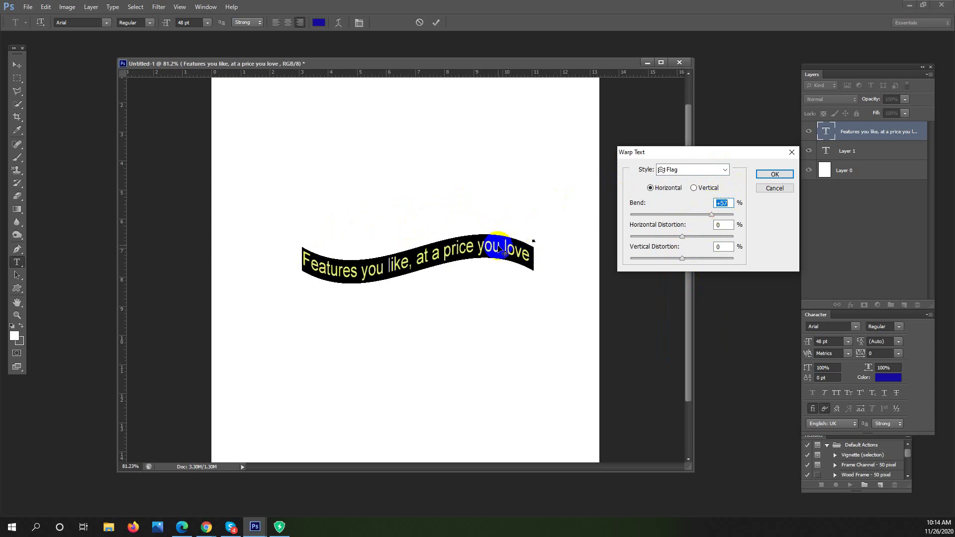
Try Fish (-30 horizontal distortion), Arch (+30 bend) and Fisheye warps on the headline
left_click(726, 171)
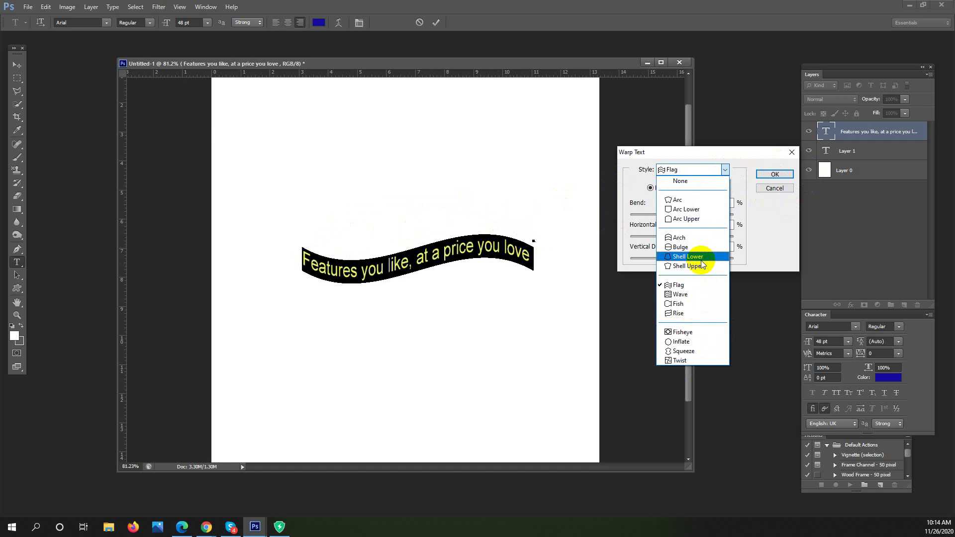
left_click(692, 304)
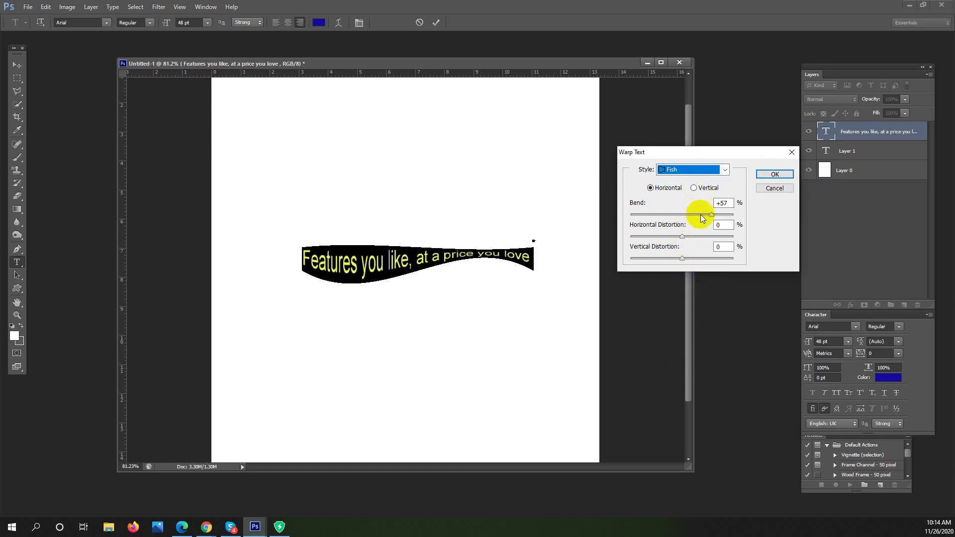
left_click(666, 237)
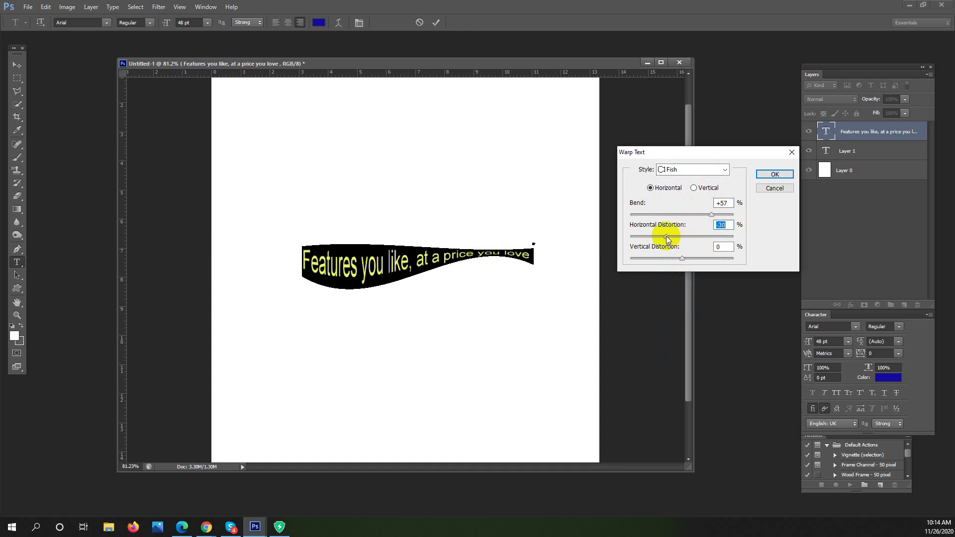
left_click(714, 169)
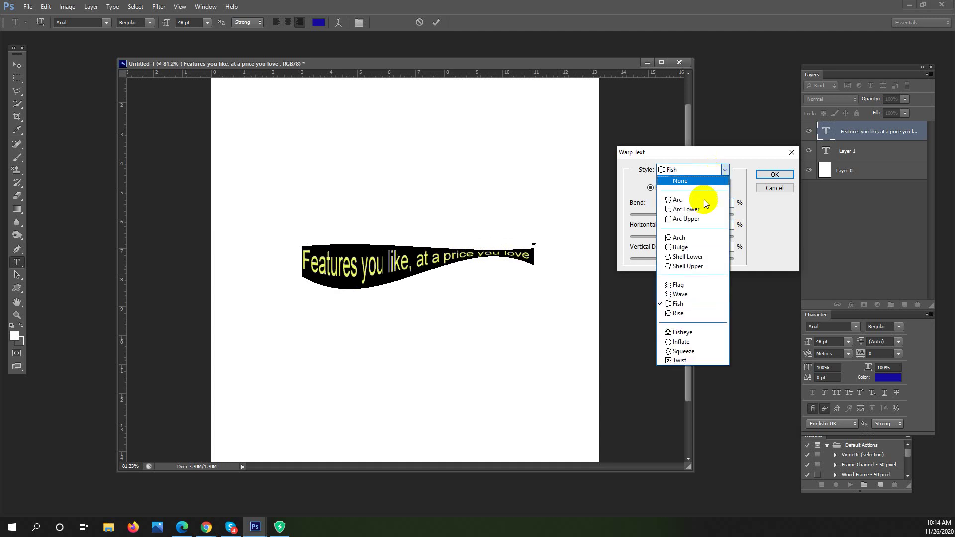
left_click(688, 240)
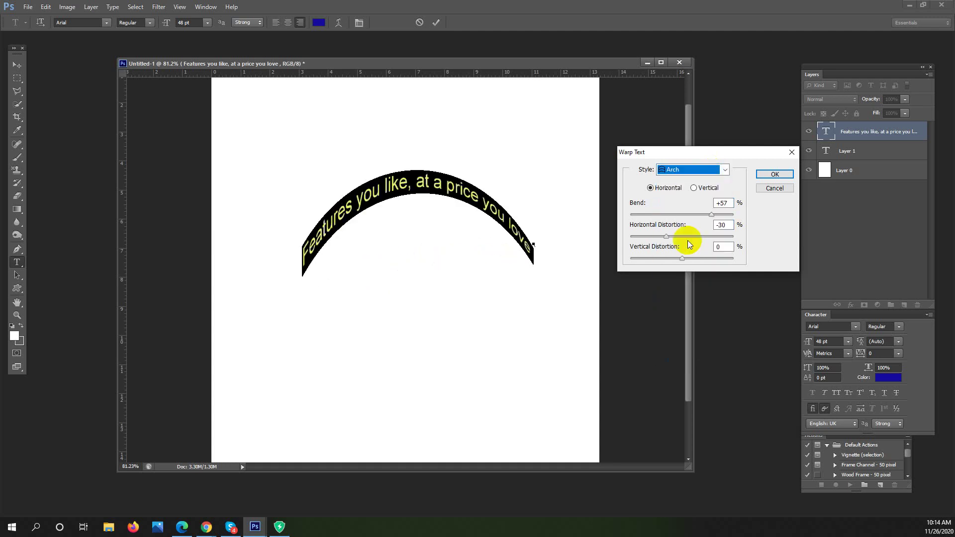
left_click_drag(702, 214, 698, 213)
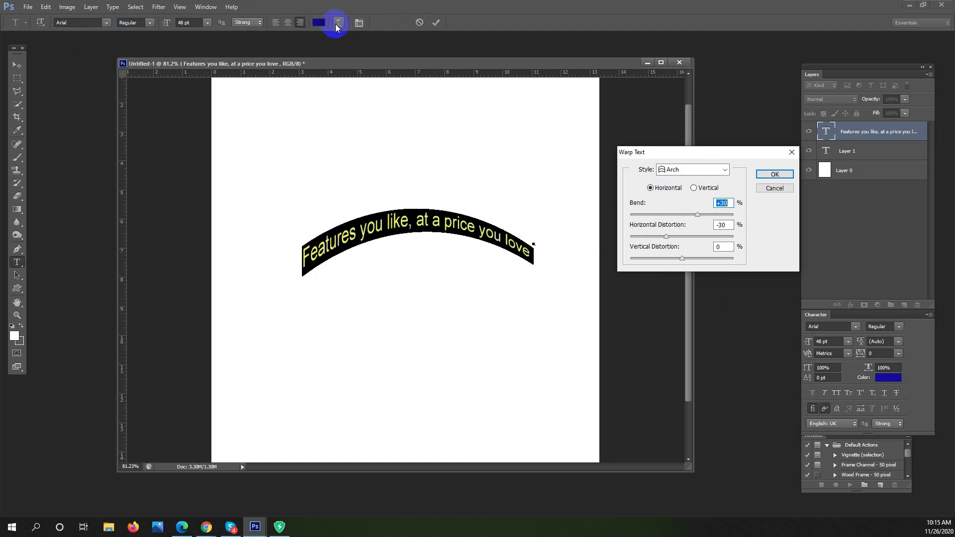
left_click_drag(666, 155, 618, 142)
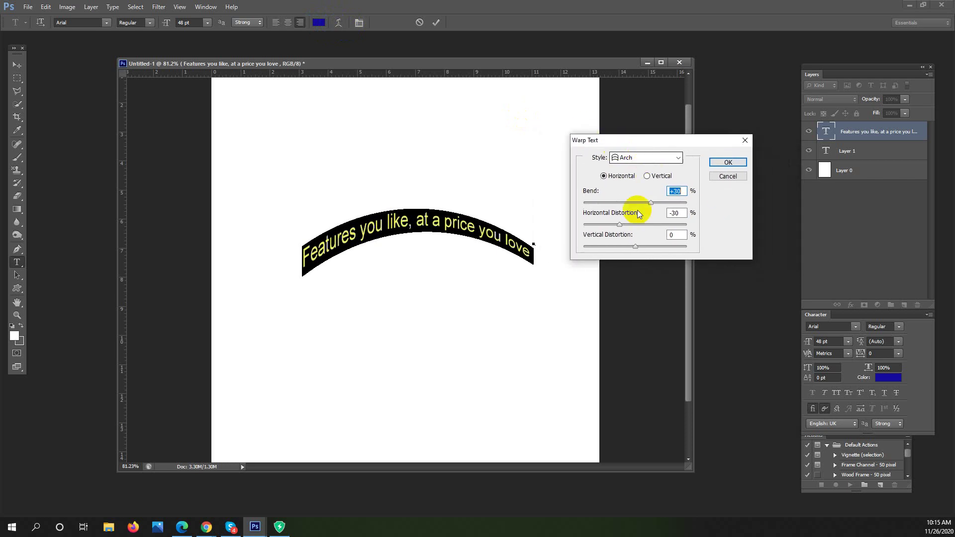
left_click(679, 158)
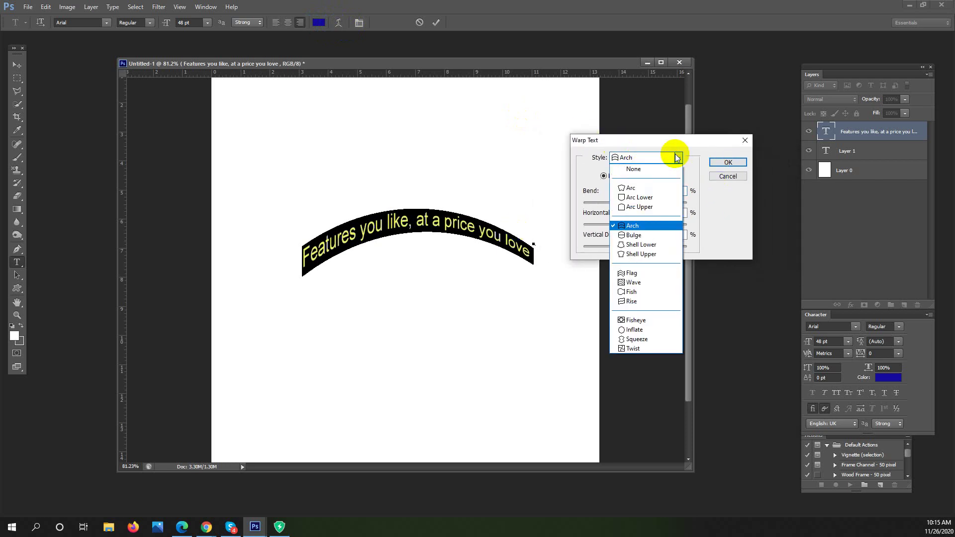
left_click(634, 320)
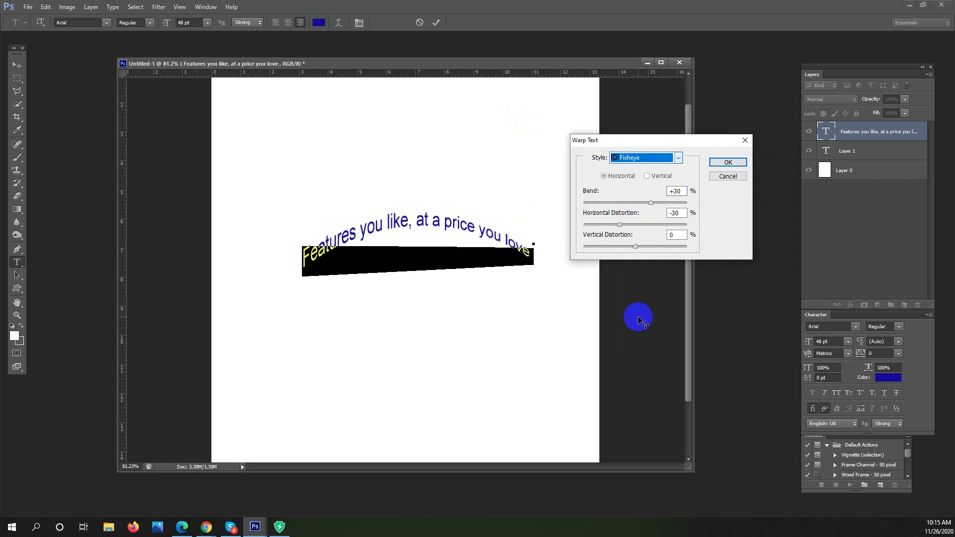
left_click_drag(657, 202, 658, 205)
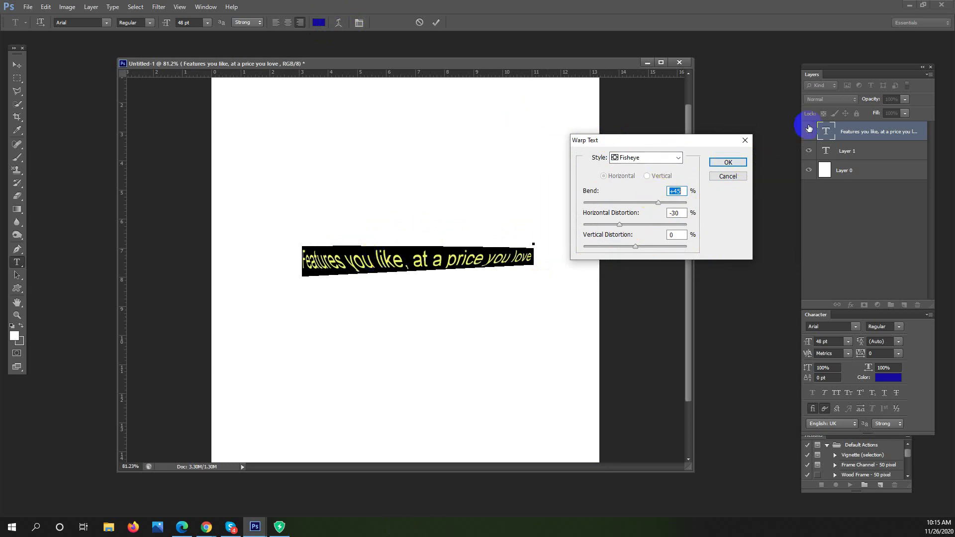
Cancel the warp and select the whole headline text
left_click(728, 177)
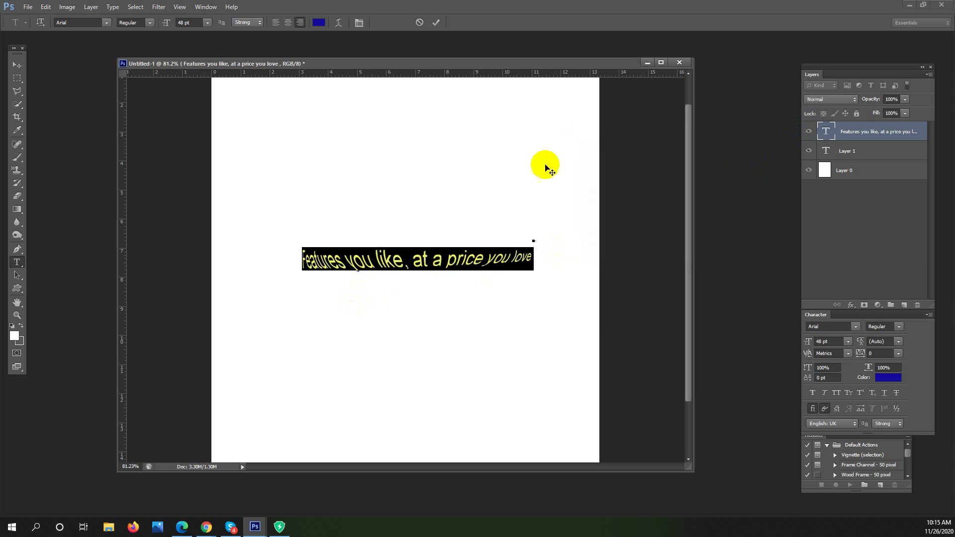
left_click(438, 260)
left_click_drag(530, 258, 208, 260)
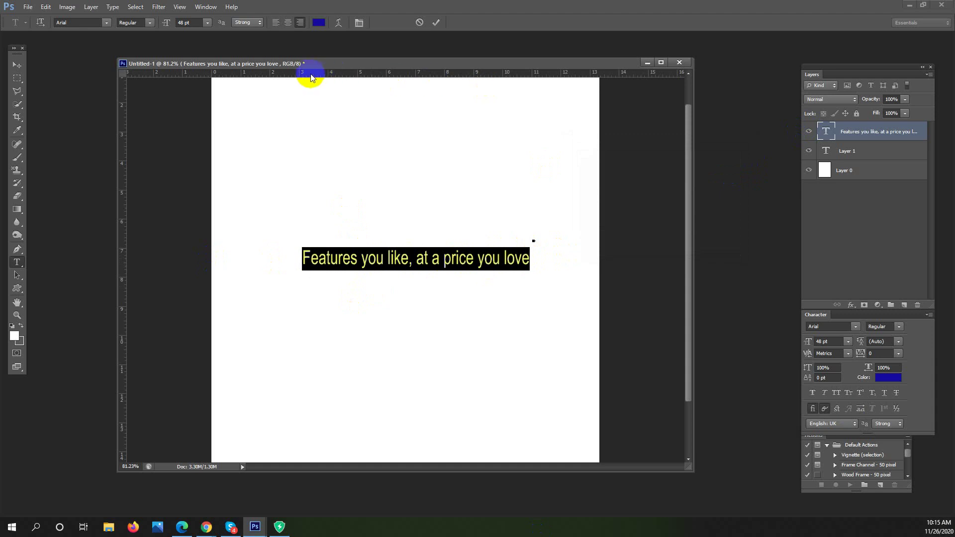
left_click(398, 49)
left_click_drag(416, 56, 420, 92)
Set the headline font to Berlin Sans FB with the Bold style
left_click(107, 24)
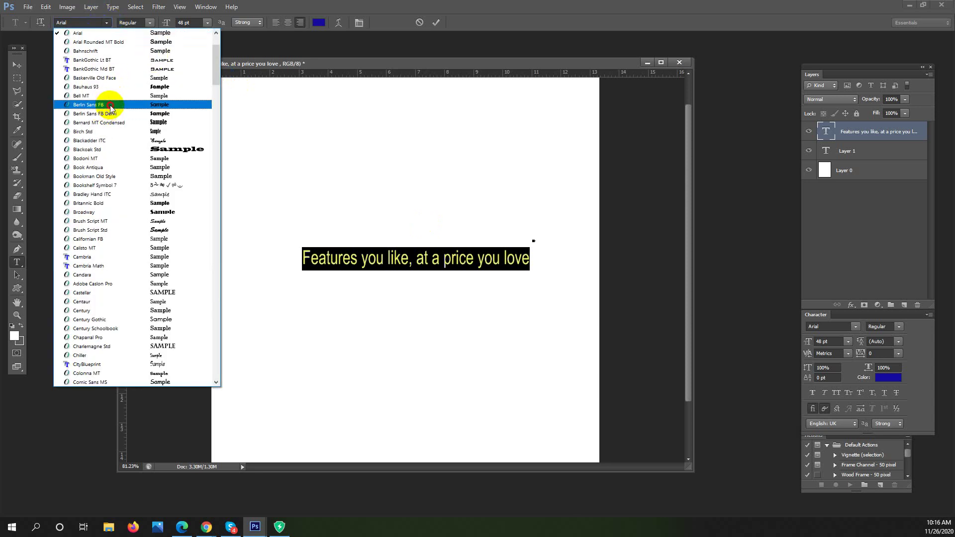
left_click(110, 105)
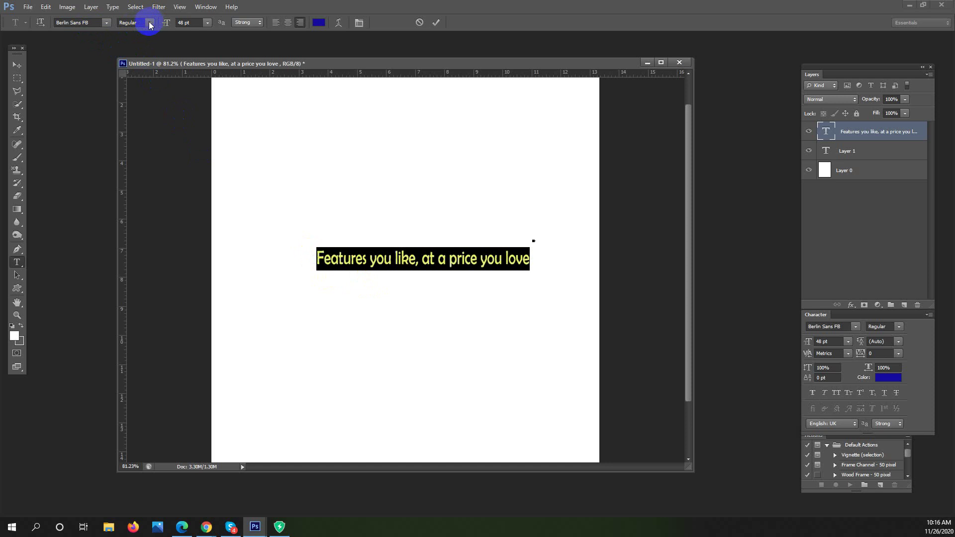
left_click(149, 22)
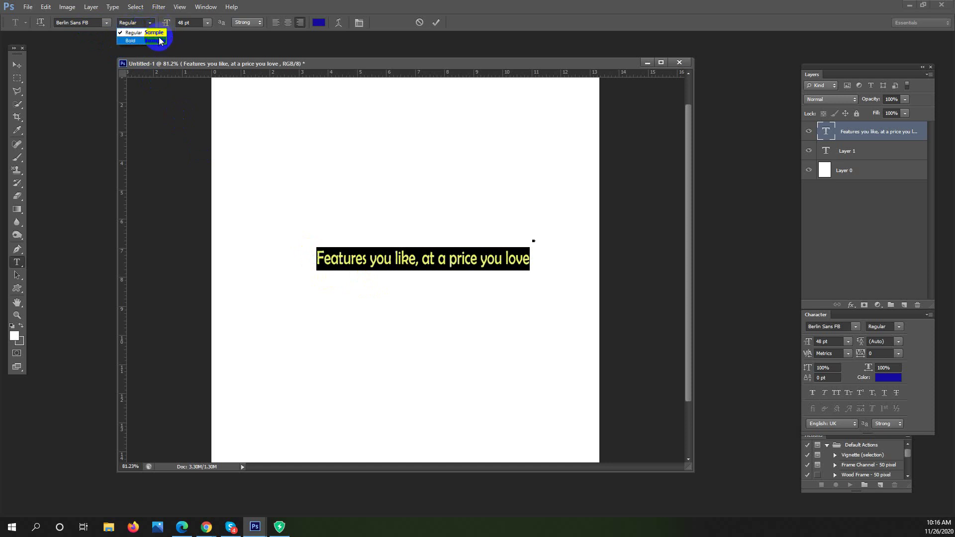
left_click(158, 41)
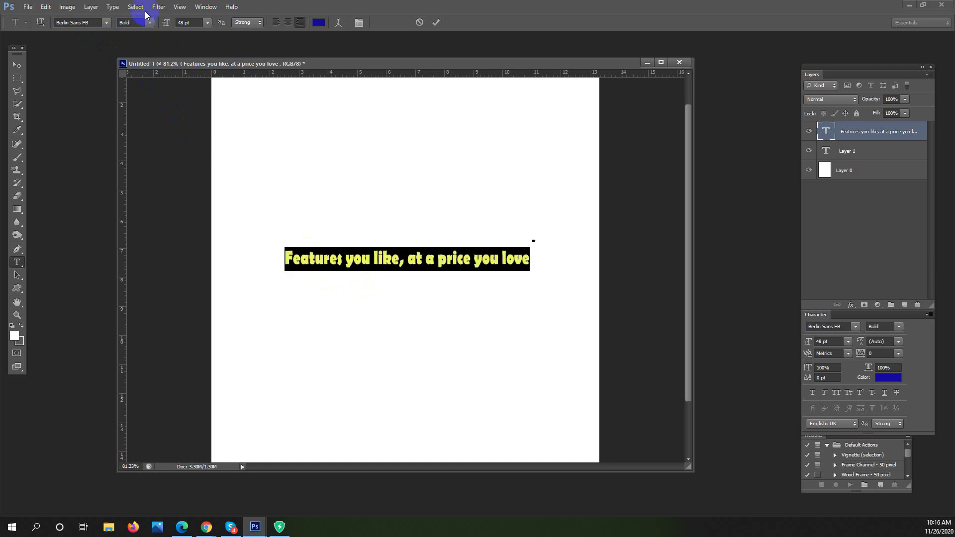
left_click(106, 23)
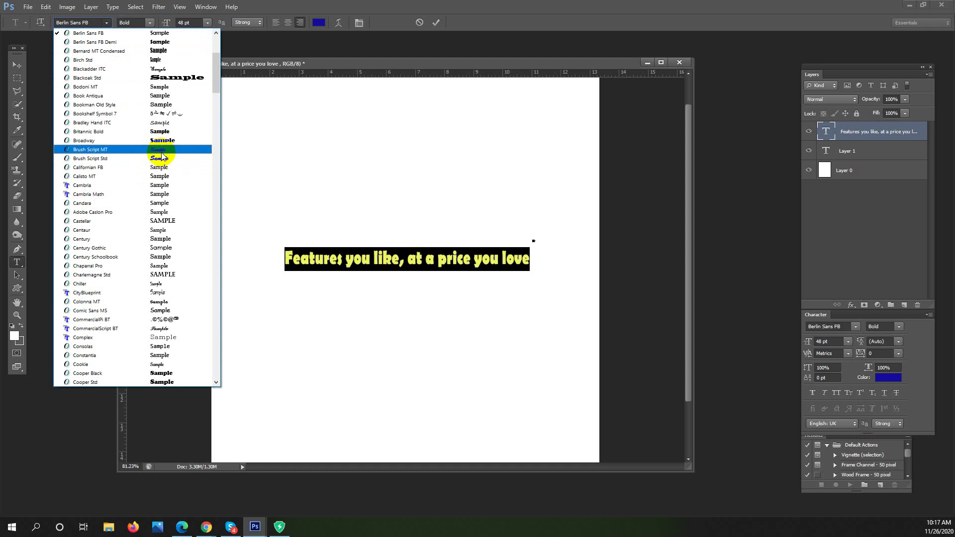
Change the headline to Adobe Caslon Pro Semibold and preview it
left_click(170, 213)
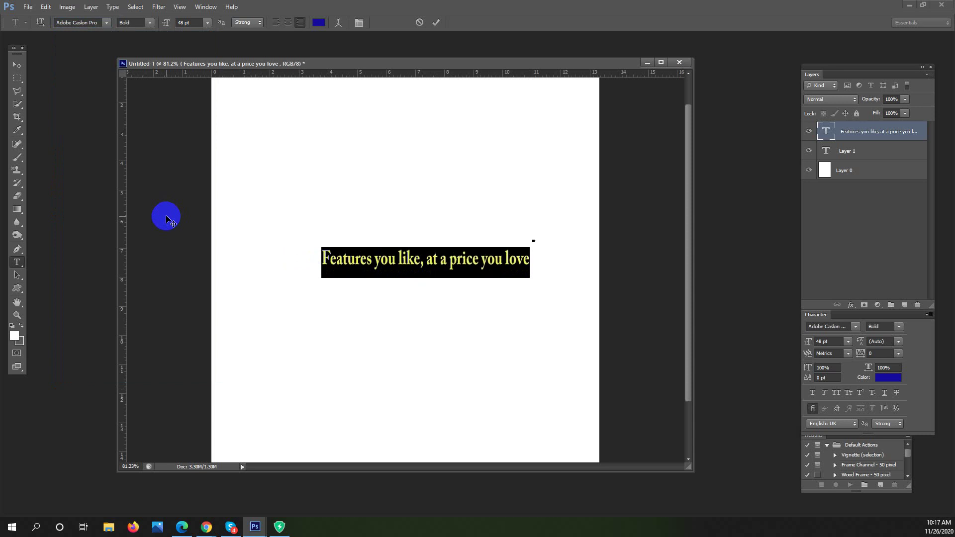
left_click(151, 26)
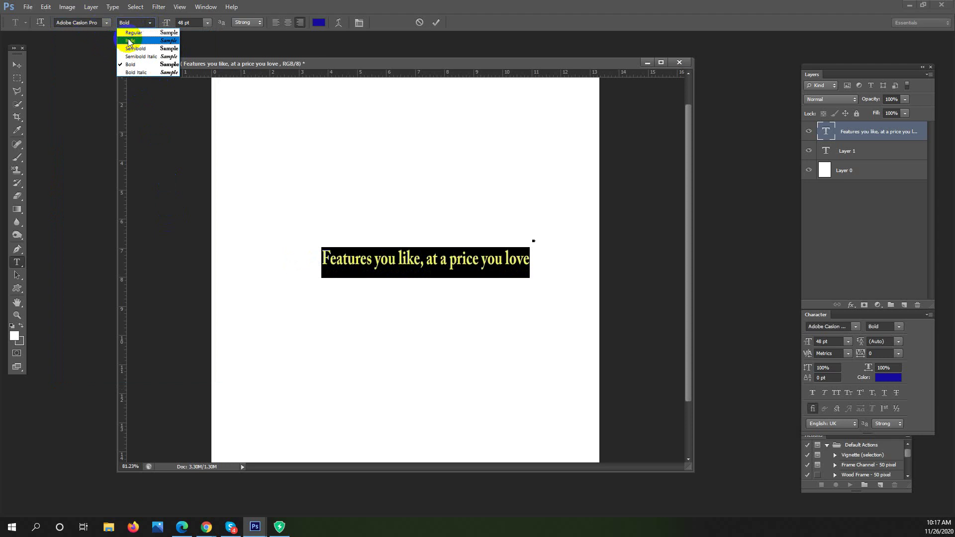
left_click(149, 49)
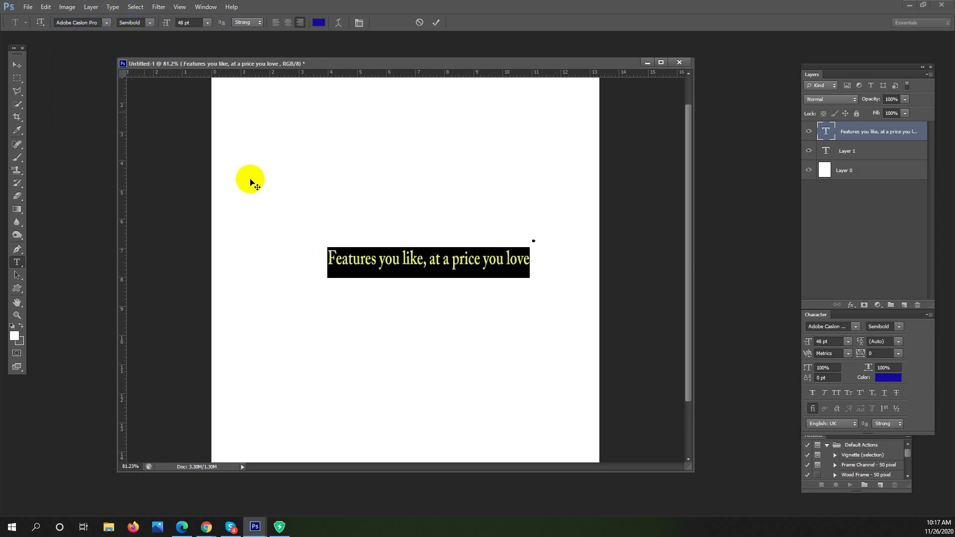
left_click(524, 261)
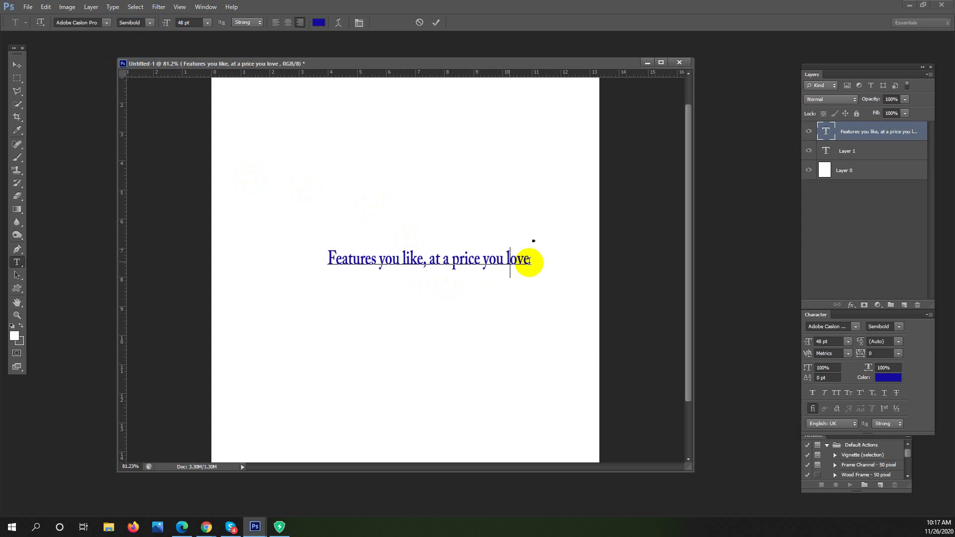
Reselect the headline and apply the deadpack demo font to it
left_click_drag(529, 261, 258, 256)
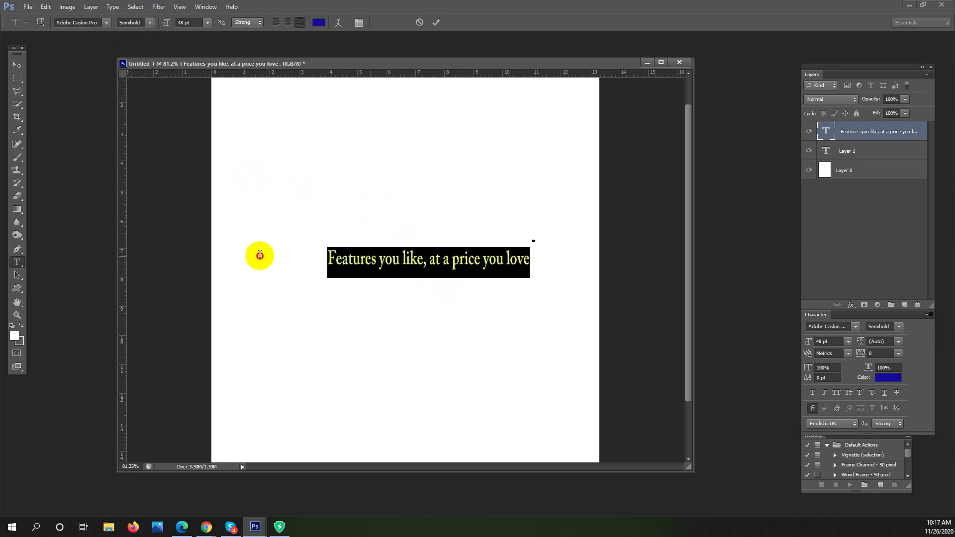
left_click(104, 23)
scroll(154, 298, "down", 2)
scroll(154, 297, "down", 1)
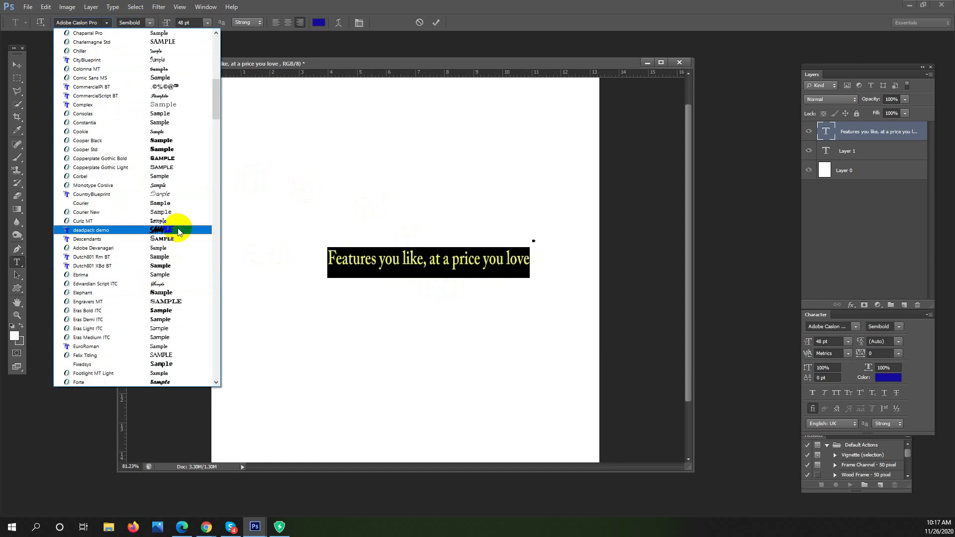
left_click(177, 231)
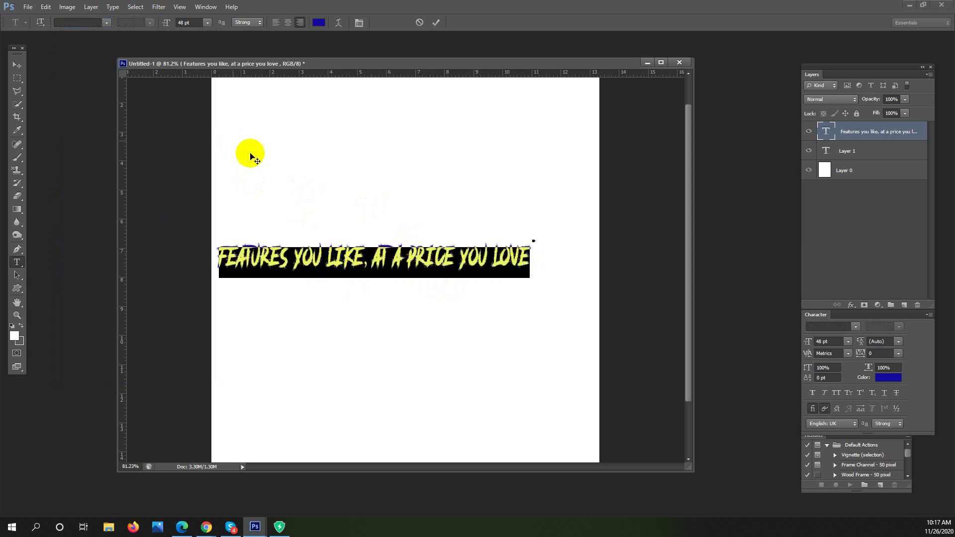
left_click(353, 255)
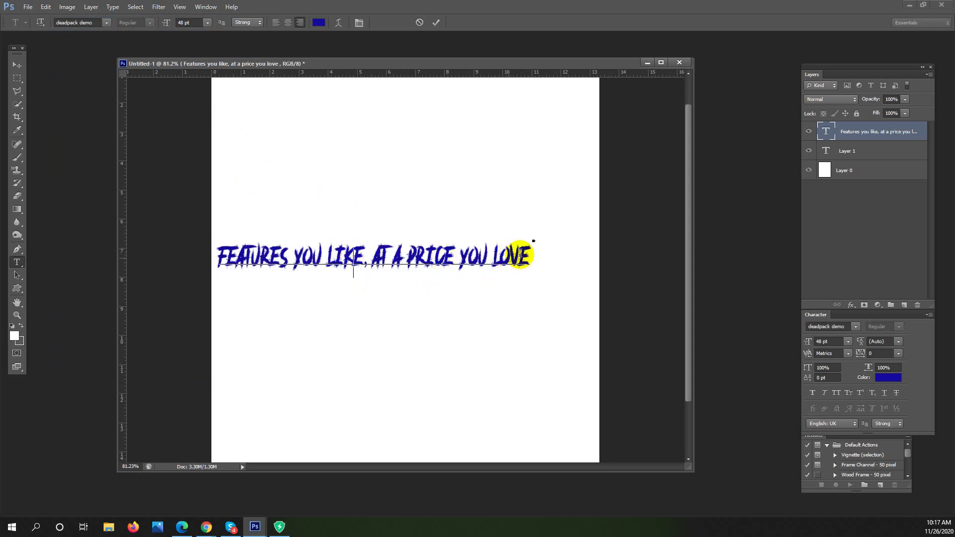
Select the whole headline line, commit the edit, and bring up the type tool variants
triple_click(219, 258)
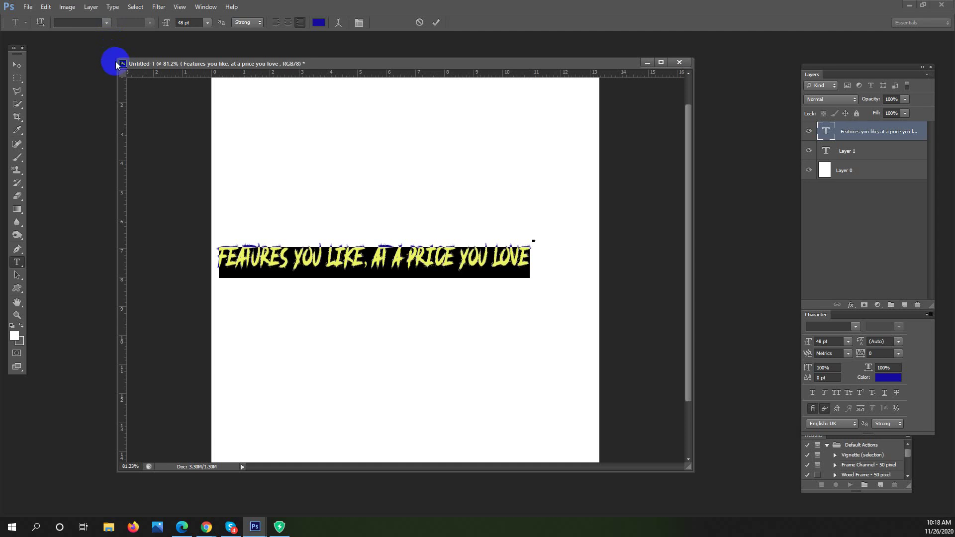
left_click(20, 276)
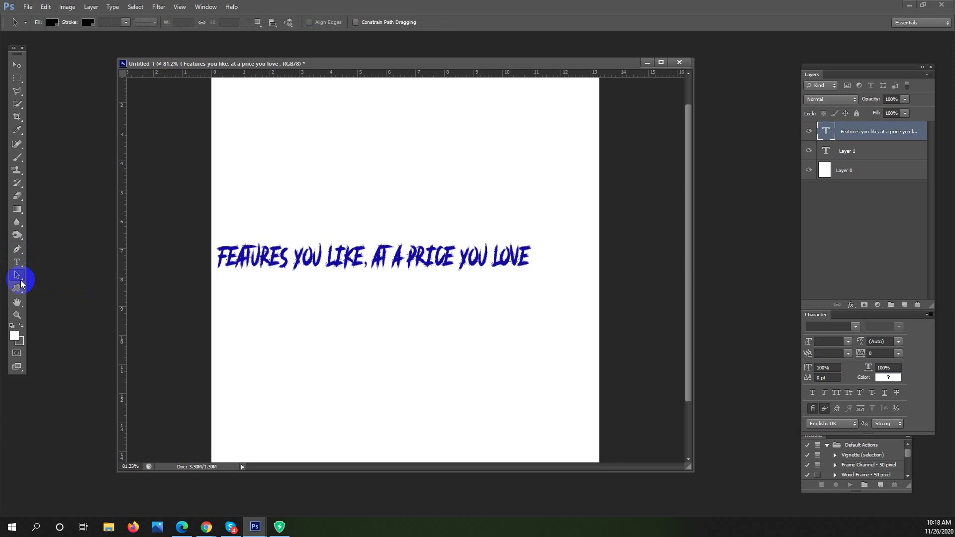
left_click(20, 263)
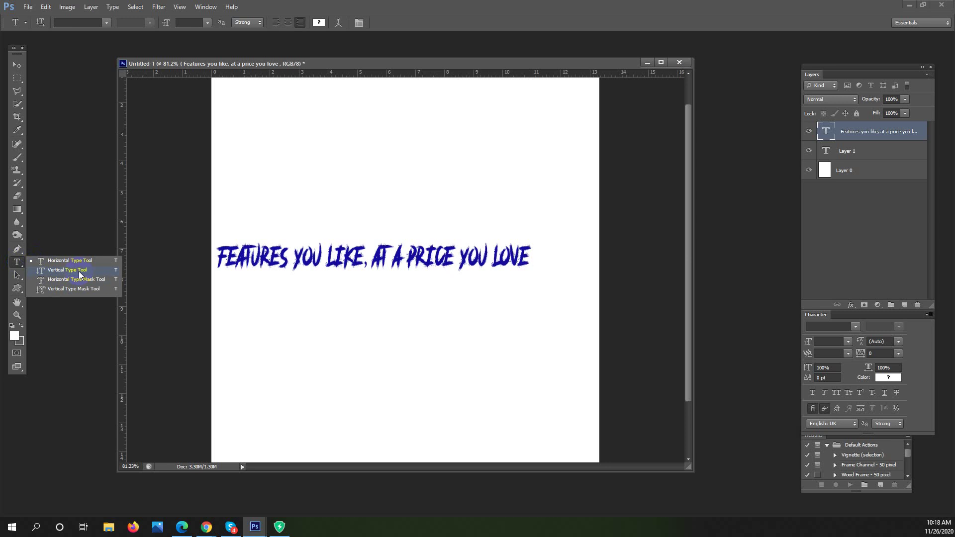
Delete the last remaining letter E from the text layer
left_click(79, 270)
left_click_drag(522, 251, 214, 282)
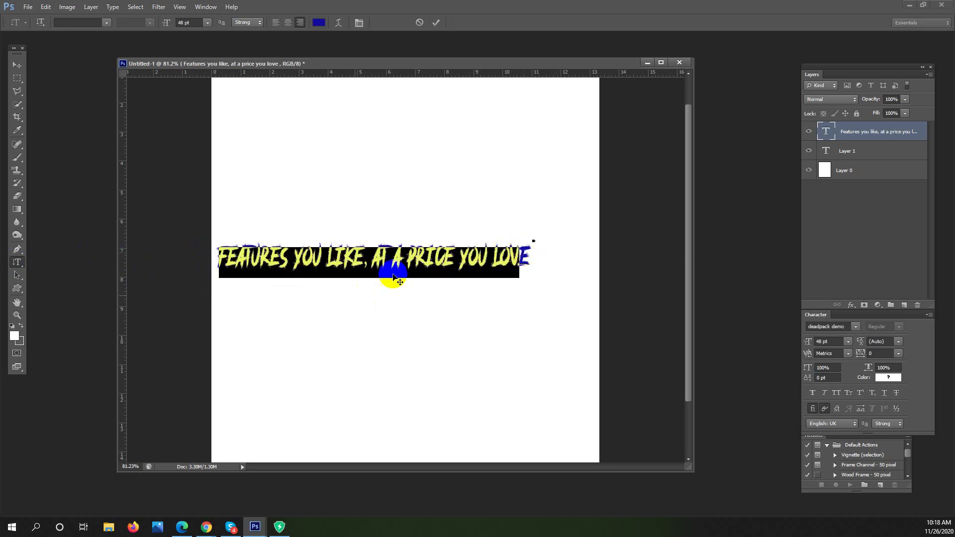
left_click(375, 269)
left_click(528, 254)
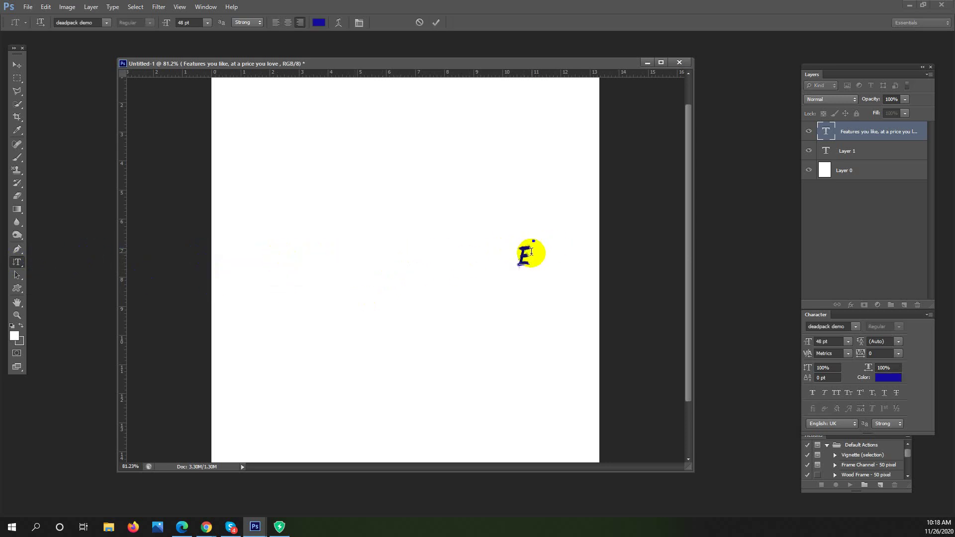
key("BackSpace")
Choose Arial as the font, switch to the Vertical Type Tool, and commit the emptied edit
left_click(106, 22)
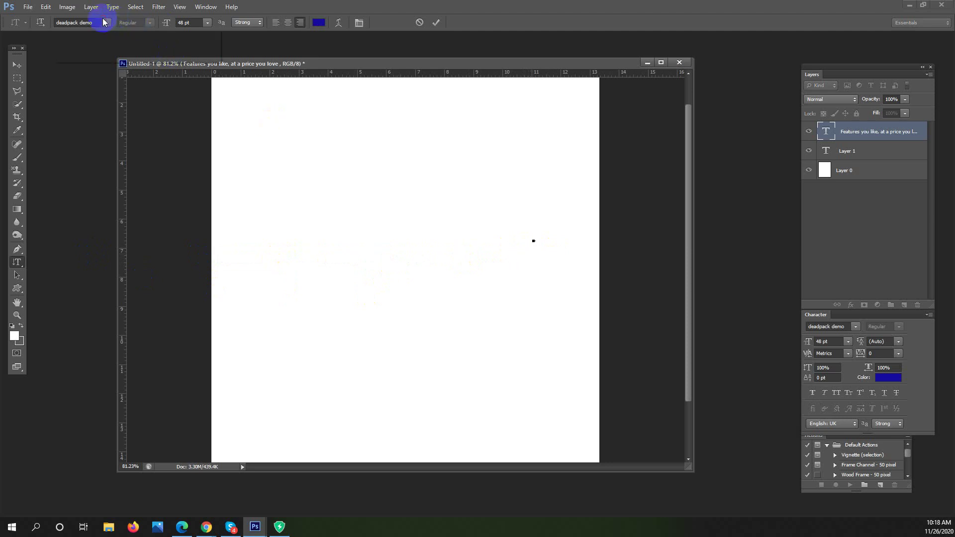
left_click(215, 44)
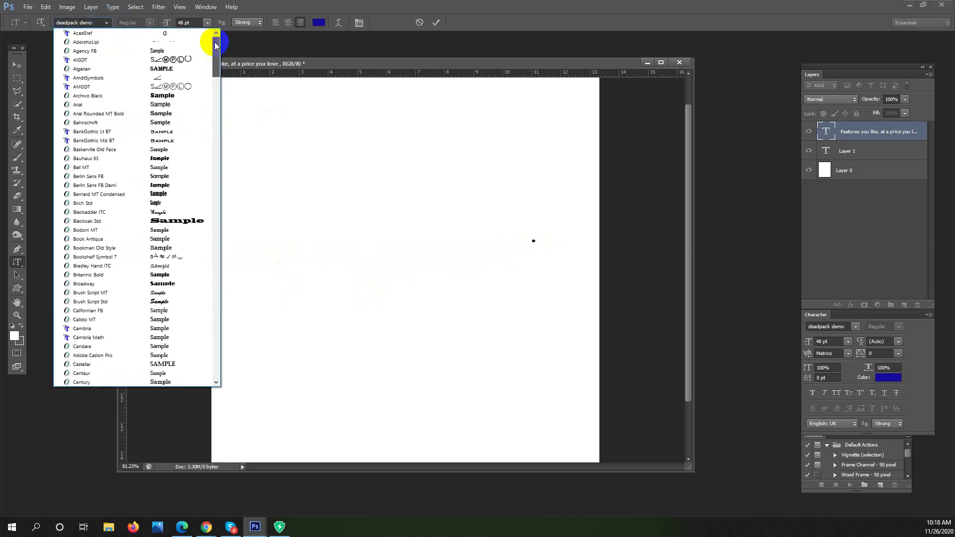
left_click(180, 104)
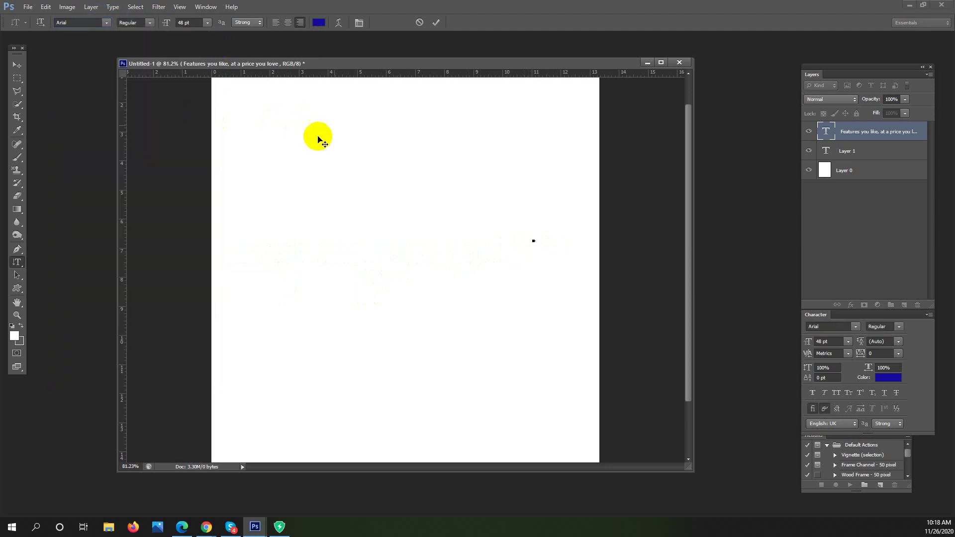
left_click(21, 267)
left_click_drag(22, 267, 94, 272)
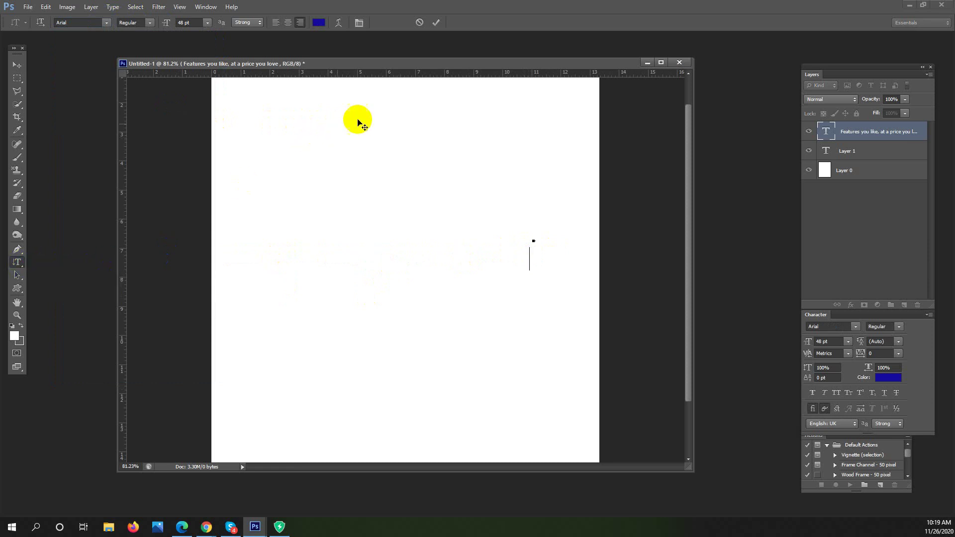
left_click(39, 87)
left_click(17, 65)
left_click(17, 267)
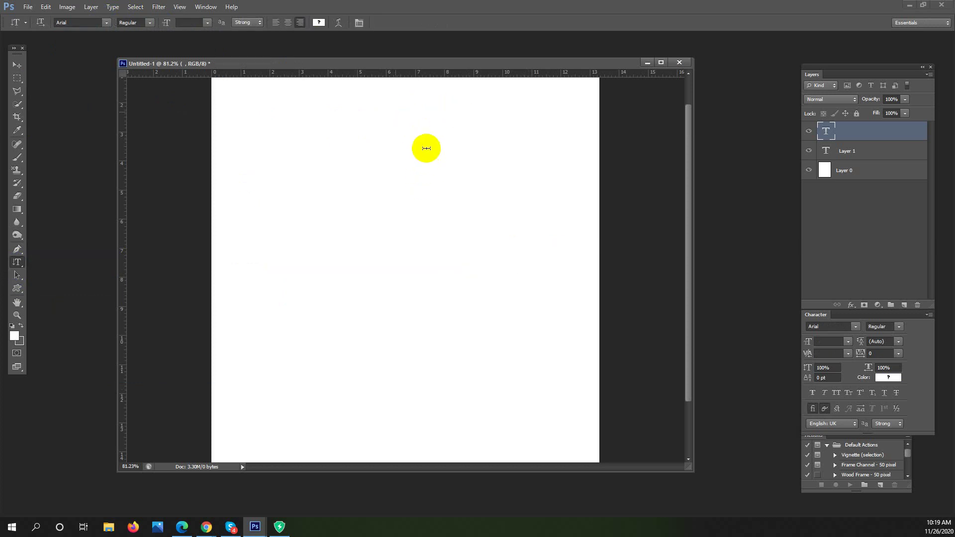
Start a vertical text layer near the page top, colour it black, and enter 'i love Bangla'
left_click(396, 112)
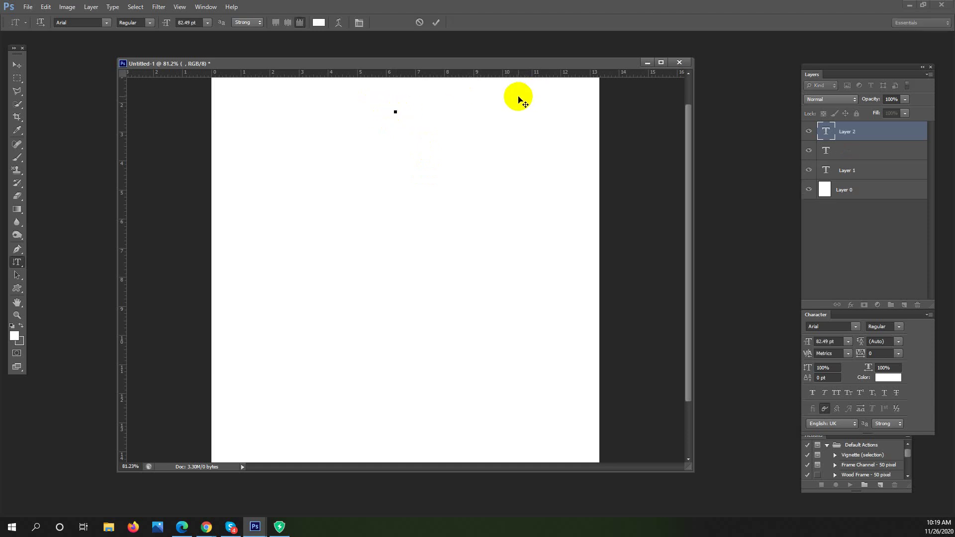
type("abc")
key("BackSpace")
key("BackSpace")
key("BackSpace")
left_click(319, 23)
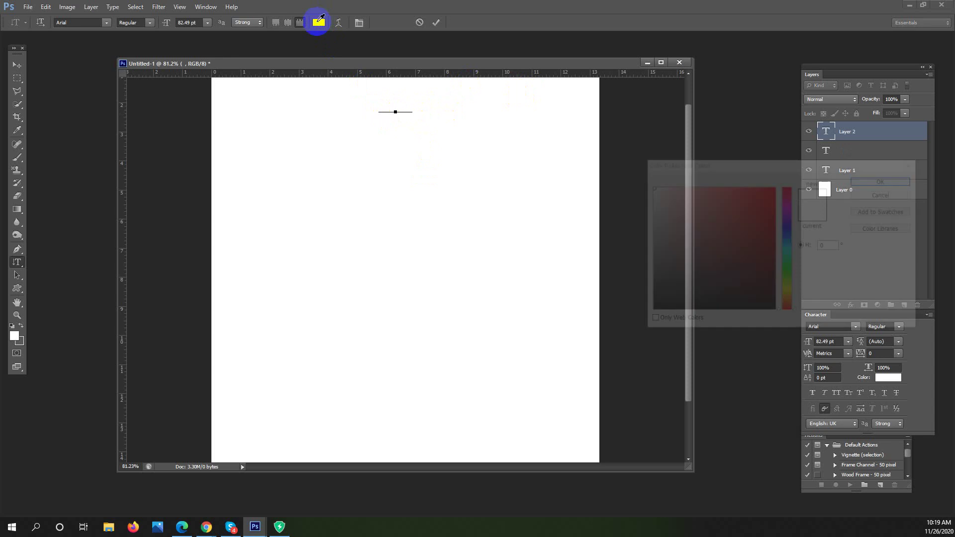
left_click_drag(693, 236, 648, 318)
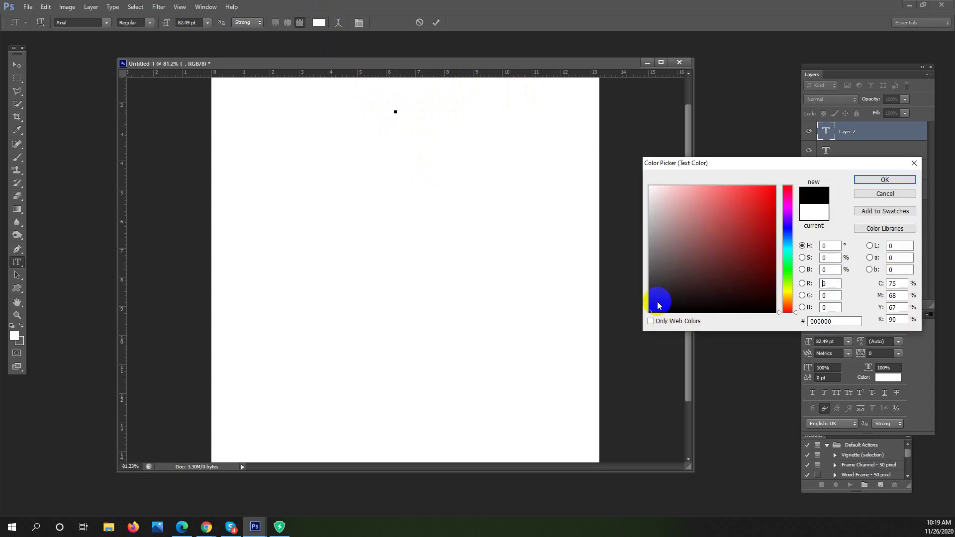
left_click(885, 180)
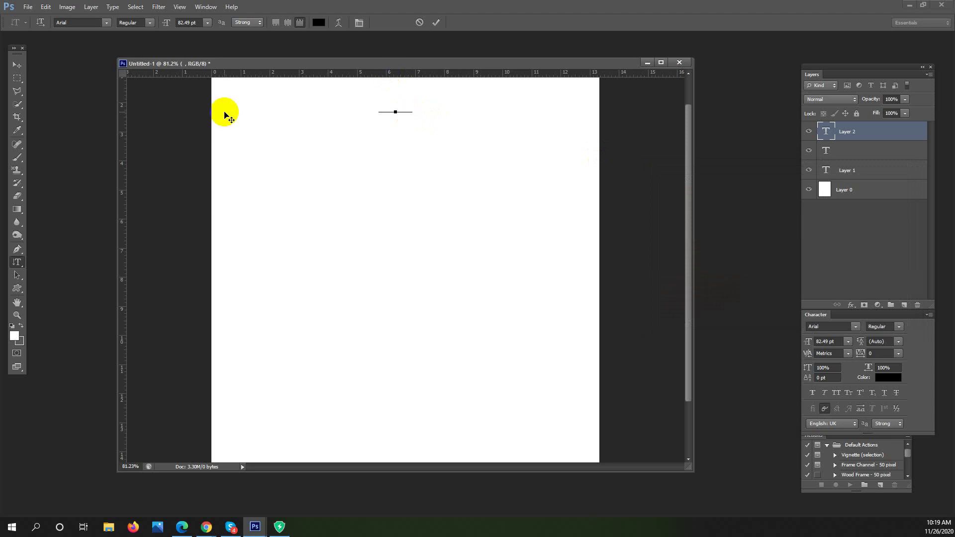
type("iloveBa")
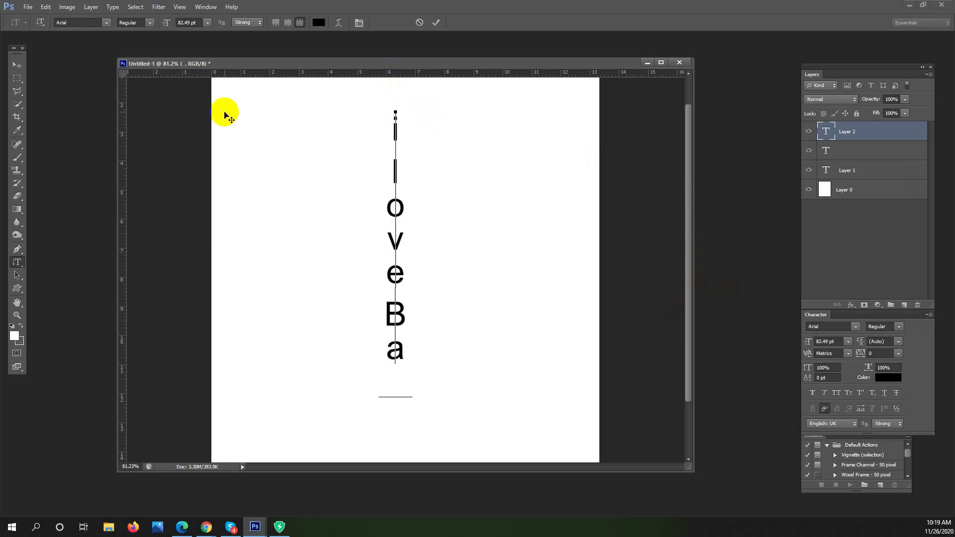
type("ngl")
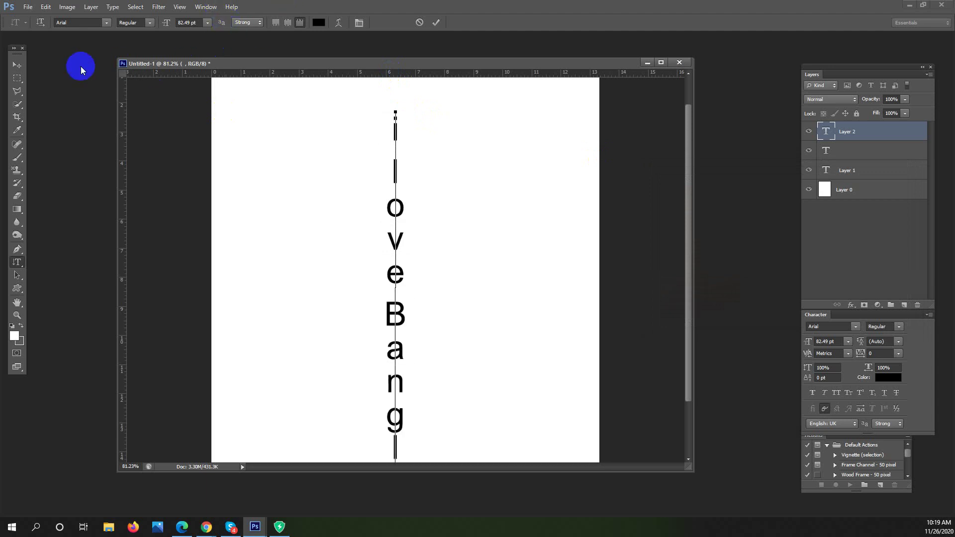
left_click(19, 67)
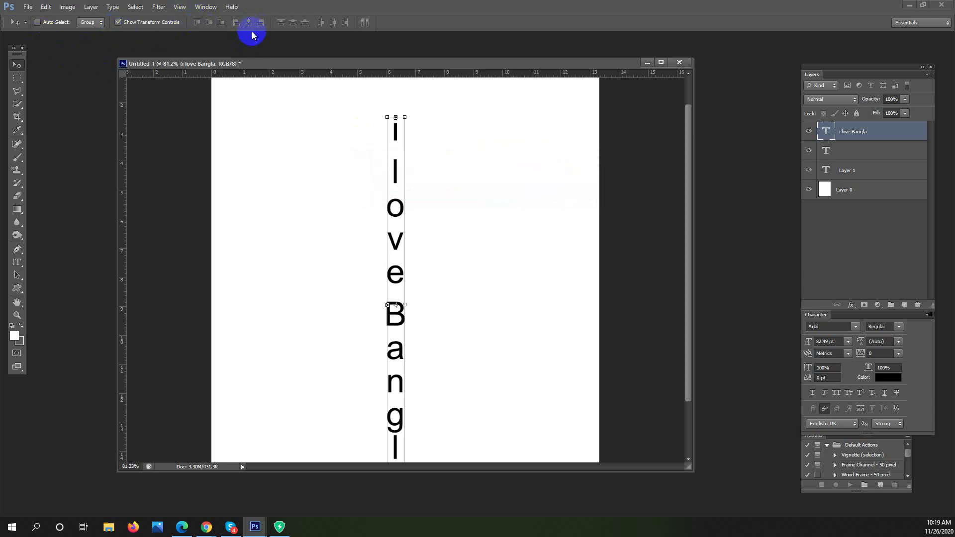
Drag the vertical 'i love Bangla' text slightly higher on the page
left_click_drag(397, 167, 373, 151)
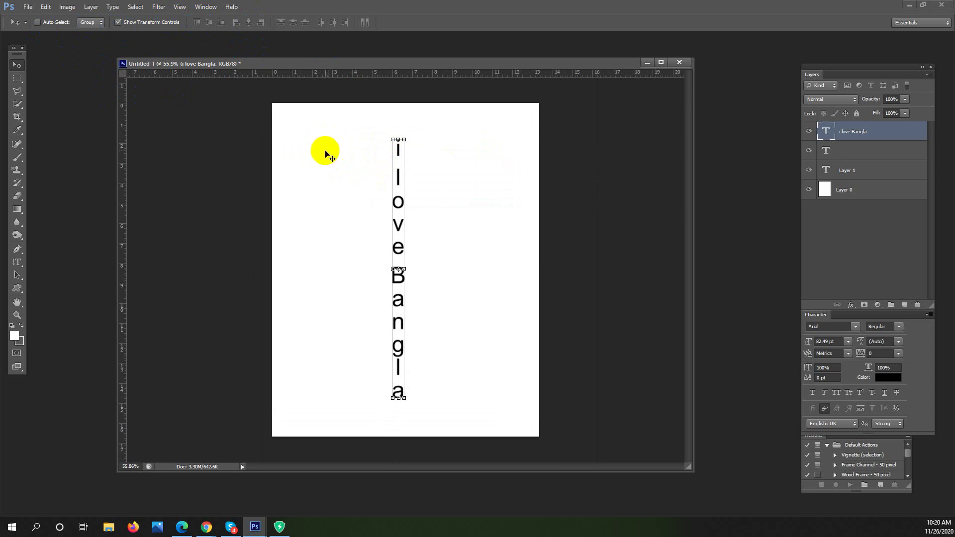
left_click(17, 261)
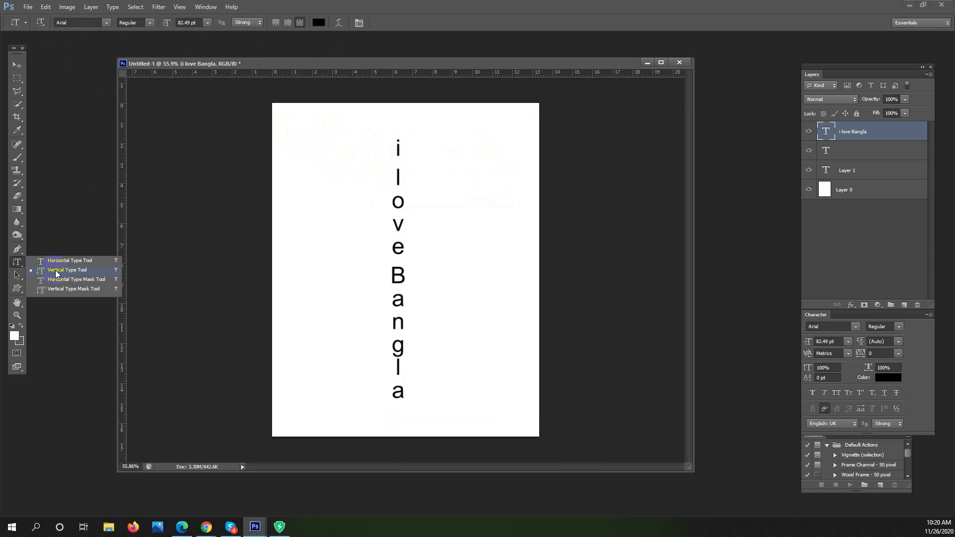
Replace the vertical 'i love Bangla' words with a phone number and commit
left_click(56, 273)
left_click(396, 149)
left_click_drag(396, 155, 394, 405)
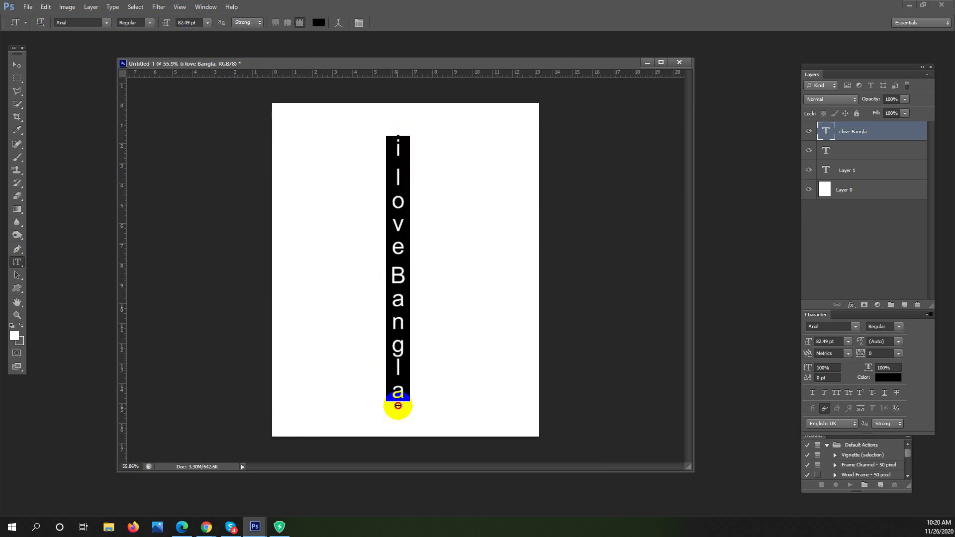
left_click(417, 338)
key("ctrl+a")
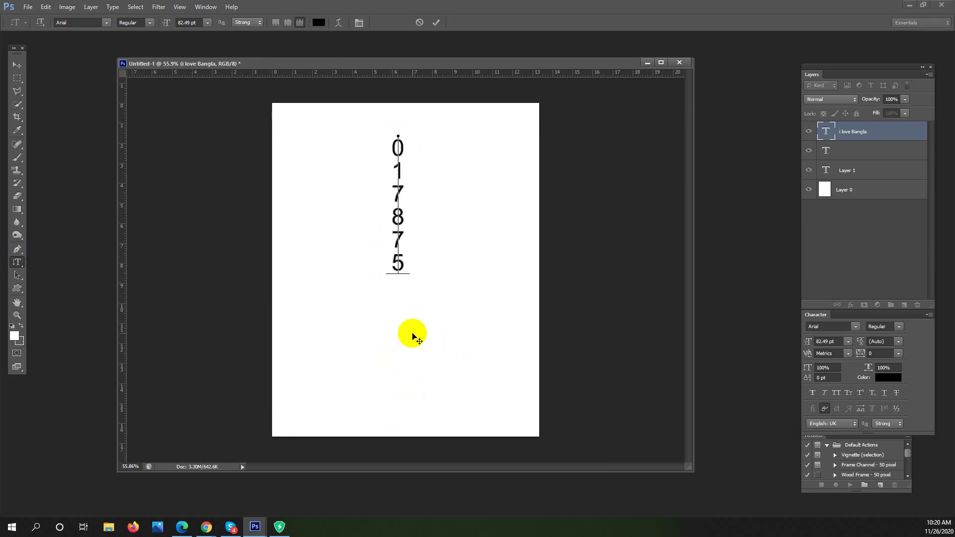
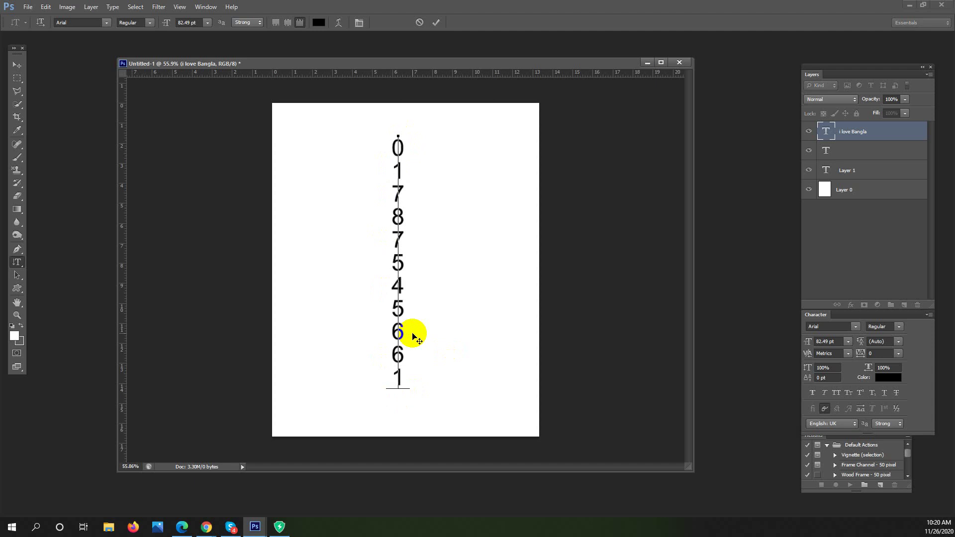
left_click(18, 78)
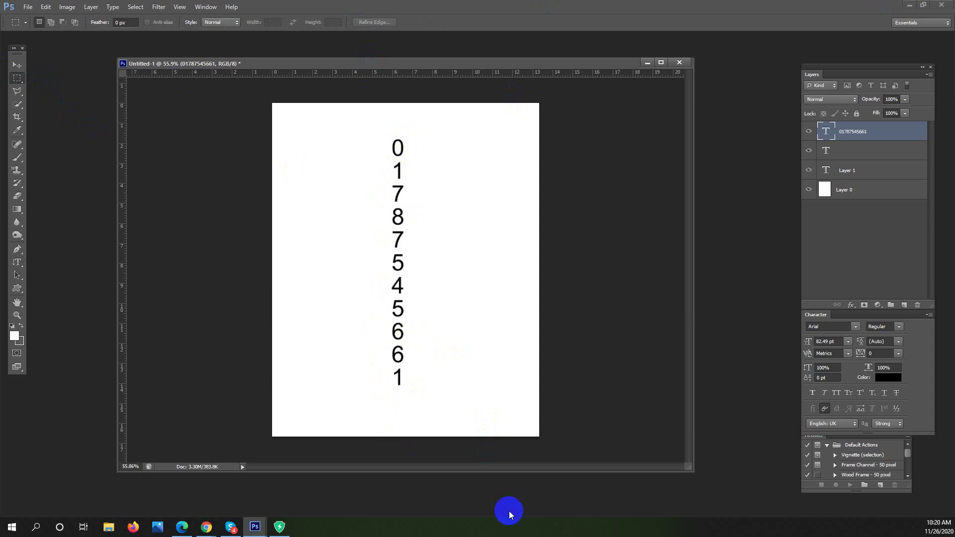
Select all the vertical digits and delete them
left_click(17, 262)
left_click_drag(396, 143, 396, 399)
key("Delete")
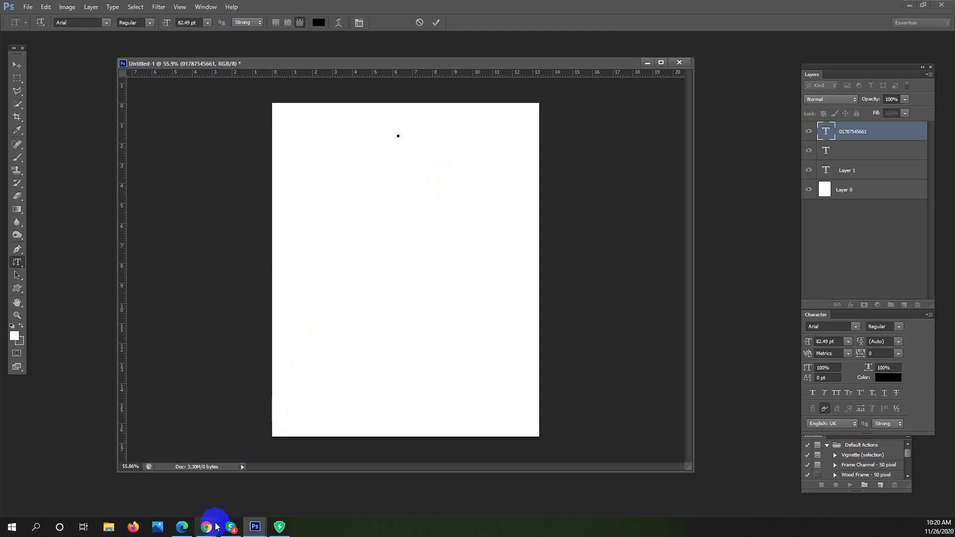
Preview Chrome's open windows to locate the Free Texting and Calling page
mouse_move(210, 531)
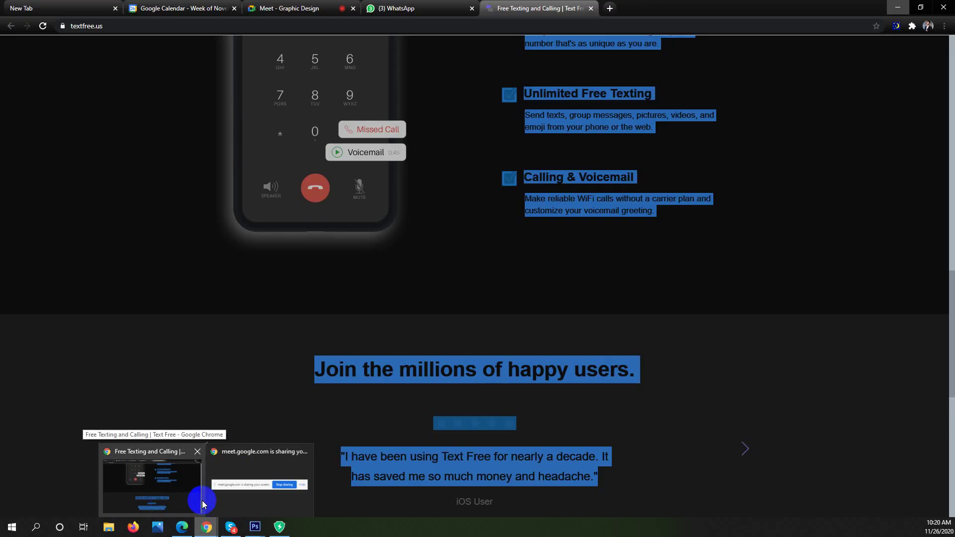
mouse_move(241, 492)
mouse_move(172, 485)
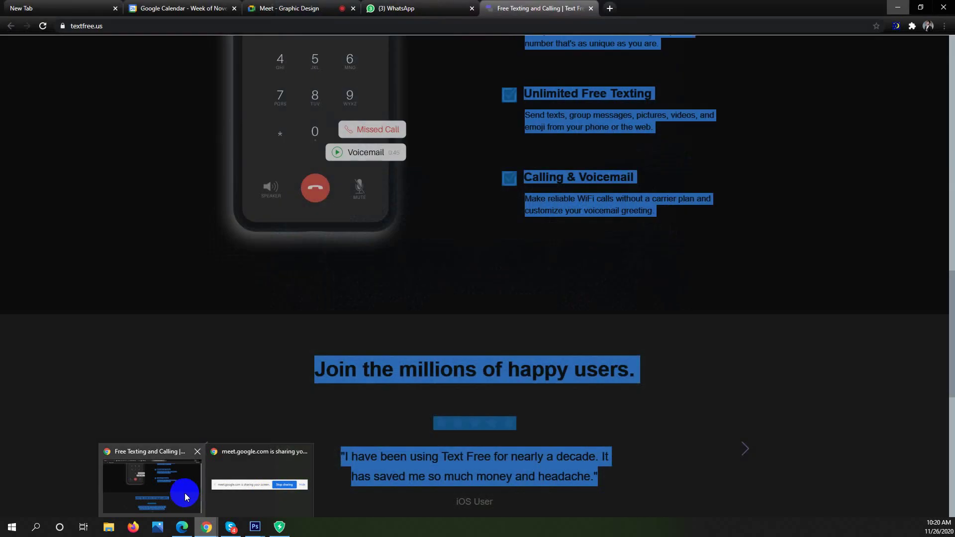
Switch to the Graphic Design Meet call and mute one participant for everyone
left_click(184, 494)
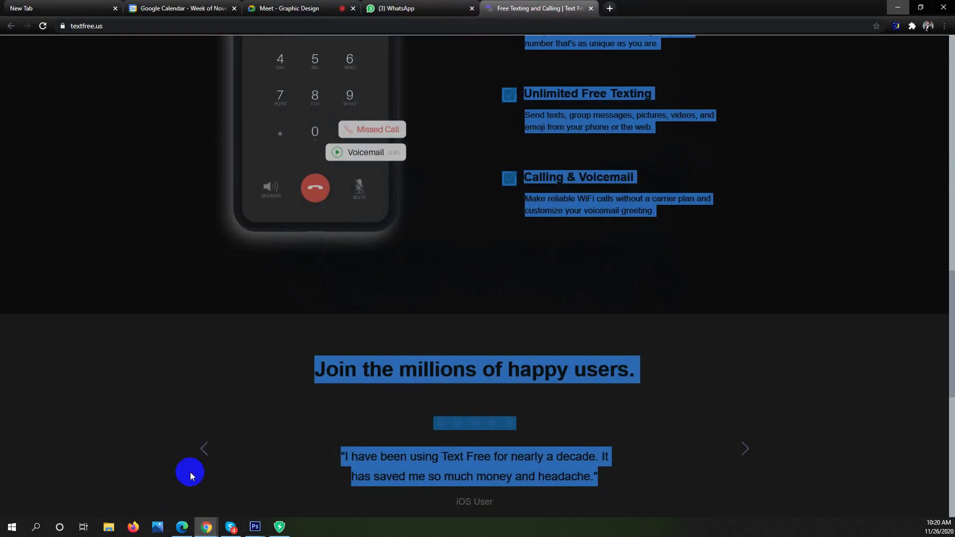
left_click(290, 7)
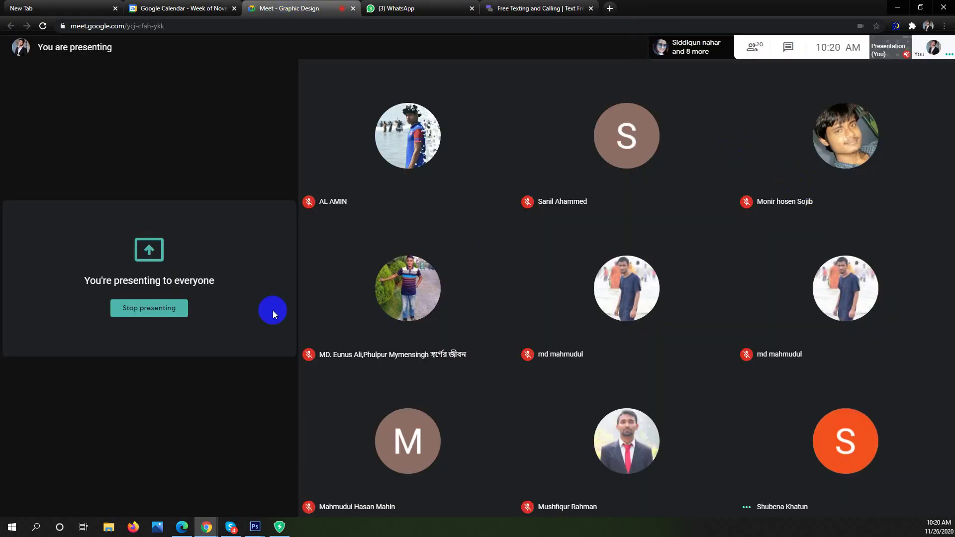
left_click(846, 443)
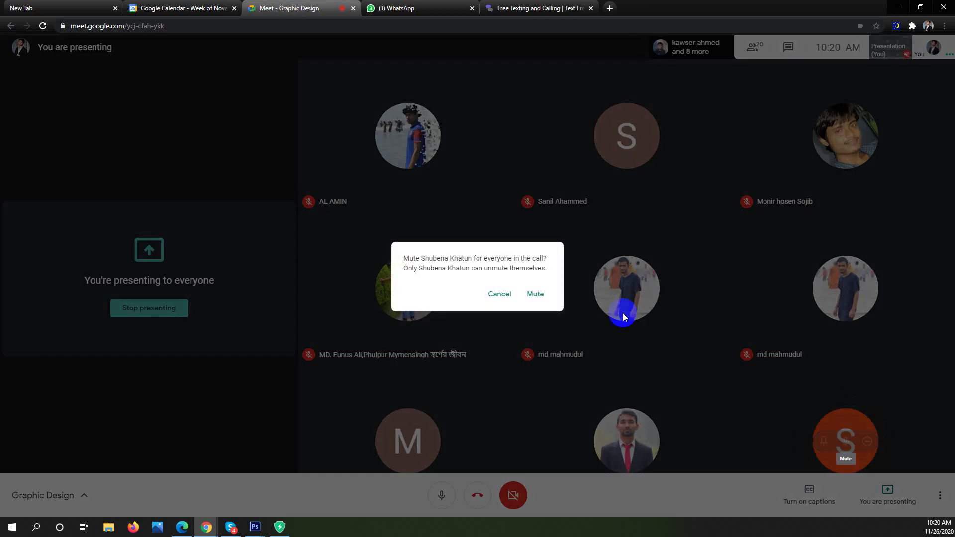
left_click(535, 294)
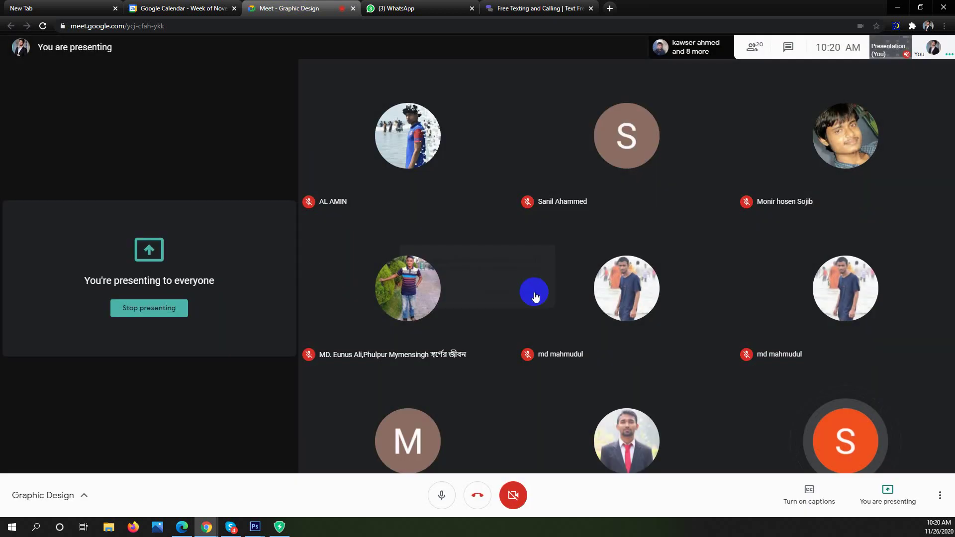
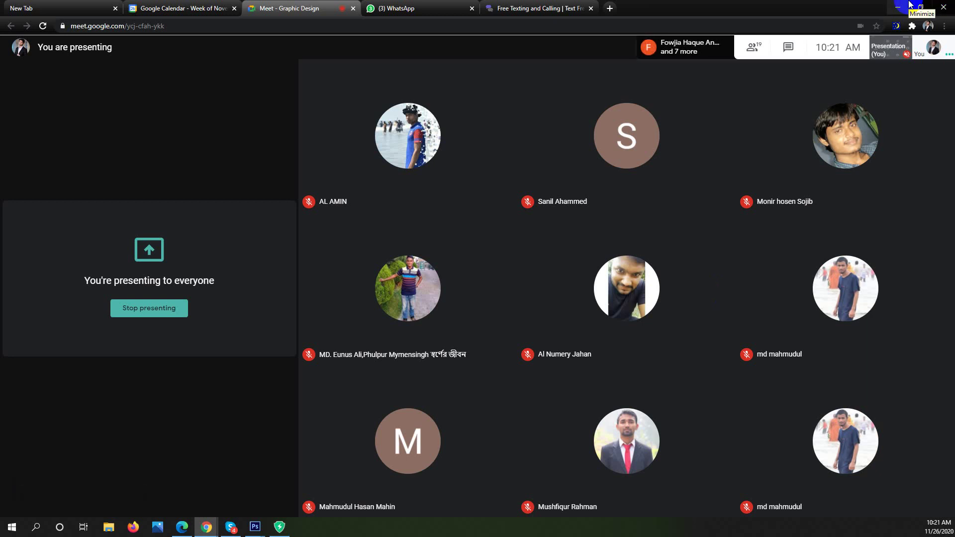
Minimize the Google Meet window so the Photoshop document is visible
left_click(909, 4)
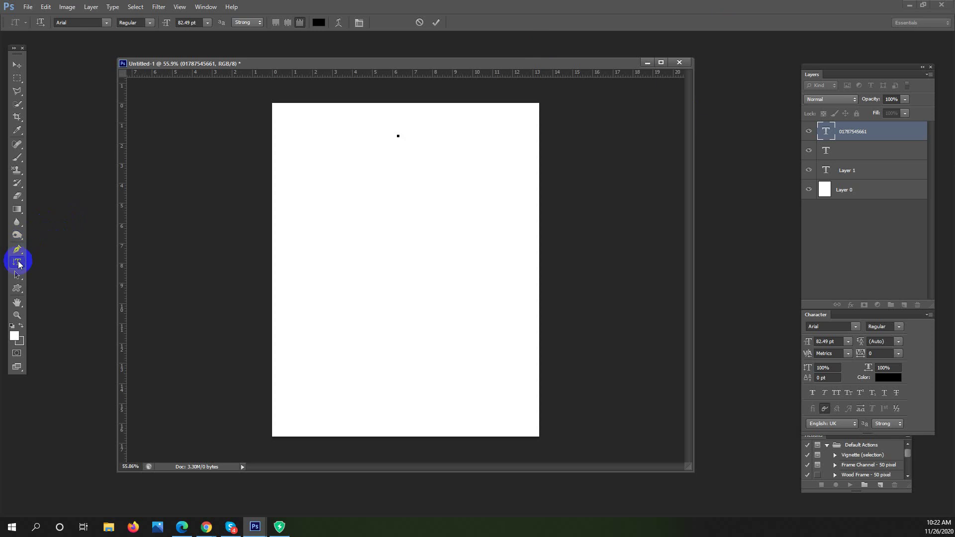
Choose the Horizontal Type Mask Tool from the Type tool flyout
left_click_drag(18, 263, 87, 269)
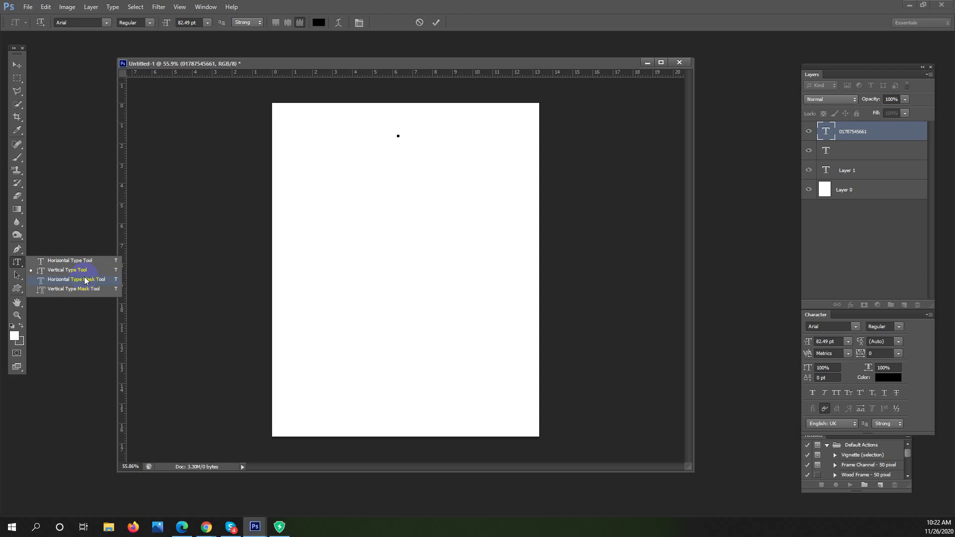
left_click(67, 279)
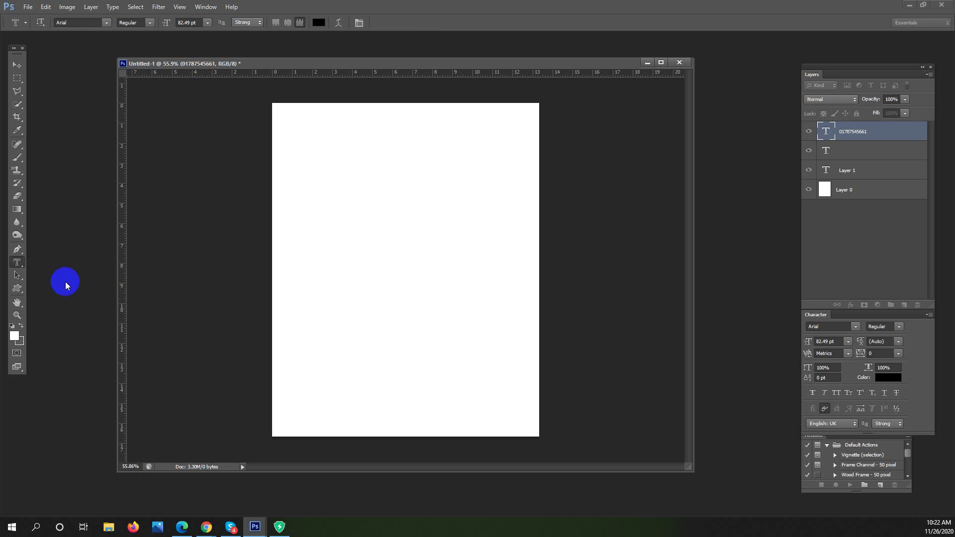
Type the mask text DUSRA DOFT on the page and move it toward the centre
left_click(280, 241)
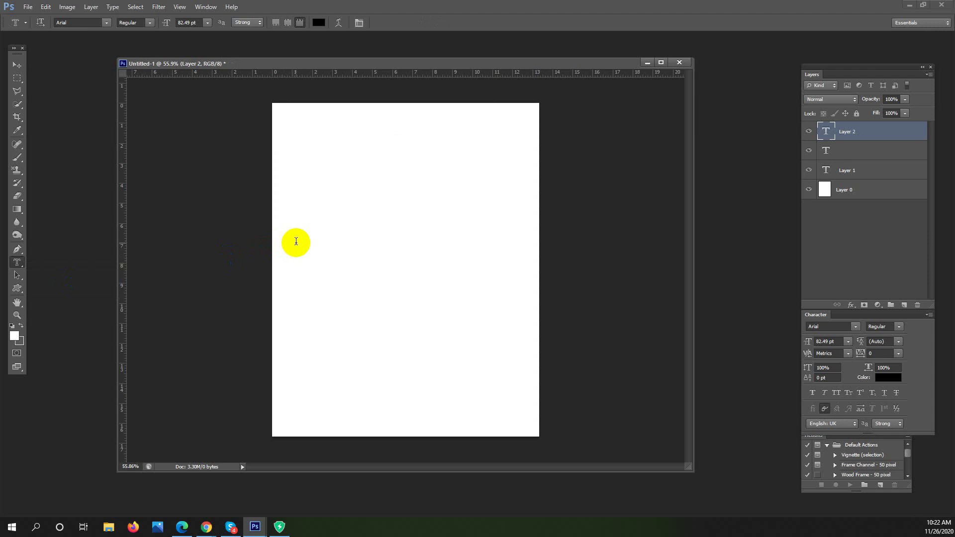
left_click(296, 242)
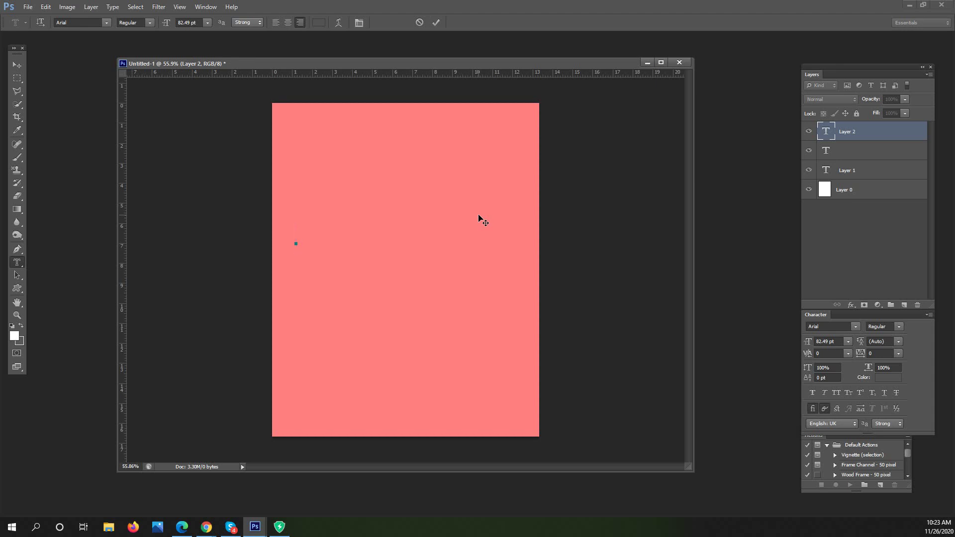
type("D")
type("U")
type("S")
type("RA DO")
type("FT")
left_click_drag(302, 181, 475, 184)
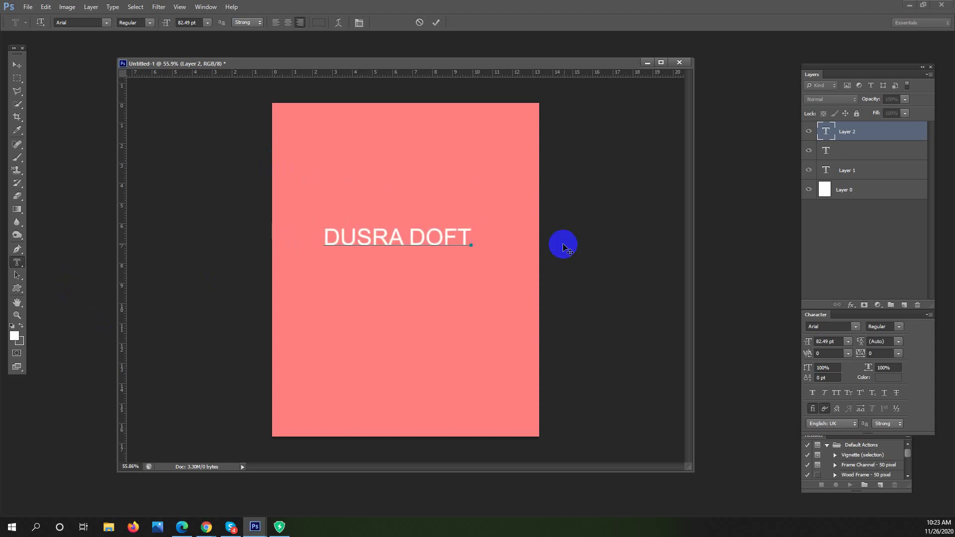
left_click_drag(324, 234, 478, 234)
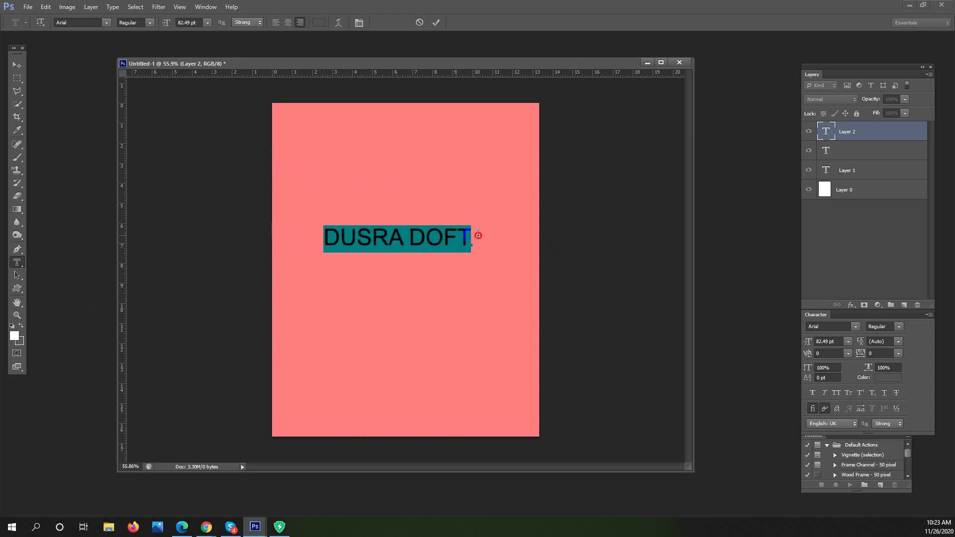
Set the lettering to Arial Black and start enlarging the font size
left_click(108, 25)
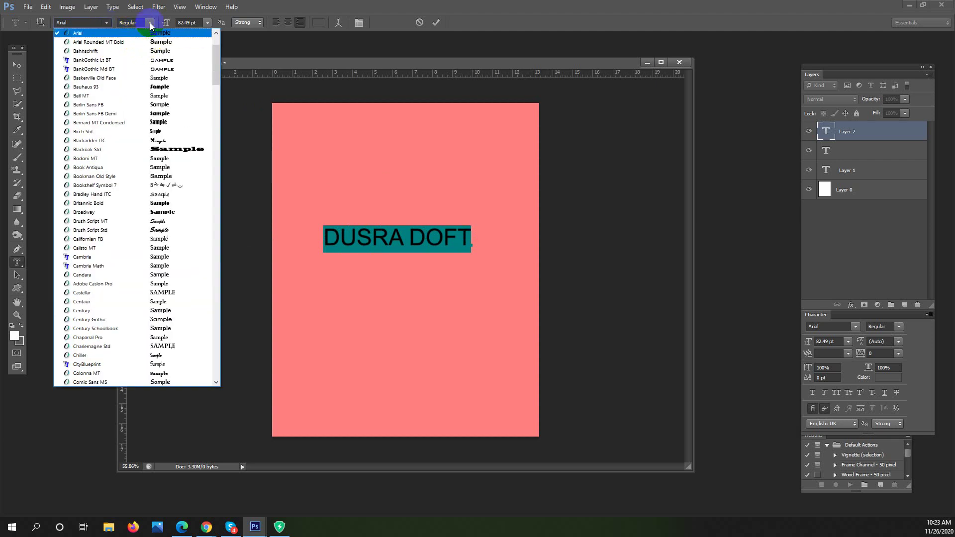
left_click(152, 26)
left_click(152, 26)
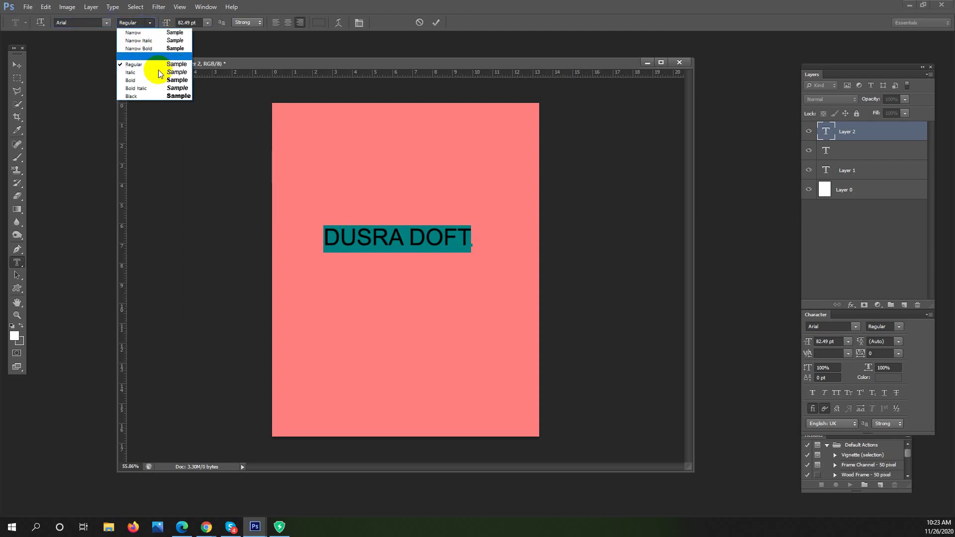
left_click(160, 96)
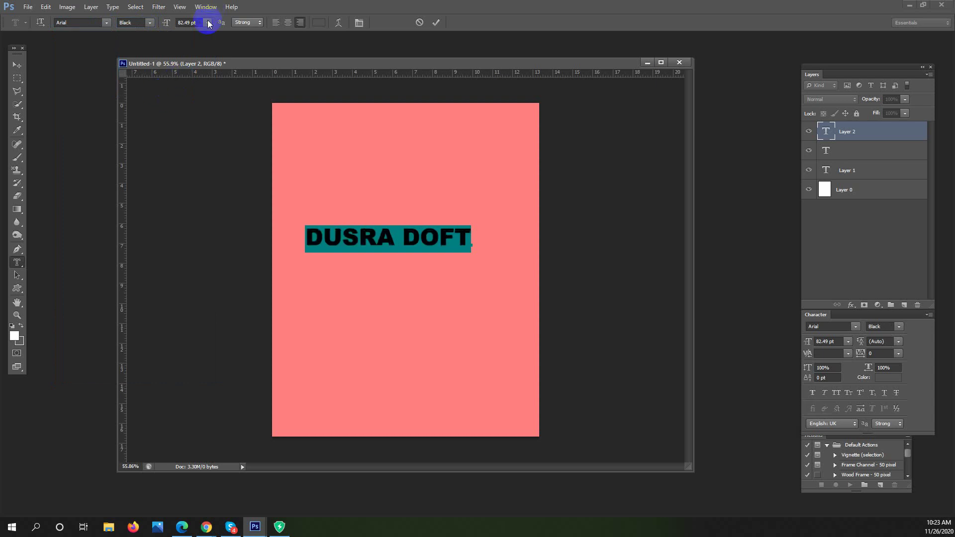
left_click(194, 23)
key("Up")
key("Up")
key("Up")
key("Up")
key("Up")
key("Up")
key("Up")
key("Up")
key("Up")
key("Up")
key("Up")
key("Up")
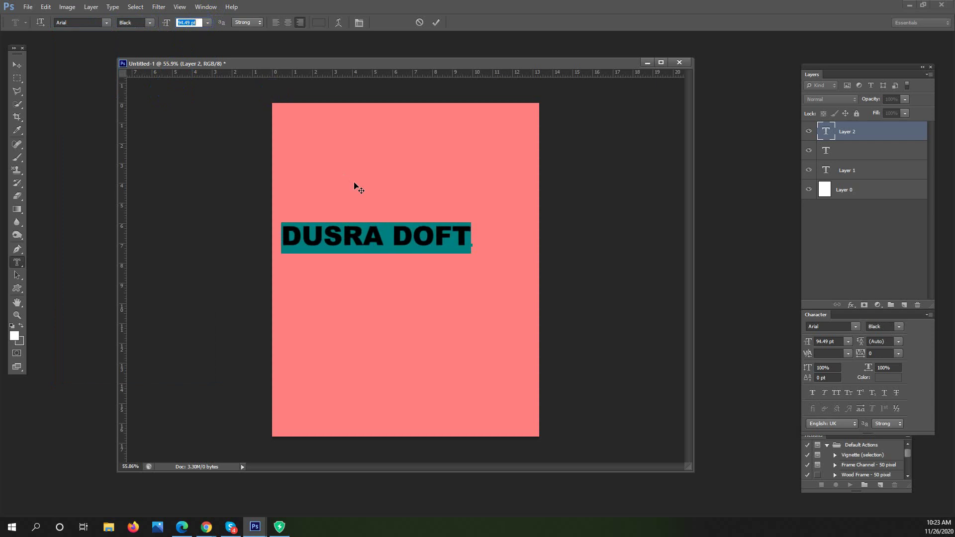
Raise the size to 113.49 pt, centre the text block, and finish the mask text
left_click_drag(350, 184, 379, 191)
left_click(249, 109)
left_click(198, 22)
key("Up")
key("Up")
key("Up")
key("Up")
key("Up")
key("Up")
key("Up")
key("Up")
key("Up")
key("Up")
key("Up")
key("Up")
key("Up")
key("Up")
key("Up")
key("Up")
key("Up")
key("Up")
key("Up")
left_click(444, 210)
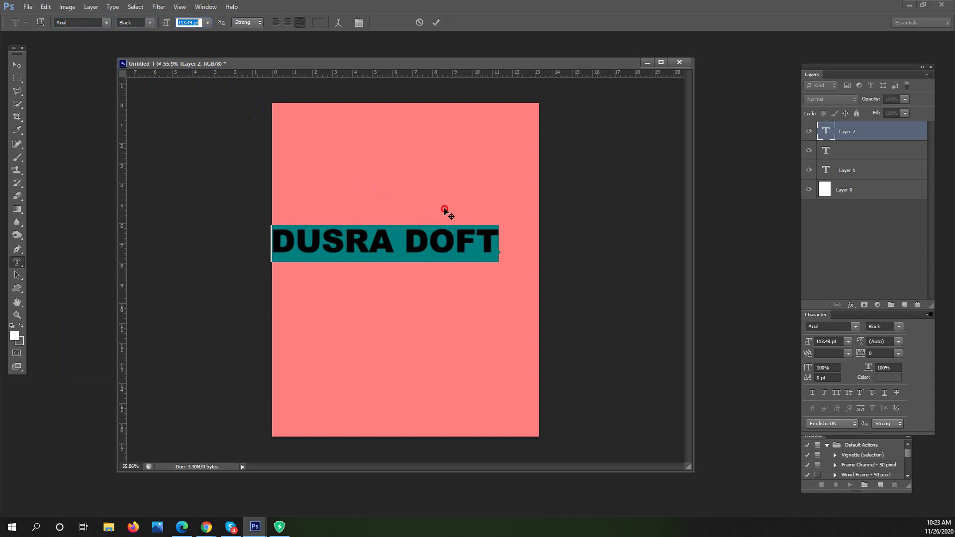
left_click_drag(444, 209, 452, 213)
left_click(254, 109)
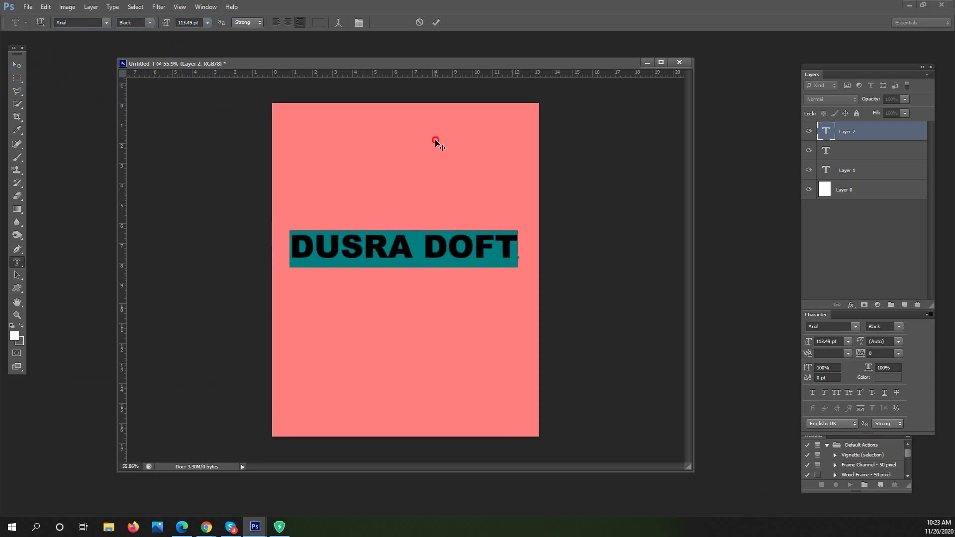
left_click(217, 204)
left_click(17, 79)
Commit the DUSRA DOFT mask as a selection and zoom in to 110%
left_click(169, 120)
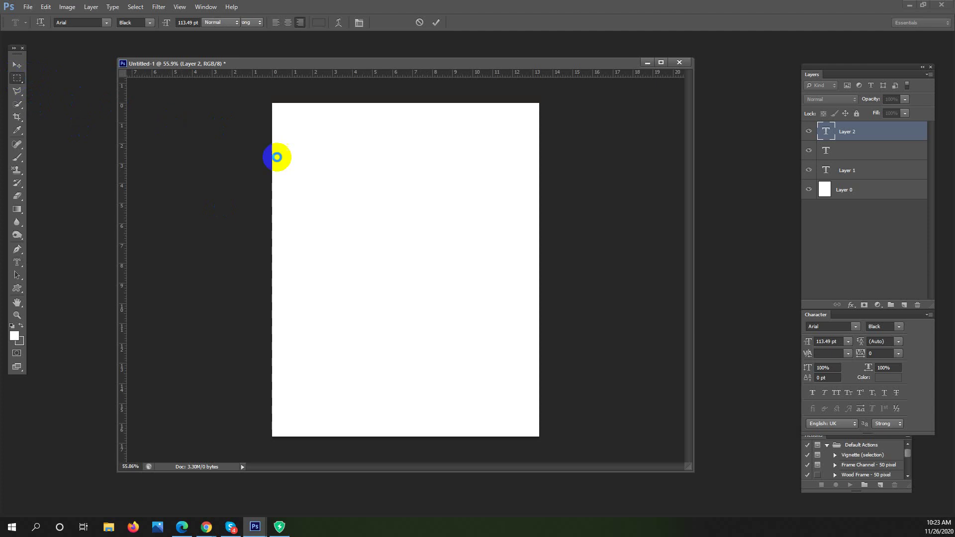
left_click(16, 79)
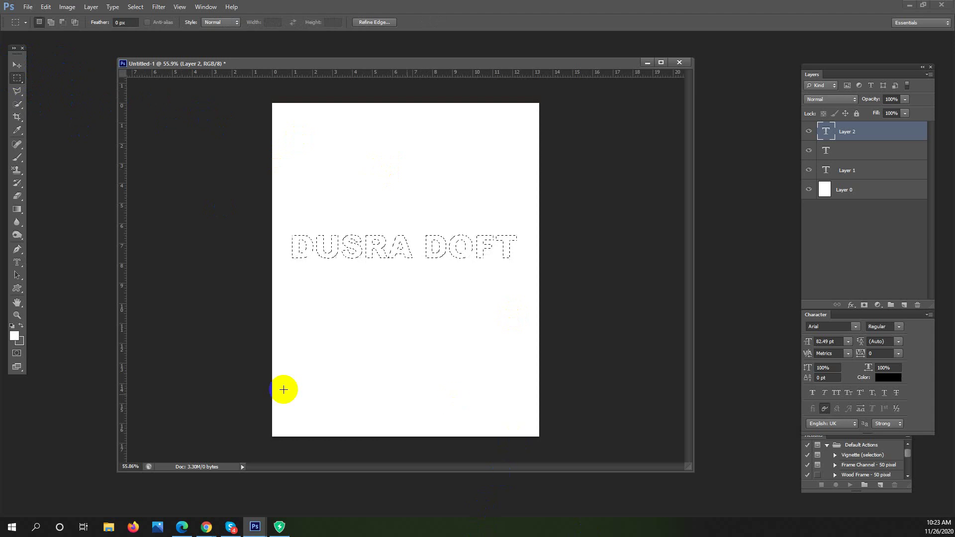
left_click(17, 65)
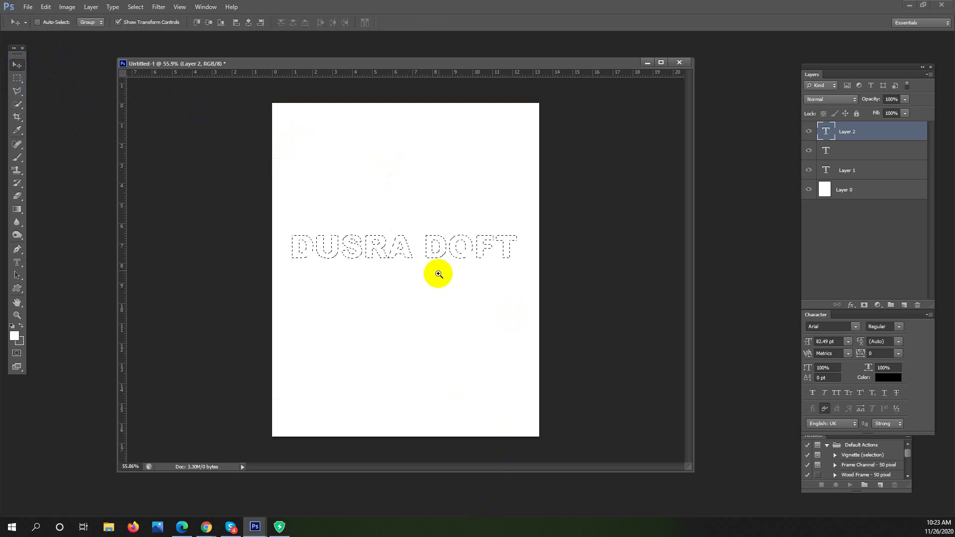
left_click_drag(379, 244, 410, 245)
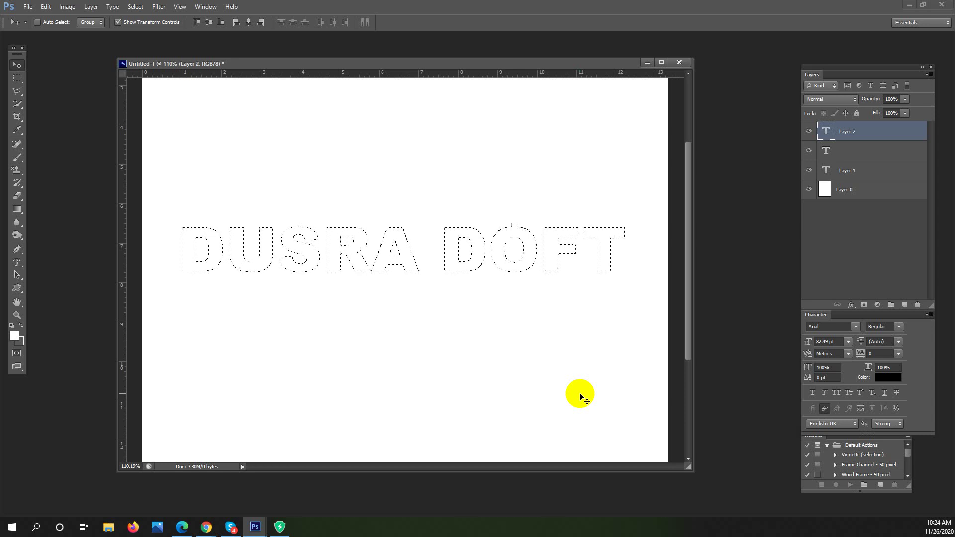
Try editing the mask text, recommit it, then clear the letter-shaped selection
left_click(17, 262)
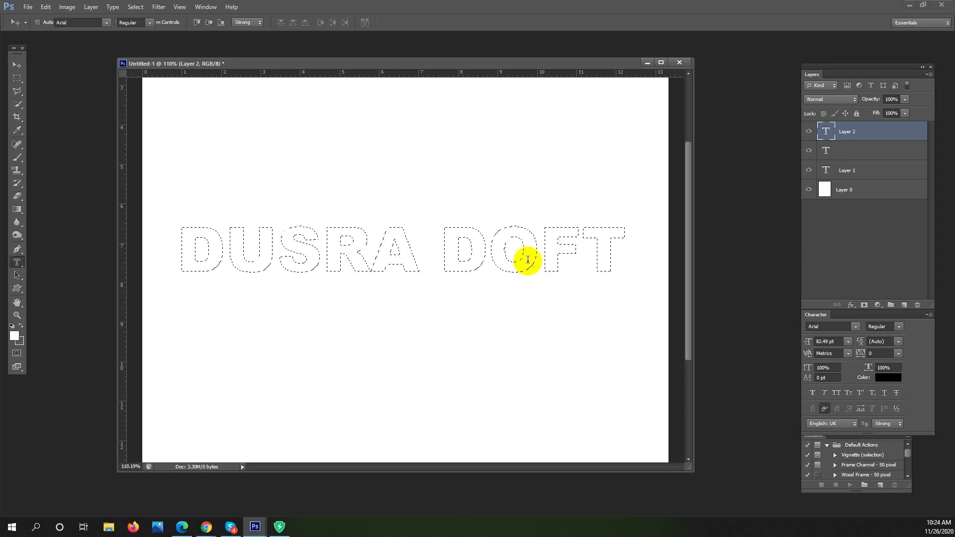
left_click(481, 257)
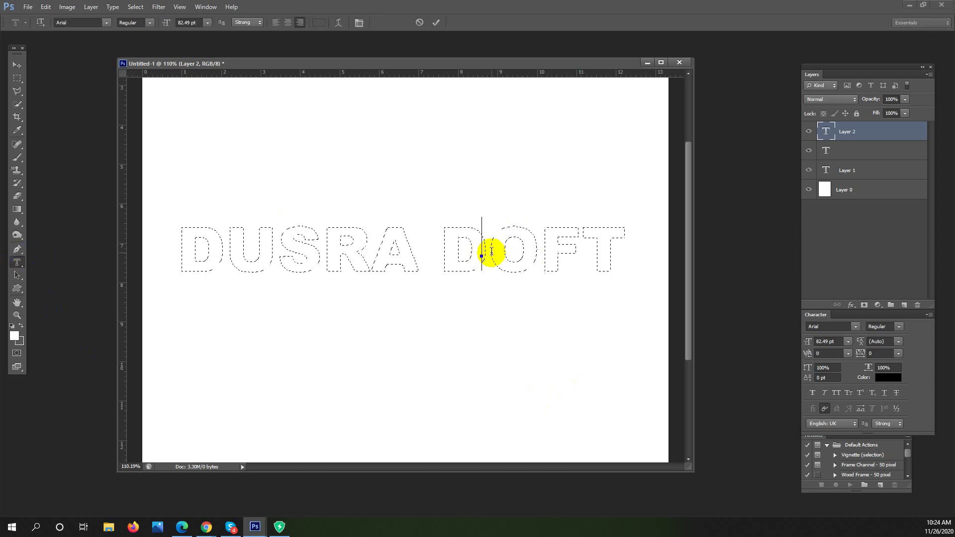
left_click(436, 251)
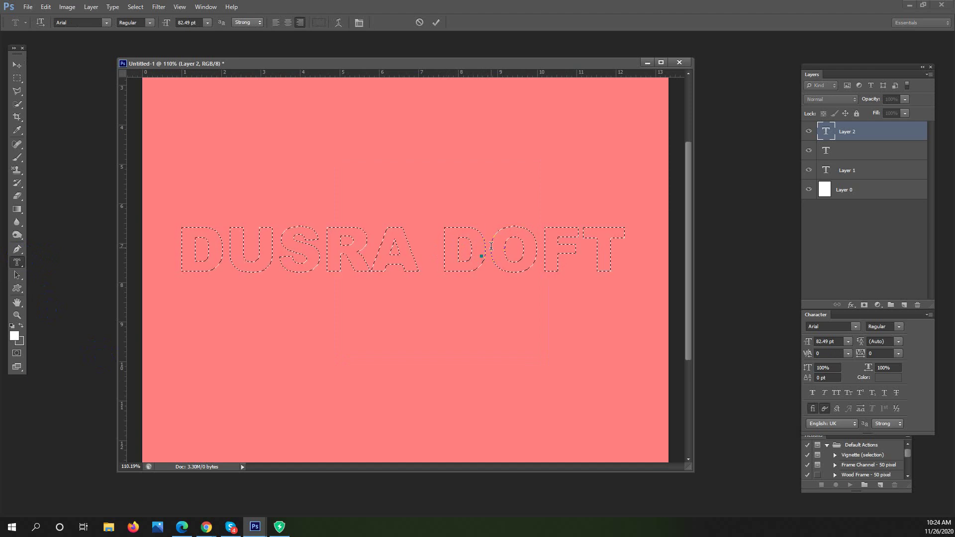
left_click(16, 64)
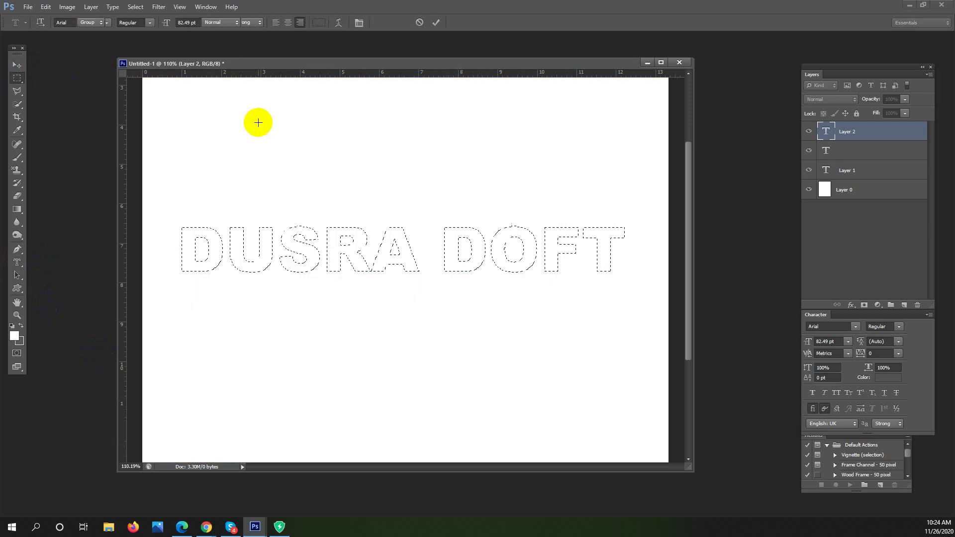
key("ctrl+d")
Type new mask text DUSRA SOFT on the page and move it rightward
key("m")
left_click(17, 262)
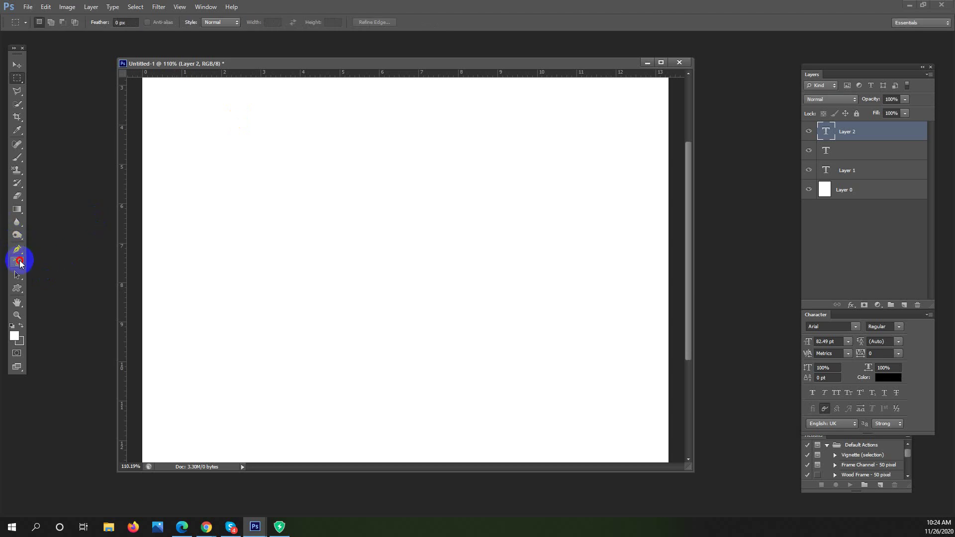
left_click(186, 291)
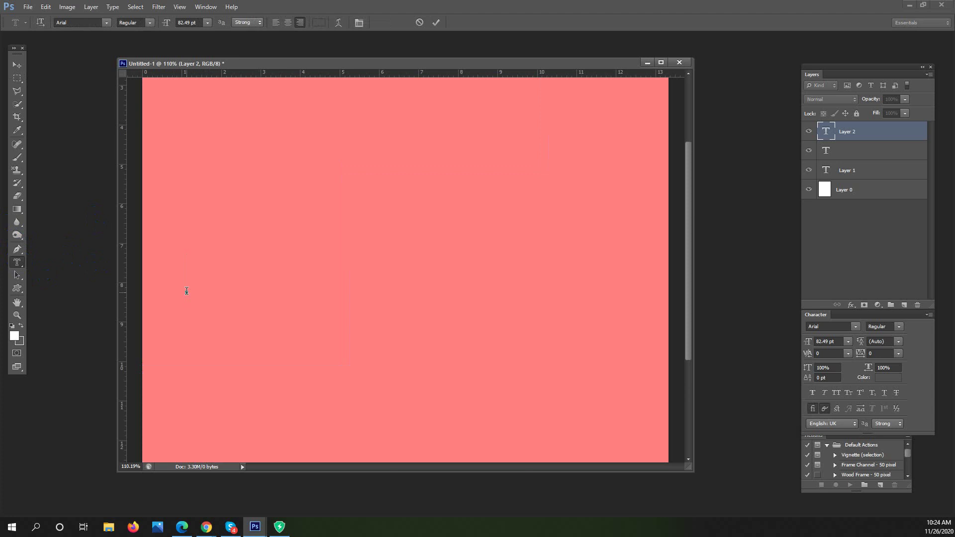
type("DU")
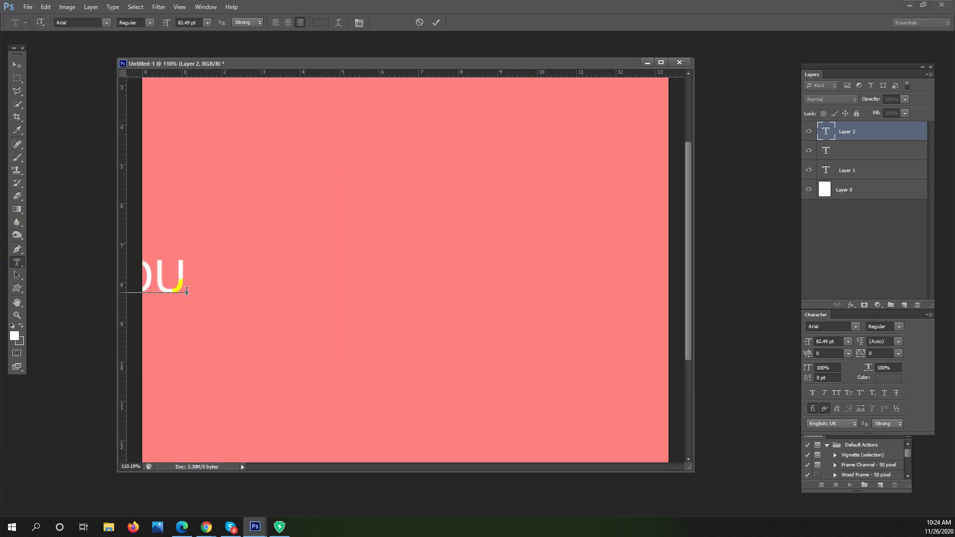
type("SSERA S")
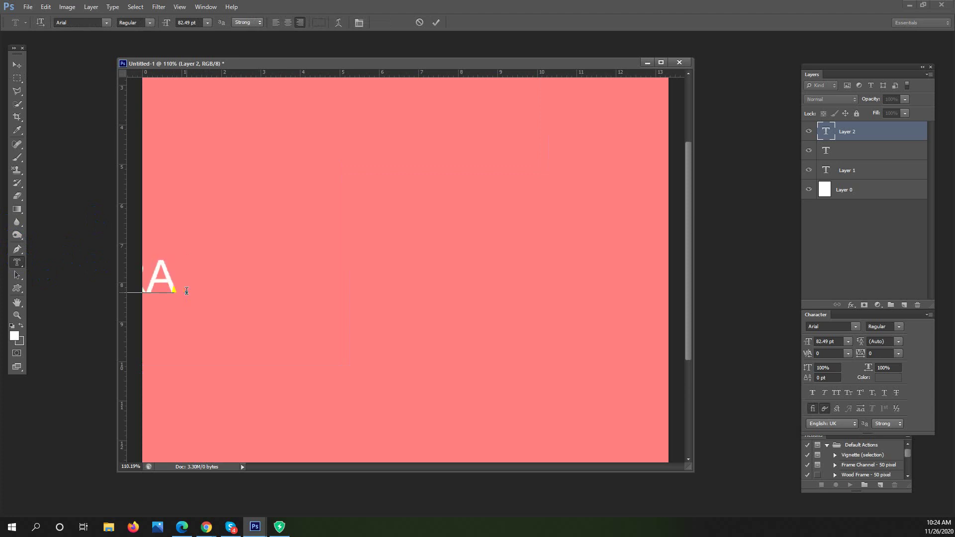
type("OFT")
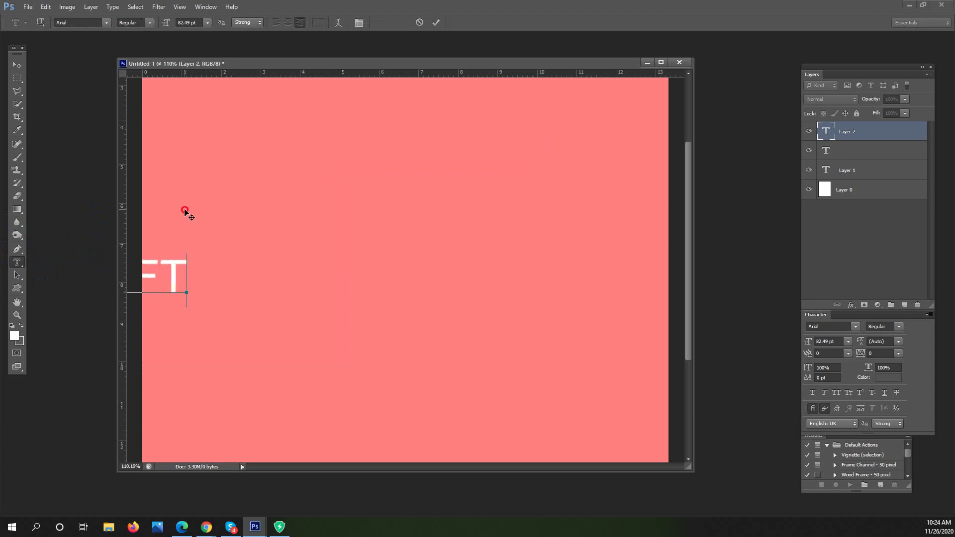
left_click_drag(186, 211, 496, 207)
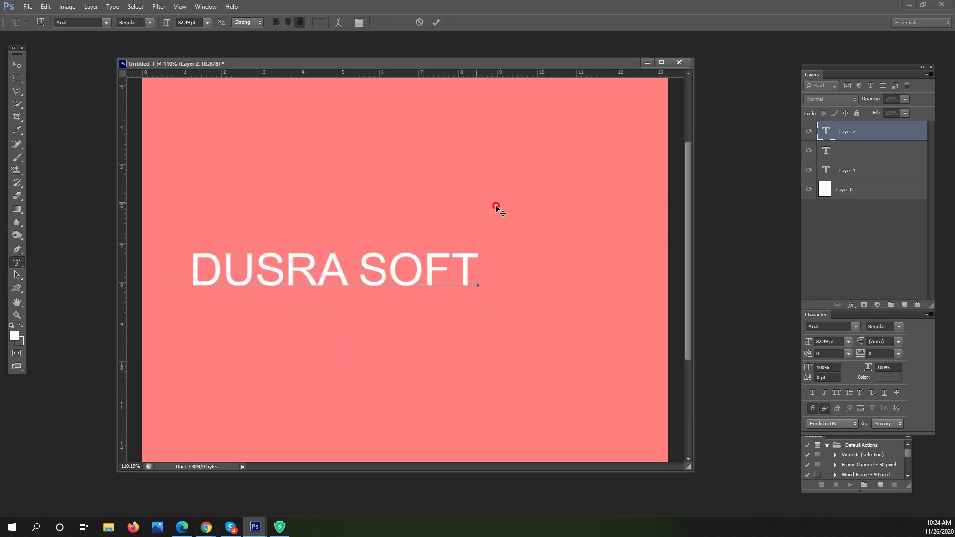
left_click_drag(213, 271, 568, 294)
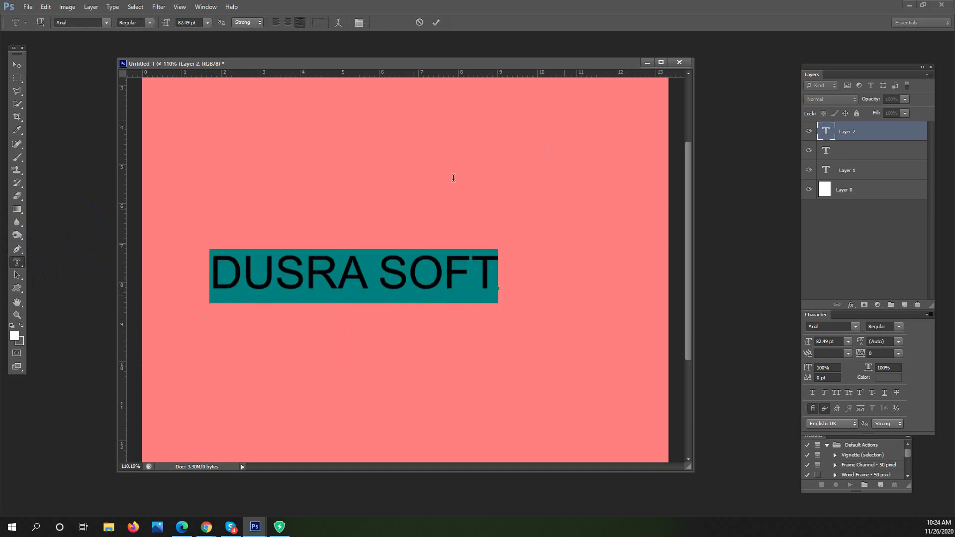
Set DUSRA SOFT to Arial Black at 106.49 pt, reposition it, and commit the selection
left_click(105, 23)
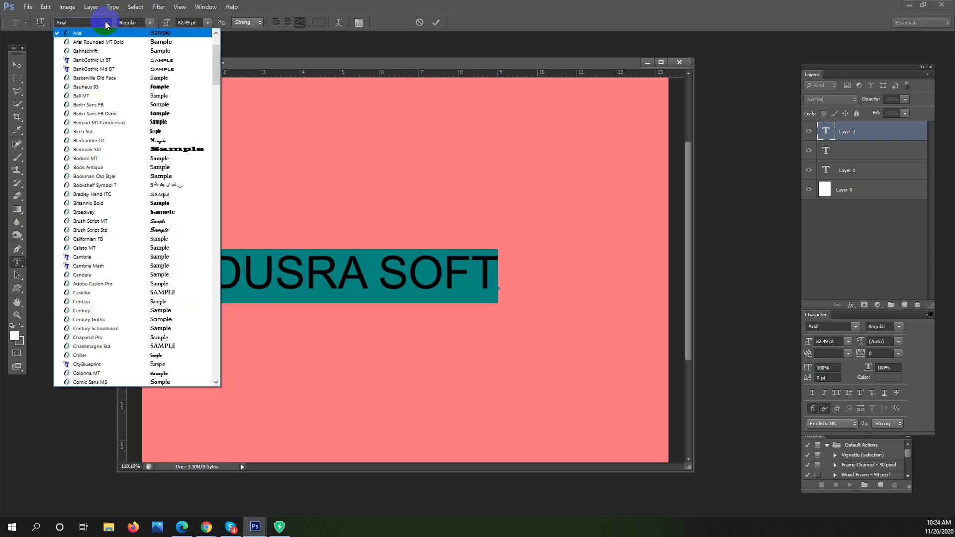
left_click(149, 23)
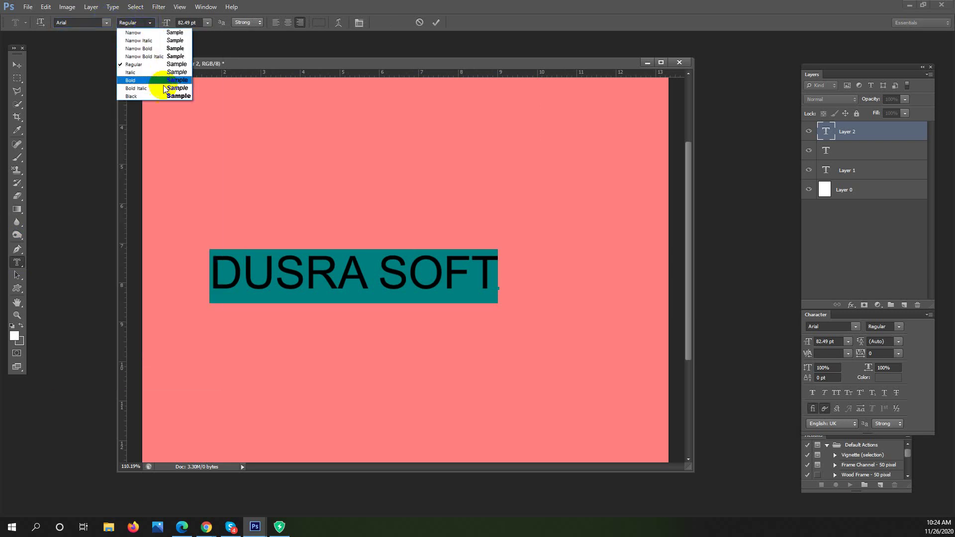
left_click(165, 94)
left_click(200, 22)
scroll(200, 22, "up", 20)
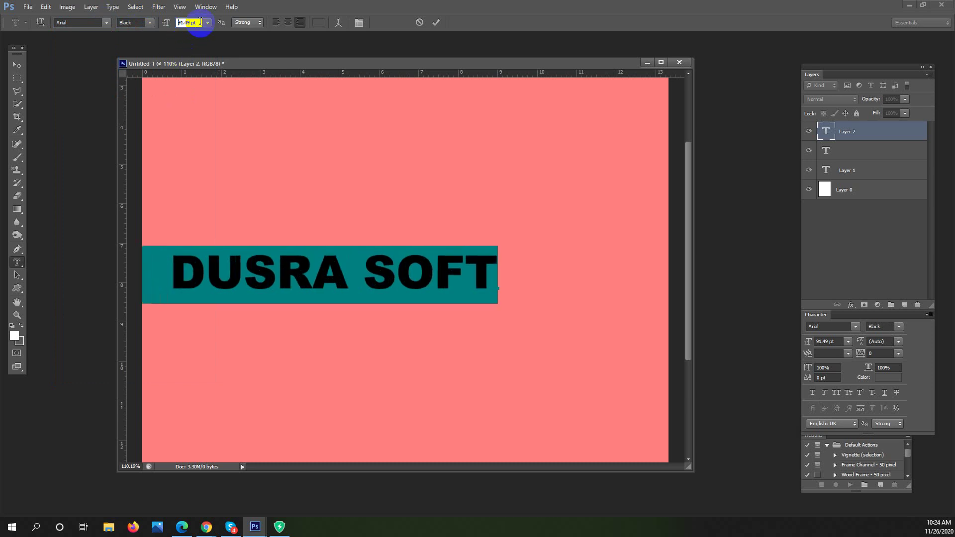
scroll(200, 22, "up", 2)
left_click_drag(320, 196, 374, 197)
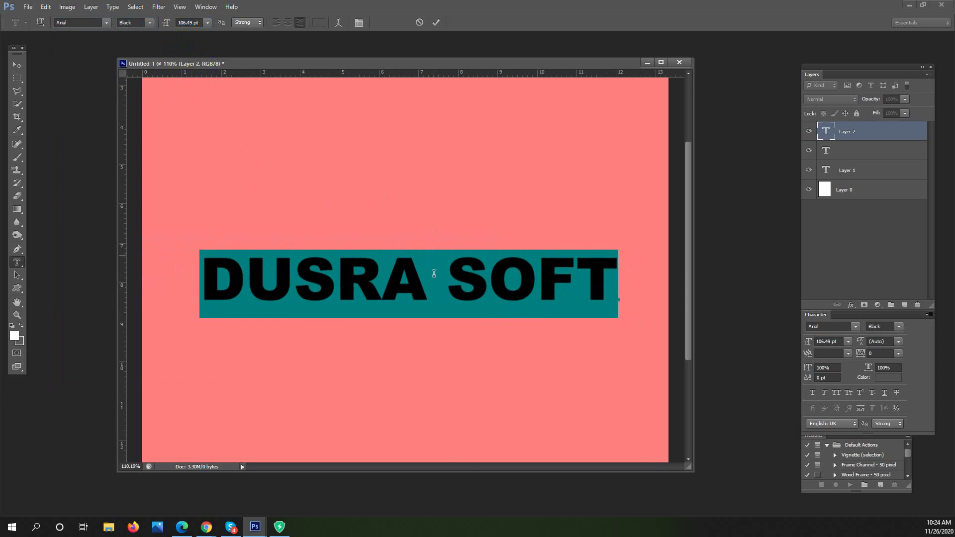
left_click_drag(433, 278, 431, 280)
left_click(18, 79)
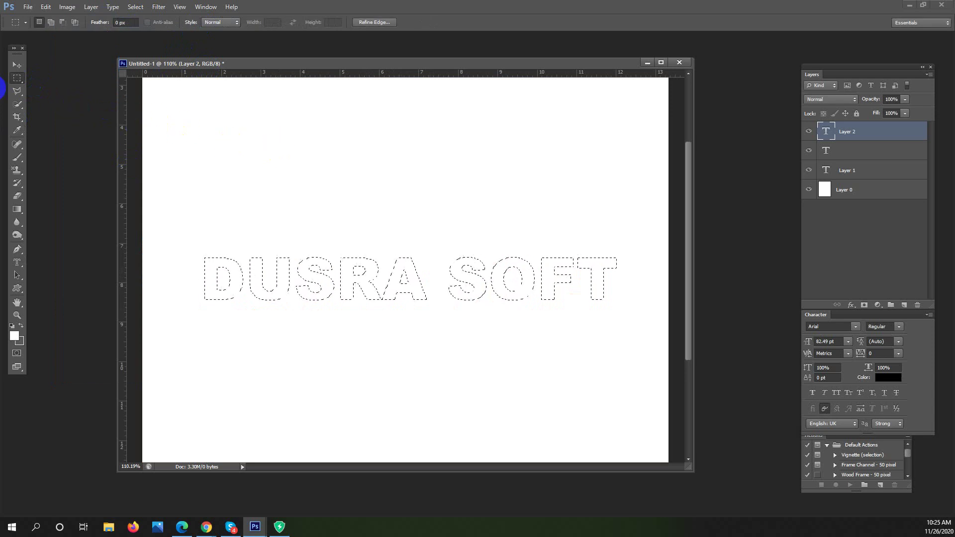
Enlarge the document window and zoom to about 132% on the DUSRA SOFT outline
left_click_drag(730, 480, 740, 486)
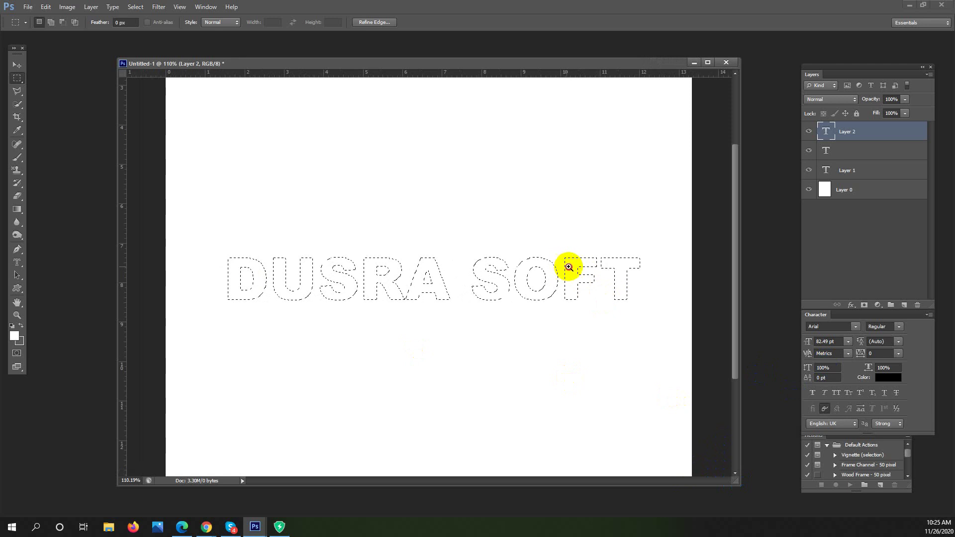
left_click_drag(567, 267, 576, 267)
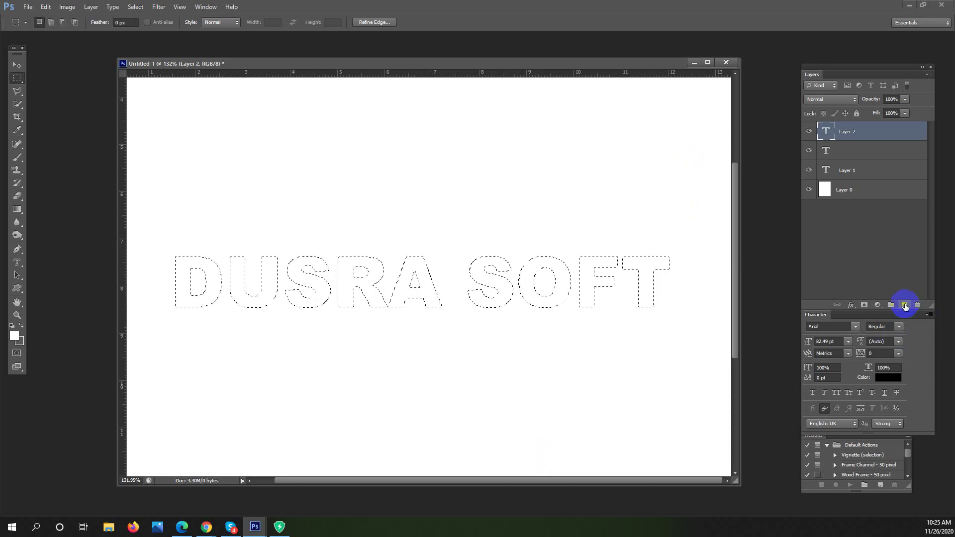
Add a new empty layer and set the brush foreground colour to magenta #d803a8
key("ctrl+shift+alt+n")
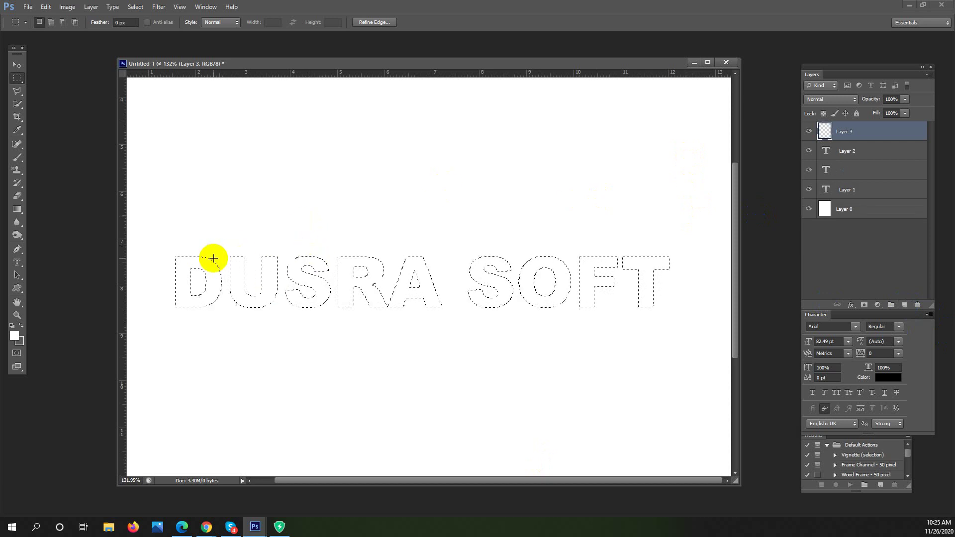
left_click(17, 157)
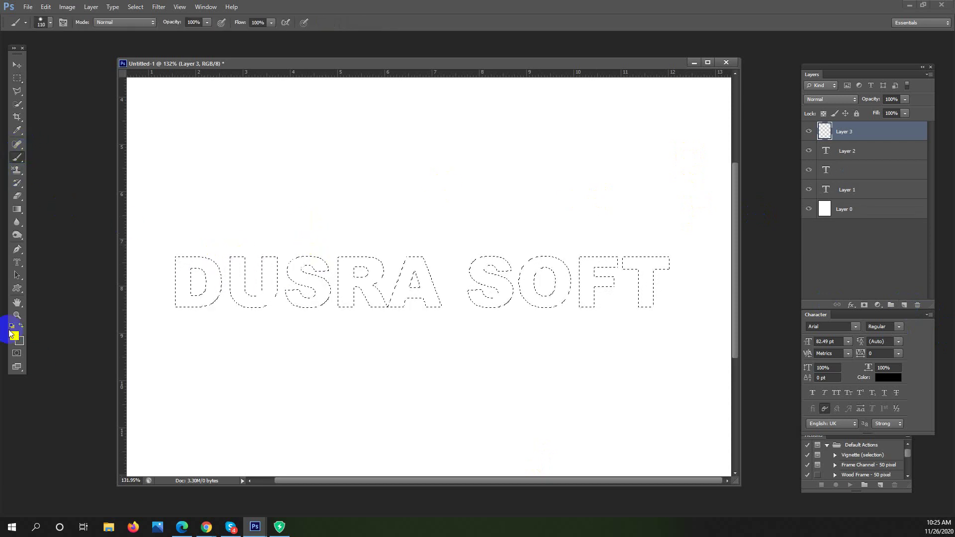
left_click(310, 312, "alt")
left_click(14, 336)
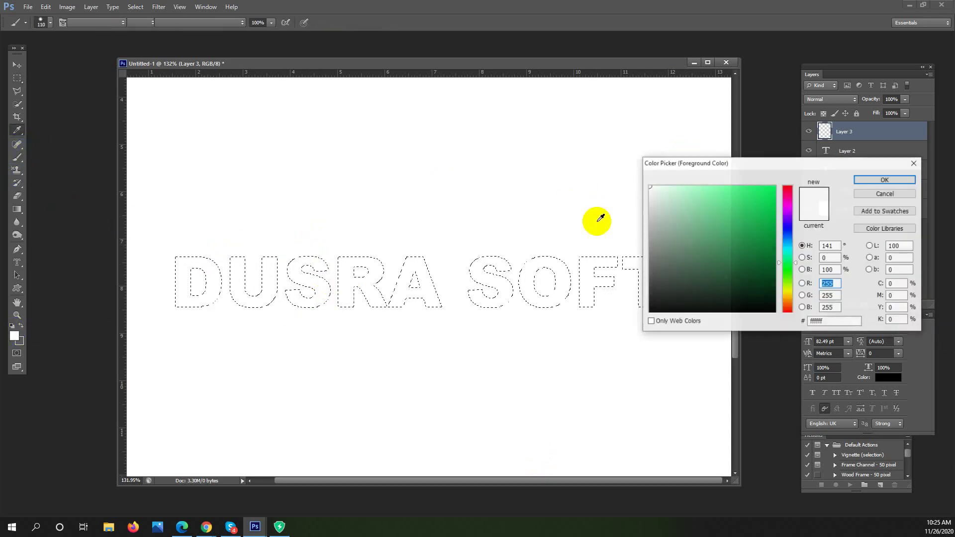
left_click_drag(739, 251, 777, 247)
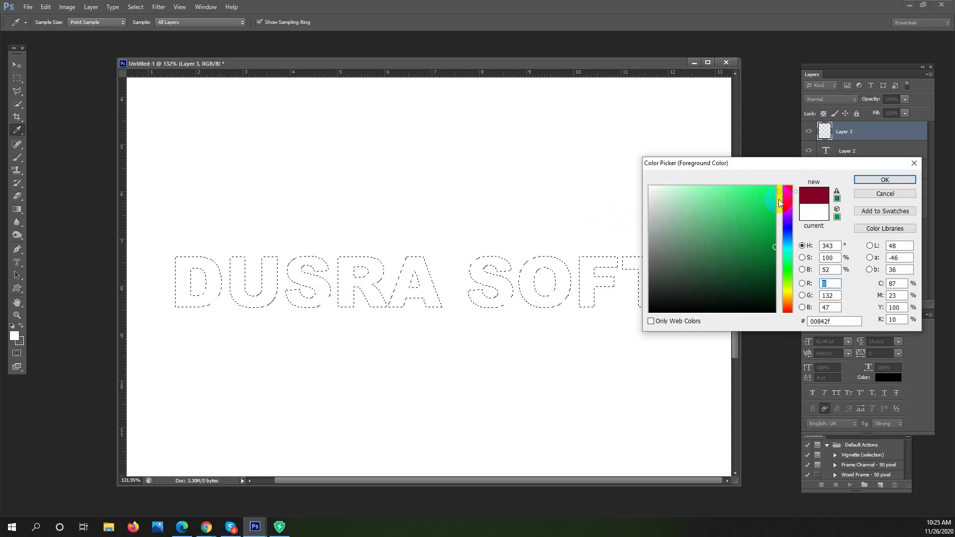
left_click(788, 201)
left_click(774, 205)
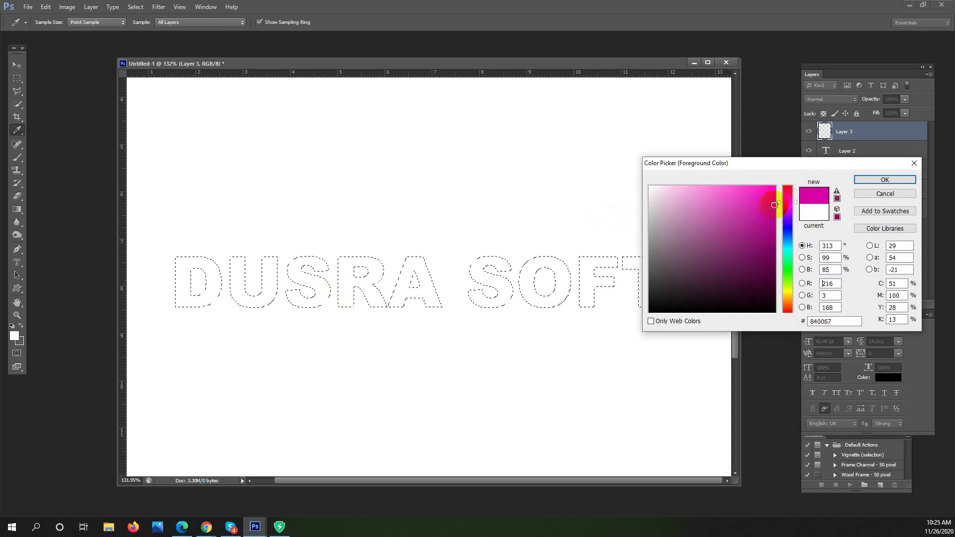
key("b")
left_click(875, 179)
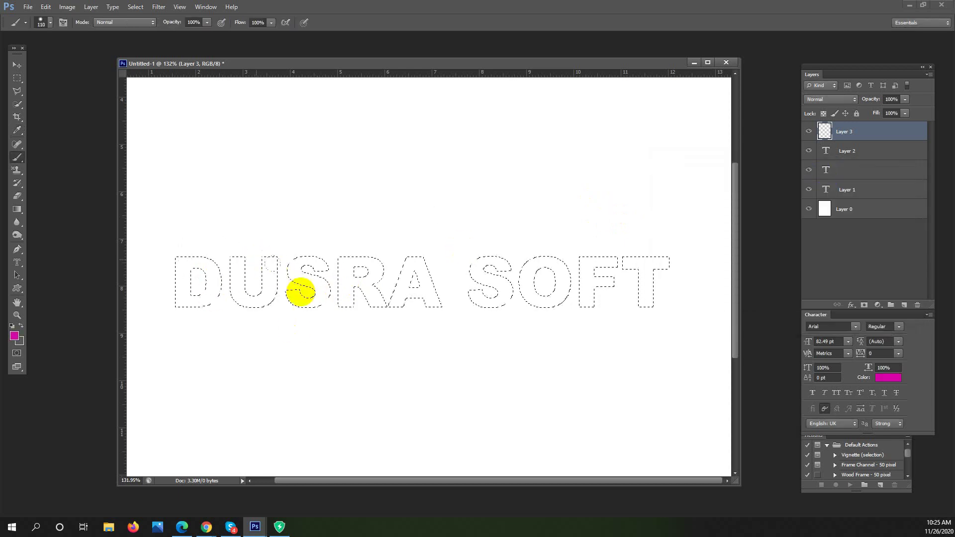
Set the brush to 73 px and paint the letter D magenta
right_click(320, 290)
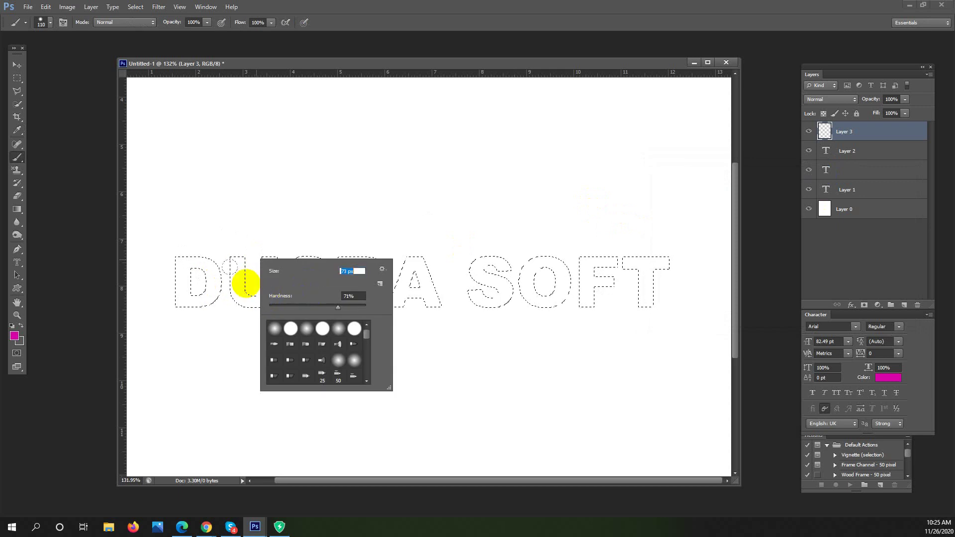
left_click_drag(304, 285, 304, 284)
key("Return")
left_click_drag(205, 301, 182, 253)
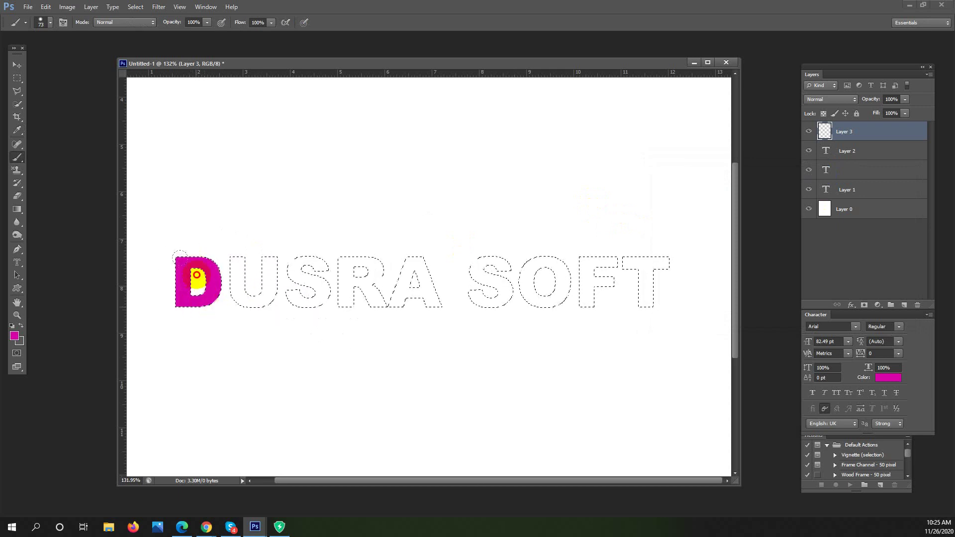
Admit the waiting participant in Google Meet, then return to Photoshop
left_click(207, 526)
left_click(190, 487)
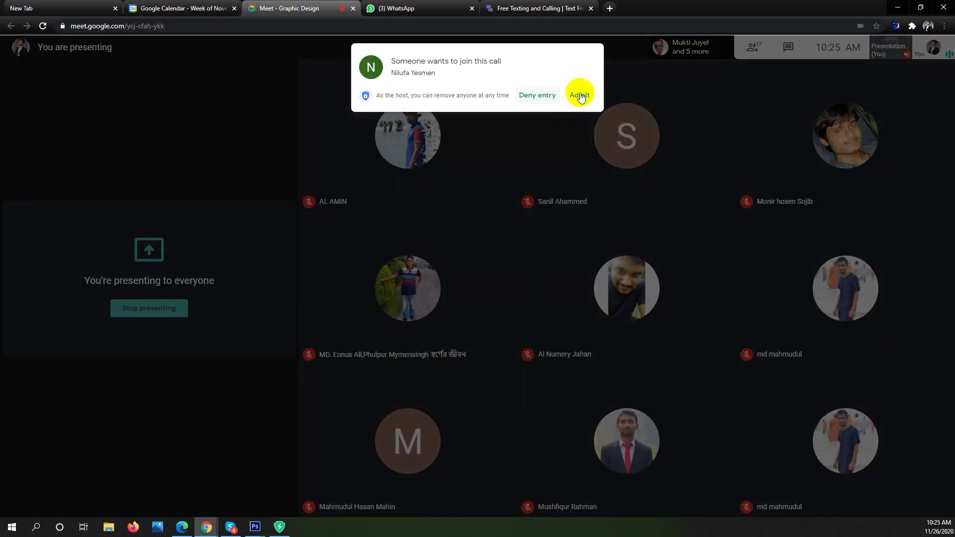
left_click(579, 97)
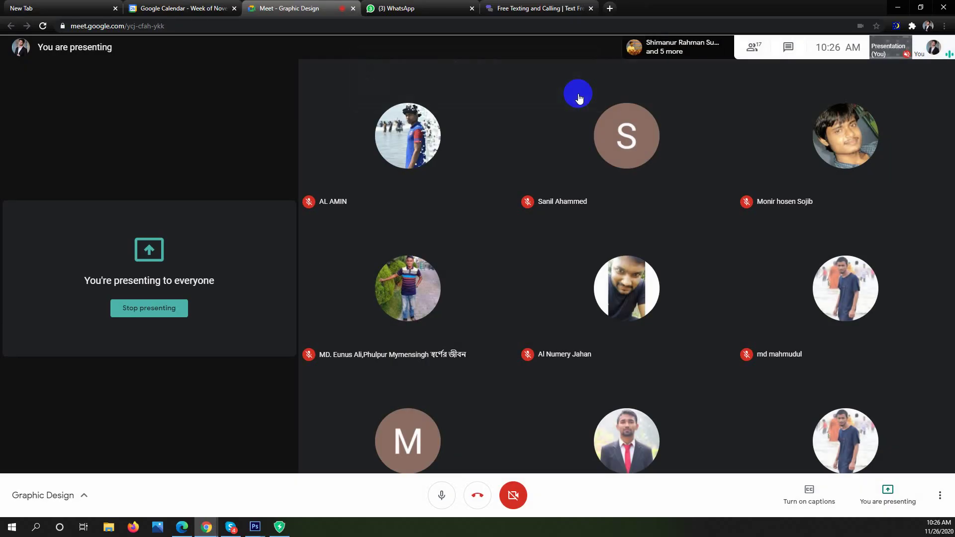
left_click(898, 7)
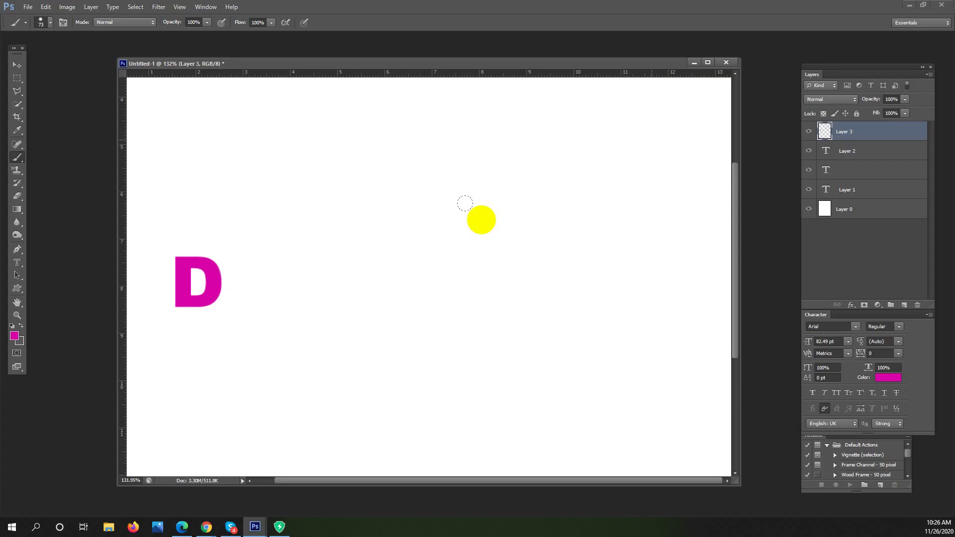
Paint the U dark grey, then the bottom of S and letter tops green
left_click(20, 325)
mouse_move(254, 277)
left_mouse_down()
mouse_move(253, 262)
mouse_move(252, 288)
left_mouse_up()
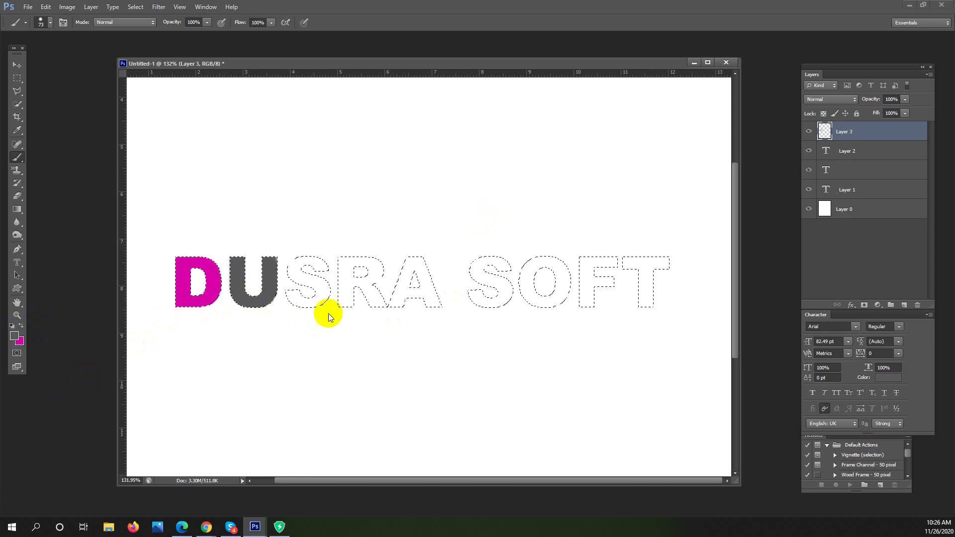
left_click(768, 251)
type("145")
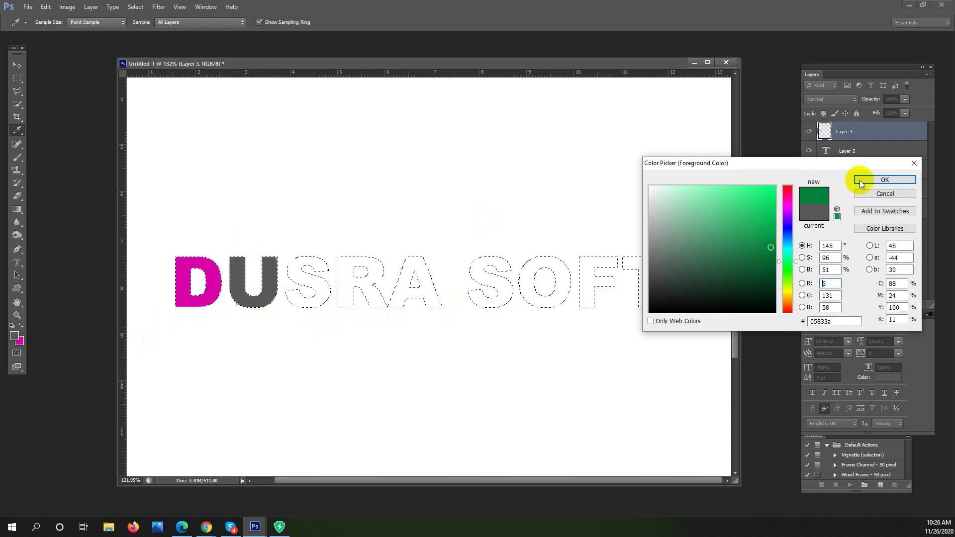
left_click(860, 180)
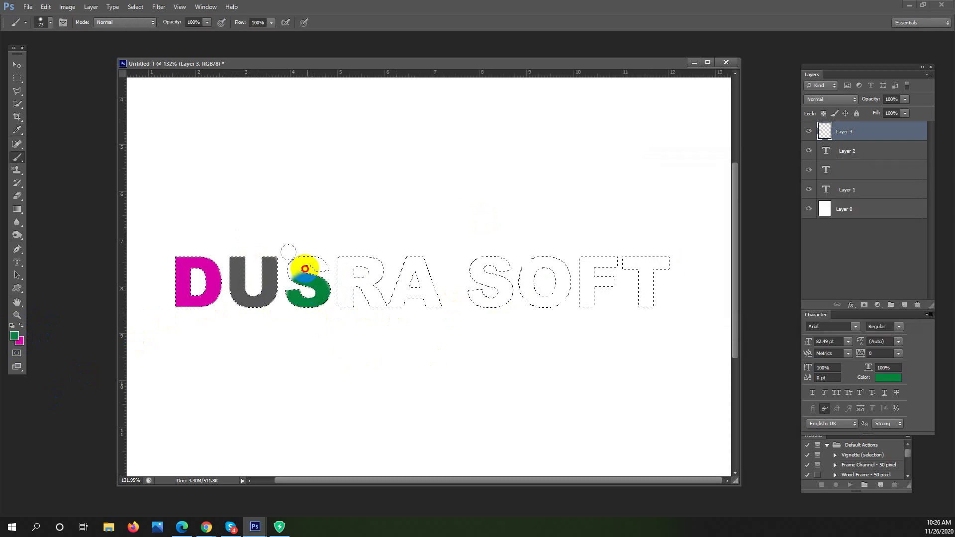
left_click(314, 309)
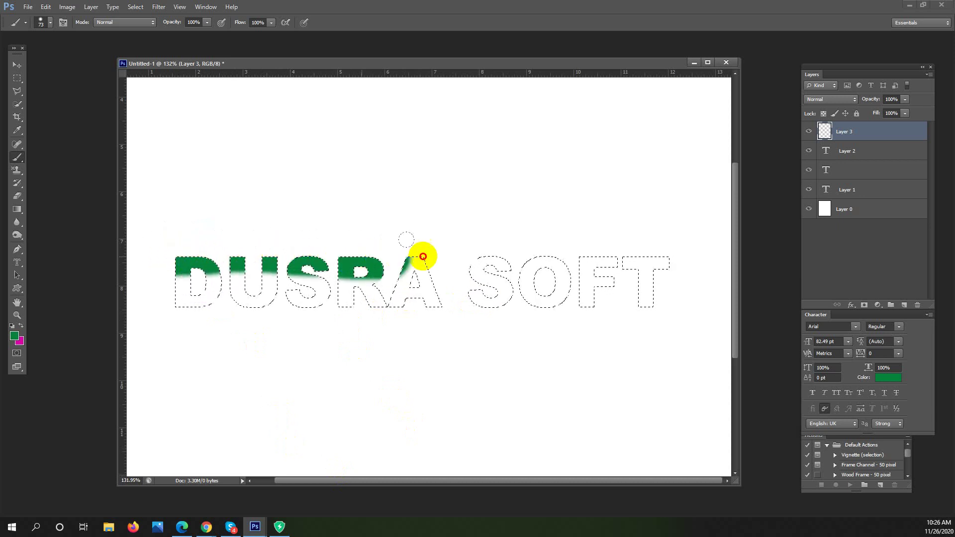
left_click_drag(602, 253, 693, 256)
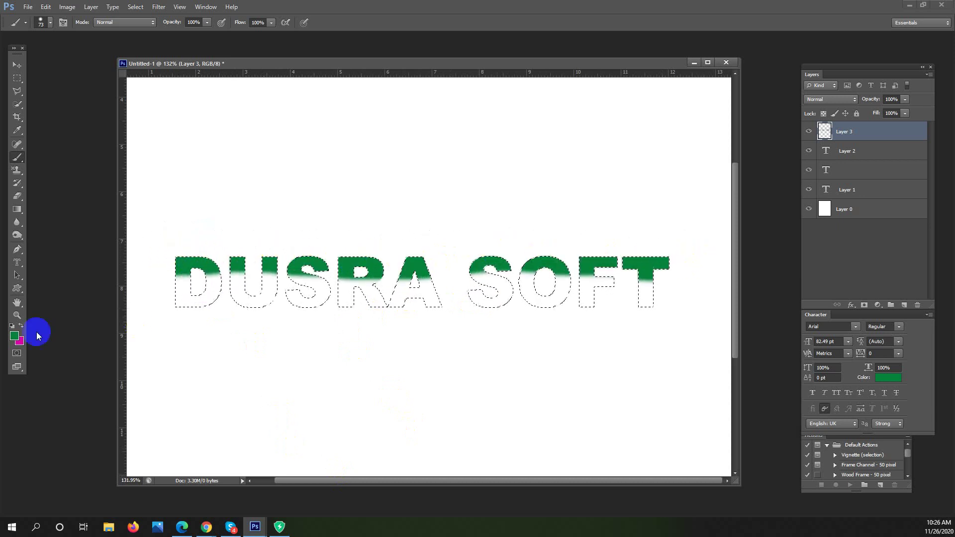
left_click(22, 327)
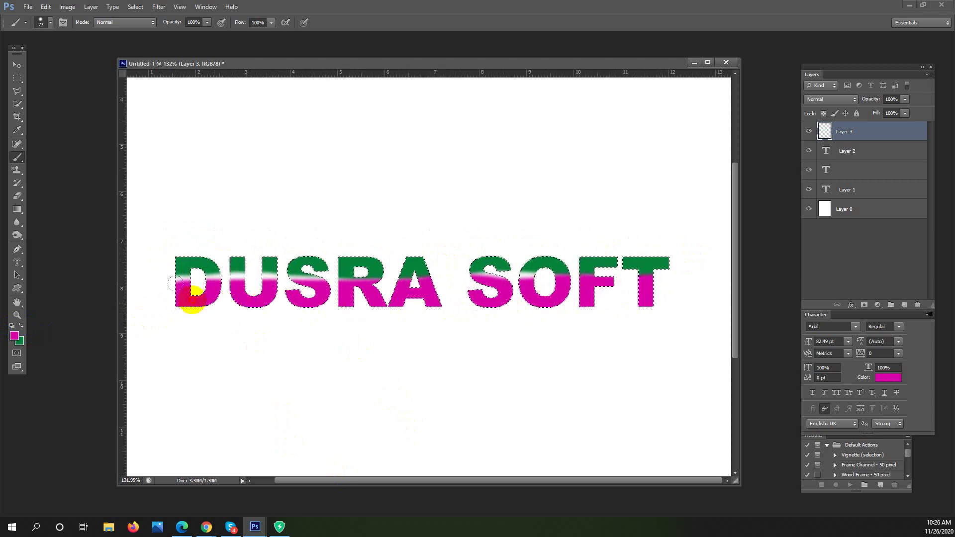
Restore the lettering selection and delete the paint inside the letters on Layer 3
key("ctrl+d")
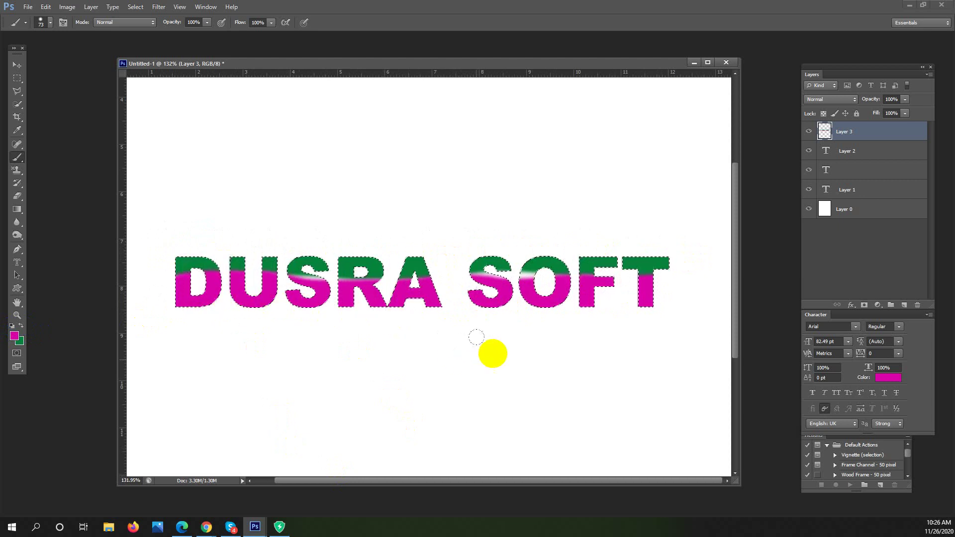
left_click_drag(550, 345, 528, 345)
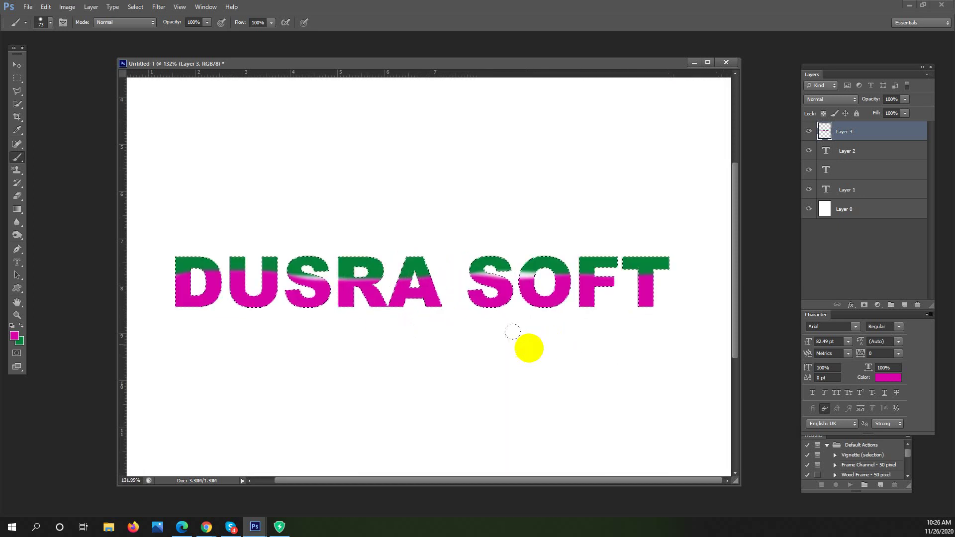
key("ctrl+z")
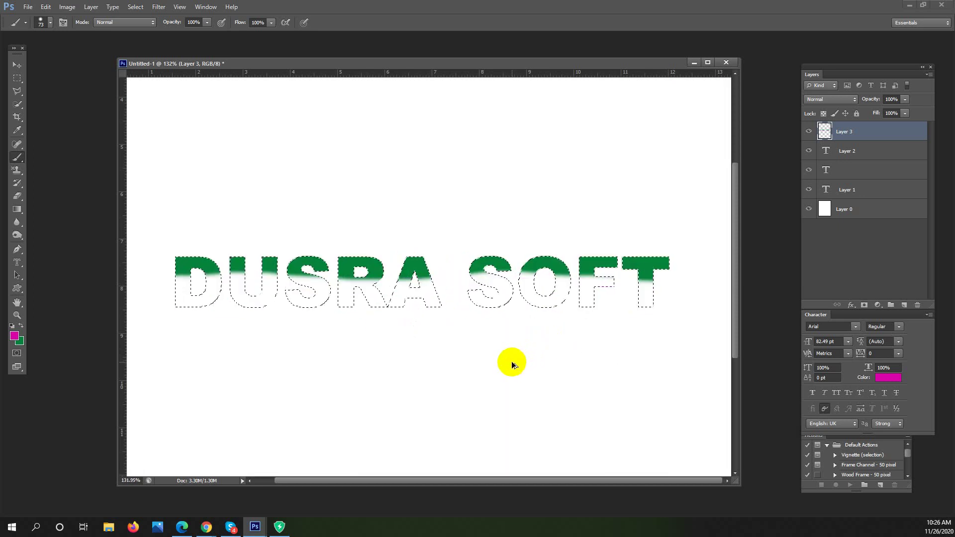
key("Delete")
mouse_move(482, 458)
left_mouse_down()
mouse_move(464, 443)
mouse_move(451, 450)
left_mouse_up()
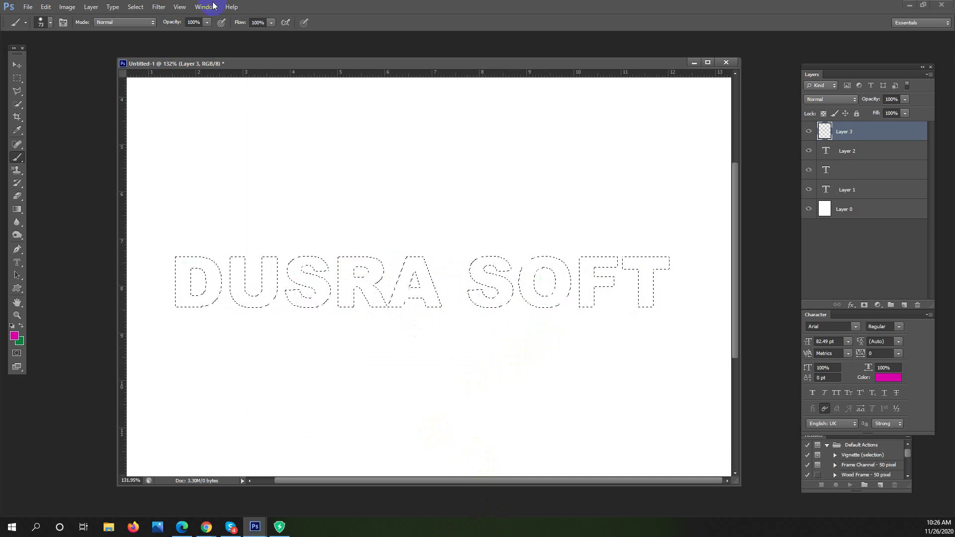
Set an 81 px brush at 0% hardness and paint soft magenta along the letter bottoms
mouse_move(708, 335)
left_mouse_down()
mouse_move(549, 291)
mouse_move(458, 336)
mouse_move(403, 217)
mouse_move(264, 358)
left_mouse_up()
right_click(314, 421)
left_click_drag(314, 422, 234, 426)
left_click_drag(324, 399, 318, 398)
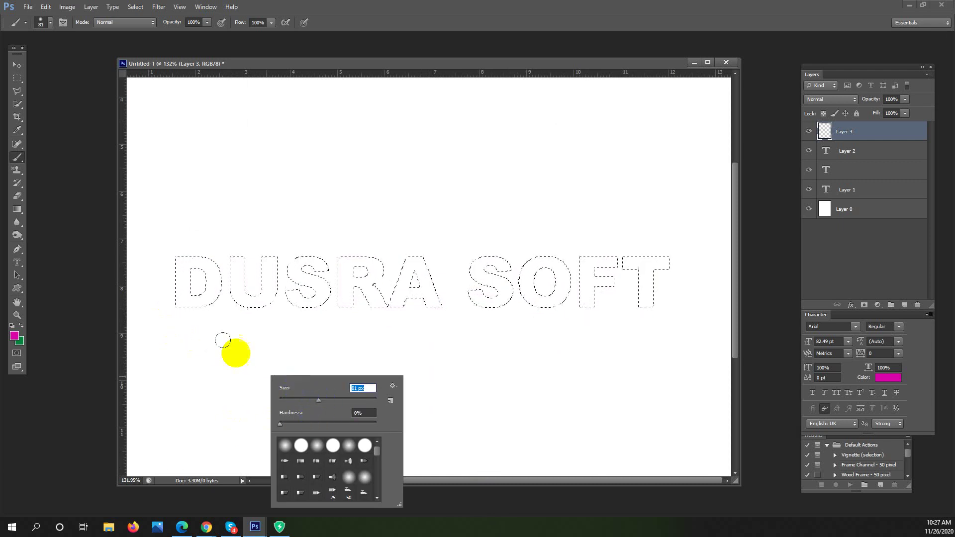
left_click_drag(166, 302, 209, 304)
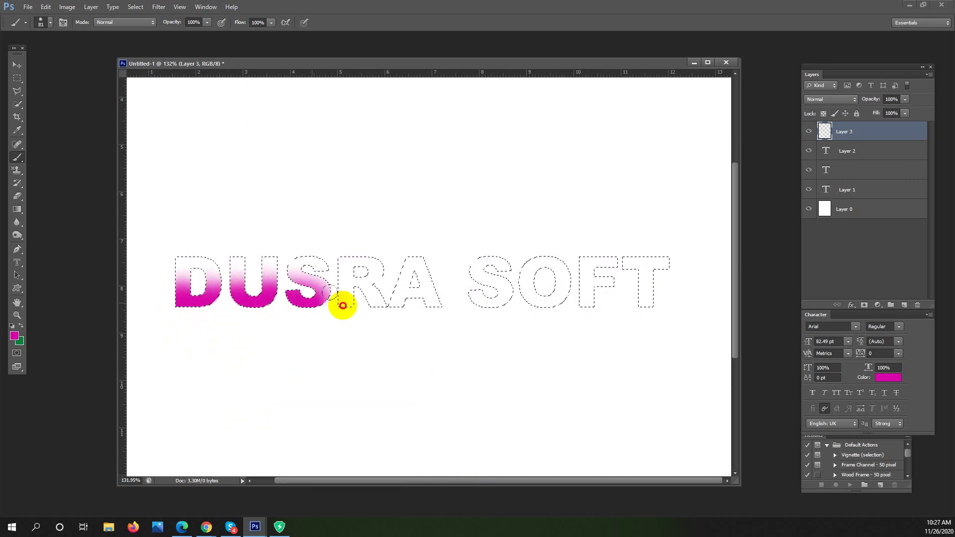
left_click_drag(575, 302, 693, 300)
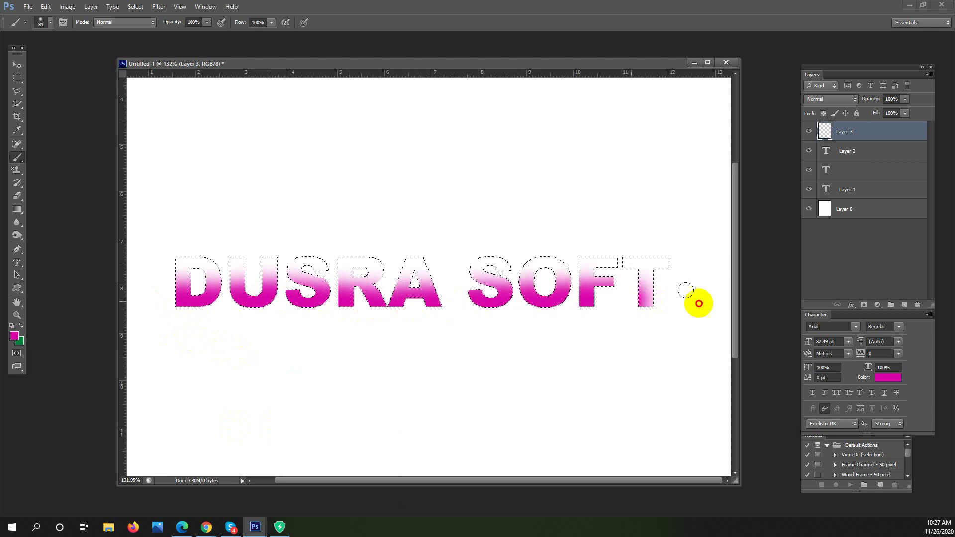
Paint green across the letter tops and into S, O and D, zoomed to about 118%
left_click(19, 327)
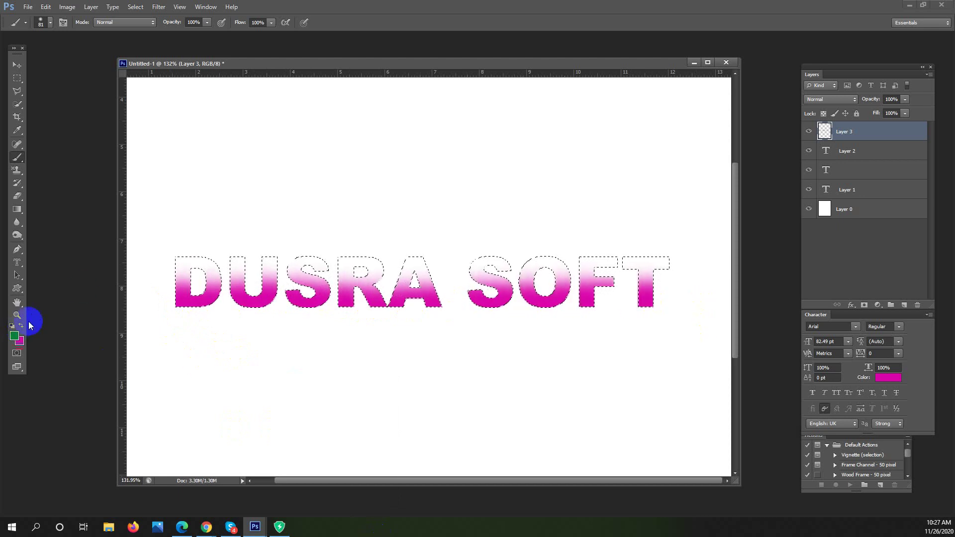
left_click_drag(143, 235, 198, 237)
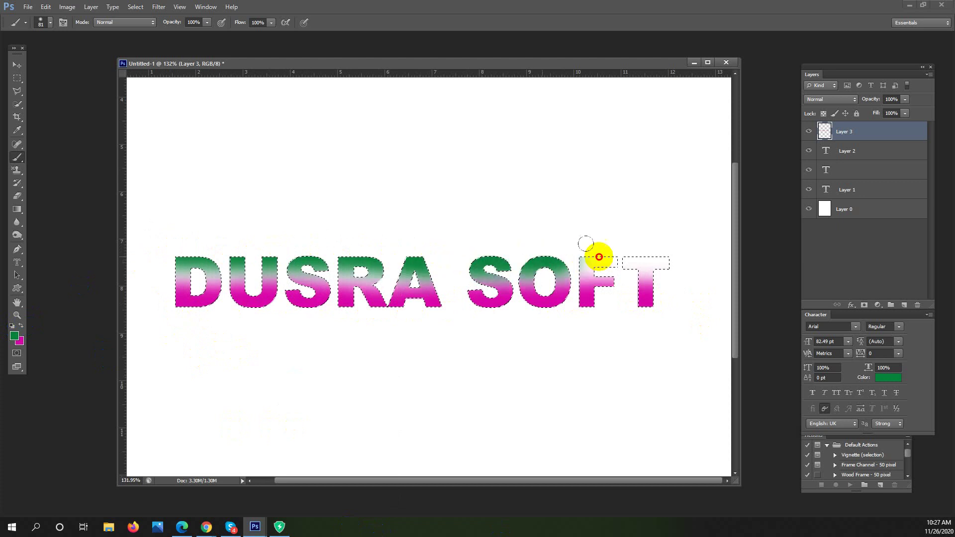
left_click_drag(565, 310, 542, 310)
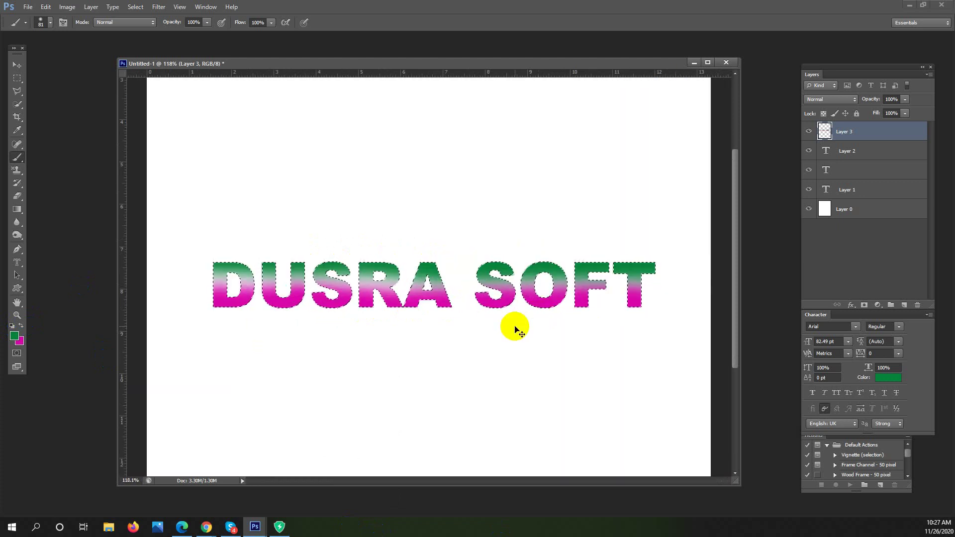
left_click(128, 386)
mouse_move(187, 366)
left_mouse_down()
mouse_move(452, 207)
mouse_move(550, 278)
mouse_move(631, 293)
left_mouse_up()
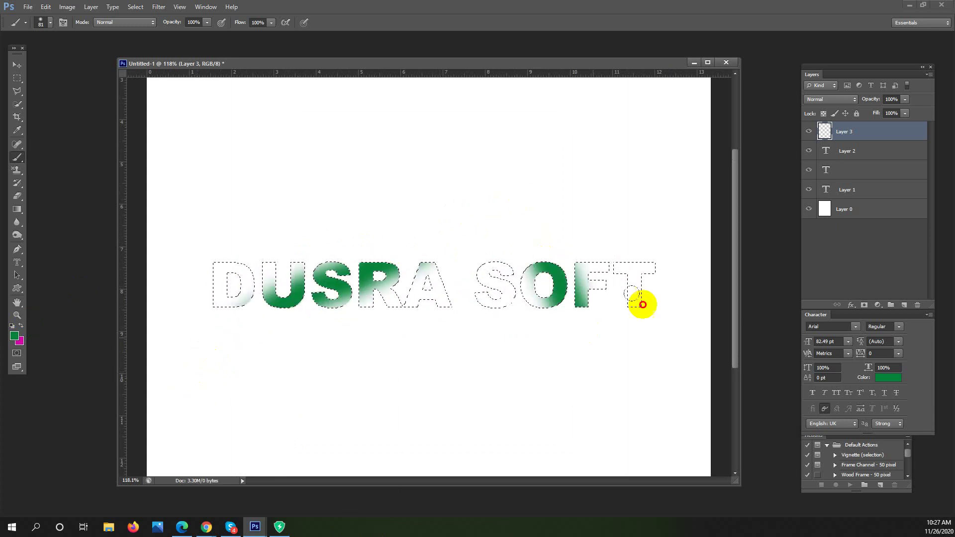
mouse_move(569, 310)
left_mouse_down()
mouse_move(482, 285)
mouse_move(341, 335)
mouse_move(241, 239)
mouse_move(182, 318)
mouse_move(371, 273)
mouse_move(603, 279)
mouse_move(503, 256)
mouse_move(222, 273)
mouse_move(518, 461)
left_mouse_up()
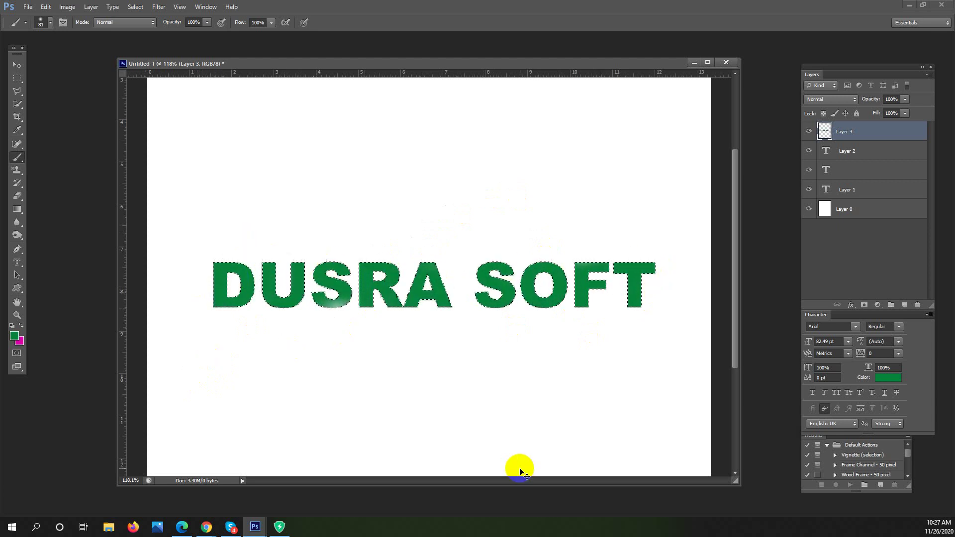
key("Delete")
Paint green along the D, magenta over the lower D, U, S, R, and blue across R, A, S, O
left_click_drag(184, 283, 399, 203)
left_click(21, 326)
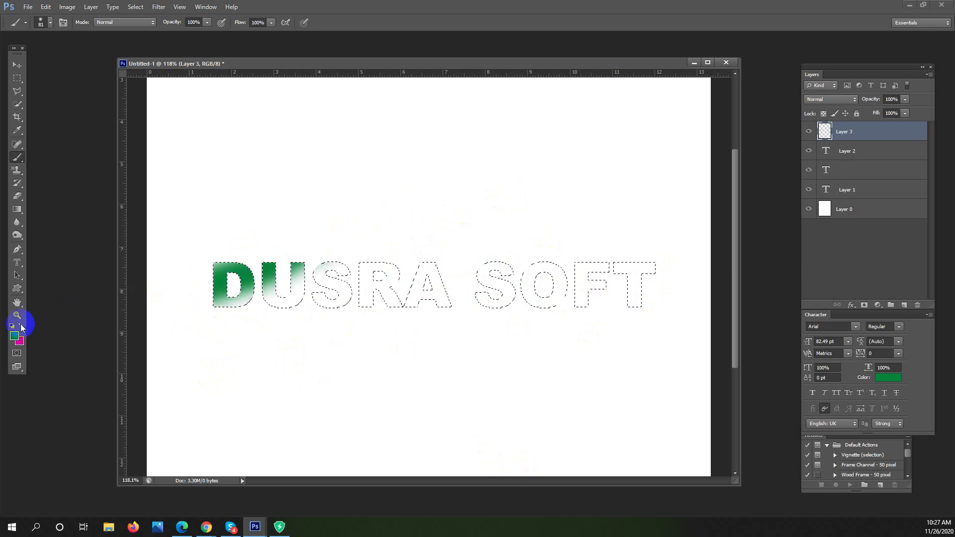
left_click_drag(233, 319, 442, 234)
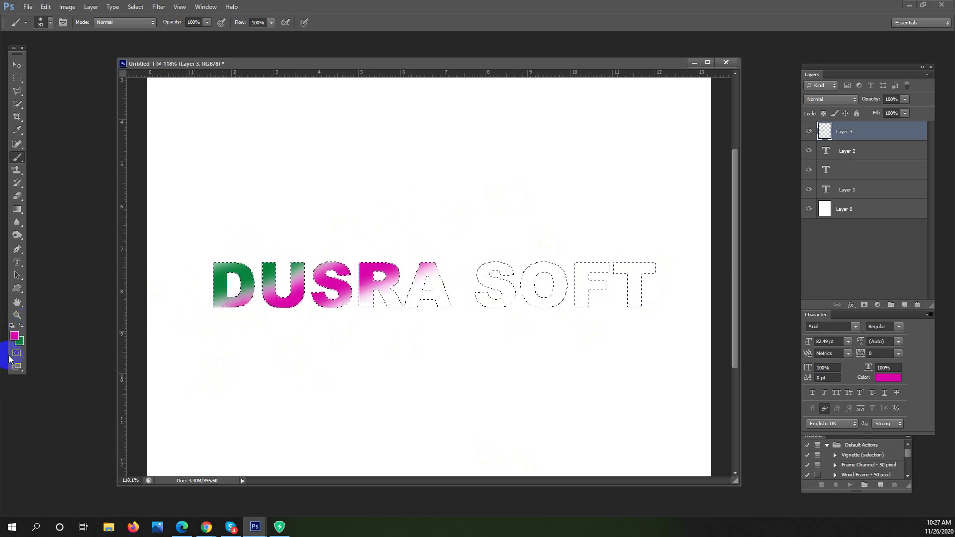
left_click_drag(393, 341, 365, 321)
left_click(14, 336)
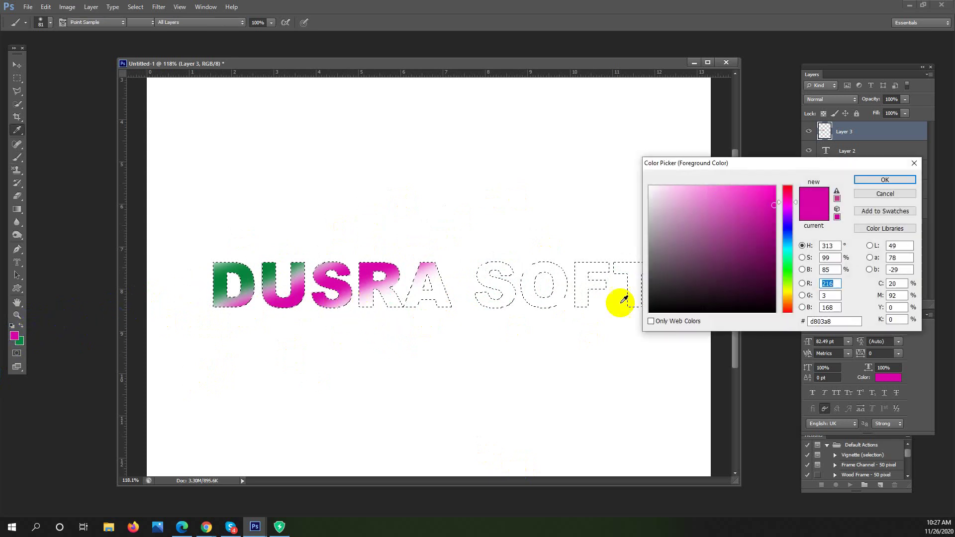
left_click_drag(784, 203, 788, 229)
left_click(878, 181)
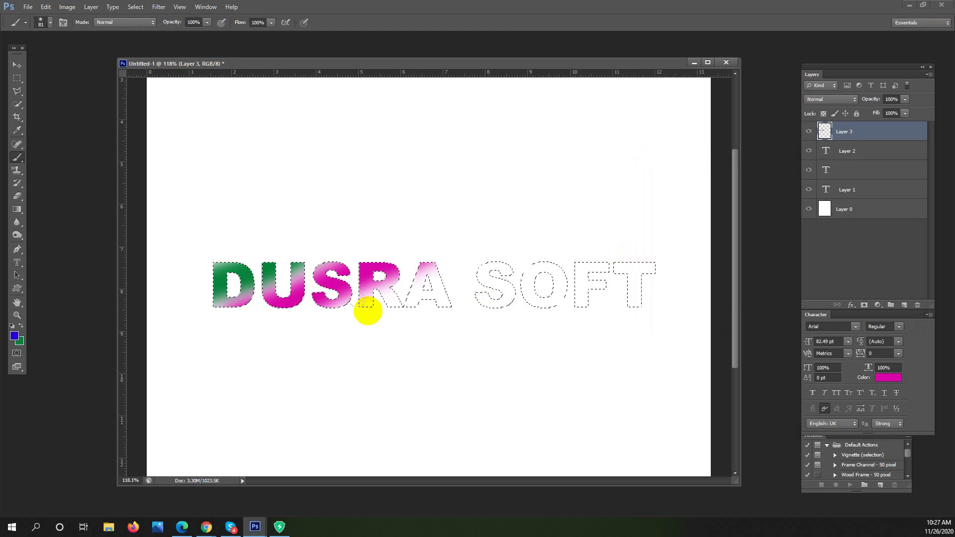
left_click_drag(344, 320, 621, 222)
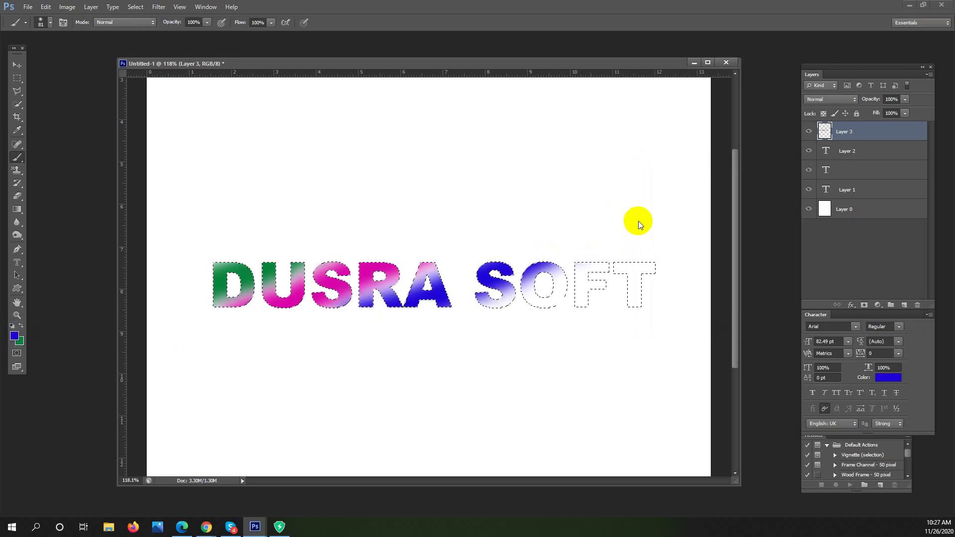
Switch the paint colour to yellow and paint the F and T olive-yellow
left_click(15, 337)
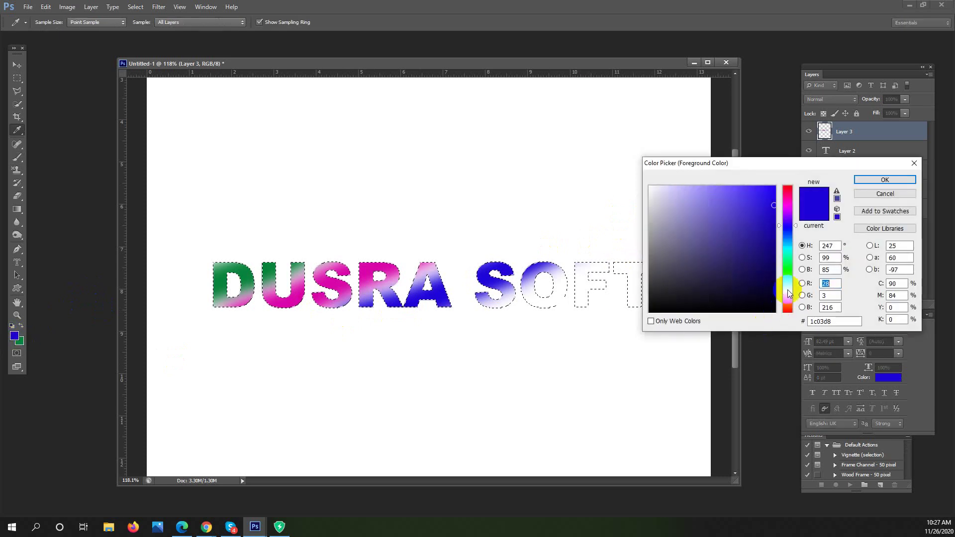
left_click(787, 294)
left_click(885, 180)
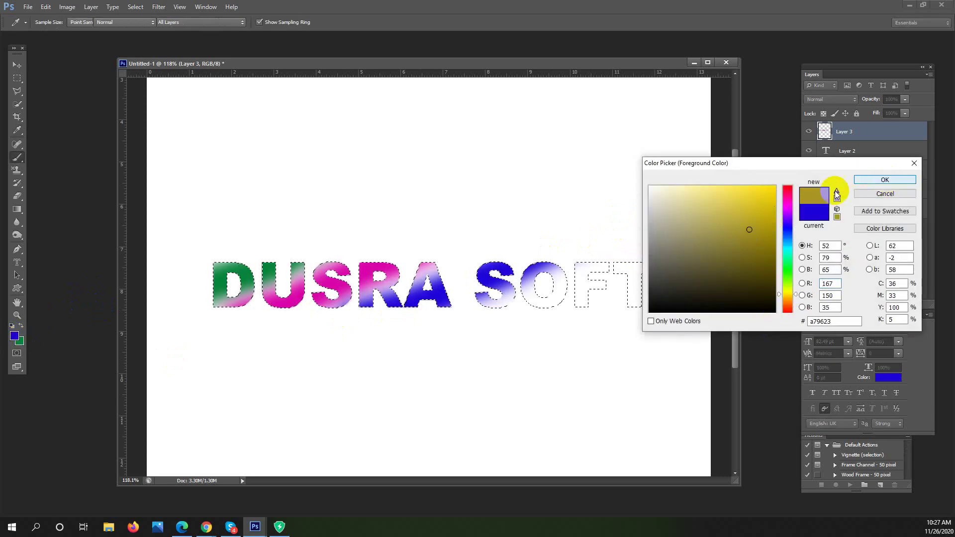
key("b")
left_click_drag(564, 291, 693, 213)
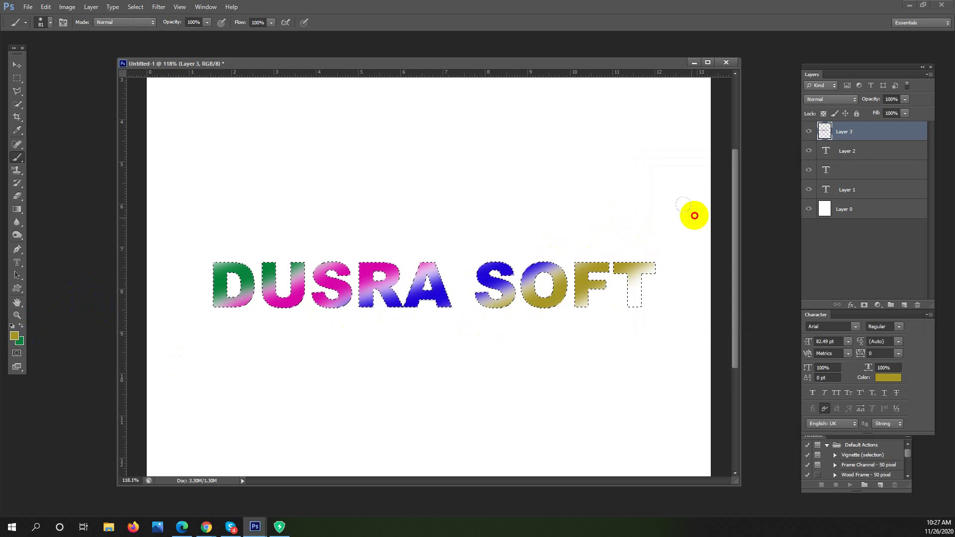
Deselect, zoom, reselect the letters, and undo the olive strokes on O, F and T
key("ctrl+d")
key("z")
left_click_drag(602, 341, 586, 330)
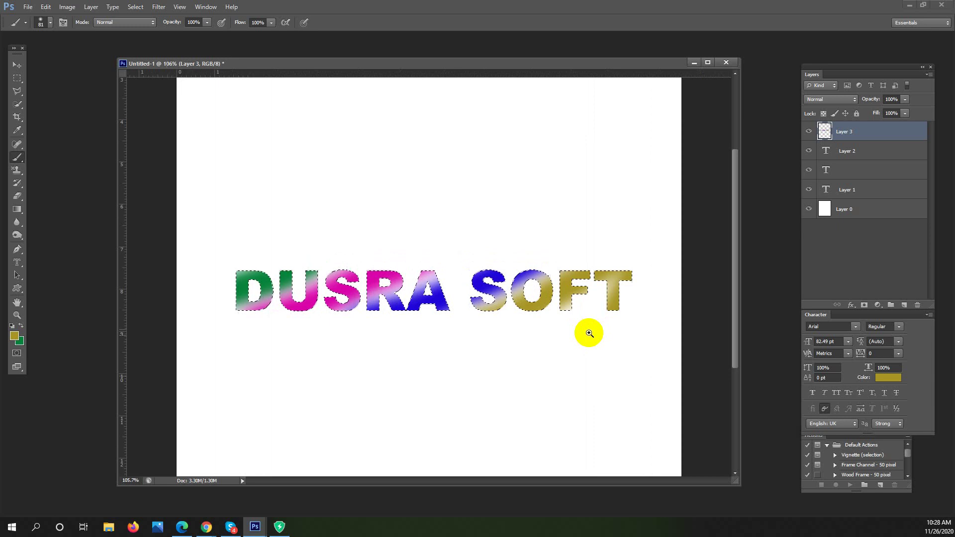
key("ctrl+shift+d")
key("ctrl+alt+z")
key("ctrl+shift+z")
key("ctrl+alt+z")
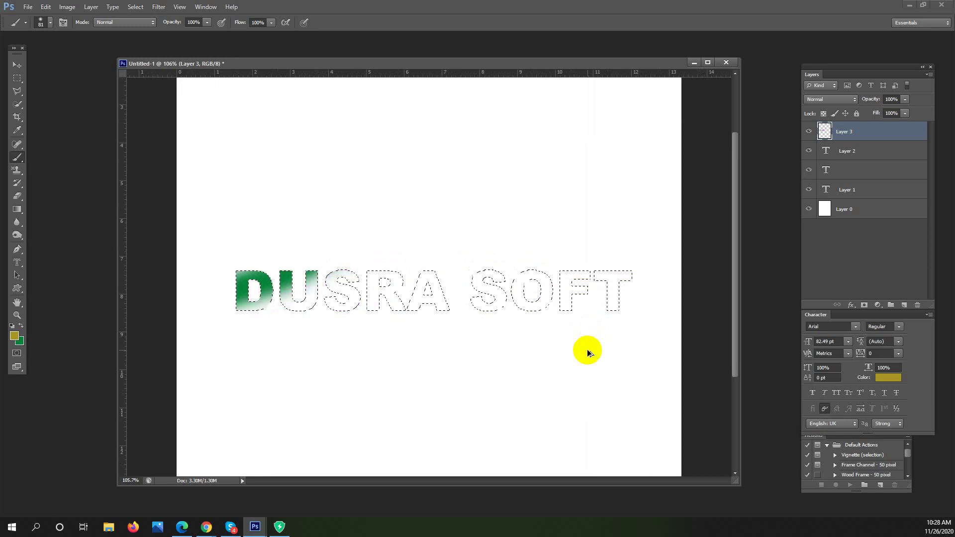
Drag a linear gradient across the DUSRA SOFT letter selection, then redo it reversed so D is green
left_click(17, 210)
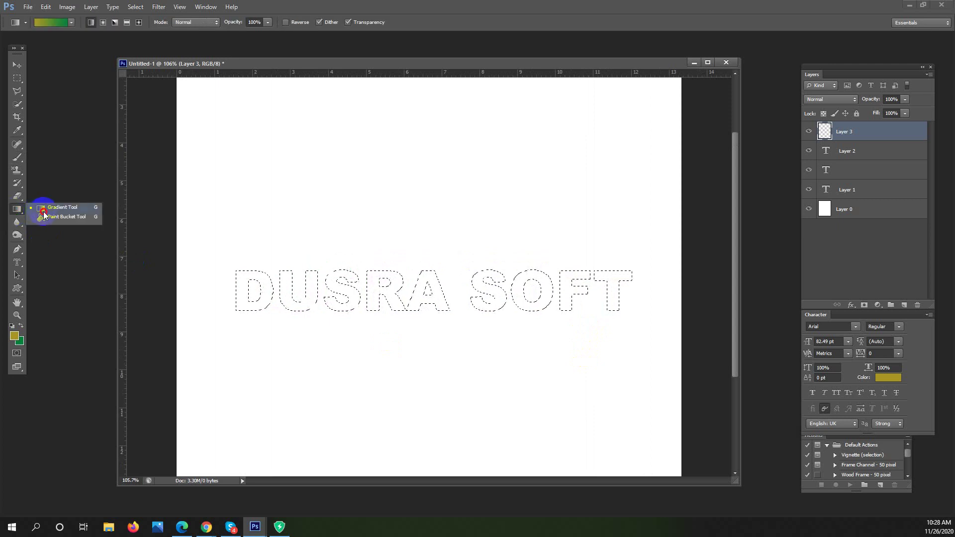
left_click(48, 207)
left_click(49, 30)
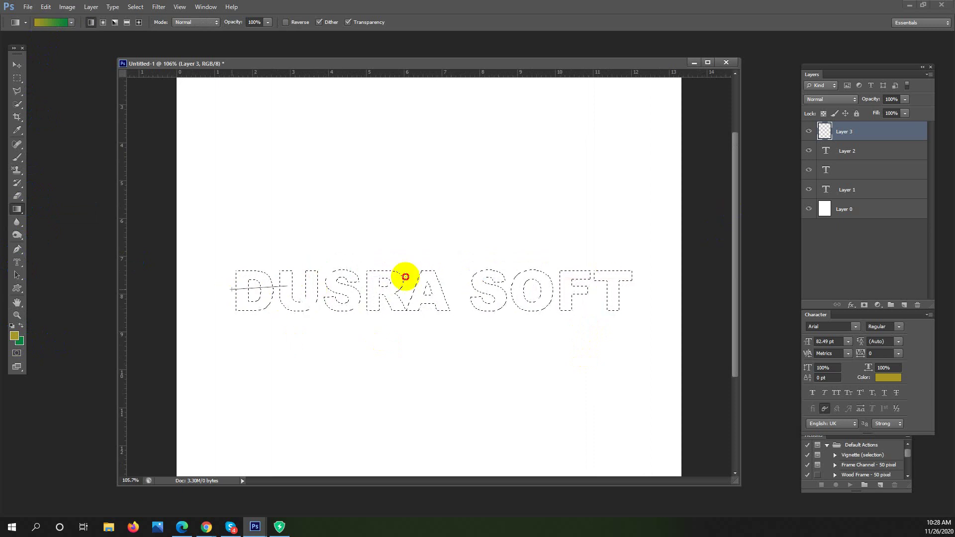
left_click_drag(488, 265, 544, 315)
key("ctrl+d")
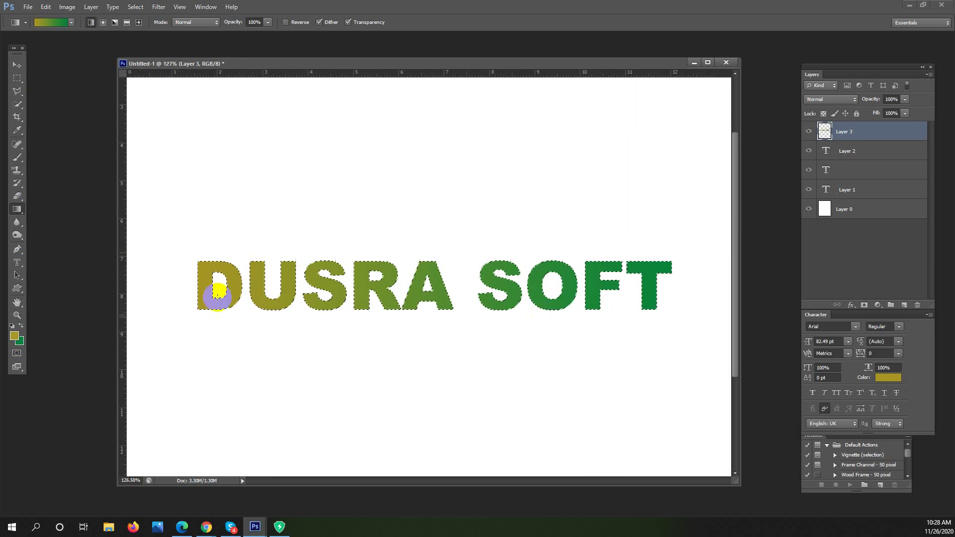
key("ctrl+shift+d")
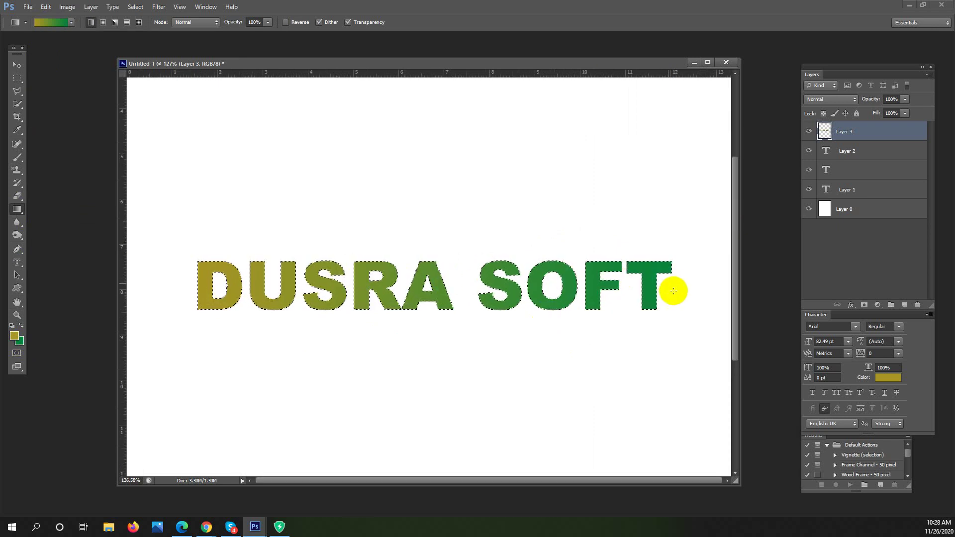
left_click_drag(684, 287, 324, 289)
left_click_drag(209, 294, 187, 293)
left_click_drag(373, 309, 0, 340)
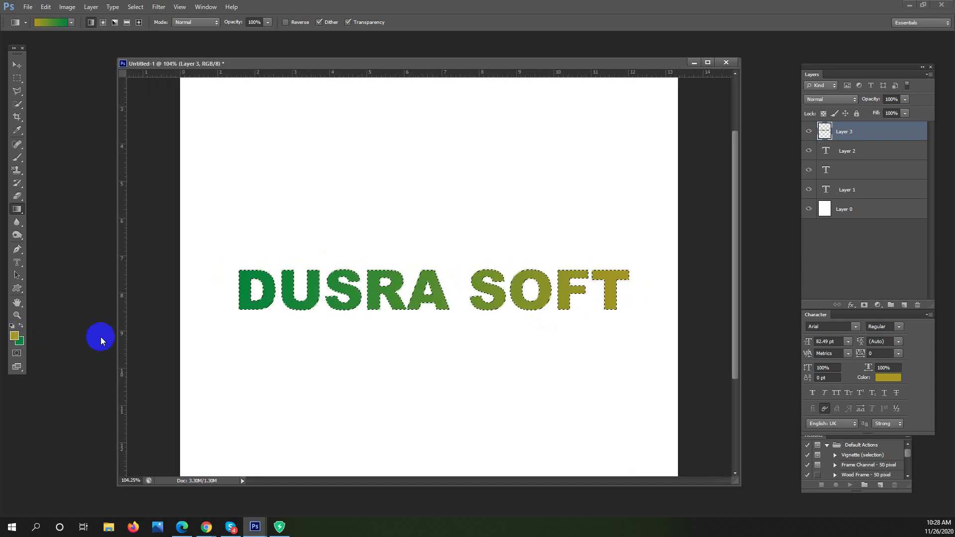
Set the foreground to pure red and refill the letters so SOFT is red and DUSRA green
left_click(14, 338)
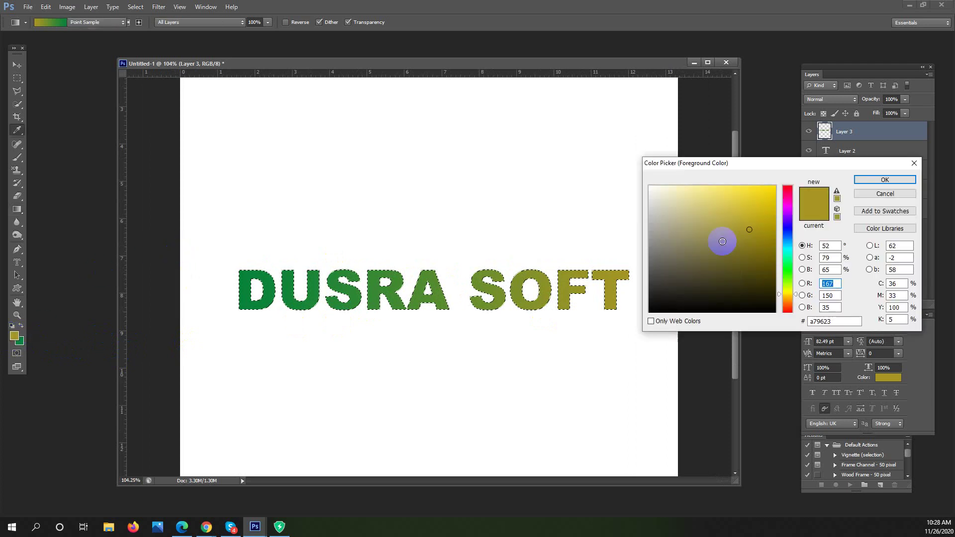
left_click(782, 200)
left_click(869, 180)
left_click_drag(236, 288, 620, 288)
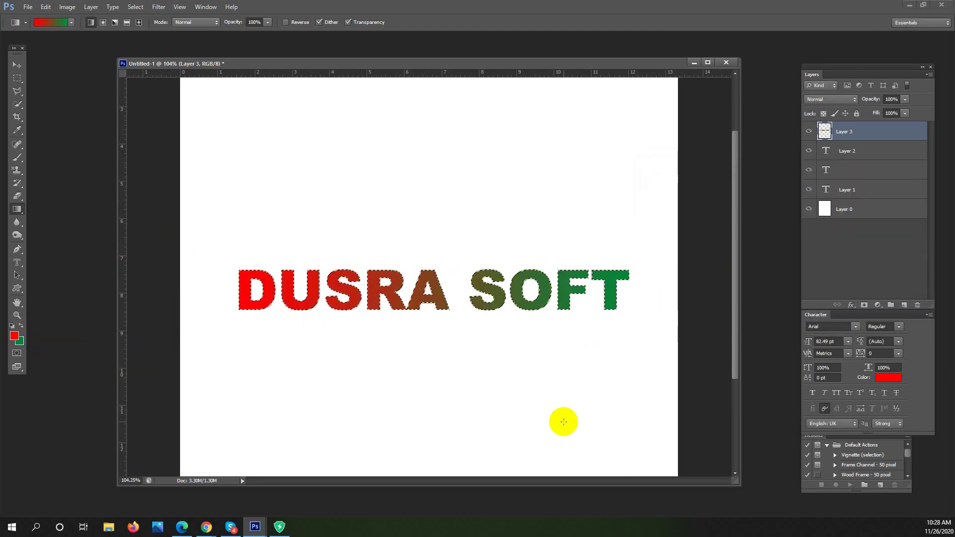
left_click_drag(621, 287, 234, 289)
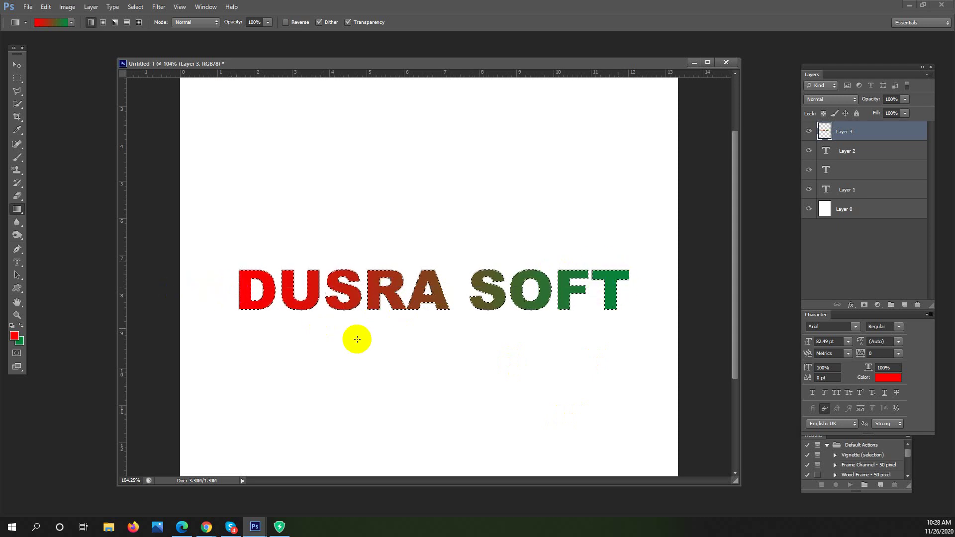
left_click_drag(416, 341, 405, 315)
Clear the gradient fill and delete Layer 3, Layer 2 and the old text layer
left_click(279, 406)
key("ctrl+z")
left_click(17, 78)
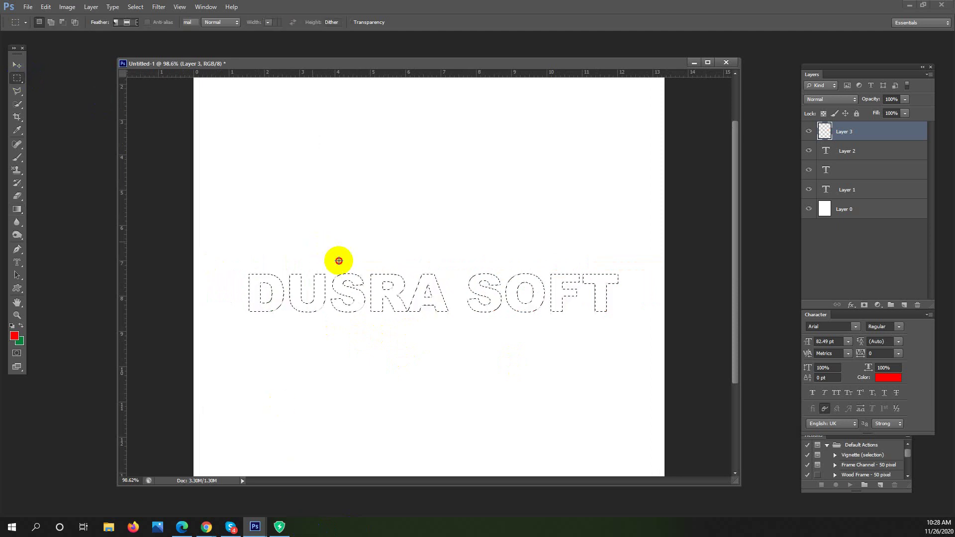
key("Delete")
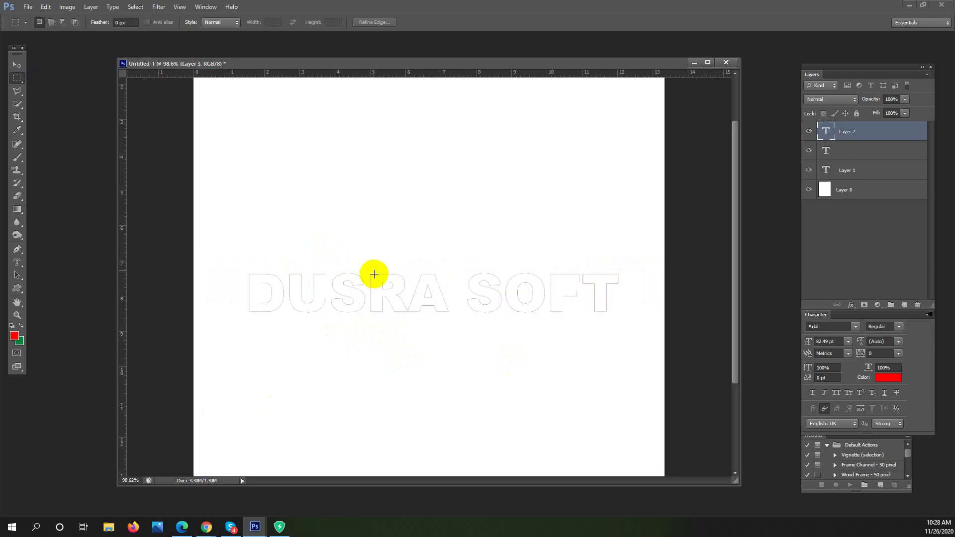
key("Delete")
key("Delete")
Admit the waiting guest in Google Meet, then hide the meeting and return to Photoshop
left_click(206, 527)
left_click(152, 482)
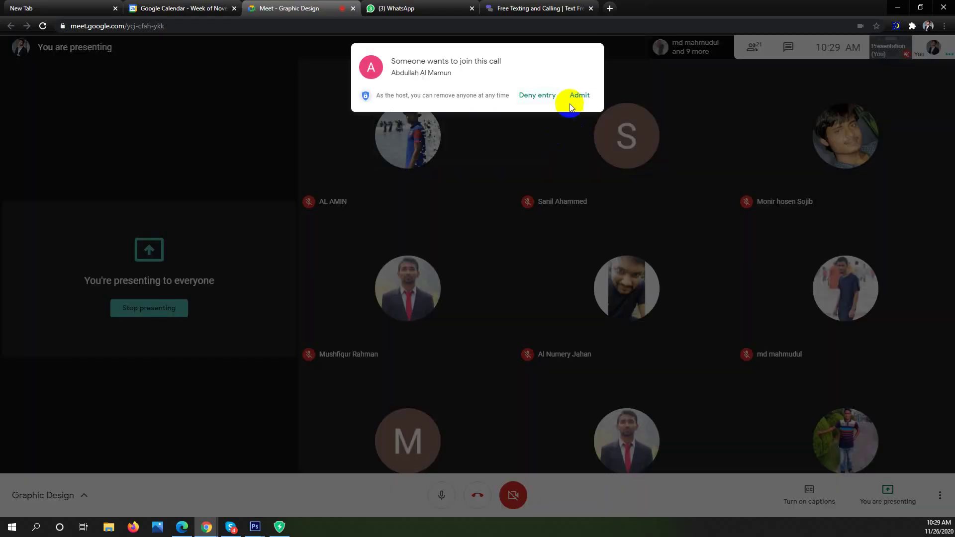
left_click(578, 98)
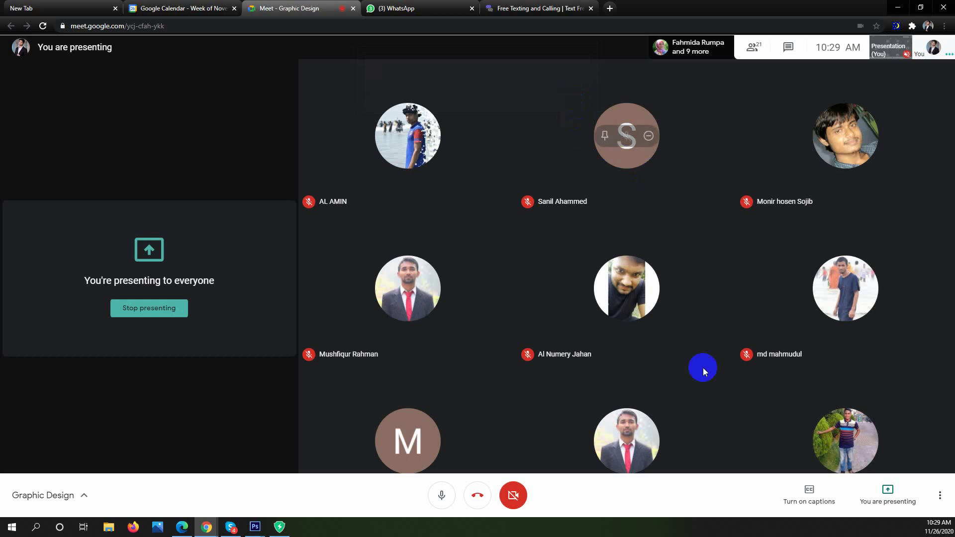
left_click(888, 7)
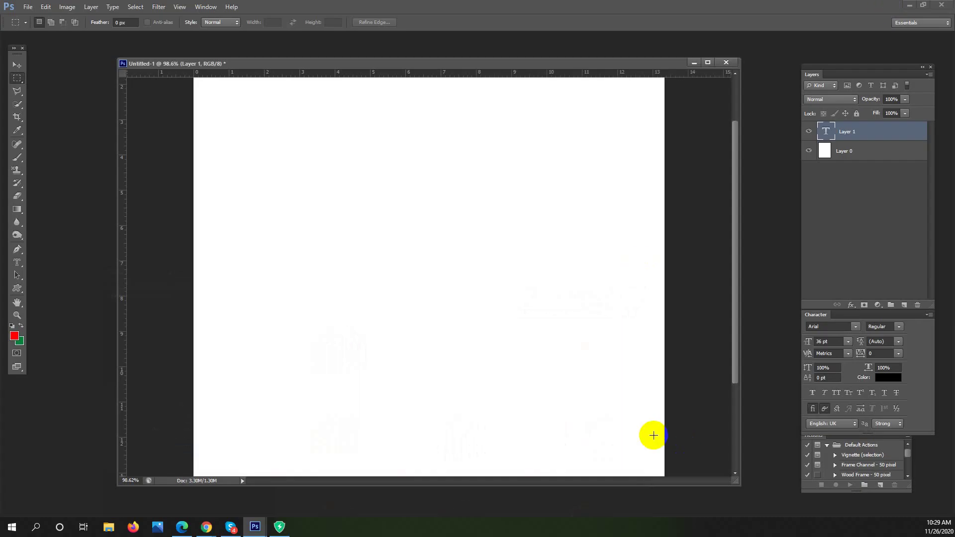
Choose the Horizontal Type Mask Tool and click on the blank page to start mask text
left_click(16, 262)
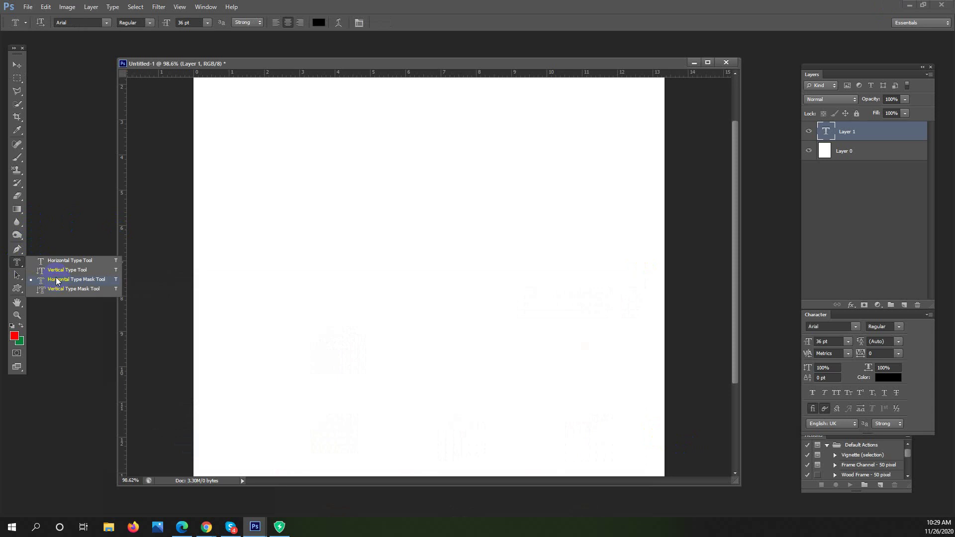
left_click(94, 280)
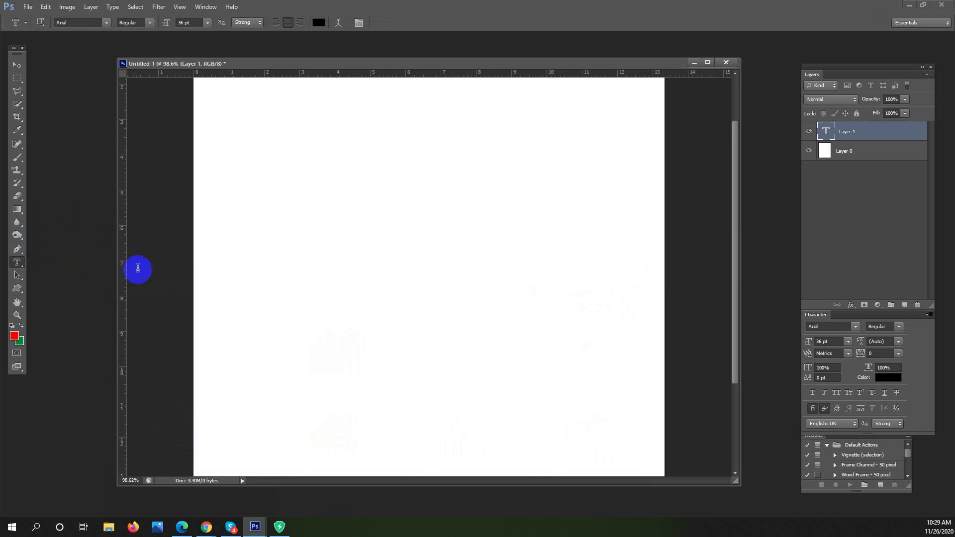
left_click(241, 270)
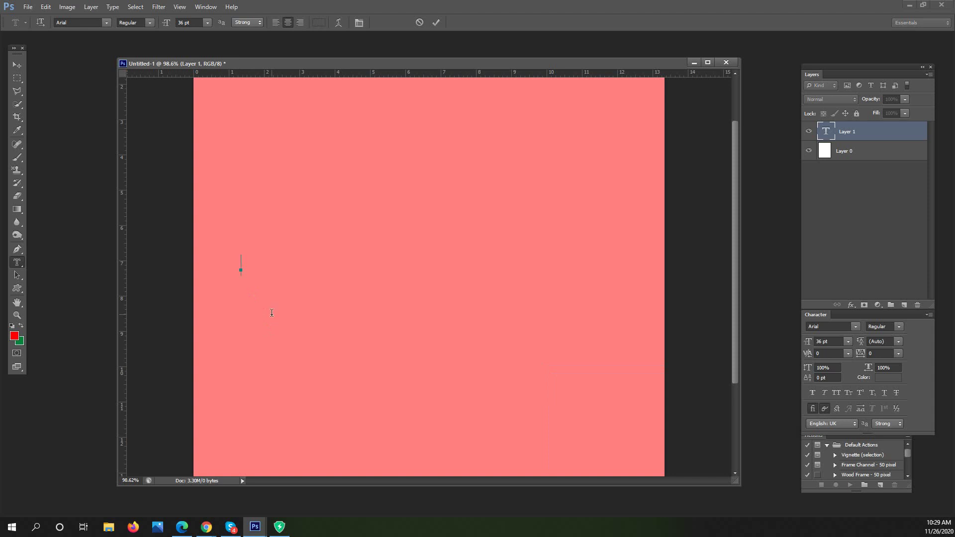
Type BANGLADESH as mask text, centre it on the page, and set the style to Arial Black
type("ANG")
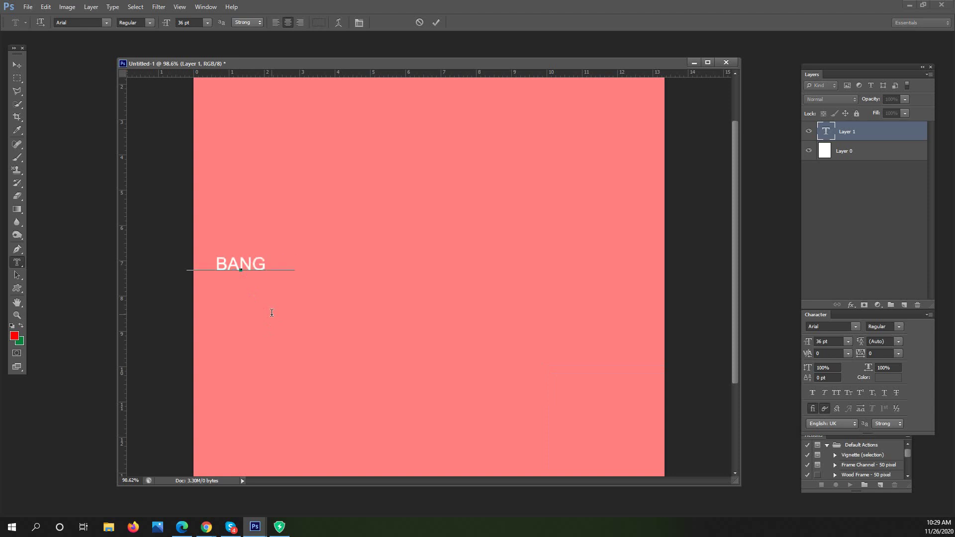
type("LADESH")
left_click_drag(332, 215, 448, 209)
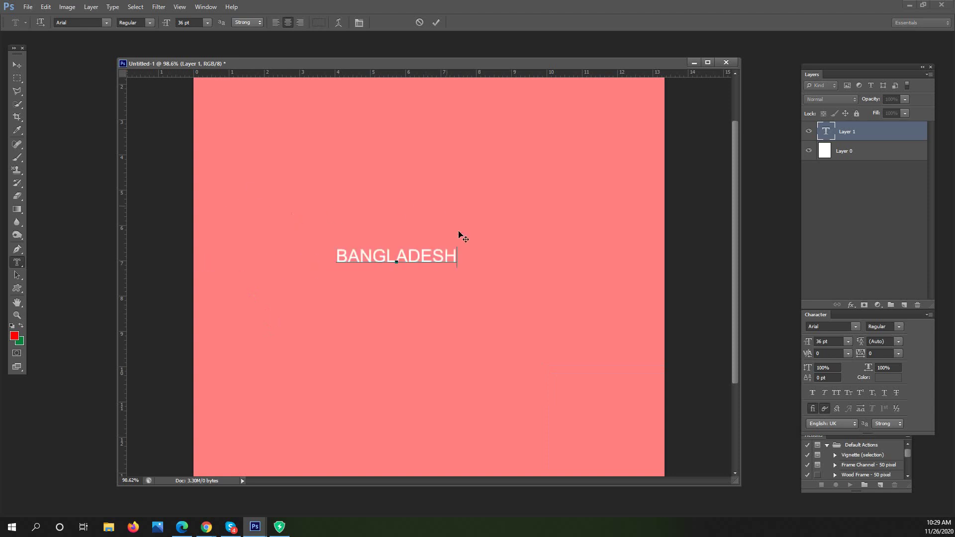
left_click_drag(454, 256, 252, 245)
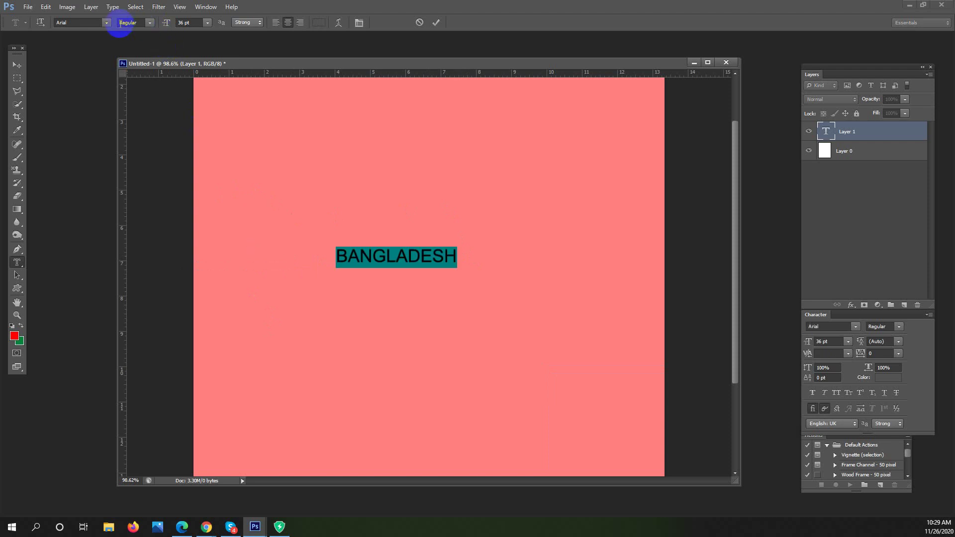
left_click(150, 23)
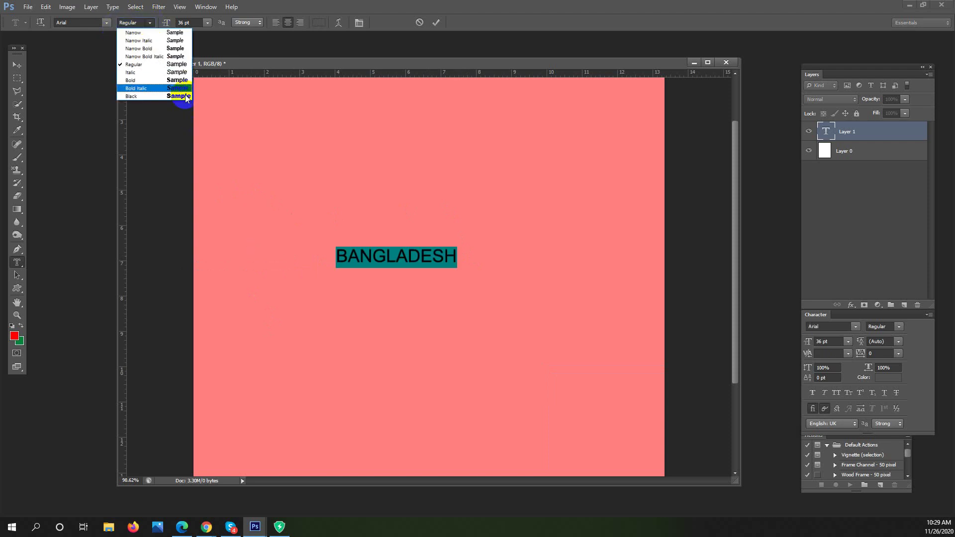
left_click(185, 97)
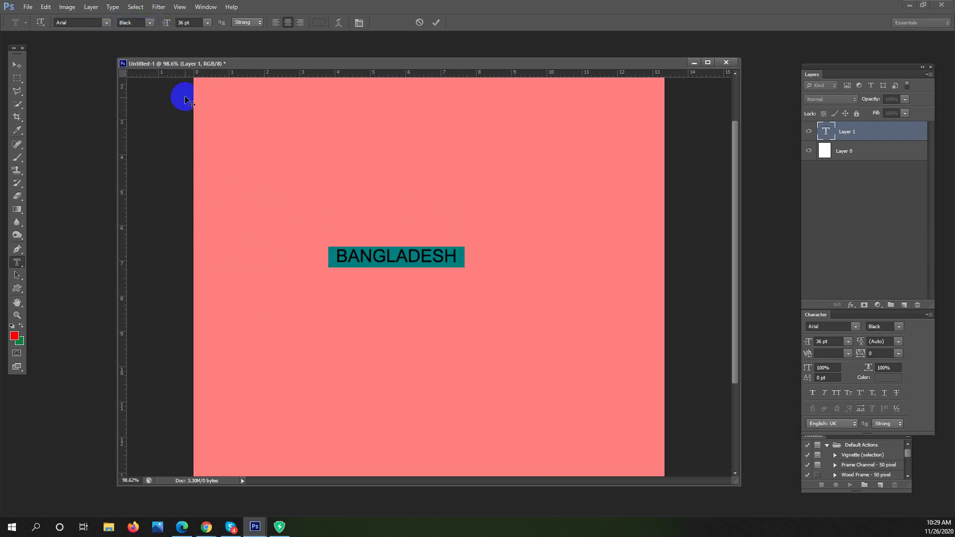
Raise the font size from 72 pt to 106 pt and commit the lettering as a selection
left_click(207, 23)
left_click(217, 192)
left_click(198, 22)
scroll(198, 23, "up", 6)
scroll(198, 22, "up", 15)
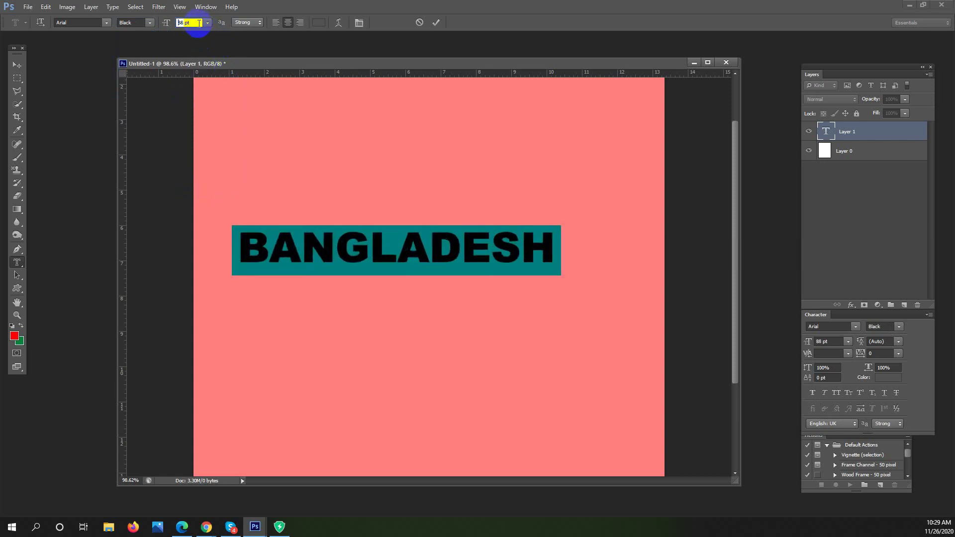
key("Up")
key("Up")
key("Up")
key("Up")
key("Up")
key("Up")
key("Up")
key("Up")
key("Up")
key("Up")
key("Up")
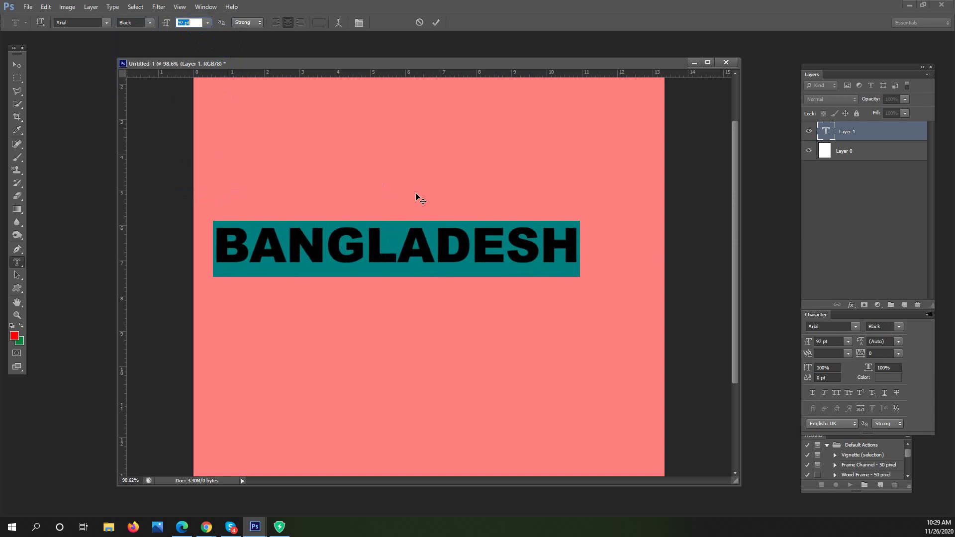
key("Up")
key("Return")
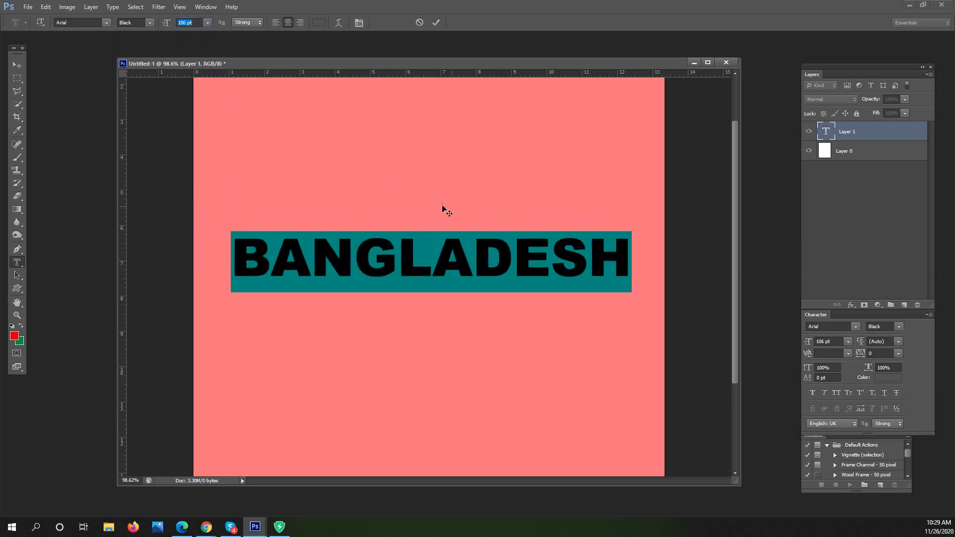
left_click(21, 82)
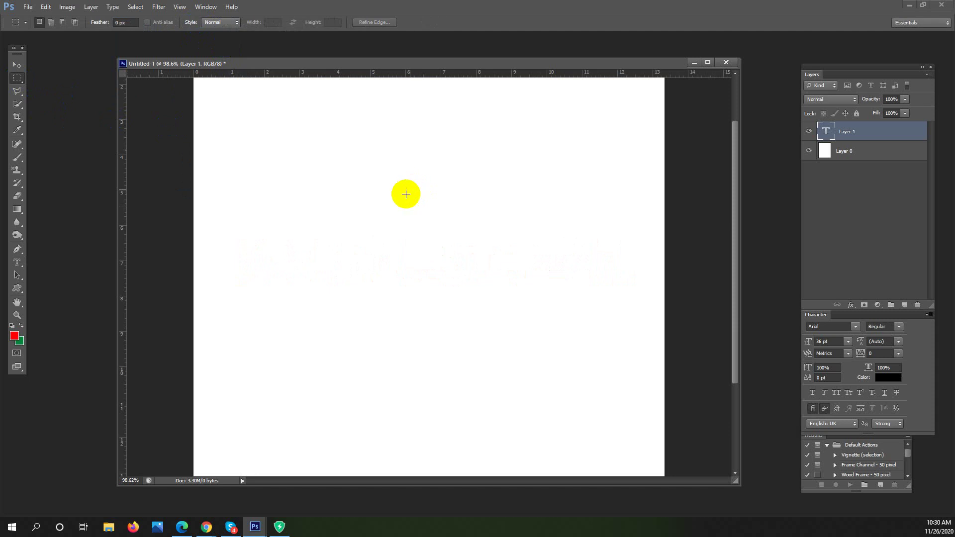
Zoom in on the BANGLADESH selection, pick the Pencil tool, and add a new empty layer
left_click(18, 79)
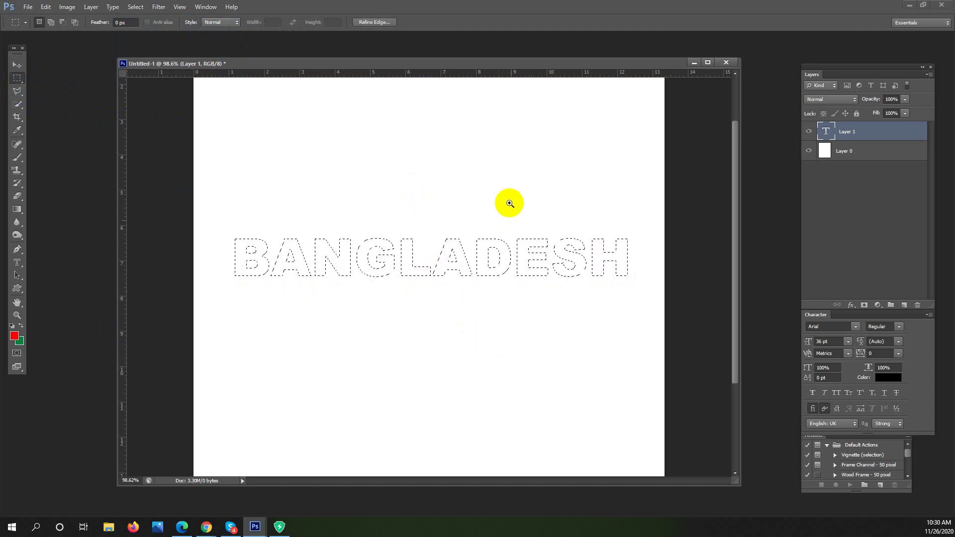
left_click_drag(495, 186, 512, 189)
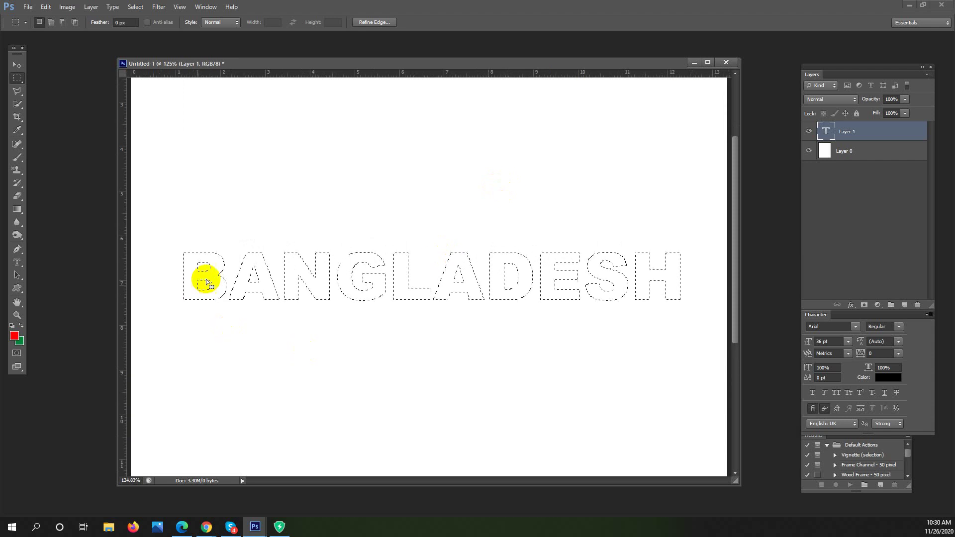
left_click(17, 157)
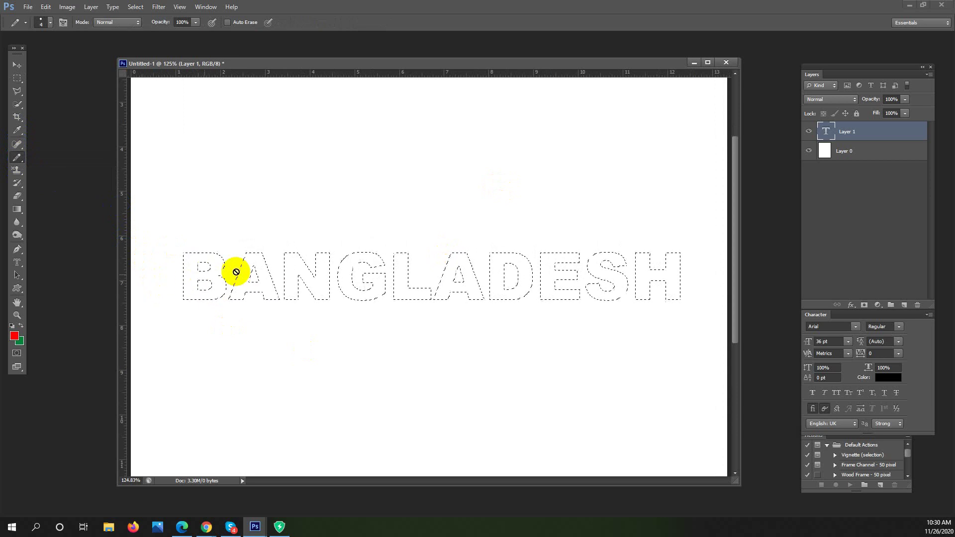
left_click(904, 305)
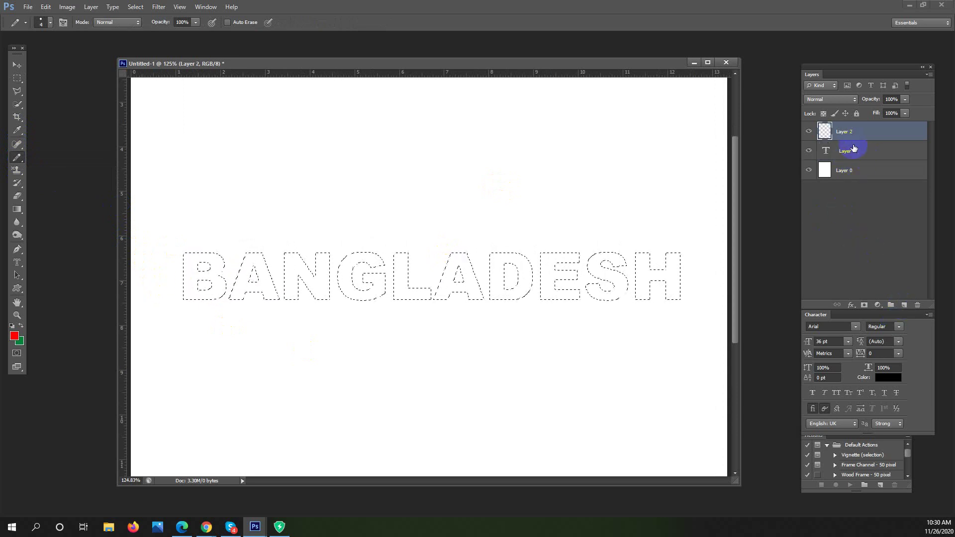
Scribble trial red strokes inside the letters, then undo to restore the letter selection
left_click_drag(184, 276, 206, 289)
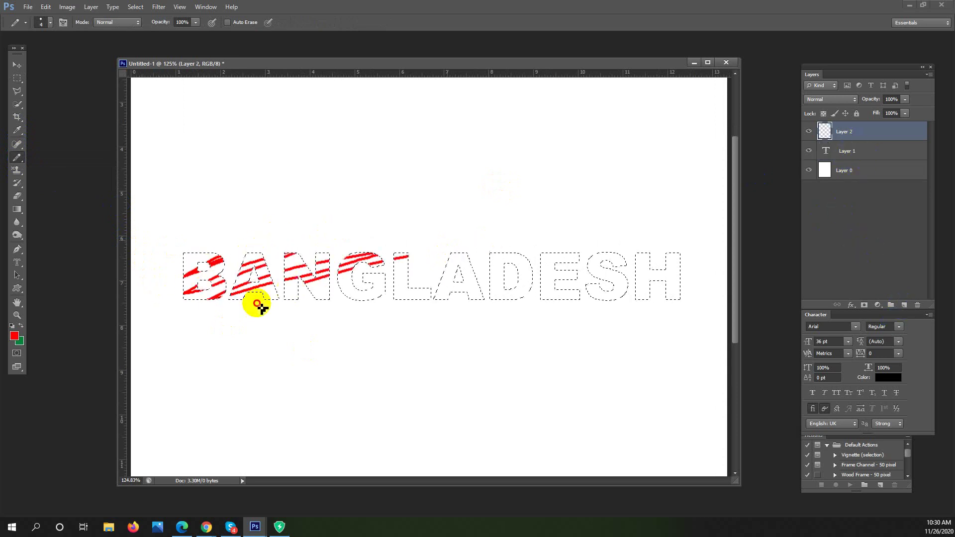
left_click_drag(622, 290, 549, 312)
mouse_move(534, 268)
left_mouse_down()
mouse_move(269, 339)
mouse_move(314, 295)
left_mouse_up()
left_click_drag(401, 253, 329, 235)
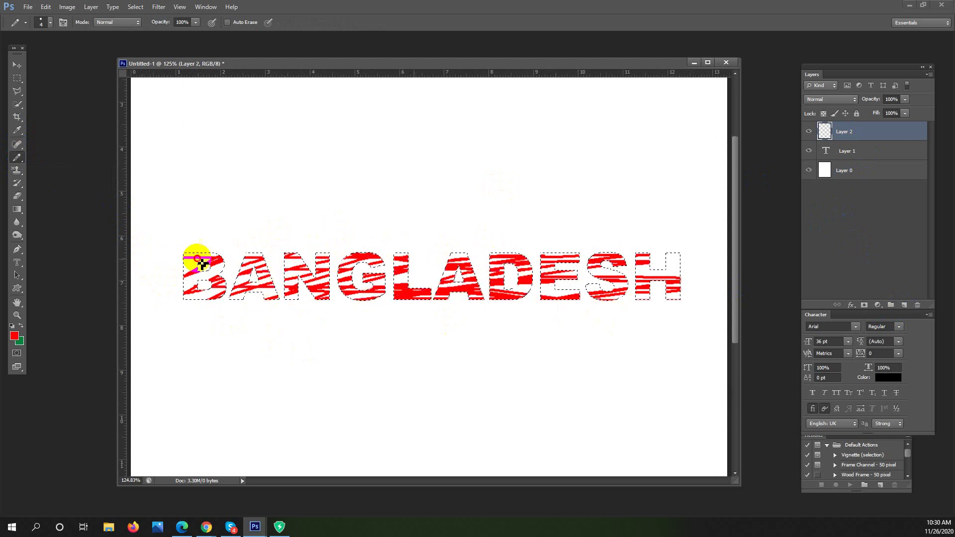
key("ctrl+d")
scroll(559, 294, "down", 3)
scroll(518, 299, "up", 1)
key("ctrl+z")
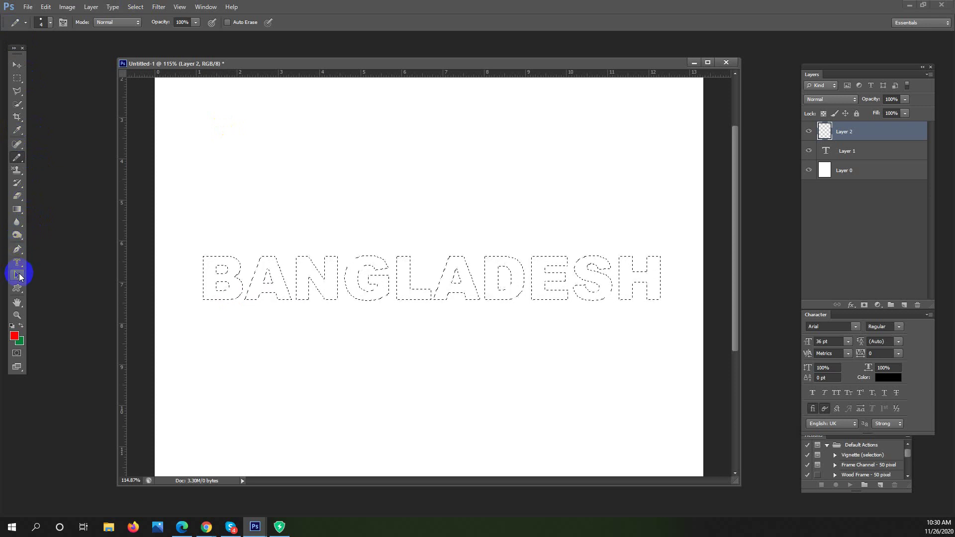
Paint the BANGLADESH letters red with the soft Brush, test green on the lower part, and review
left_click(18, 160)
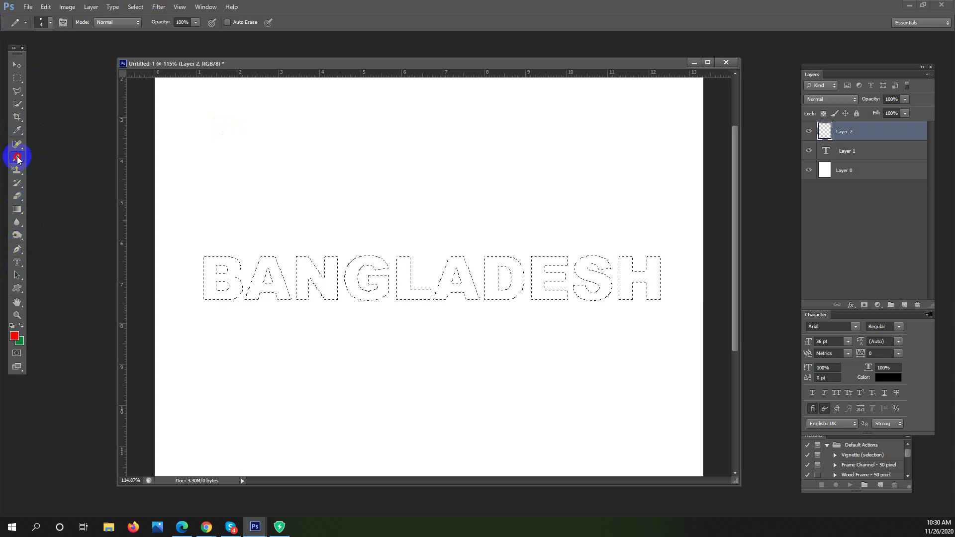
left_click(53, 156)
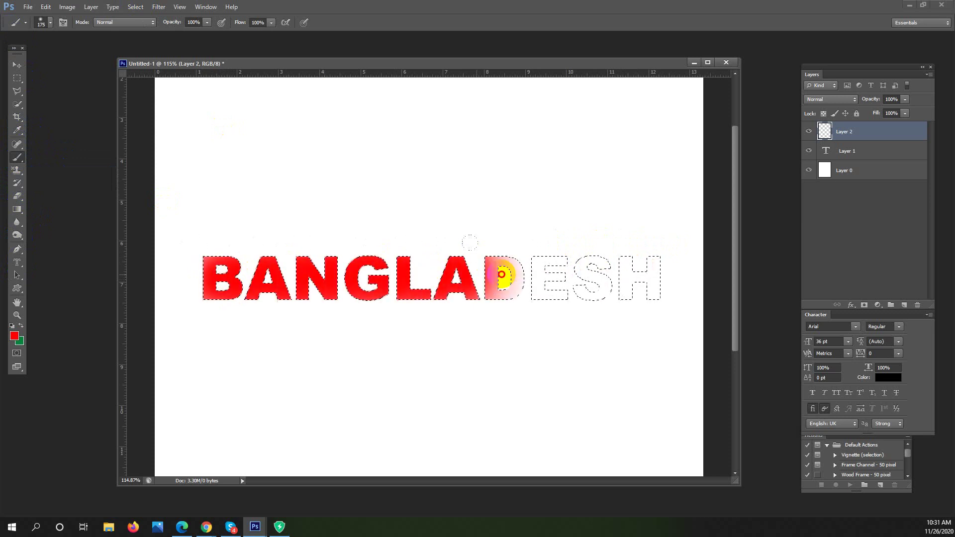
left_click_drag(617, 274, 648, 386)
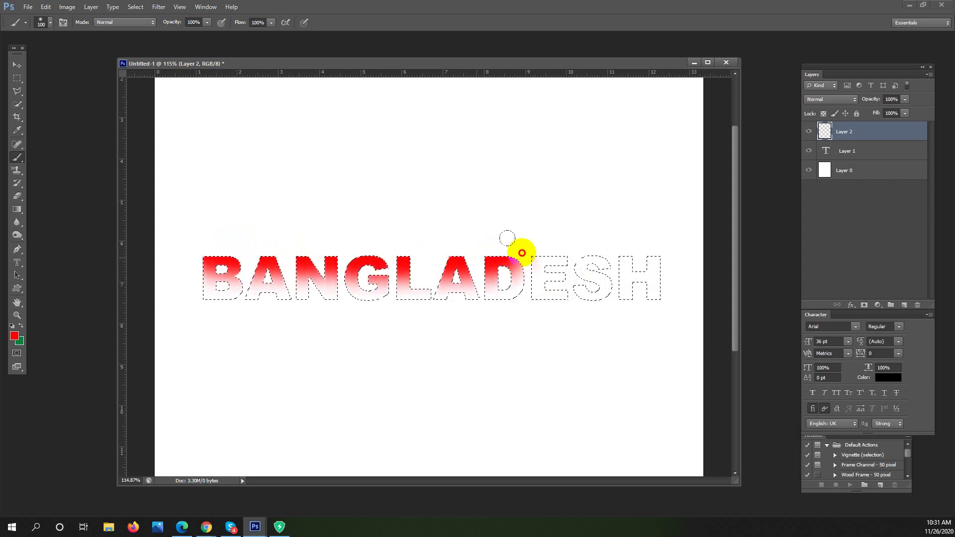
left_click(21, 325)
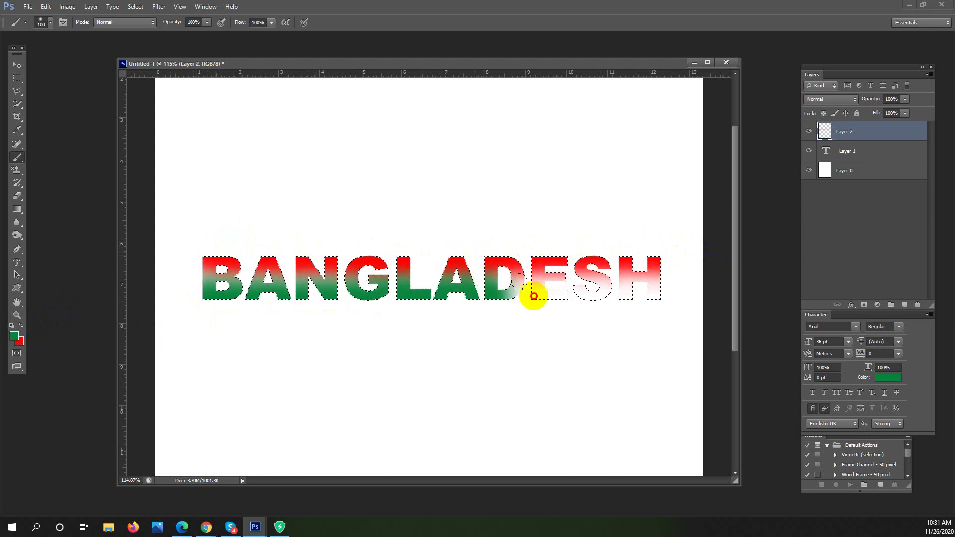
left_click_drag(637, 295, 682, 308)
key("ctrl+d")
mouse_move(499, 316)
left_mouse_down()
mouse_move(448, 320)
mouse_move(493, 319)
mouse_move(469, 332)
left_mouse_up()
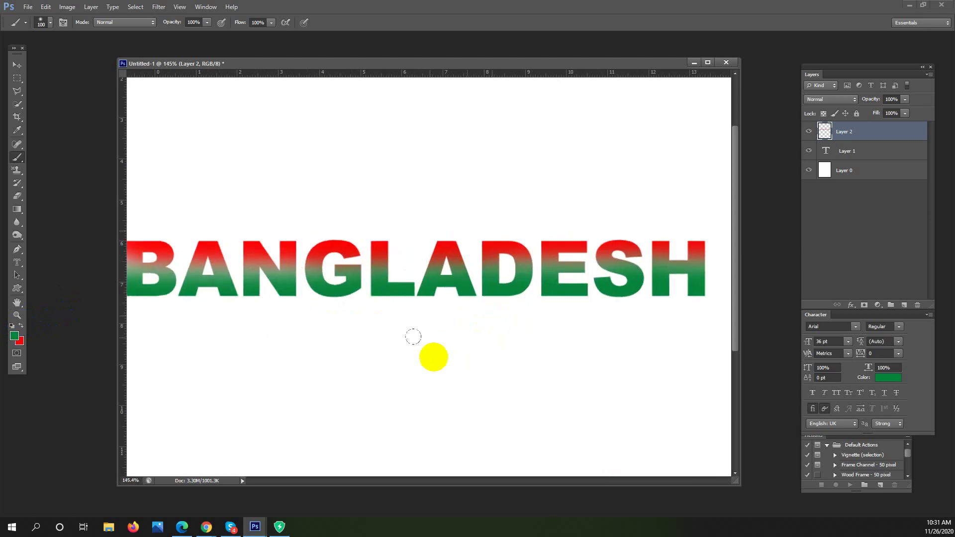
left_click_drag(431, 360, 422, 337)
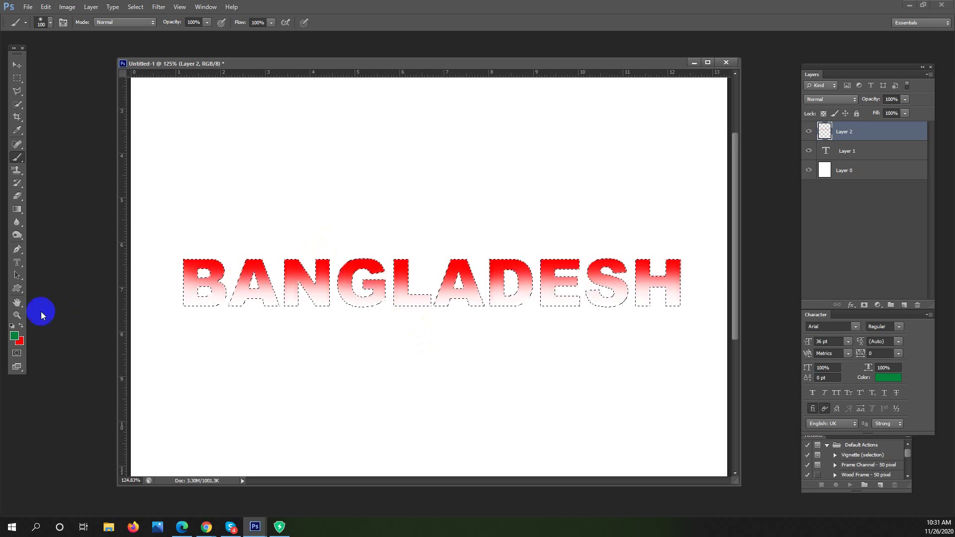
Switch between red and green painting colours while toggling the letter selection to review the lettering
left_click(21, 326)
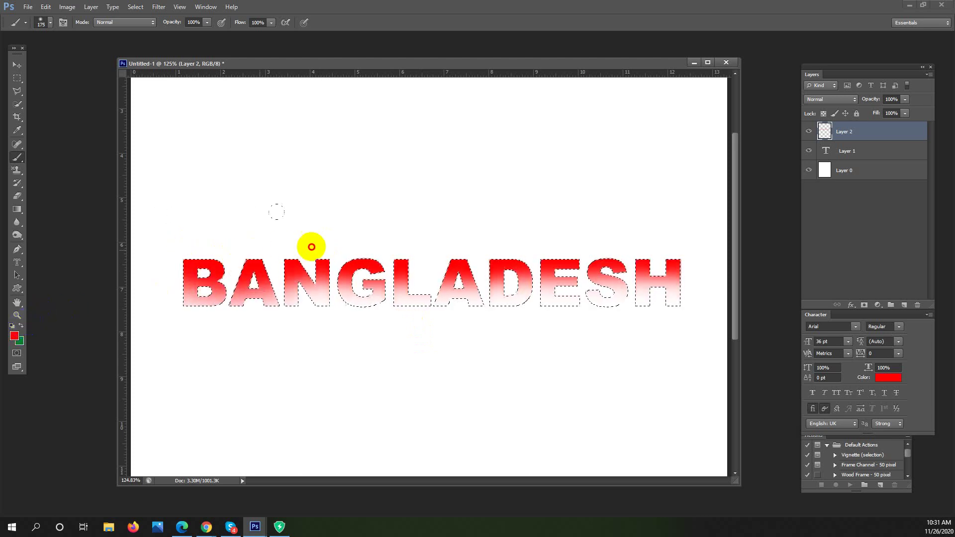
key("ctrl+d")
left_click_drag(550, 315, 524, 341)
key("ctrl+shift+d")
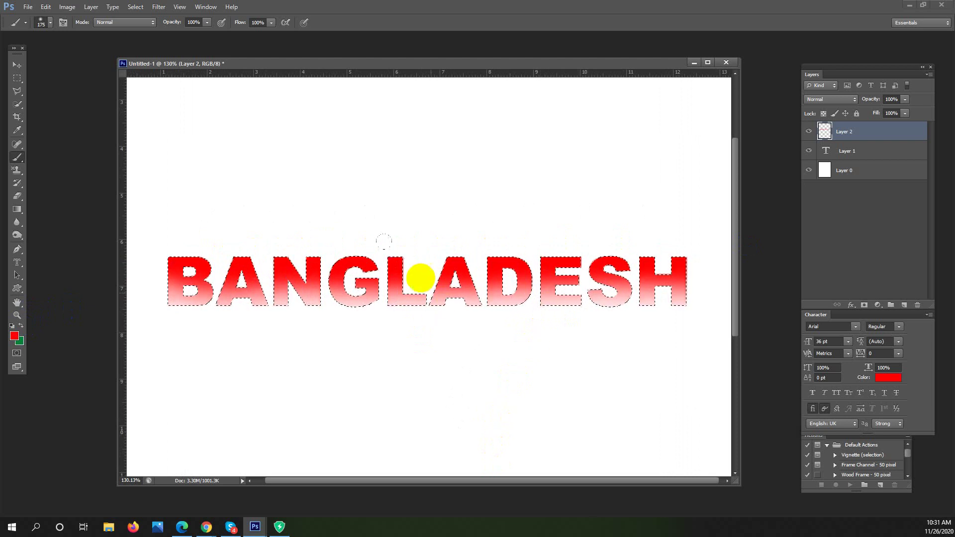
left_click(20, 325)
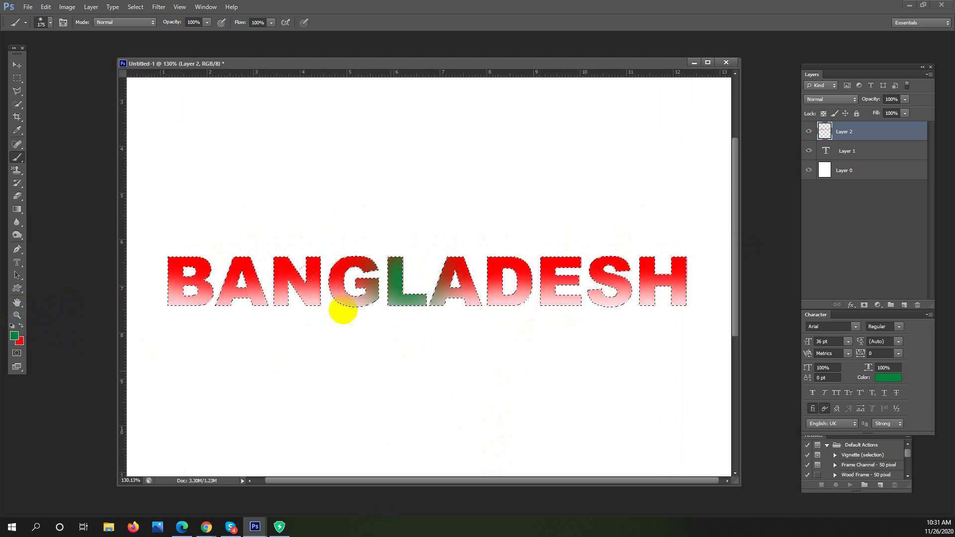
mouse_move(599, 341)
left_mouse_down()
mouse_move(490, 352)
mouse_move(507, 353)
left_mouse_up()
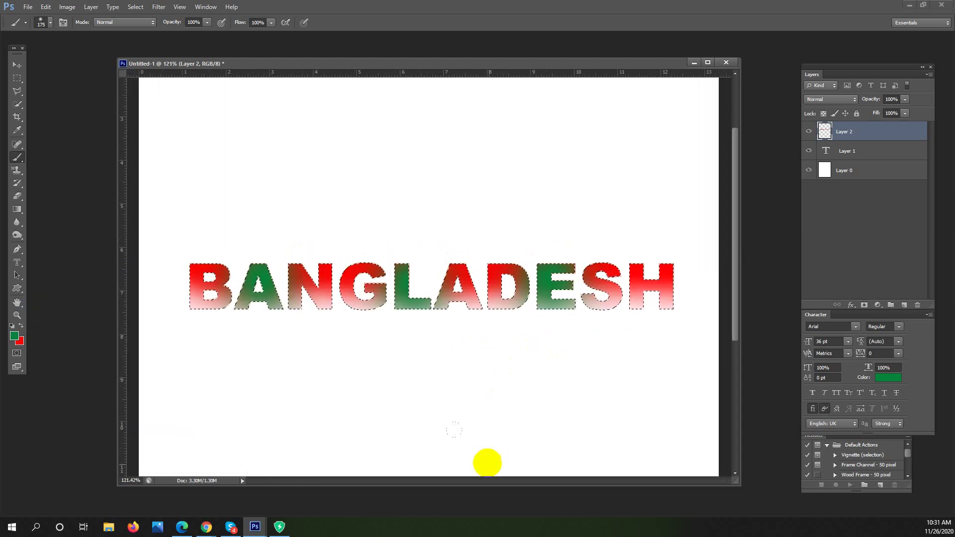
Delete the painted colour layer and the BANGLADESH text layer, then bring Google Meet forward
left_click_drag(21, 269, 48, 280)
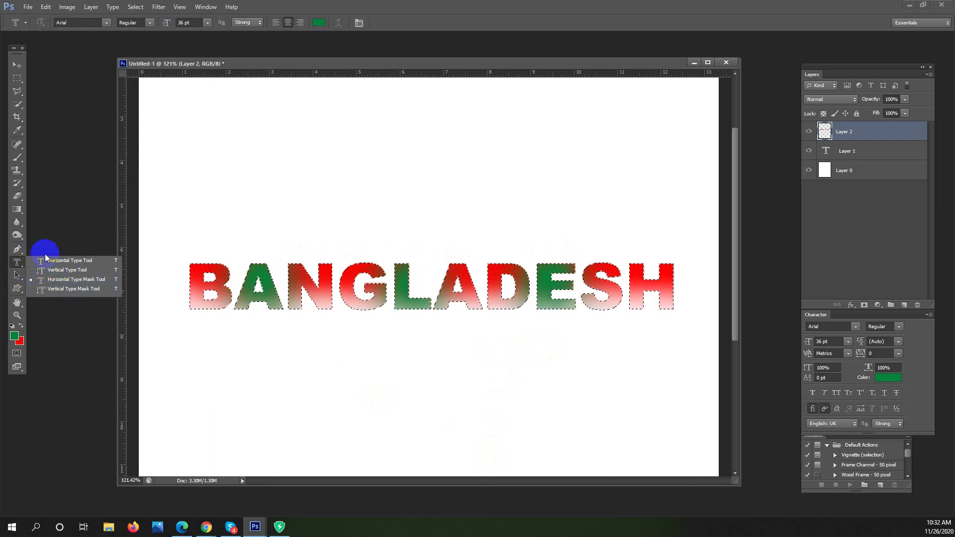
left_click(17, 78)
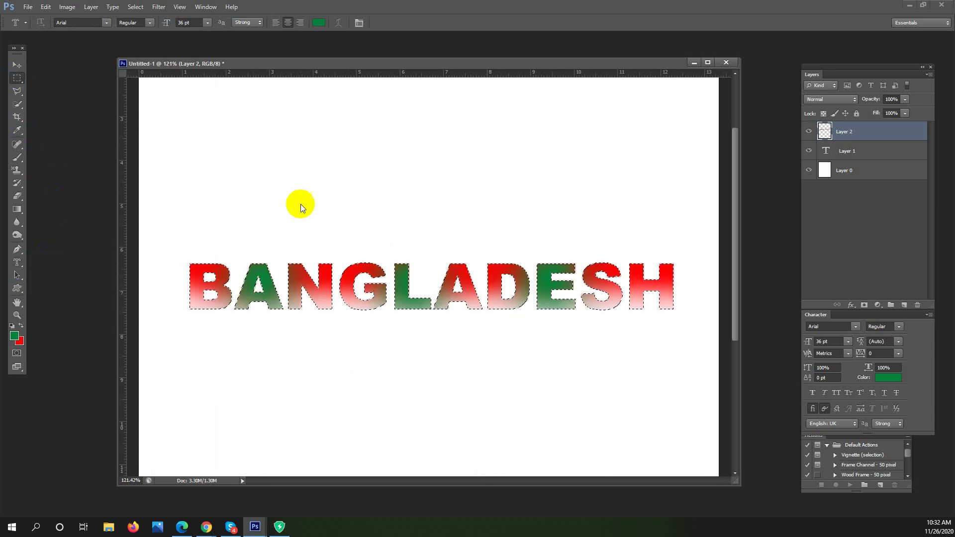
key("Delete")
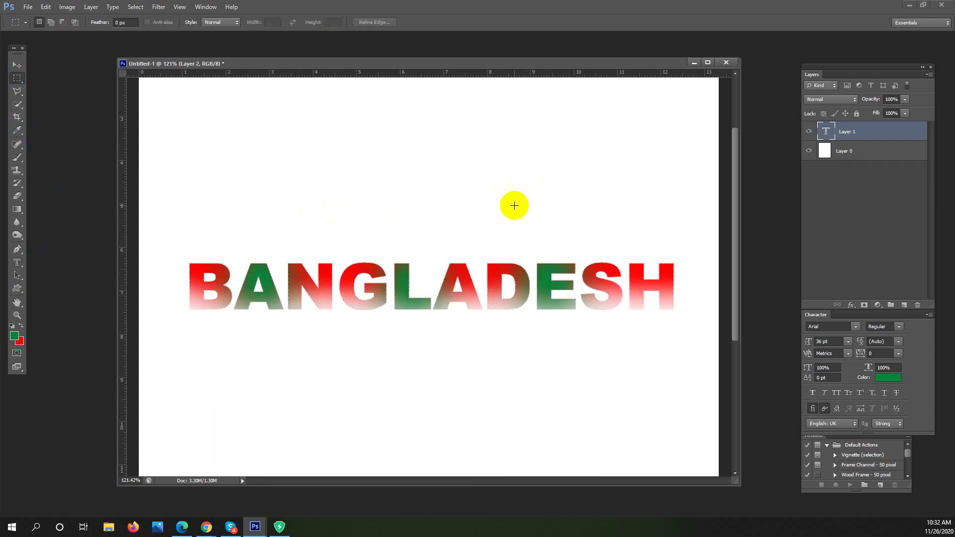
key("Delete")
scroll(411, 192, "down", 5)
scroll(428, 189, "up", 2)
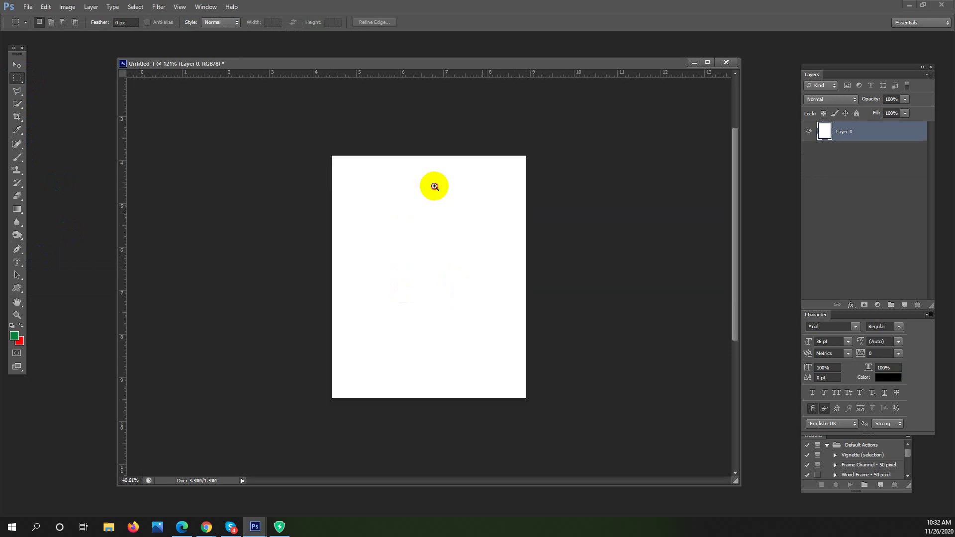
mouse_move(207, 525)
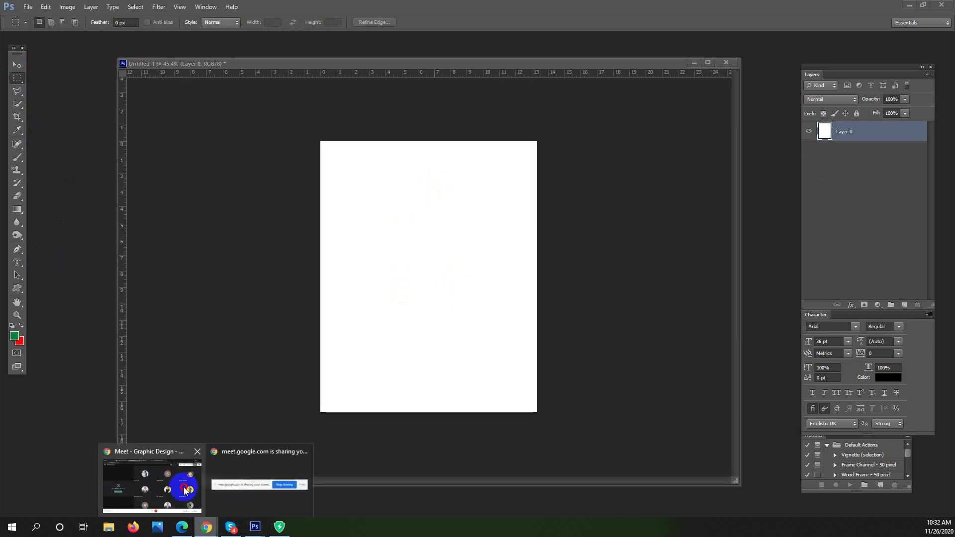
left_click(196, 500)
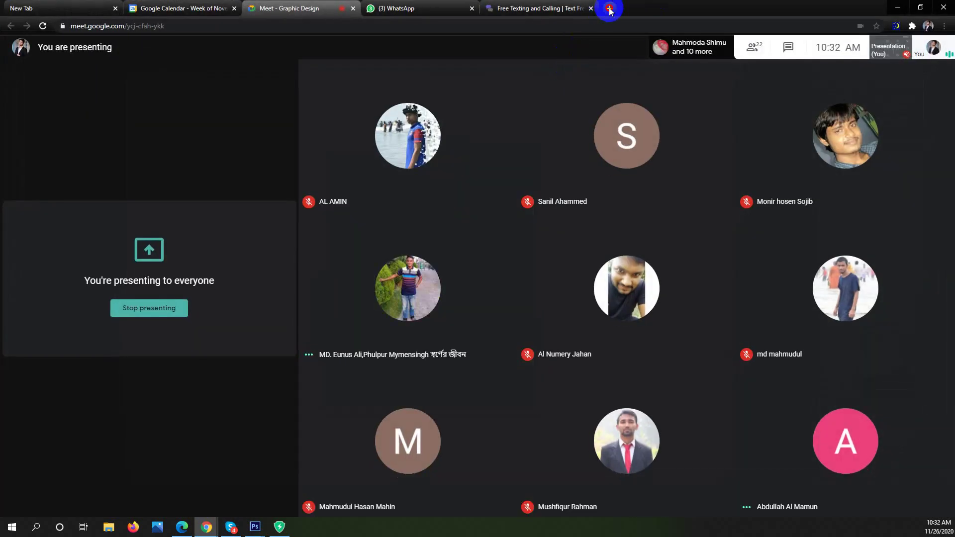
Open a new Chrome tab and search Google for 'gfrash'
left_click(605, 9)
type("gf")
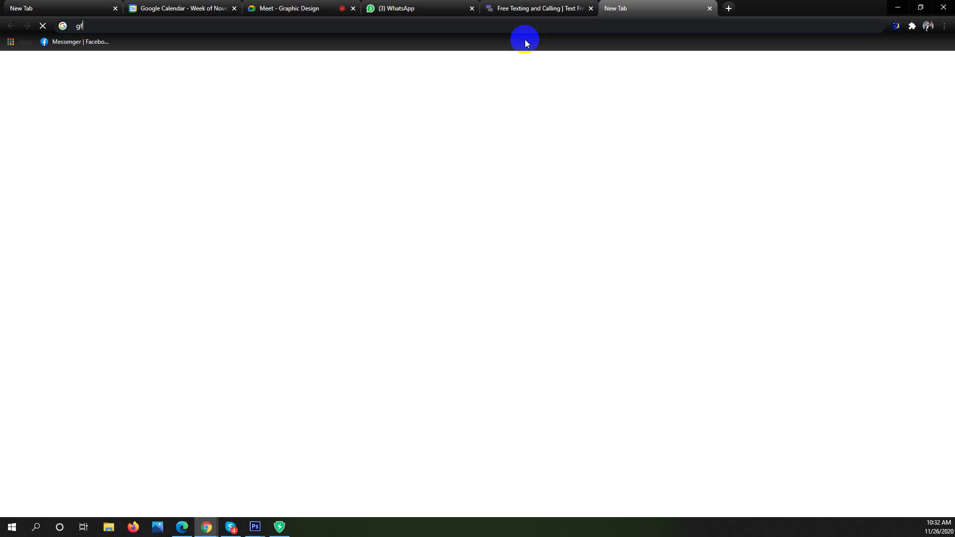
type("rashj")
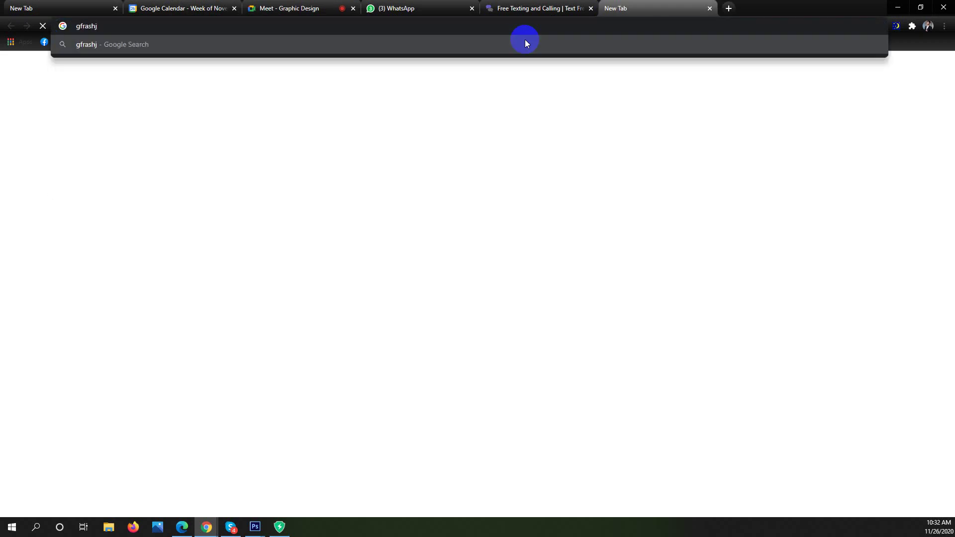
left_click(525, 43)
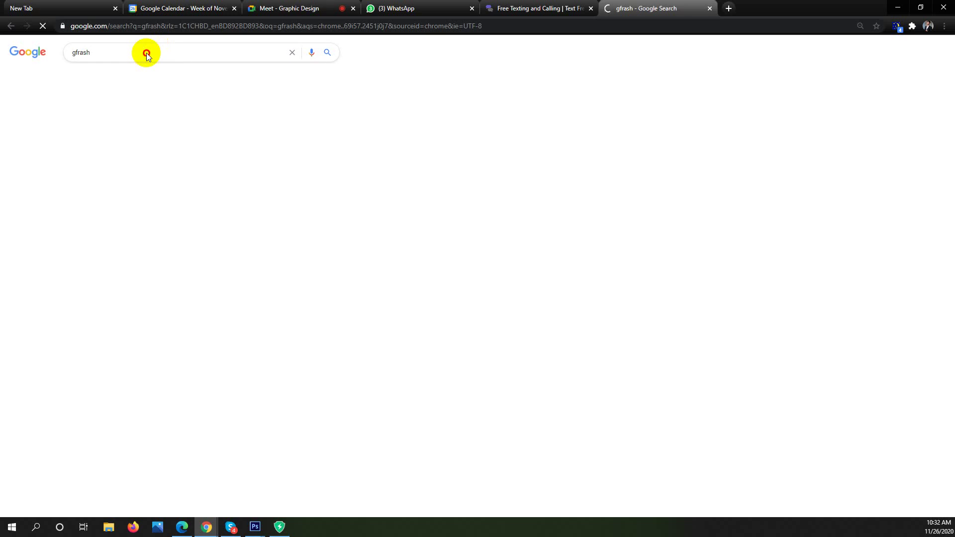
left_click(146, 52)
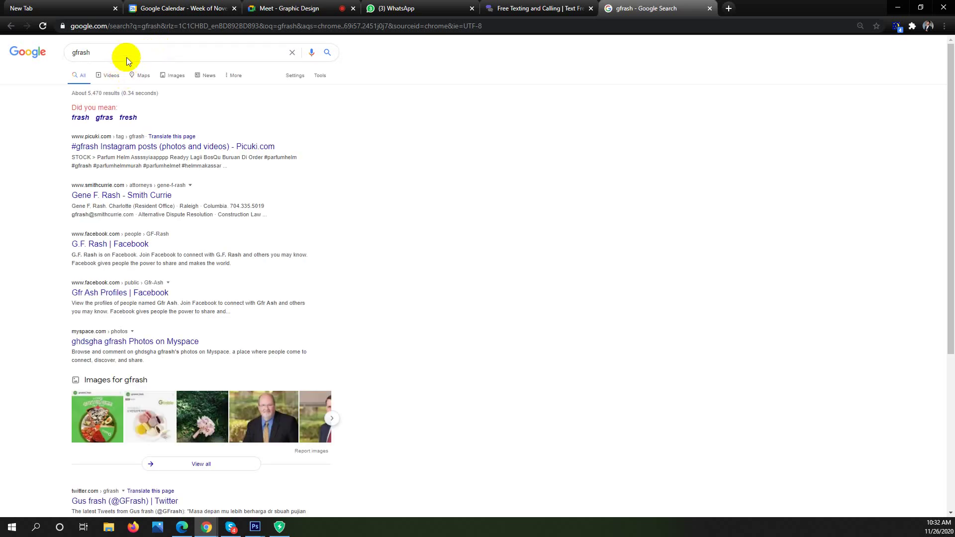
Replace the query with 'gra' and search the 'grass' suggestion
left_click(110, 52)
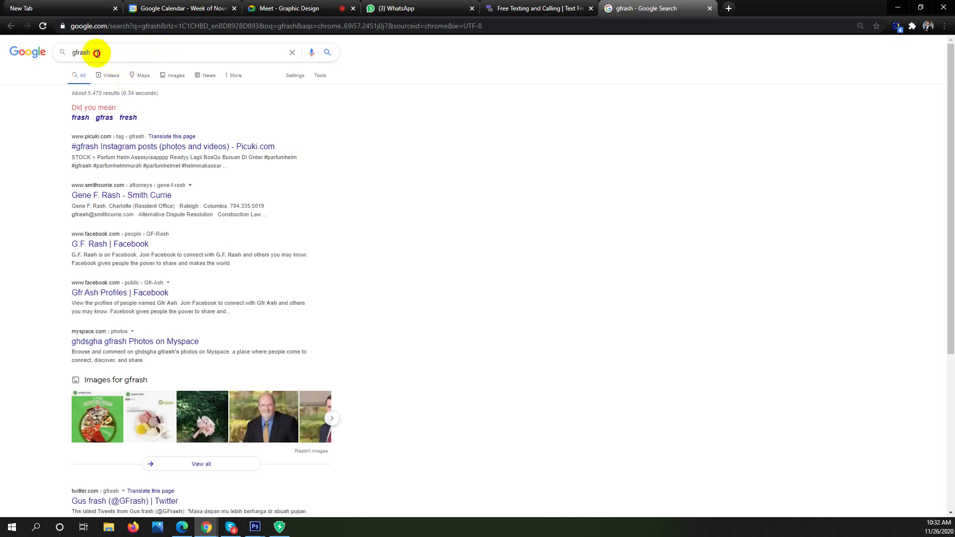
key("ctrl+a")
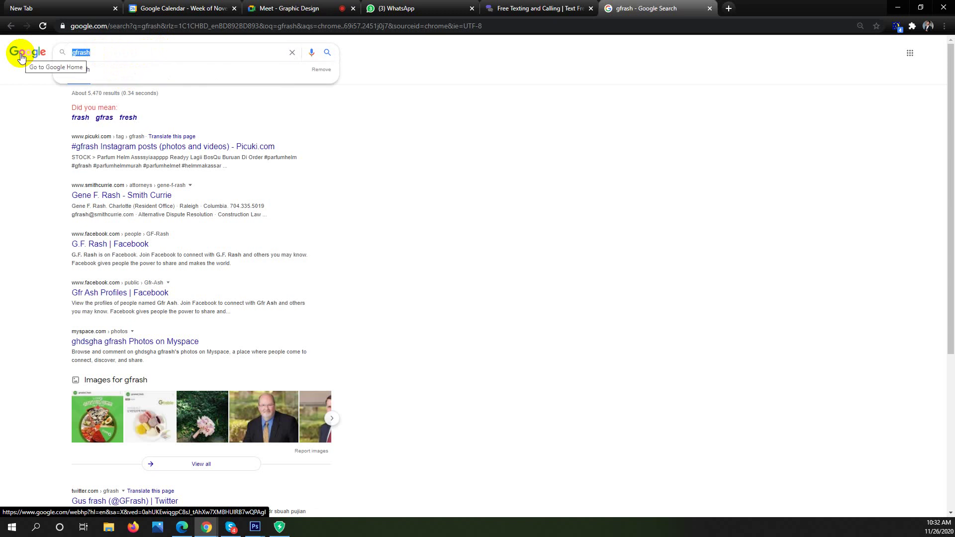
type("g")
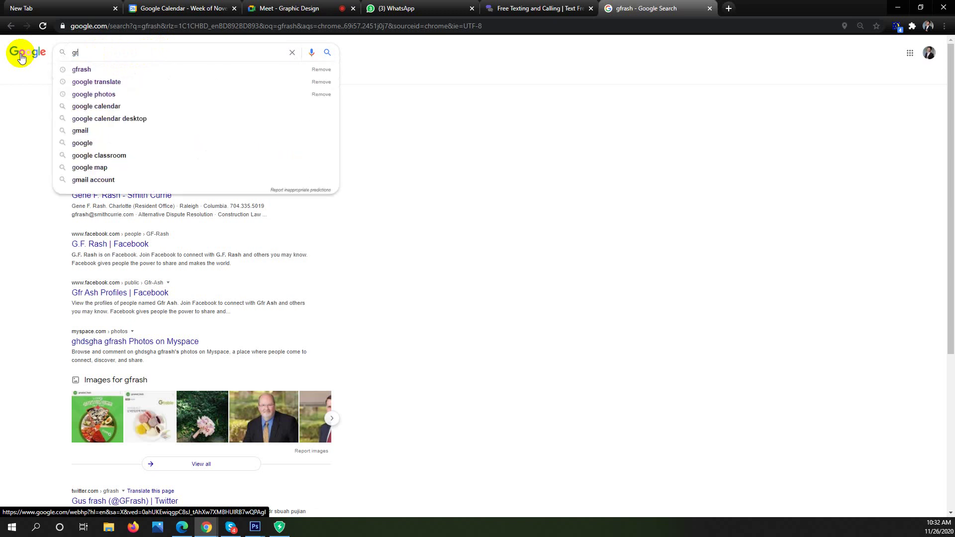
type("r")
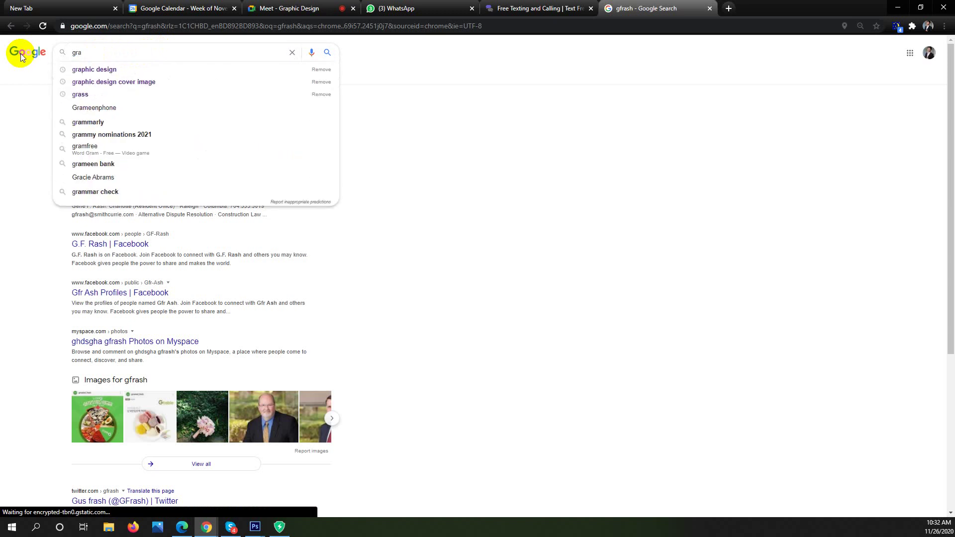
type("a")
key("Down")
key("Down")
key("Down")
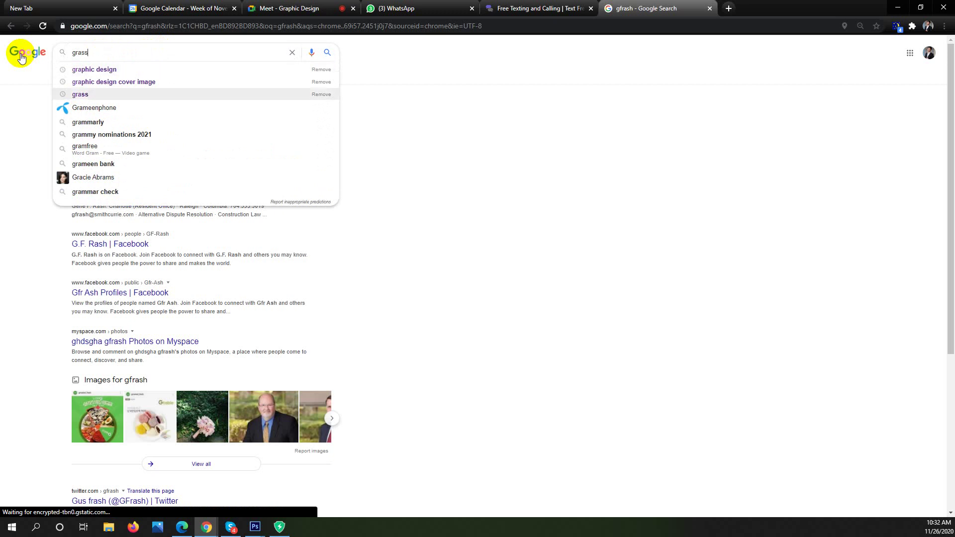
key("Return")
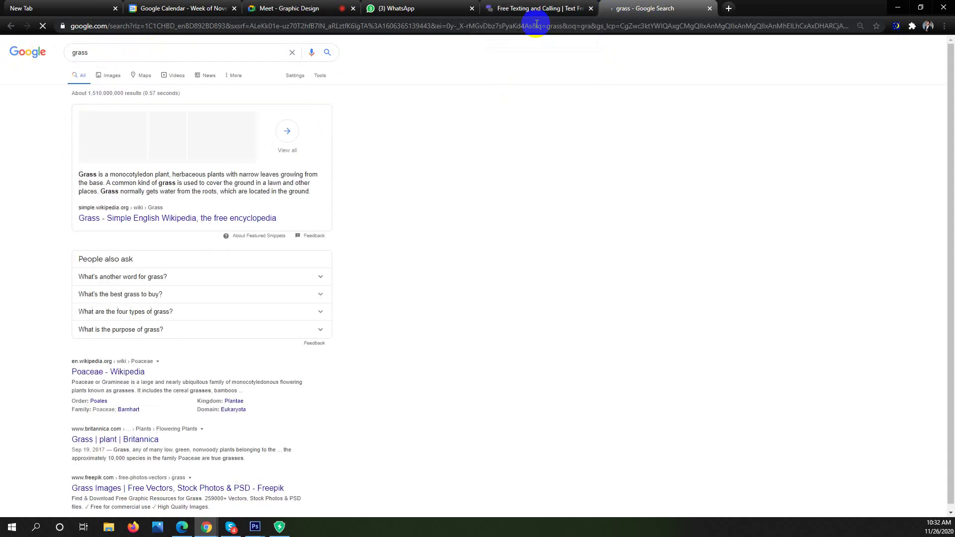
Show grass image results and copy the first lawn photo from its preview with Copy image
left_click(110, 80)
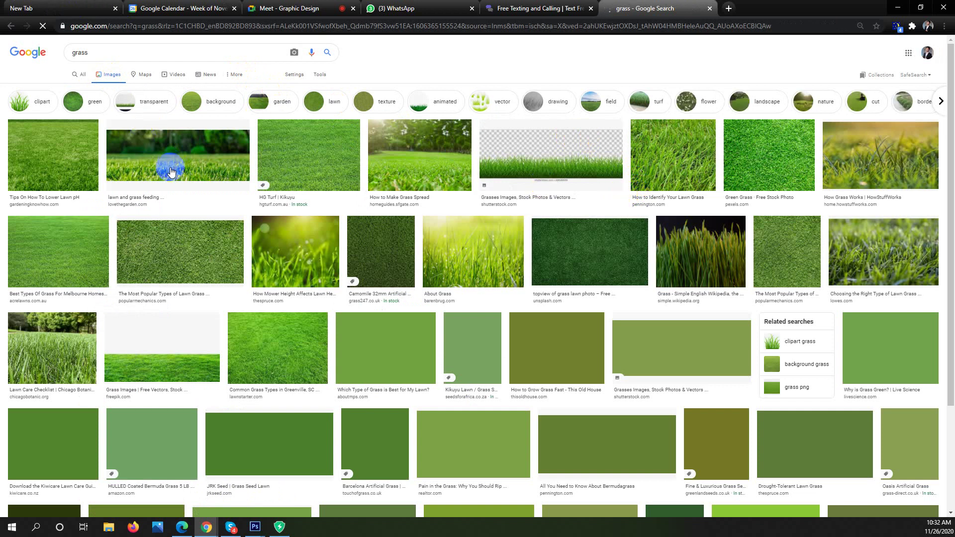
left_click(28, 149)
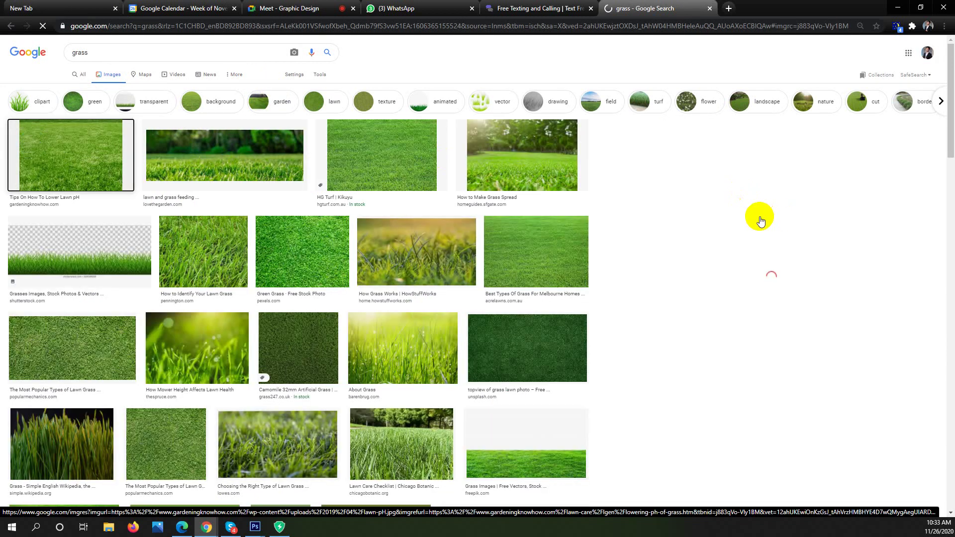
left_click(733, 224)
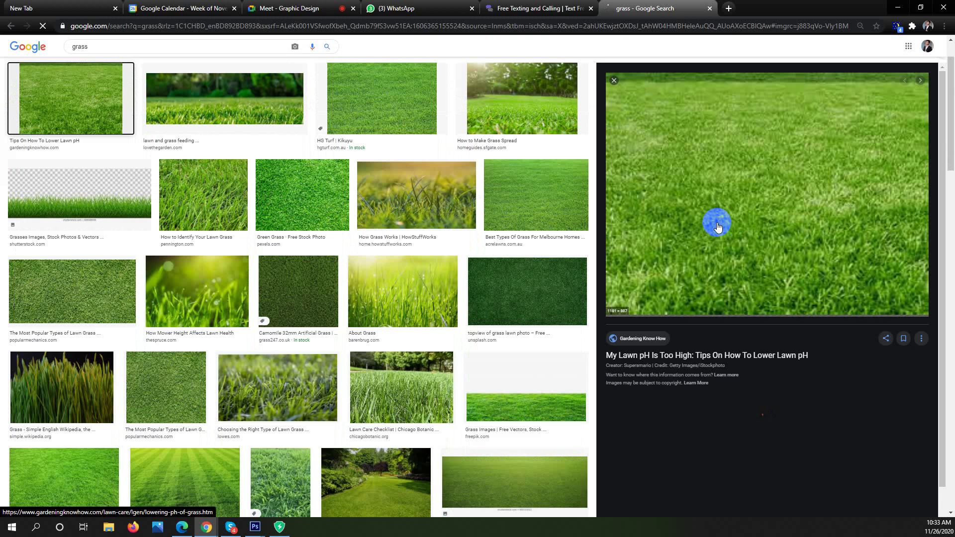
left_click(716, 228)
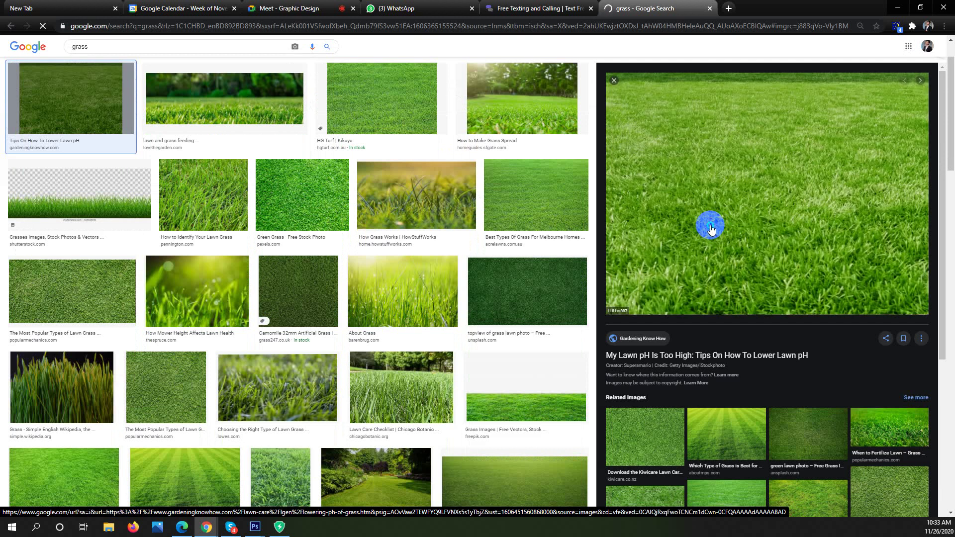
right_click(711, 229)
left_click(751, 326)
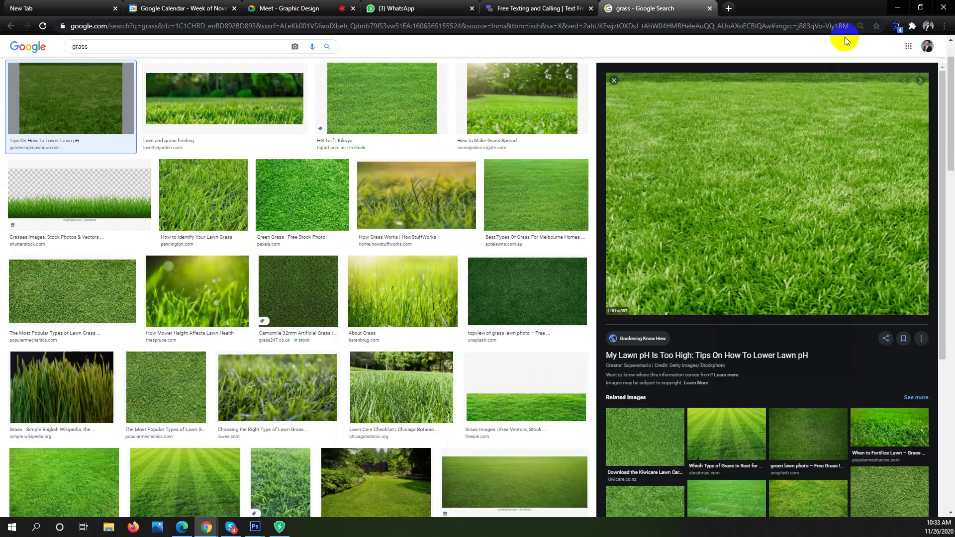
Minimize Chrome, start File > New in Photoshop, then reopen the lawn photo's image options
left_click(899, 7)
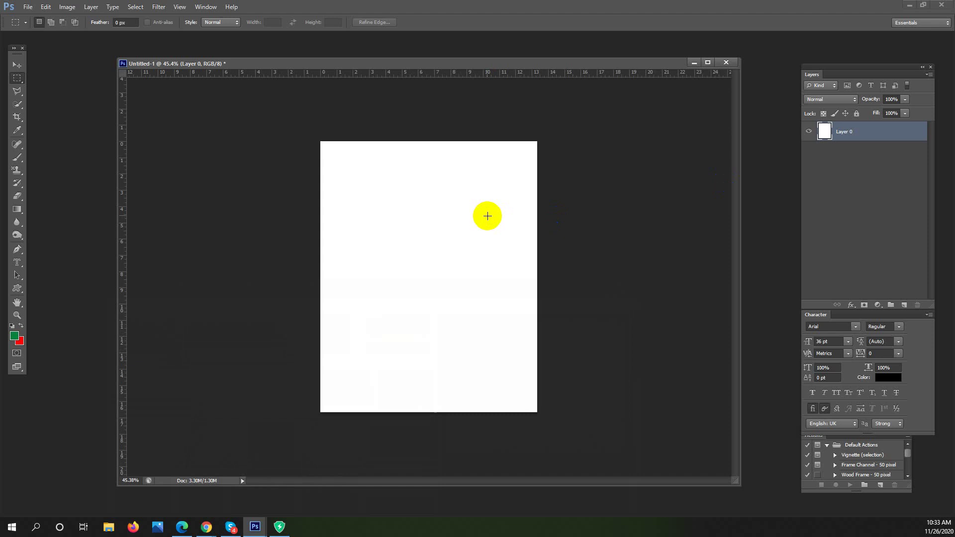
left_click(17, 63)
left_click(18, 65)
left_click(17, 80)
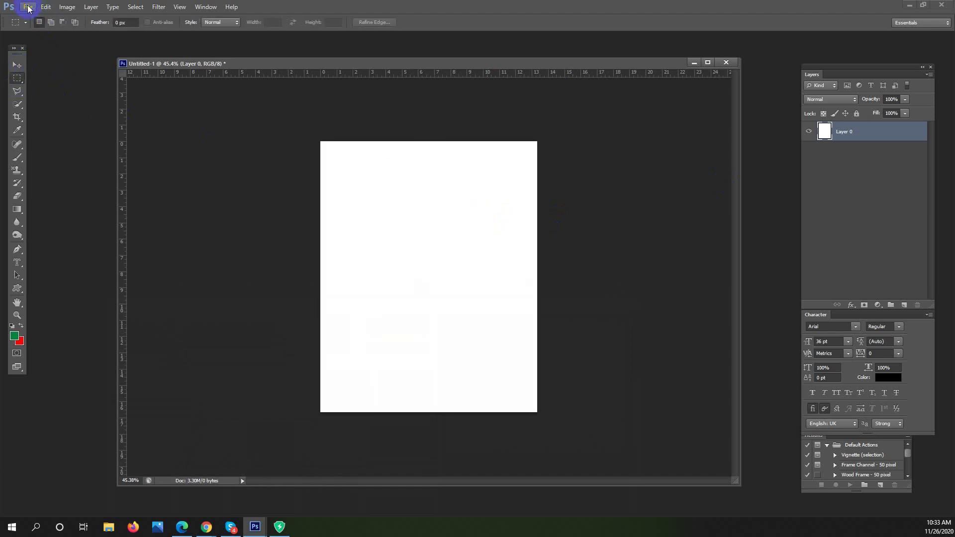
left_click(29, 7)
left_click(76, 19)
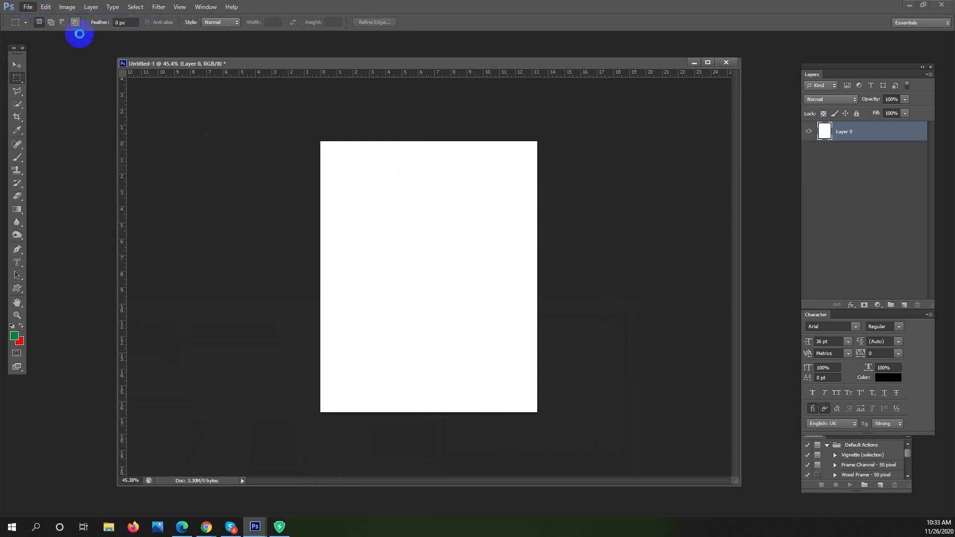
mouse_move(206, 527)
left_click(160, 510)
right_click(761, 160)
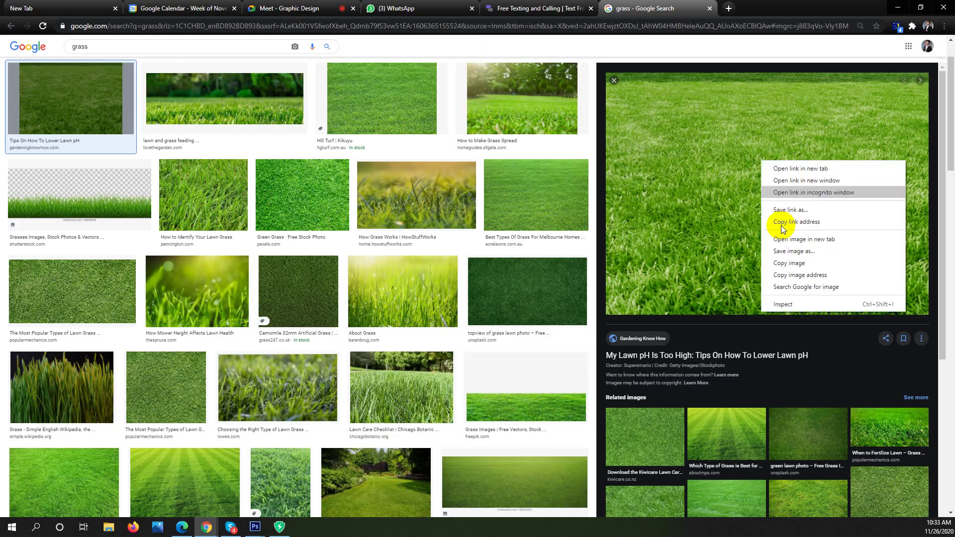
Create the new document sized to the clipboard and paste the grass photo into it
left_click(603, 203)
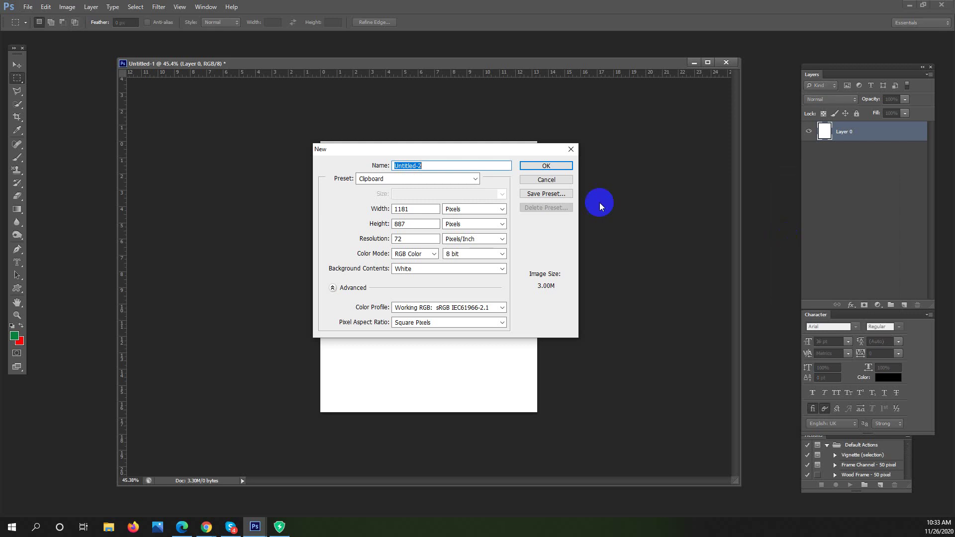
left_click(547, 166)
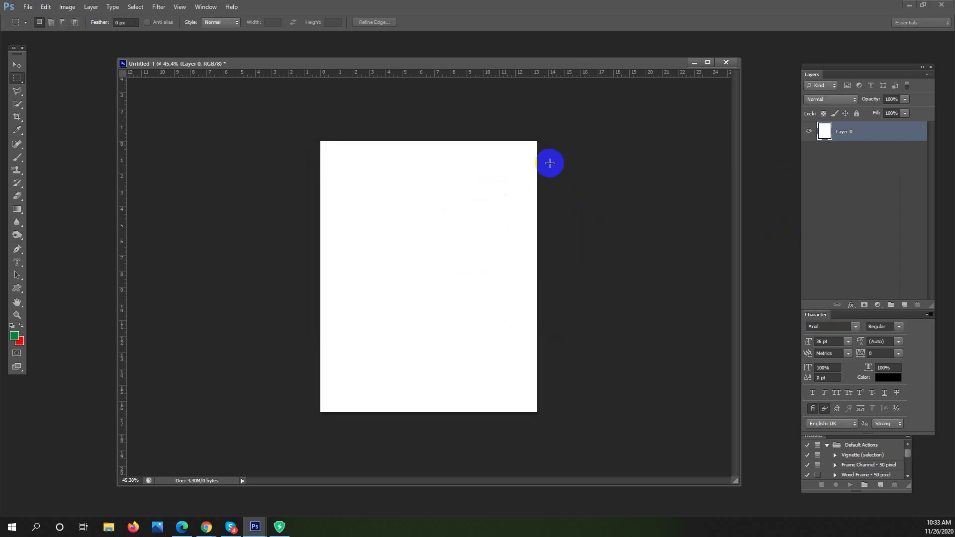
key("ctrl+v")
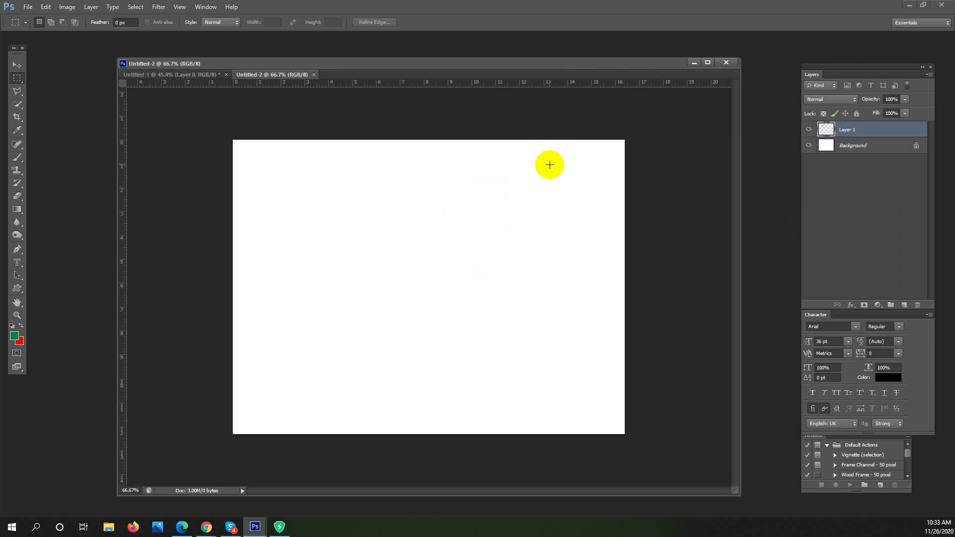
scroll(506, 207, "down", 2)
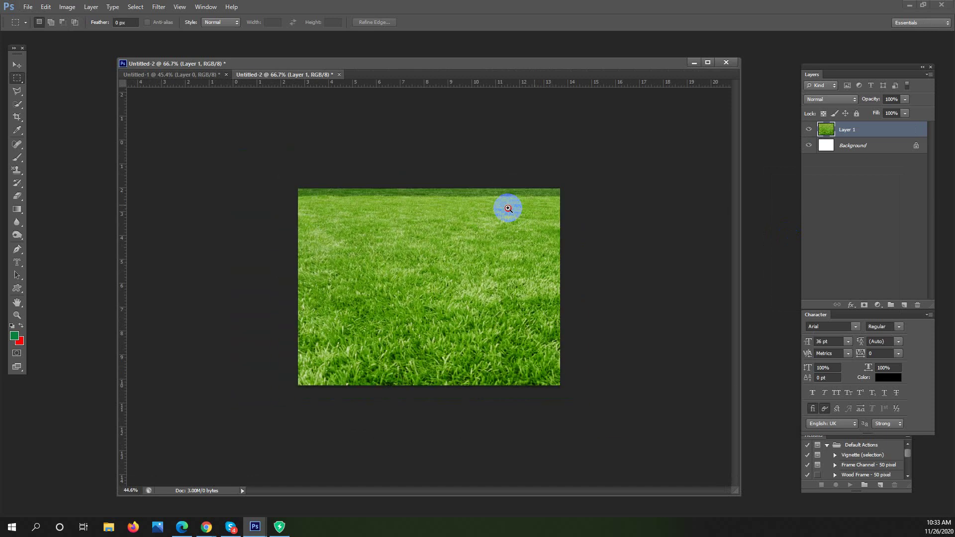
scroll(638, 181, "up", 3)
Convert the Background into a normal layer and add an empty layer above the grass
double_click(868, 145)
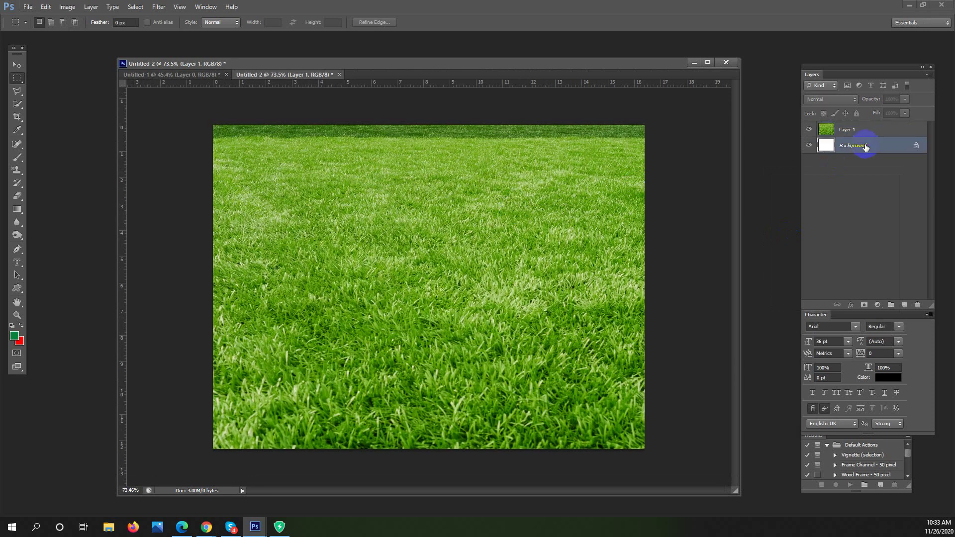
left_click(527, 130)
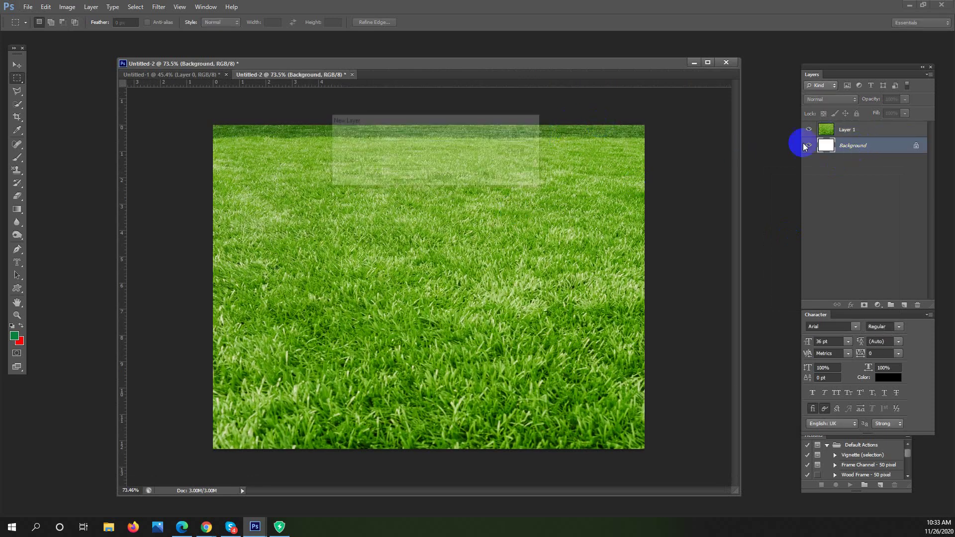
left_click(830, 135)
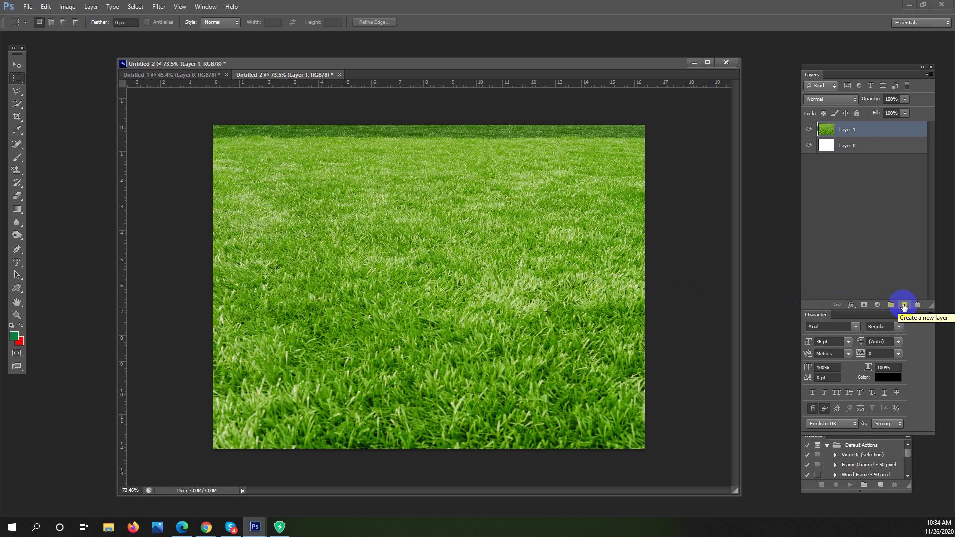
left_click(904, 305)
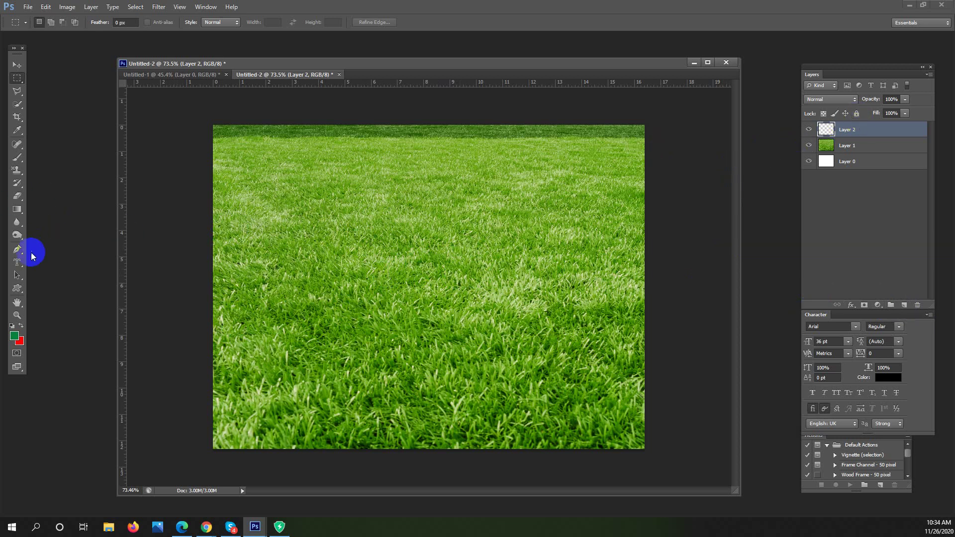
Start BANGLADESH type-mask text on the grass and shift it up and right
left_click_drag(16, 262, 70, 280)
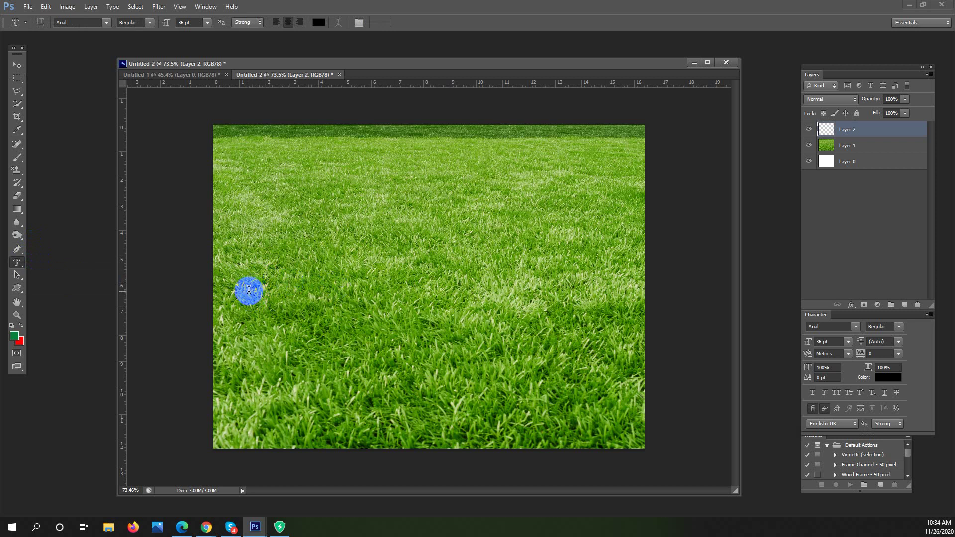
left_click(248, 290)
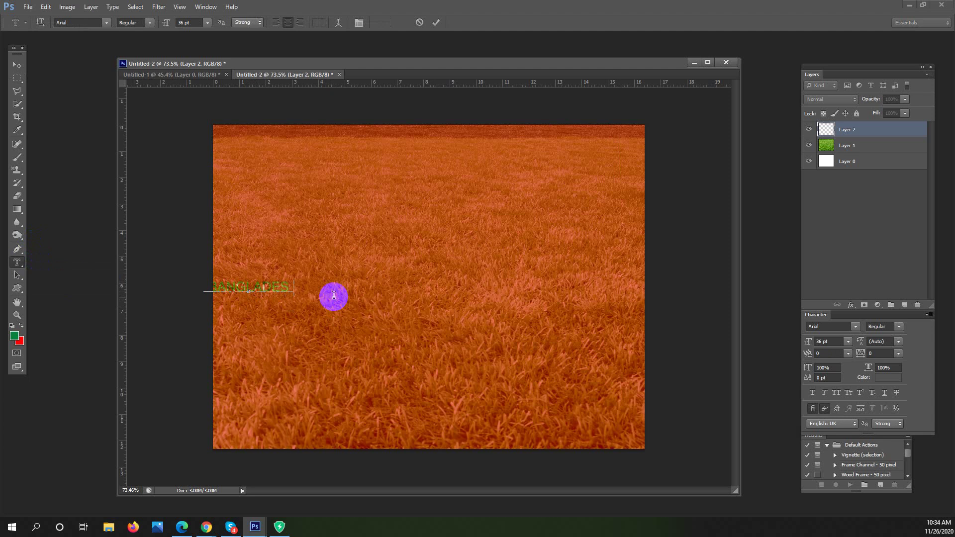
left_click_drag(309, 252, 445, 240)
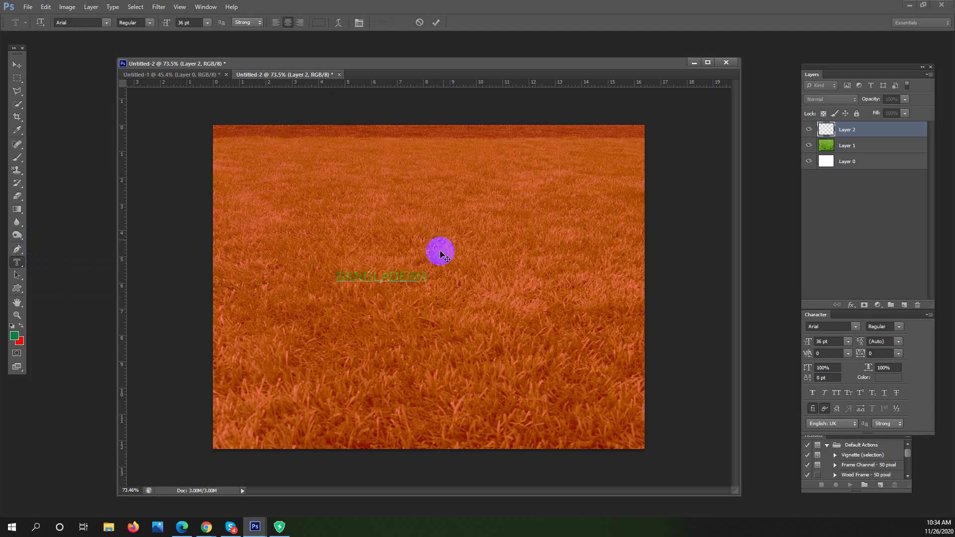
Make the BANGLADESH mask text 150 pt Arial Black
left_click_drag(430, 280, 313, 267)
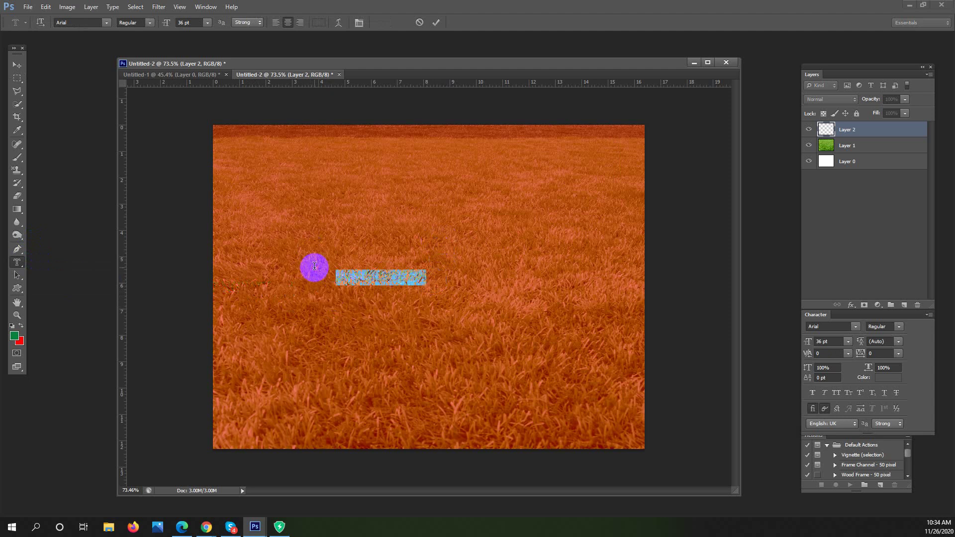
left_click(189, 22)
type("150")
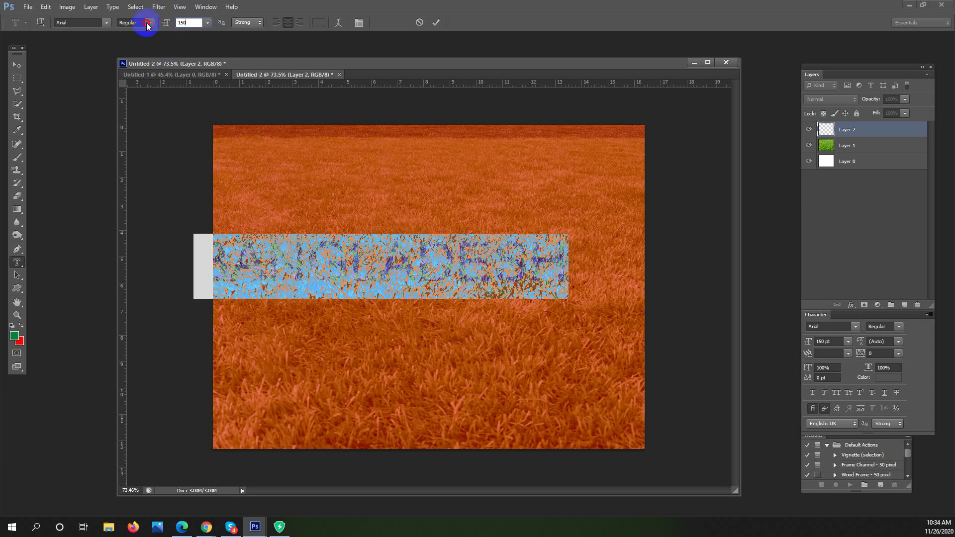
left_click(148, 26)
left_click(159, 94)
Move the mask text across the middle of the grass and commit it
left_click_drag(365, 183, 412, 186)
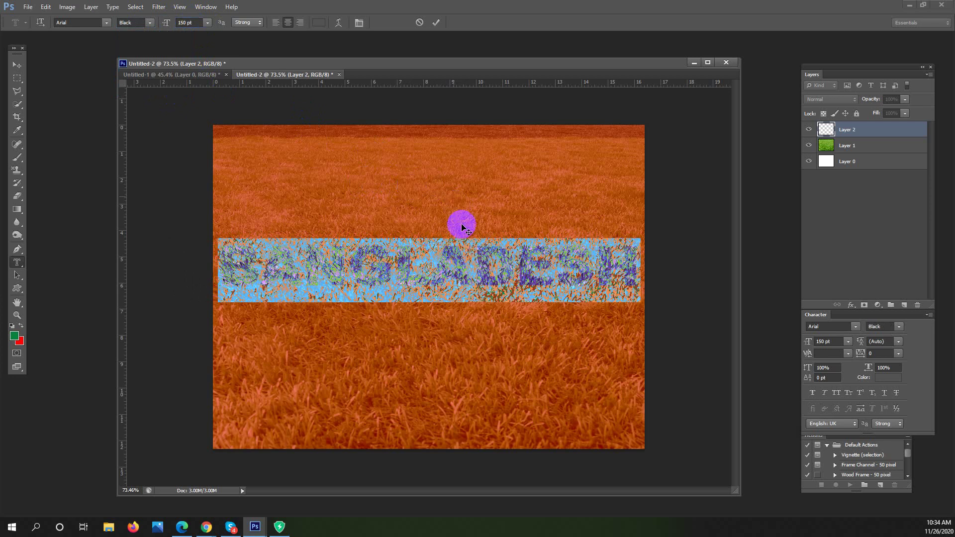
mouse_move(443, 248)
left_mouse_down()
mouse_move(346, 207)
mouse_move(354, 184)
left_mouse_up()
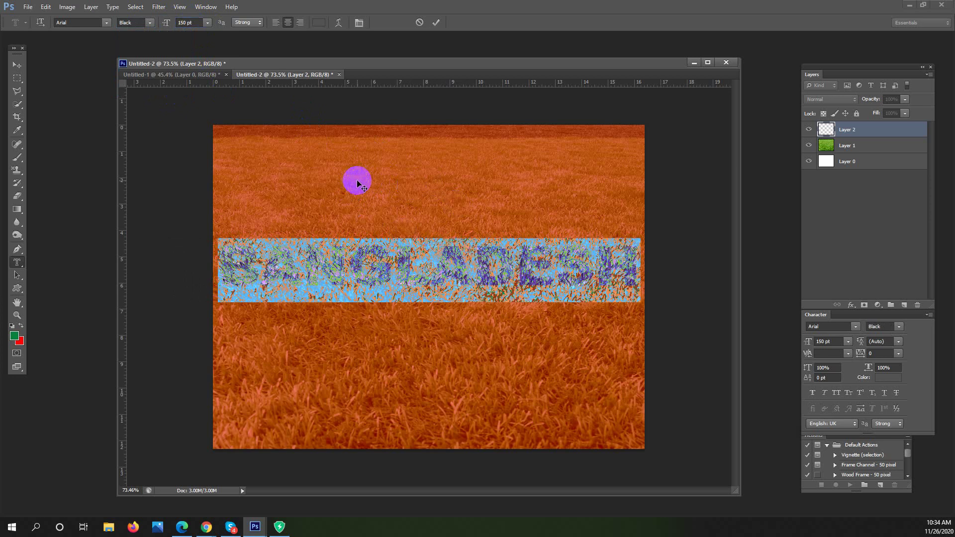
left_click(17, 78)
left_click(495, 258)
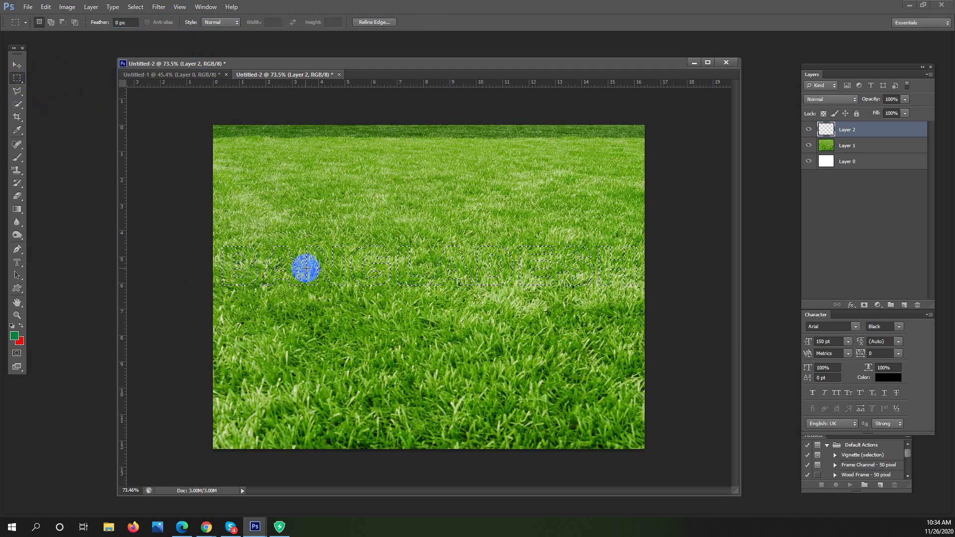
Invert the lettering selection, delete the grass outside the letters on Layer 1, and deselect
scroll(278, 261, "up", 5)
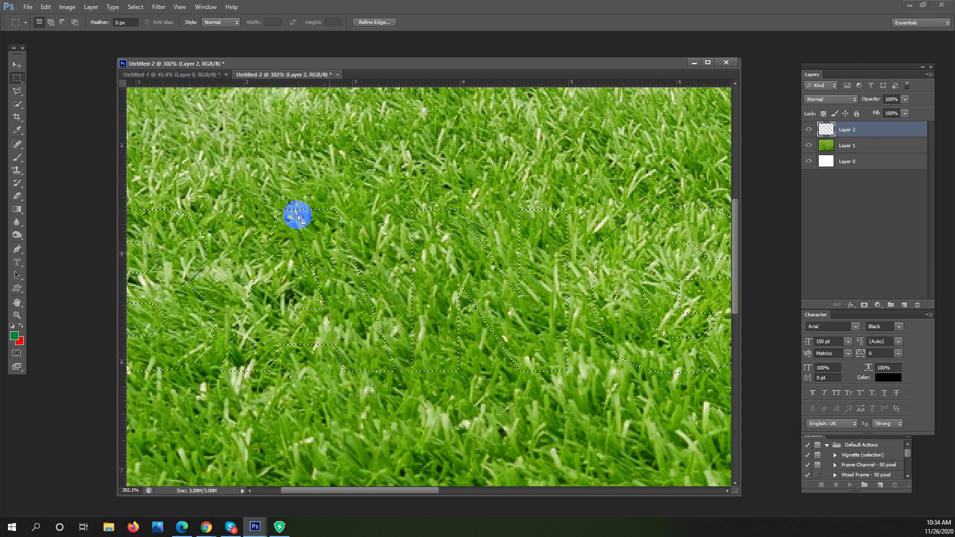
key("ctrl+d")
scroll(472, 283, "down", 5)
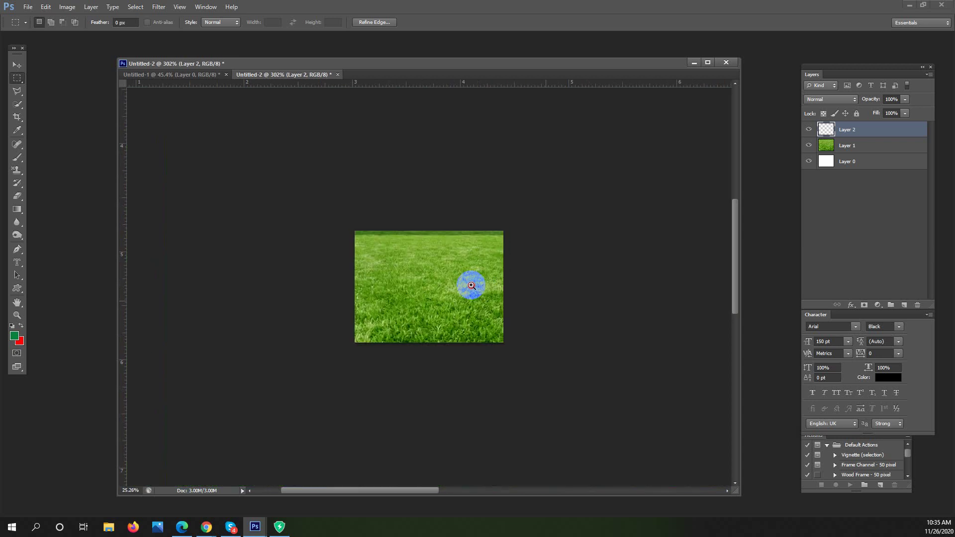
key("ctrl+z")
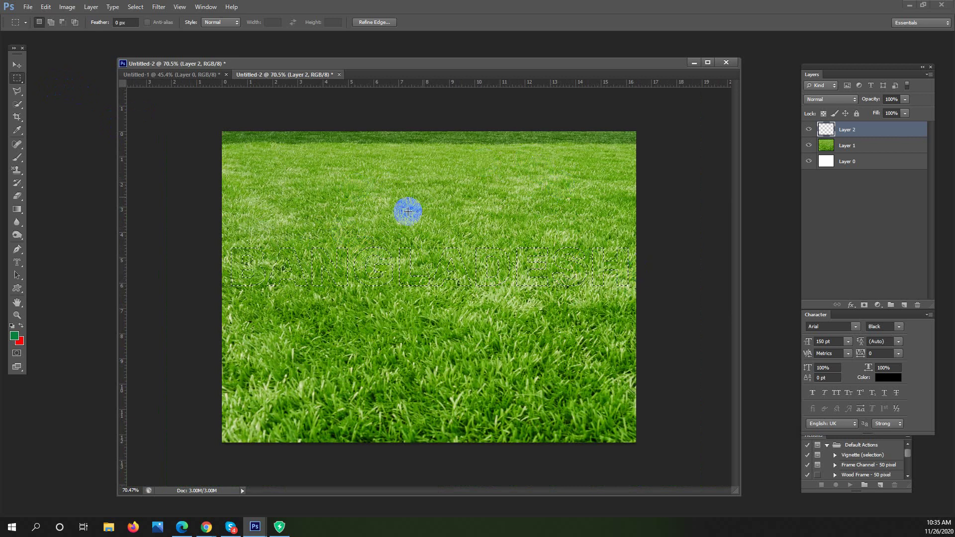
right_click(361, 262)
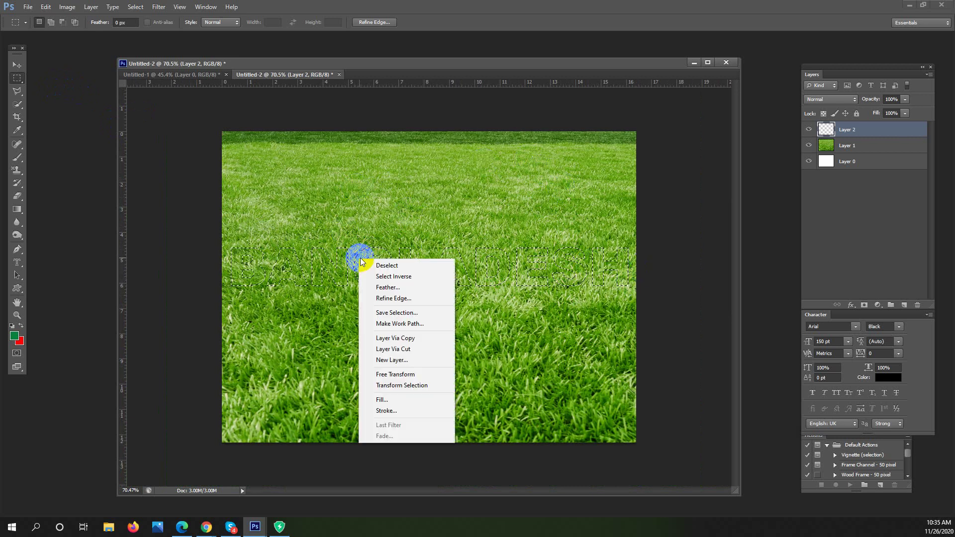
left_click(390, 276)
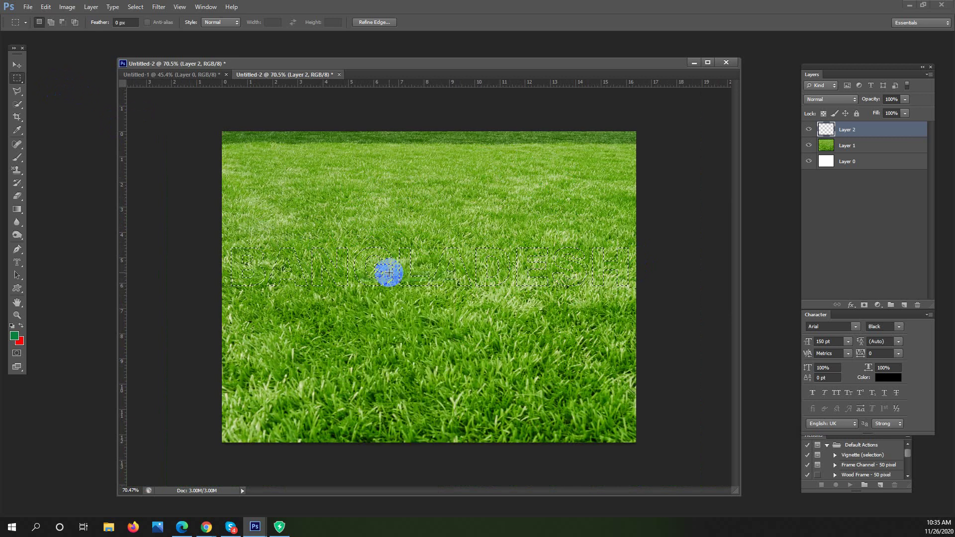
left_click(863, 146)
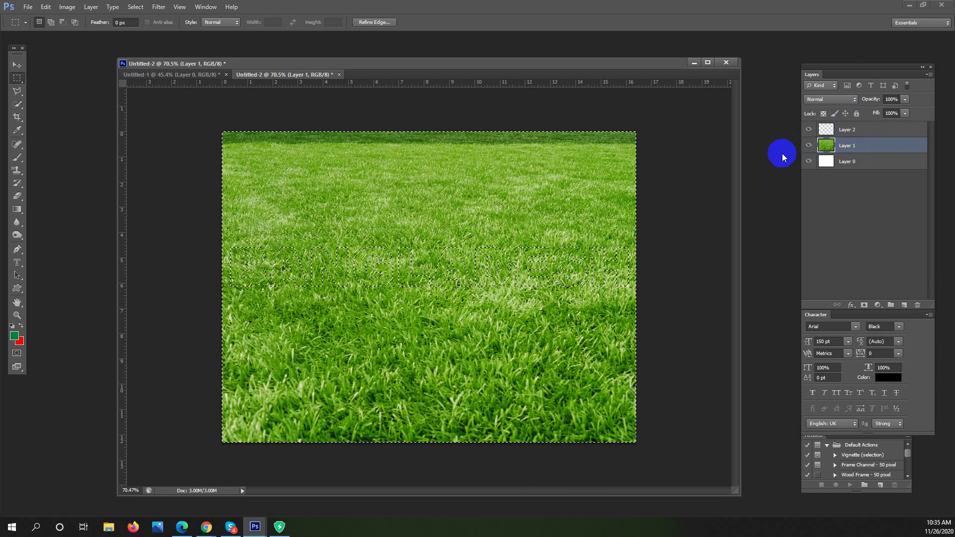
key("Delete")
key("ctrl+d")
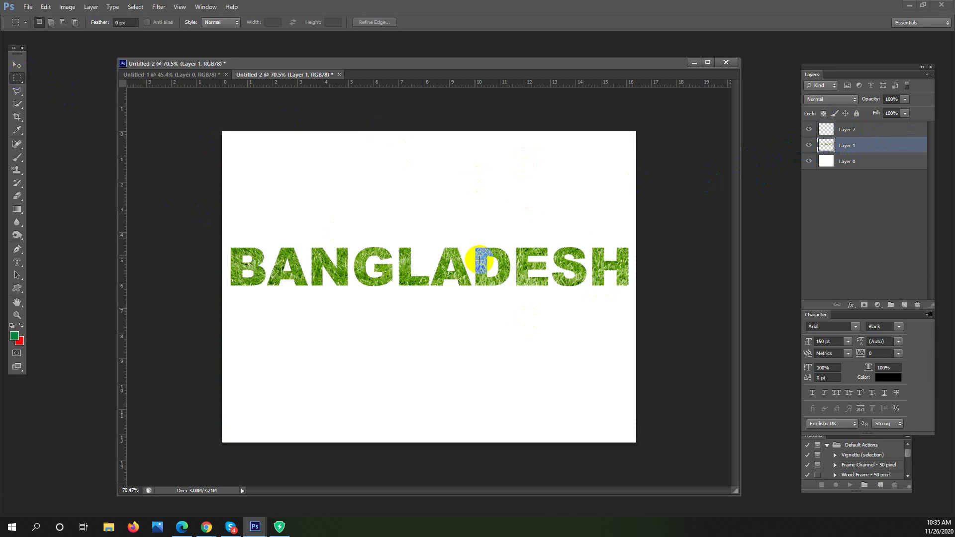
Zoom in and pan along the grass-textured BANGLADESH lettering to check it
left_click_drag(273, 261, 299, 260)
left_click_drag(467, 267, 320, 262)
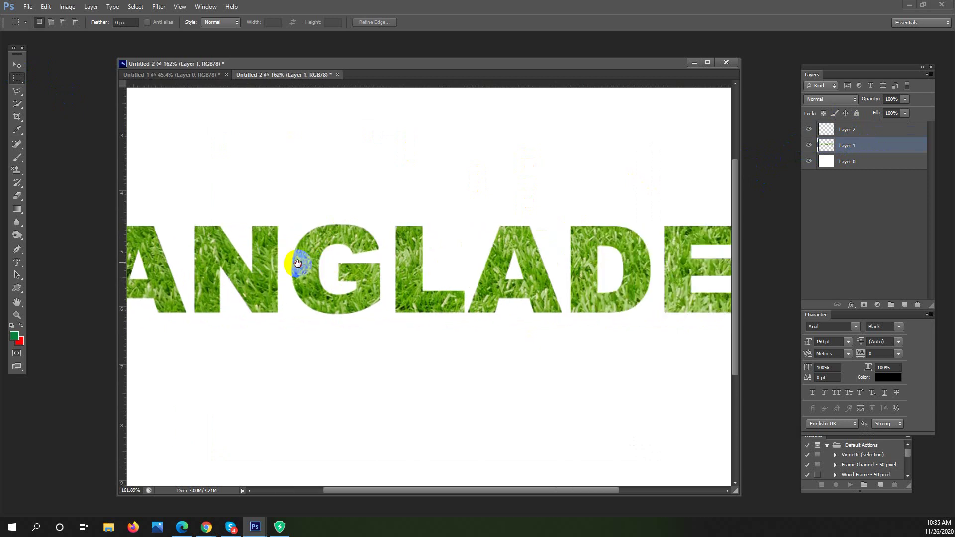
left_click_drag(614, 260, 494, 252)
left_click_drag(551, 239, 514, 228)
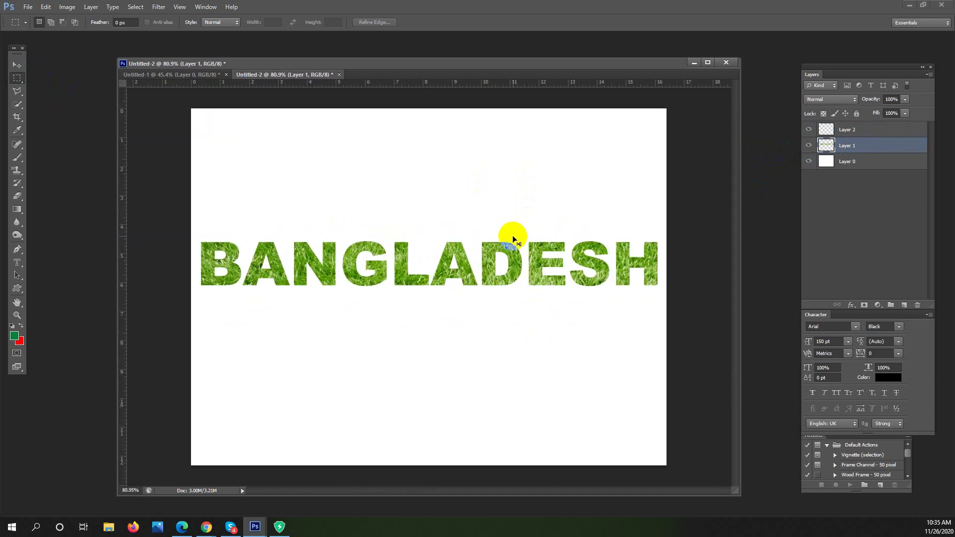
Restore the full grass image and float Untitled-2 alongside Untitled-1
key("ctrl+alt+z")
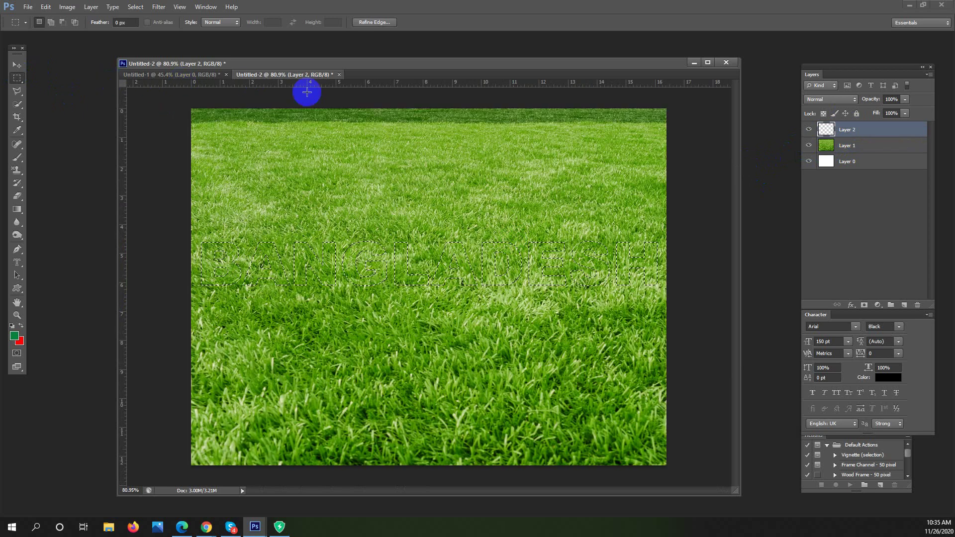
left_click_drag(314, 76, 160, 170)
left_click(246, 66)
left_click(466, 88)
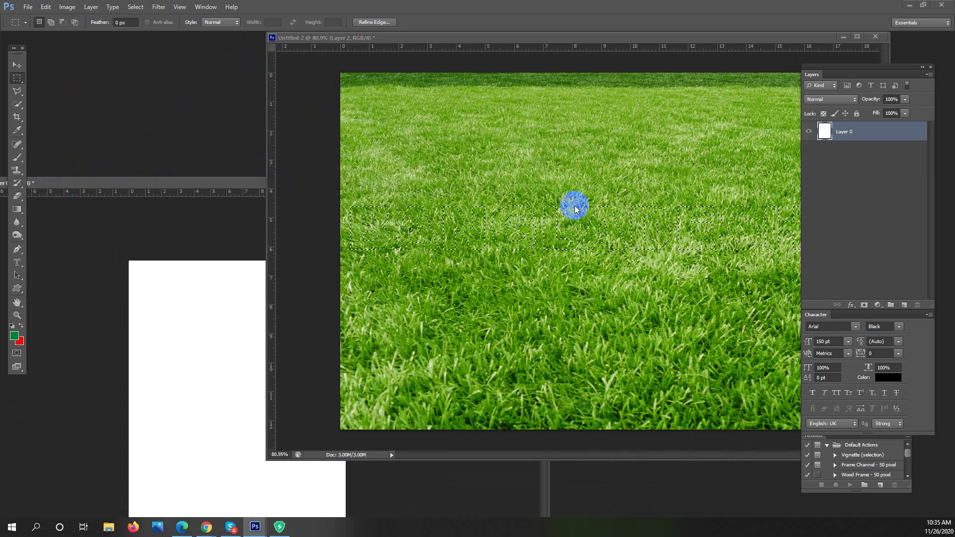
Drag the grass lettering on Layer 1 into the white Untitled-1 document
left_click(17, 66)
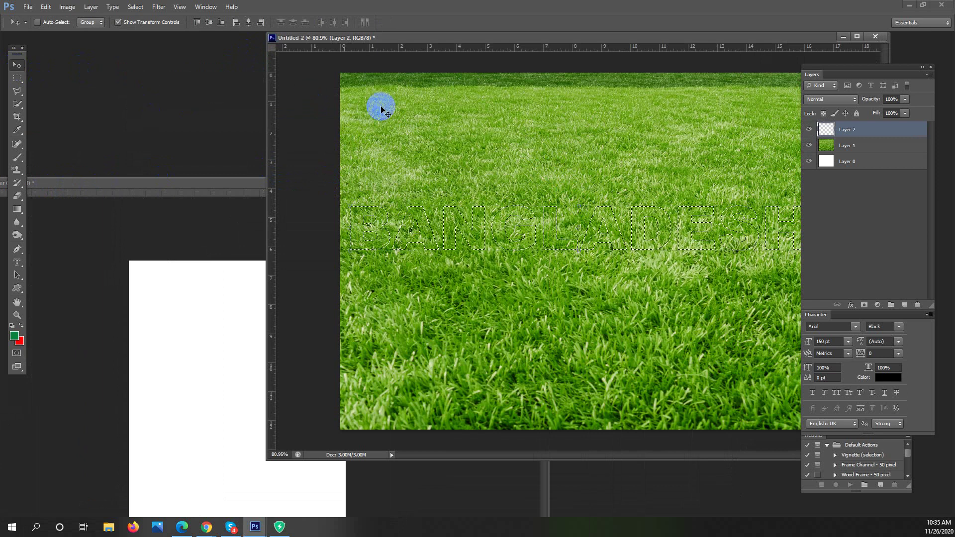
left_click(559, 235, "ctrl")
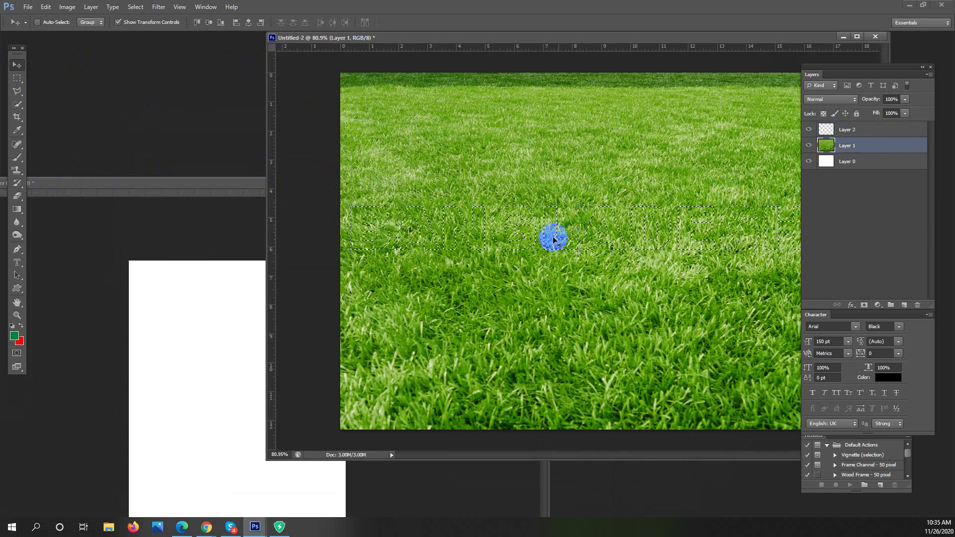
left_click_drag(550, 239, 288, 348)
Scale the BANGLADESH lettering to about 86% and zoom in on it
left_click(369, 359)
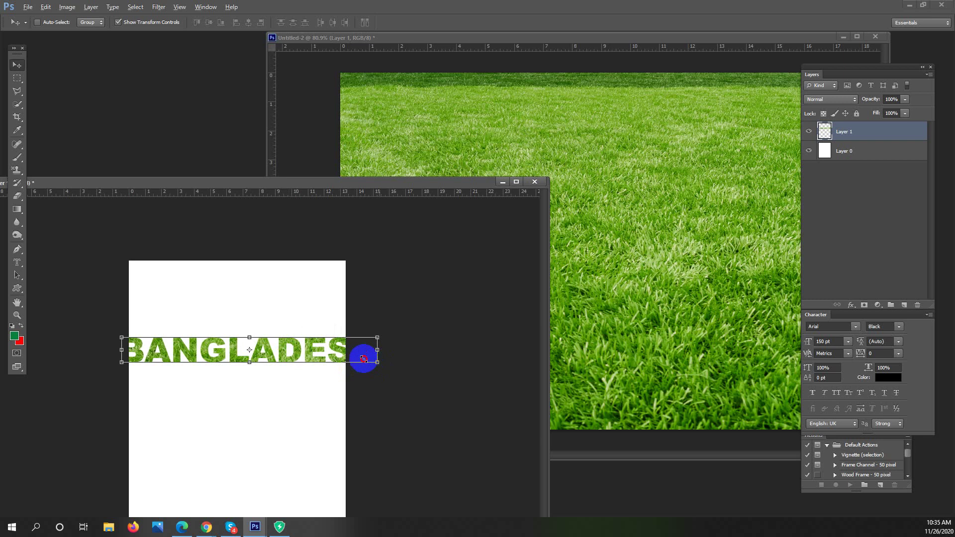
left_click_drag(361, 358, 294, 346)
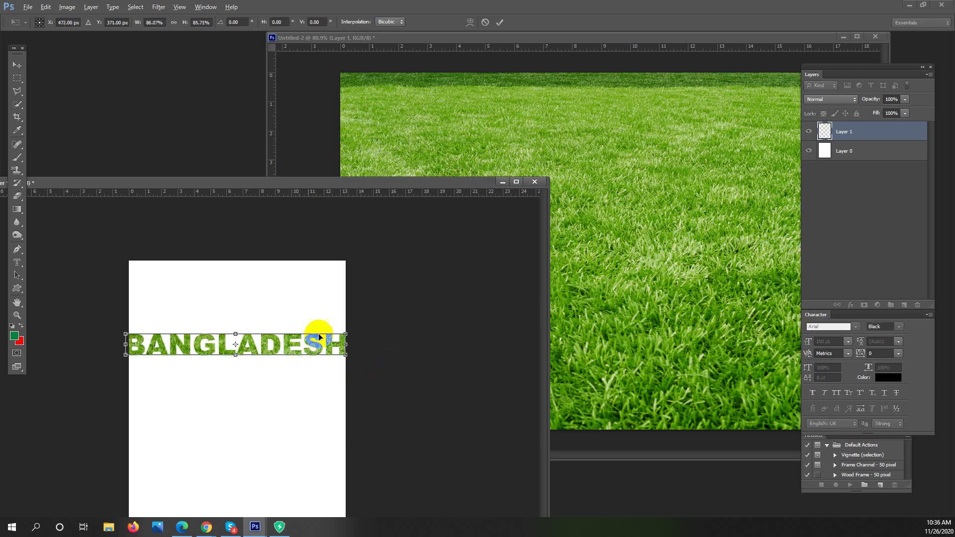
key("Return")
left_click_drag(293, 185, 412, 147)
left_click(392, 297, "ctrl")
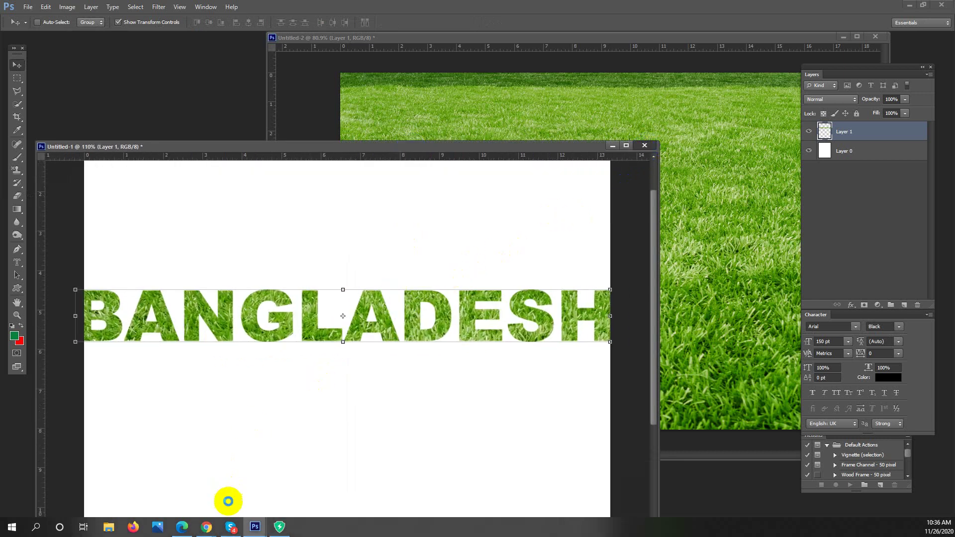
Close Untitled-1 without saving its changes
left_click(213, 527)
left_click(196, 480)
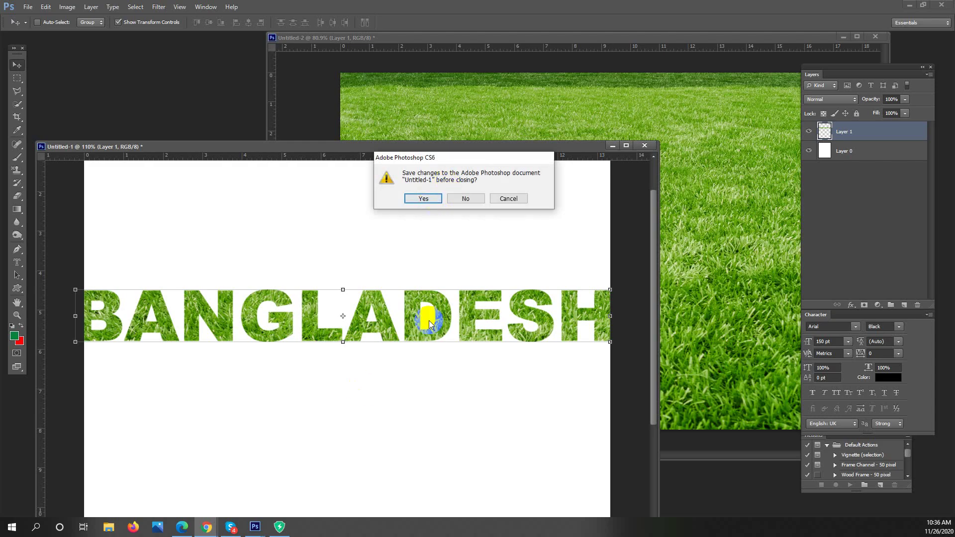
left_click(466, 200)
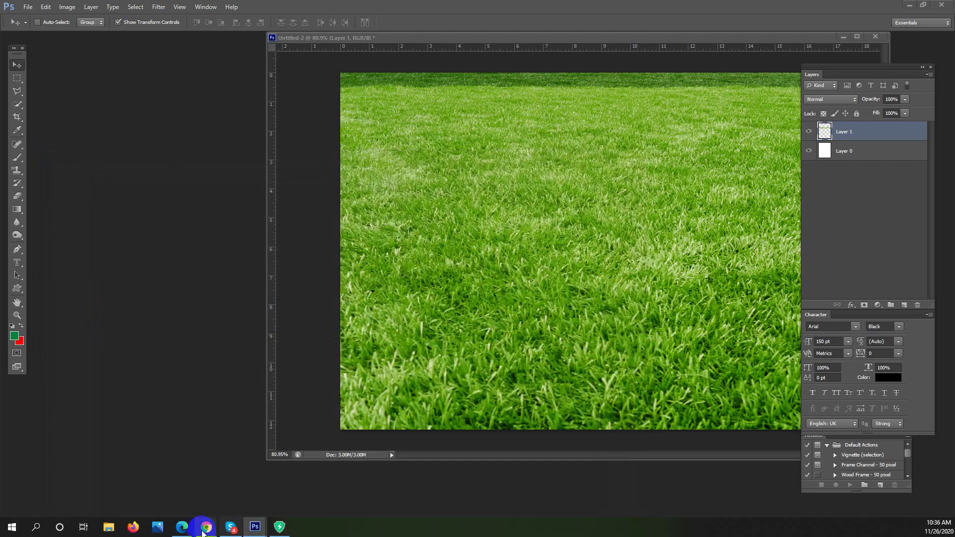
Replace the grass query with 'coloreful theem' and view the colorful theme image results
mouse_move(207, 516)
left_click(187, 481)
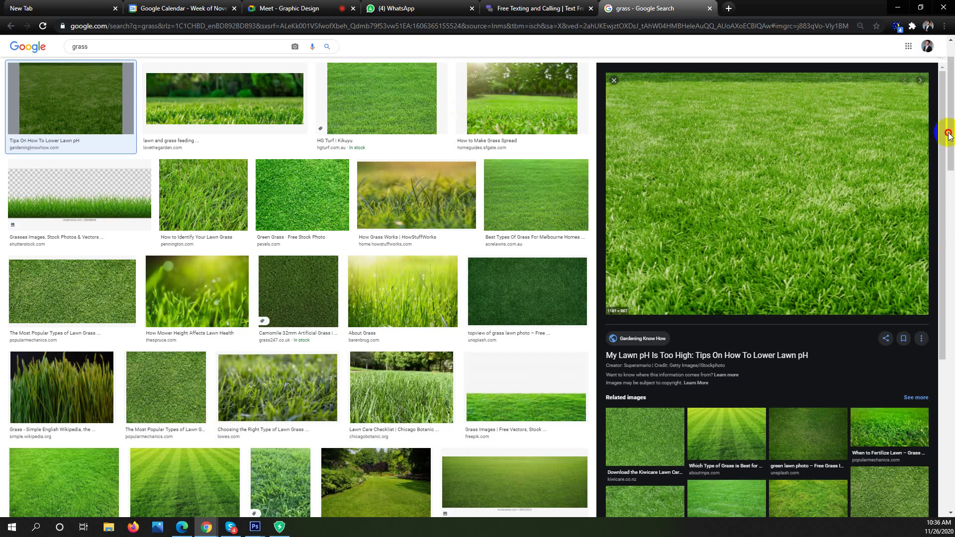
scroll(949, 137, "up", 2)
left_click_drag(171, 53, 1, 53)
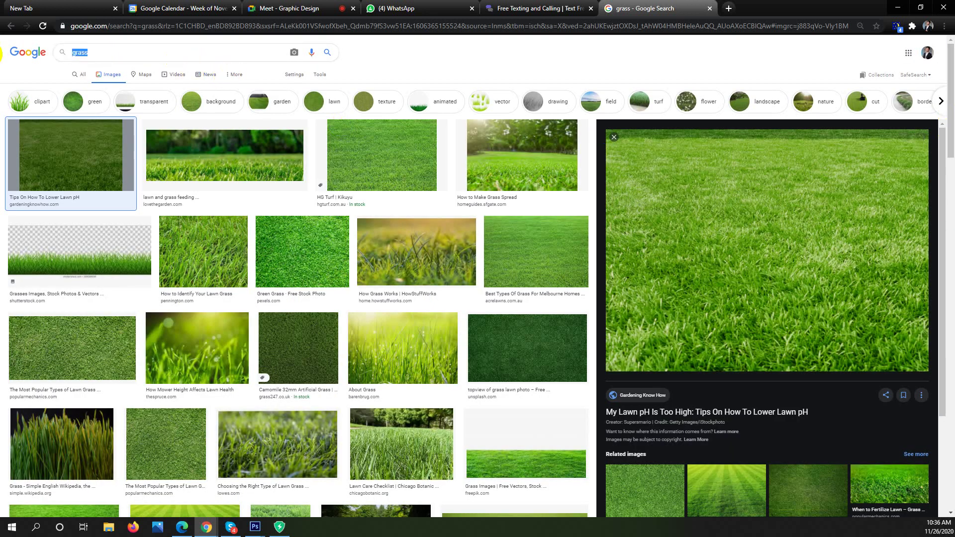
type("coloreful")
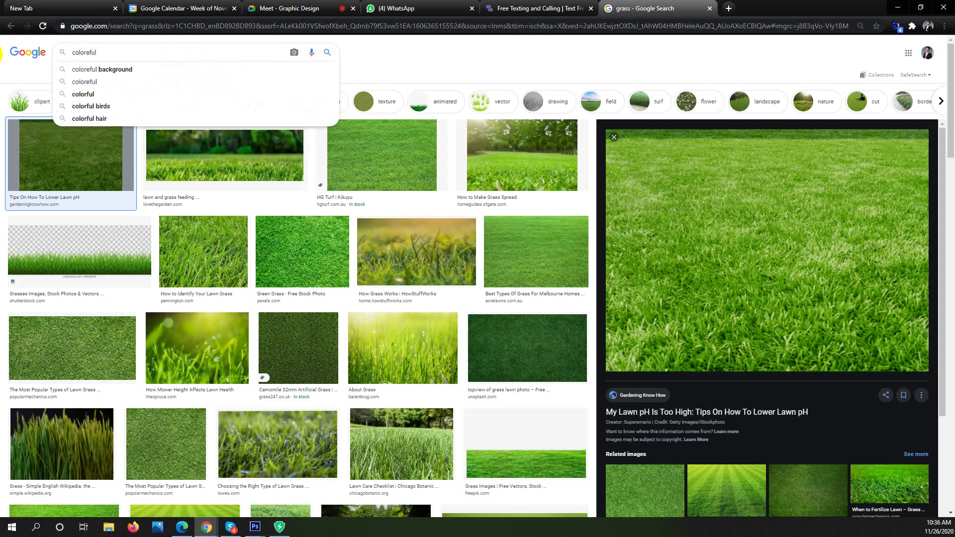
type("heem")
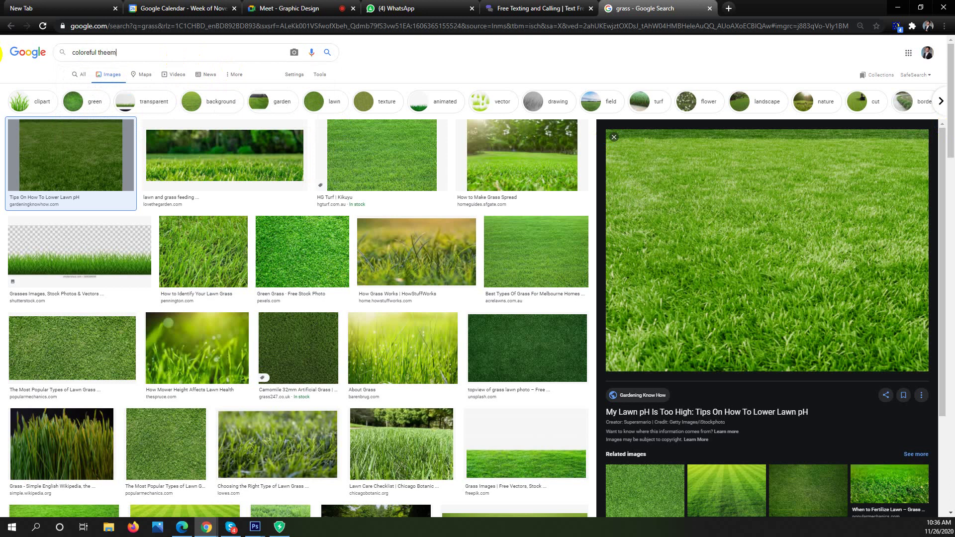
key("Return")
left_click(550, 5)
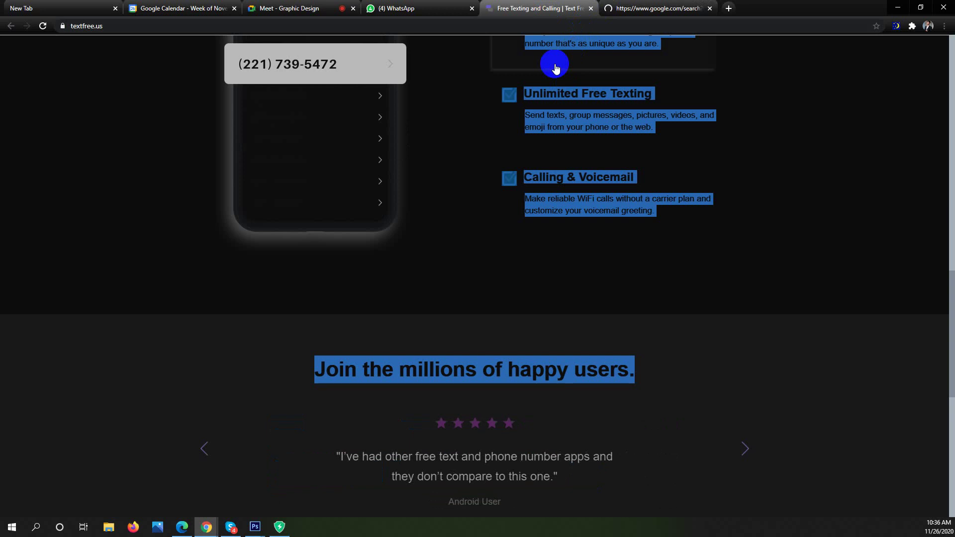
left_click(633, 5)
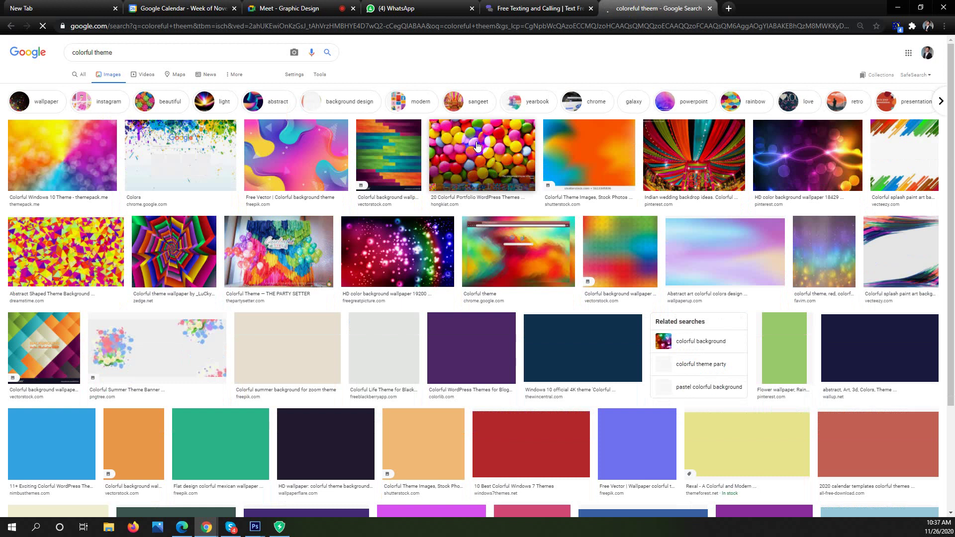
Open the colourful Indian wedding backdrop preview and copy the image
left_click(707, 154)
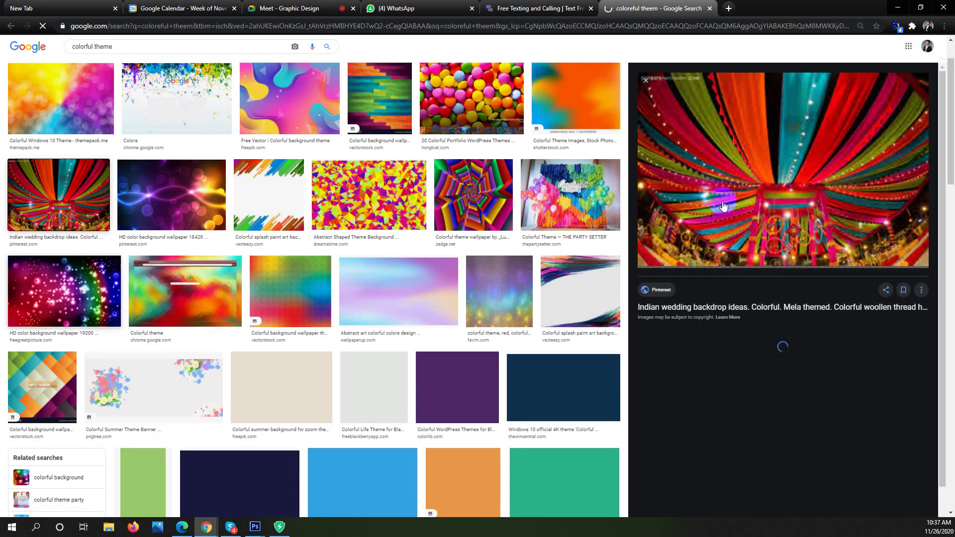
left_click(742, 325)
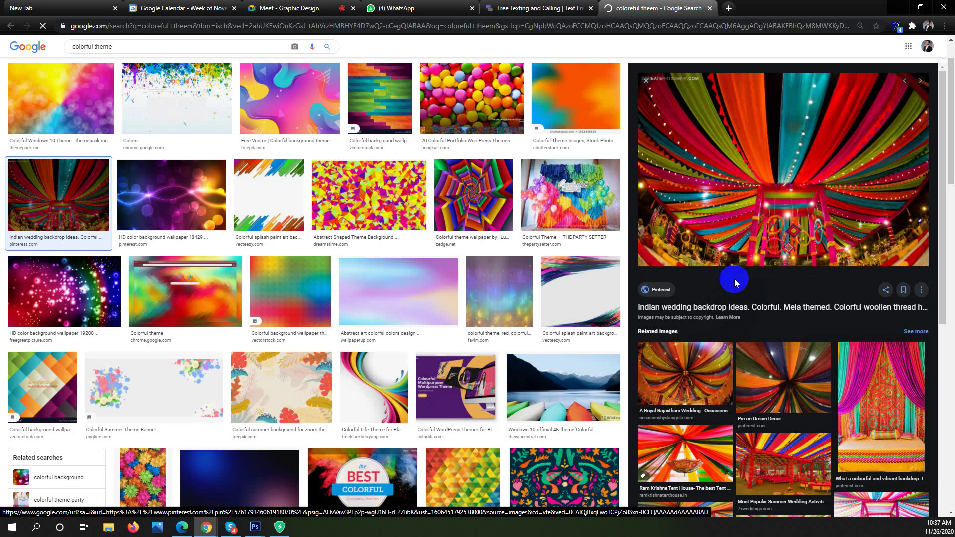
right_click(815, 227)
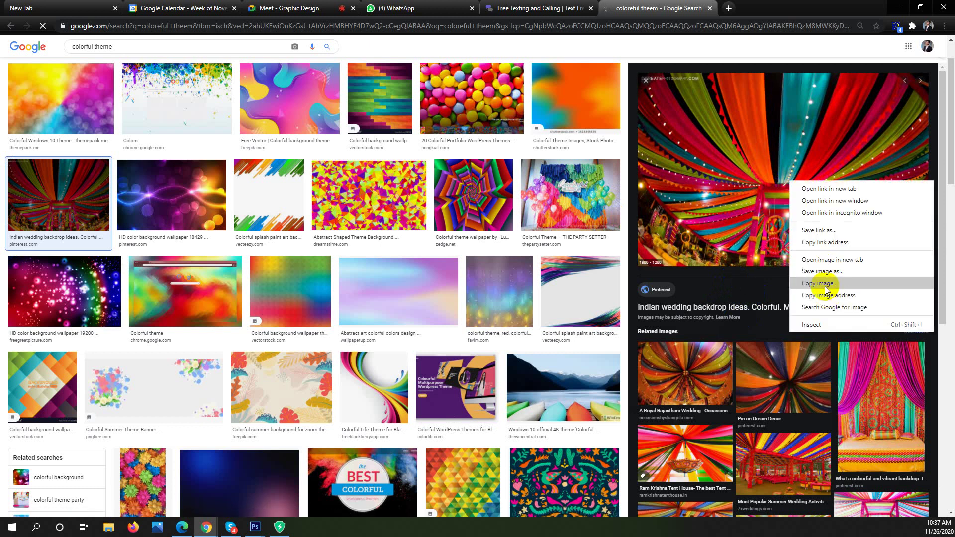
left_click(828, 280)
In Photoshop, clear the BANGLADESH selection and paste, producing Layer 3
left_click(897, 7)
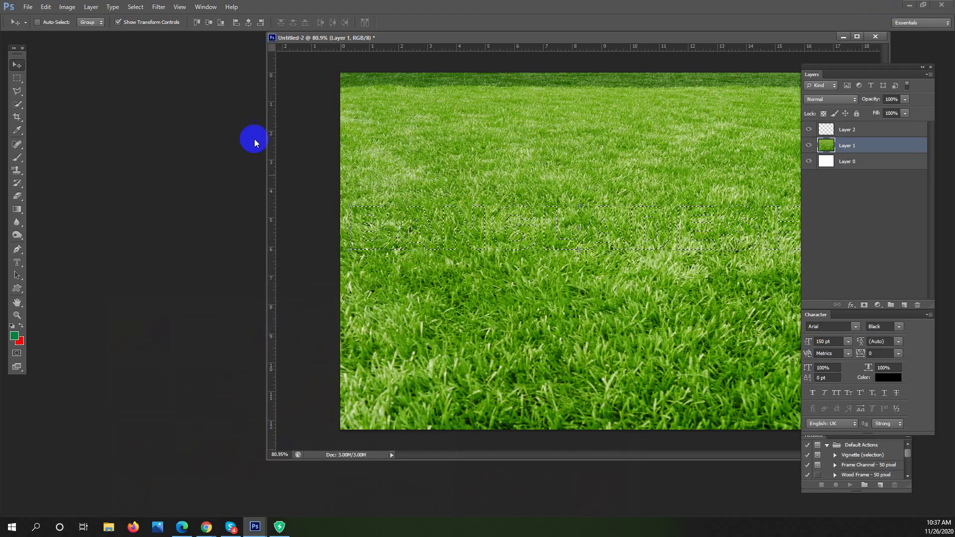
left_click(17, 78)
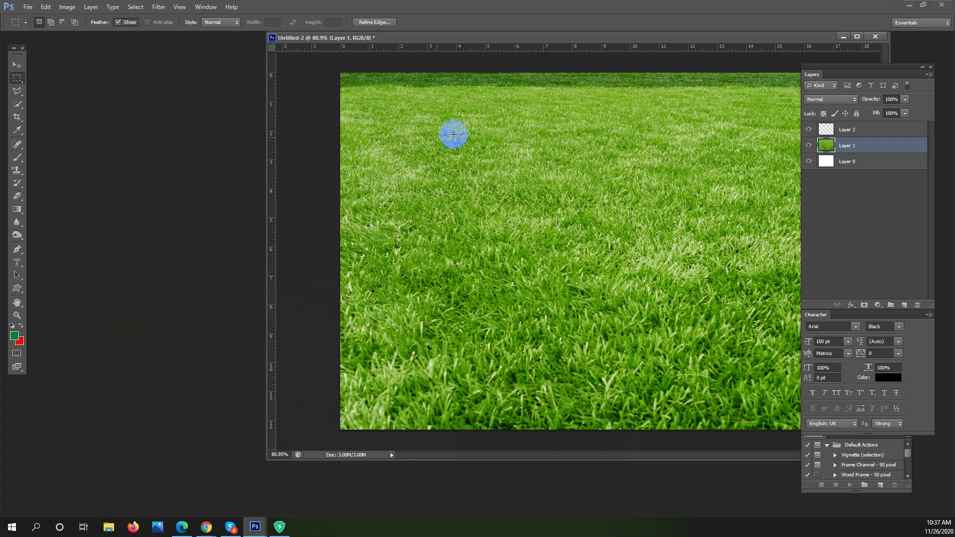
left_click(536, 158)
key("ctrl+v")
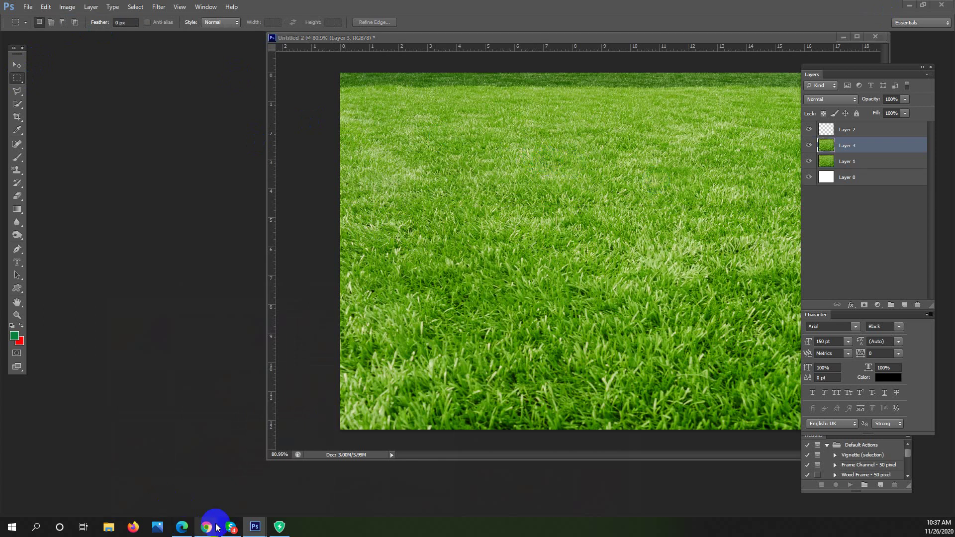
Copy the drape preview image again from the colourful theme search
mouse_move(209, 523)
left_click(194, 480)
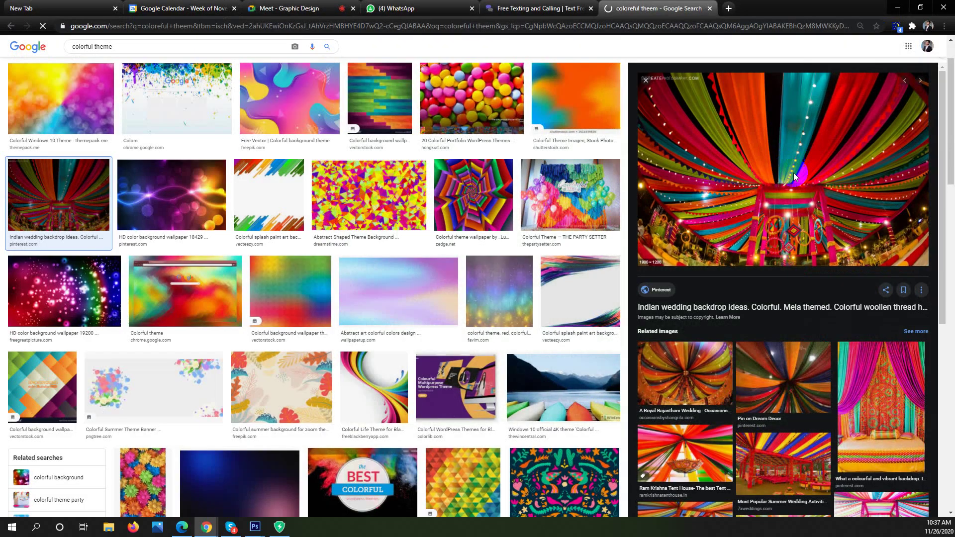
right_click(793, 172)
left_click(821, 258)
Paste the drape photo into the grass document as Layer 4 and zoom out
key("alt+Tab")
left_click(555, 221)
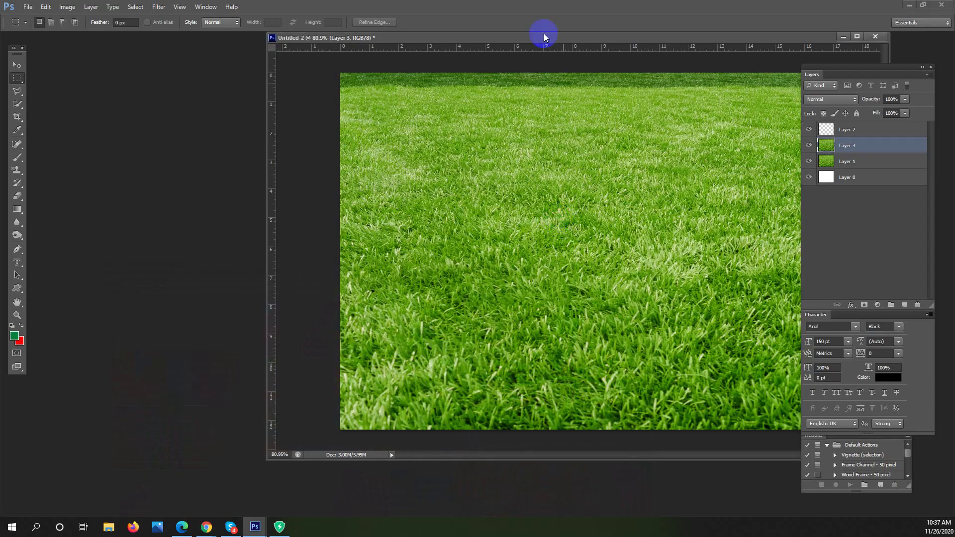
left_click(438, 53)
left_click_drag(437, 52, 390, 51)
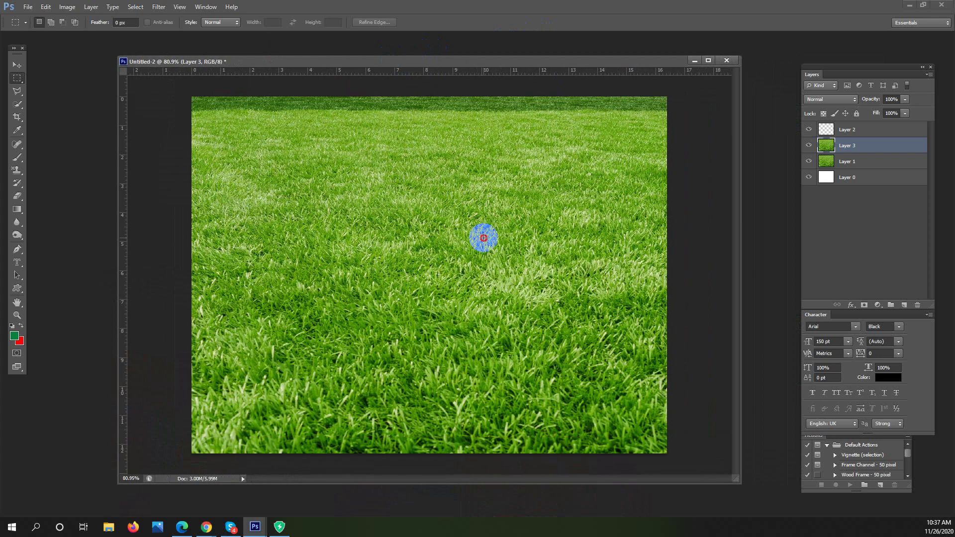
key("ctrl+v")
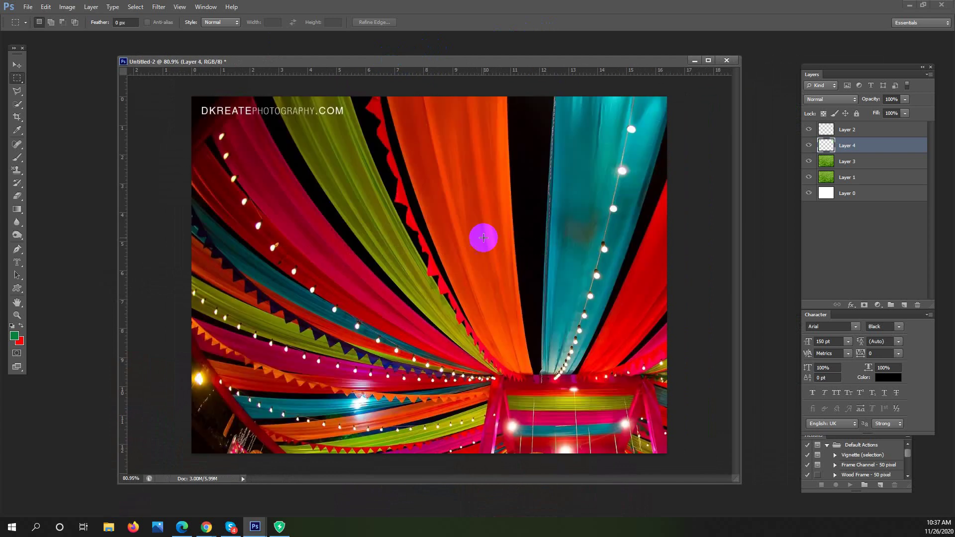
left_click_drag(543, 239, 482, 218)
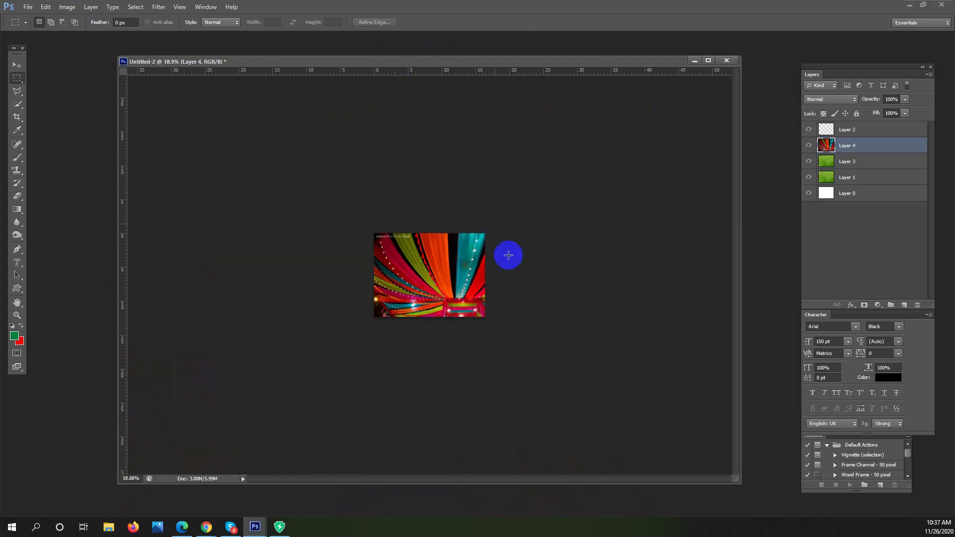
Shrink the drape photo with Free Transform and move it up and left over the canvas
key("ctrl+t")
left_click_drag(545, 345, 507, 314)
key("Return")
left_click(16, 78)
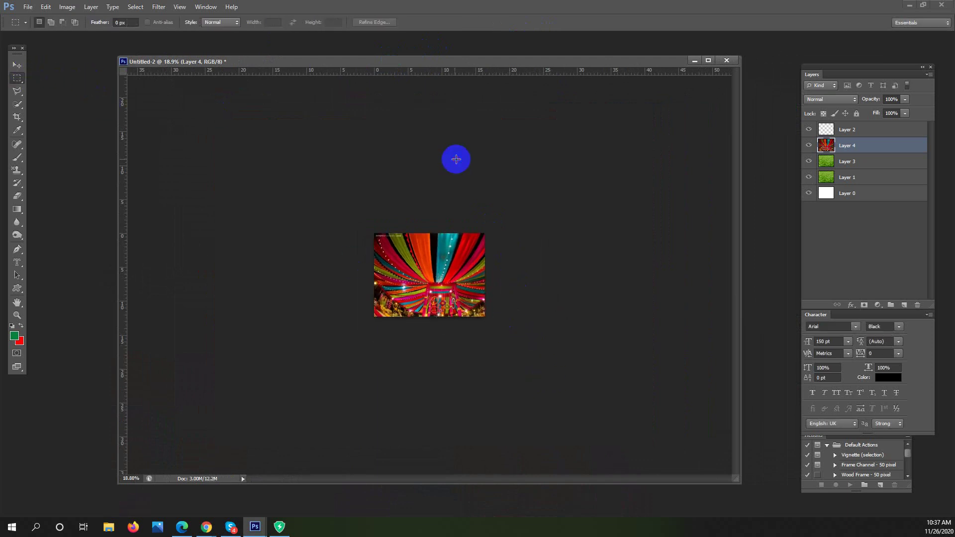
left_click_drag(506, 239, 540, 226)
left_click(17, 65)
left_click_drag(476, 253, 445, 247)
left_click(17, 78)
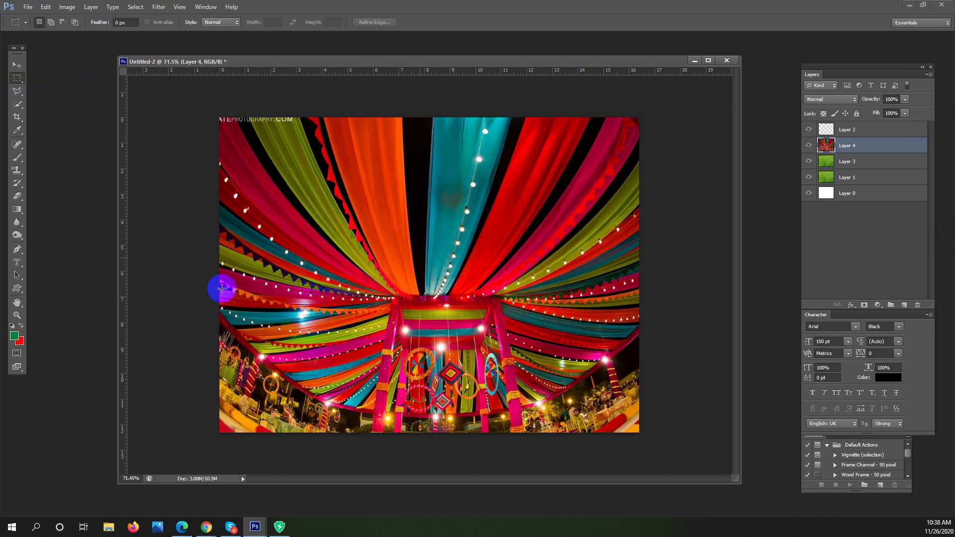
left_click_drag(20, 263, 81, 285)
Start a type-mask entry on the drape photo and type the lettering
left_click(401, 244)
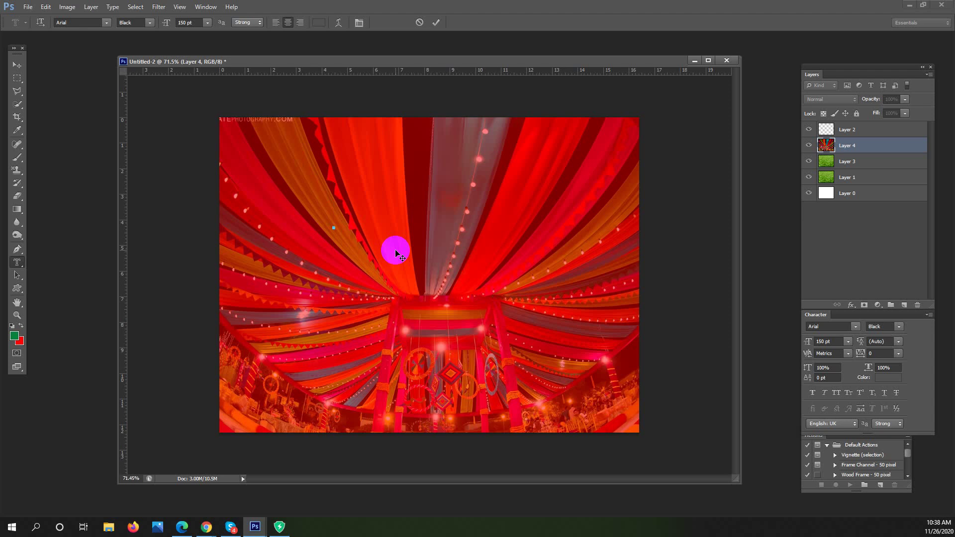
type("DUB")
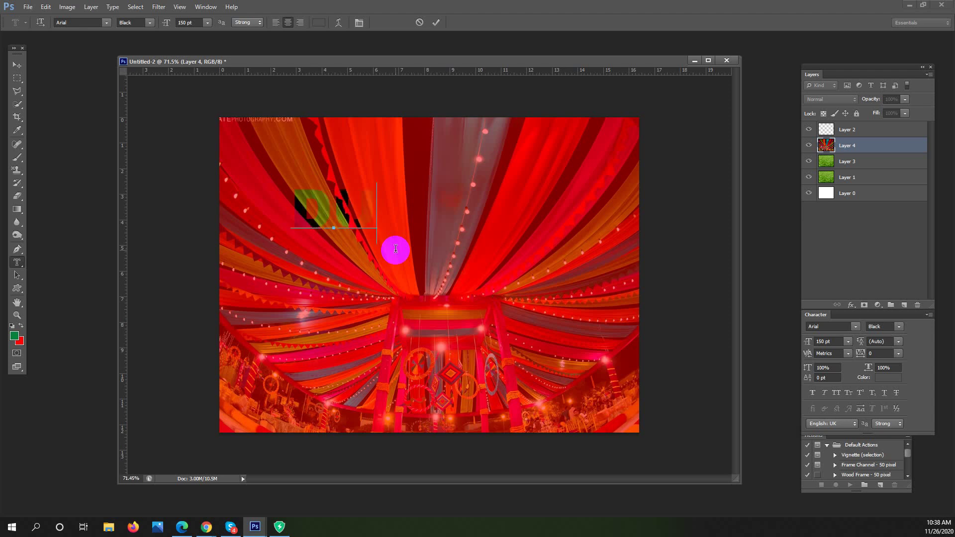
type("RA")
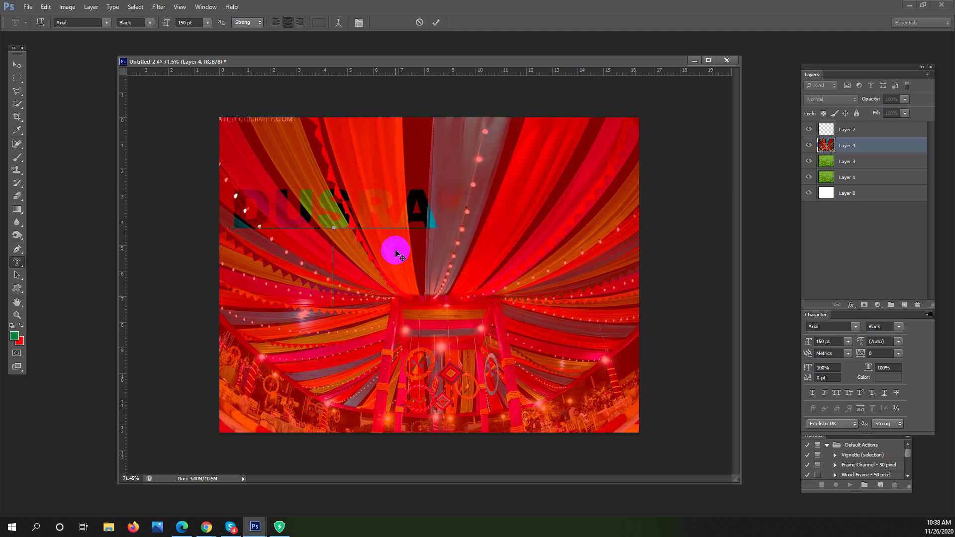
type("H")
Enlarge the mask text to 270 pt and centre it on the photo
key("ctrl+a")
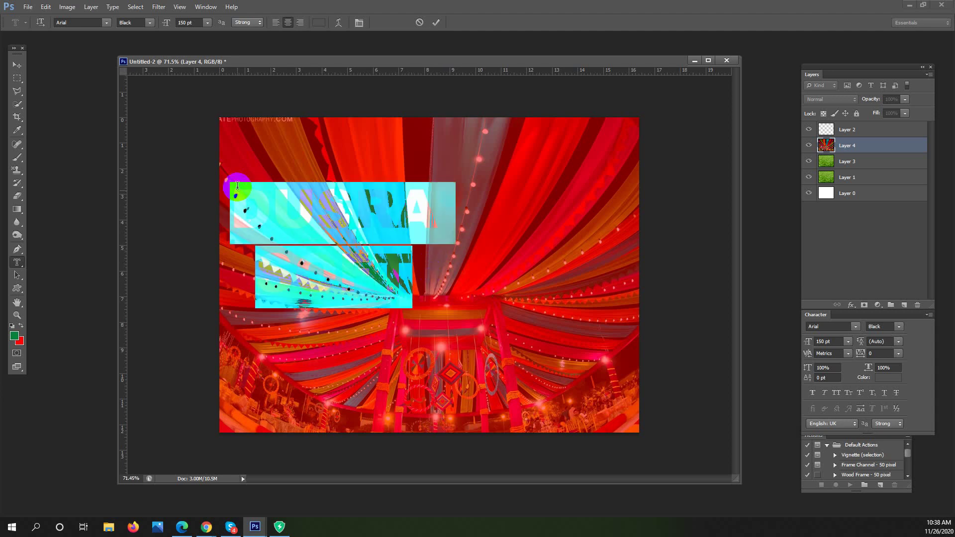
left_click(201, 23)
key("Up")
key("Up")
key("Up")
key("Up")
key("Up")
key("Up")
key("Up")
key("Up")
key("Up")
key("Up")
key("Up")
key("Up")
key("Up")
key("Up")
key("Up")
key("Up")
key("Up")
key("Up")
key("Up")
key("Up")
key("Up")
key("Up")
key("Up")
key("Up")
key("Up")
key("Up")
key("Up")
key("Up")
key("Up")
key("Up")
key("Up")
key("Up")
key("Up")
key("Up")
key("Up")
key("Up")
key("Up")
key("Up")
key("Up")
key("Up")
key("Up")
key("Up")
key("Up")
key("Up")
key("Up")
key("Up")
key("Up")
key("Up")
key("Up")
key("Up")
left_click_drag(350, 145, 429, 180)
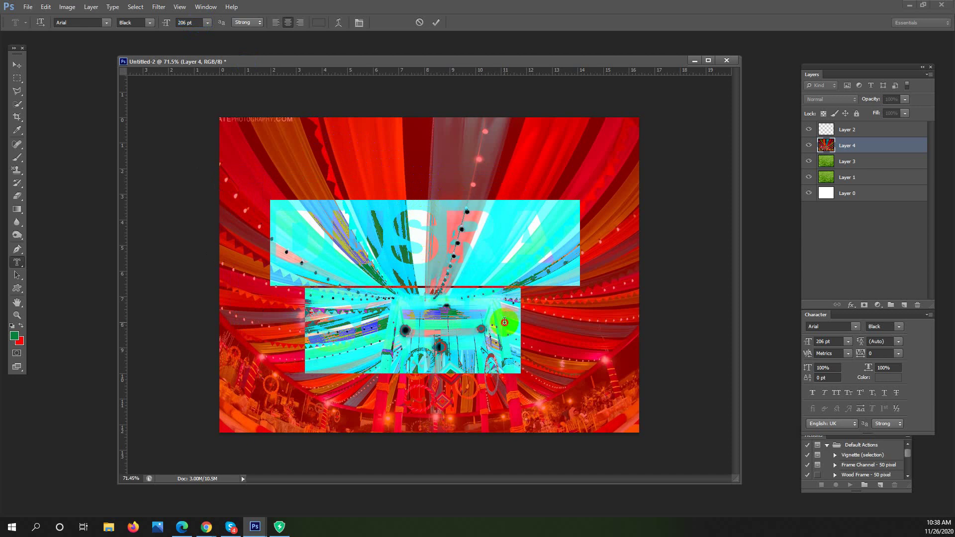
left_click(197, 22)
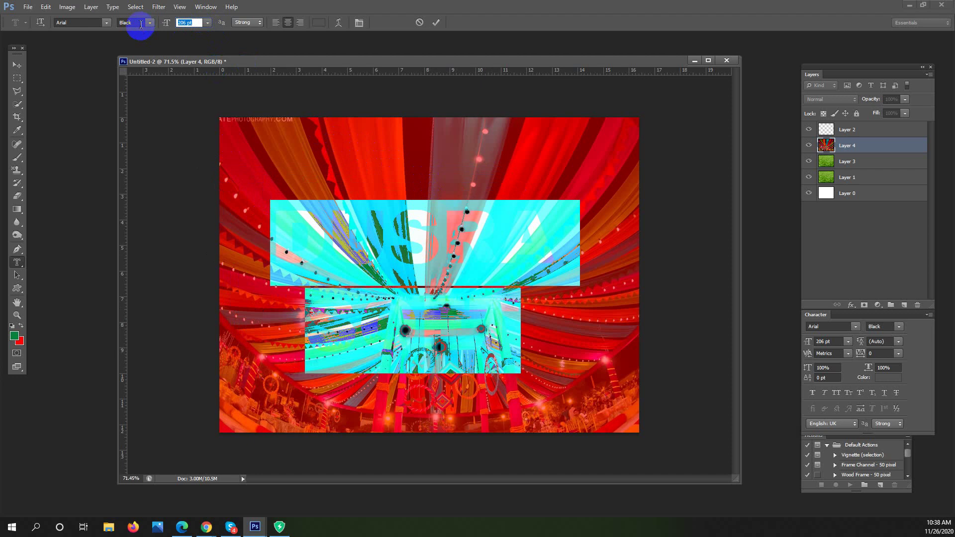
type("250")
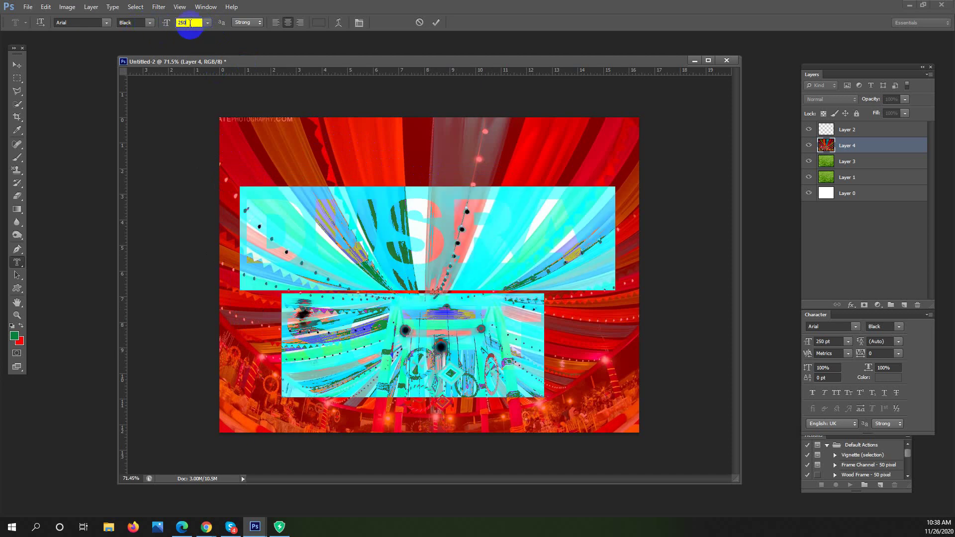
type("270")
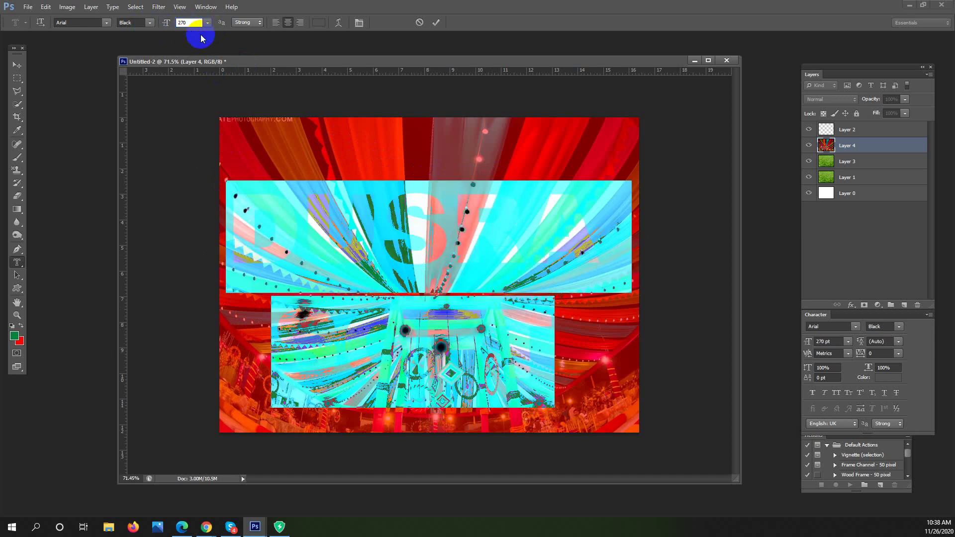
left_click(17, 78)
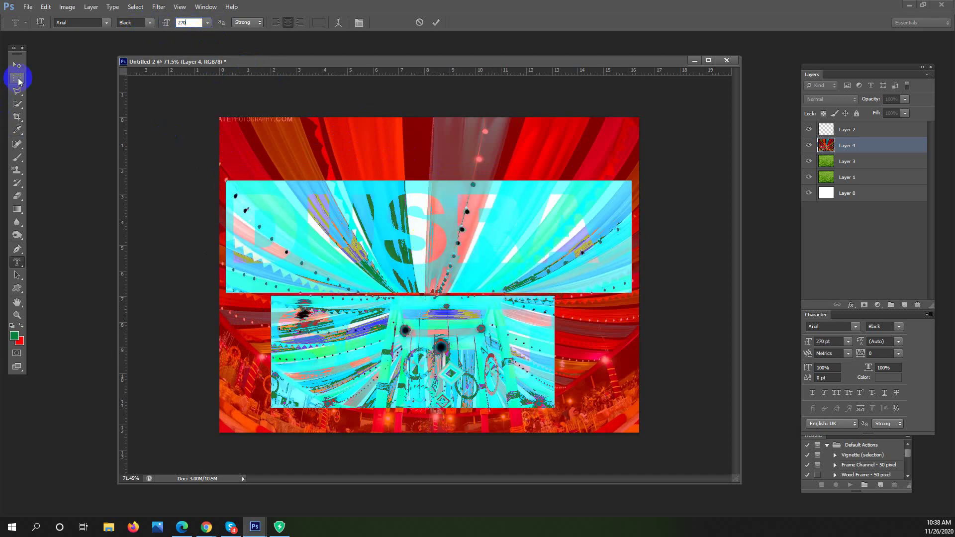
Invert the letter selection, hide grass Layers 1 and 3, delete the outside photo, and deselect
left_click(418, 180)
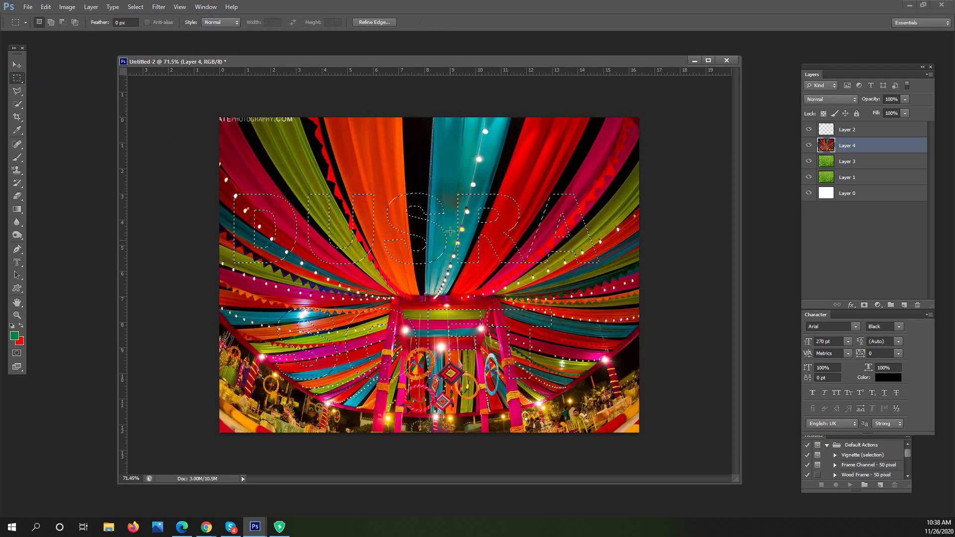
left_click_drag(472, 220, 486, 233)
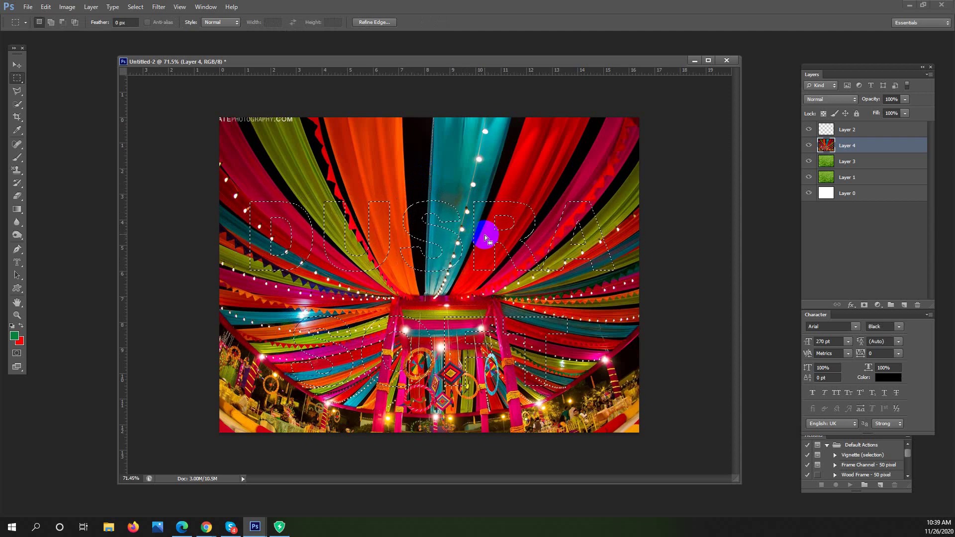
right_click(485, 219)
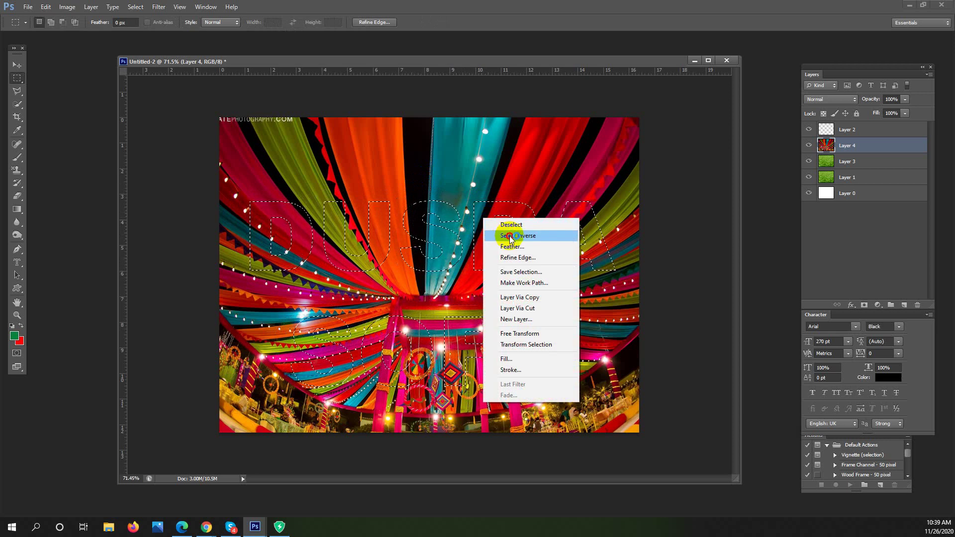
left_click(509, 237)
left_click(808, 161)
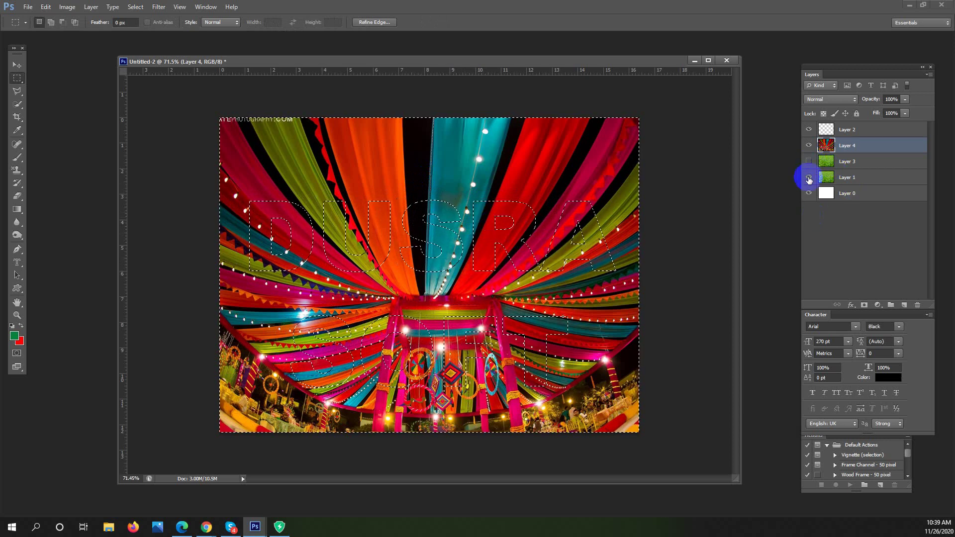
left_click(809, 177)
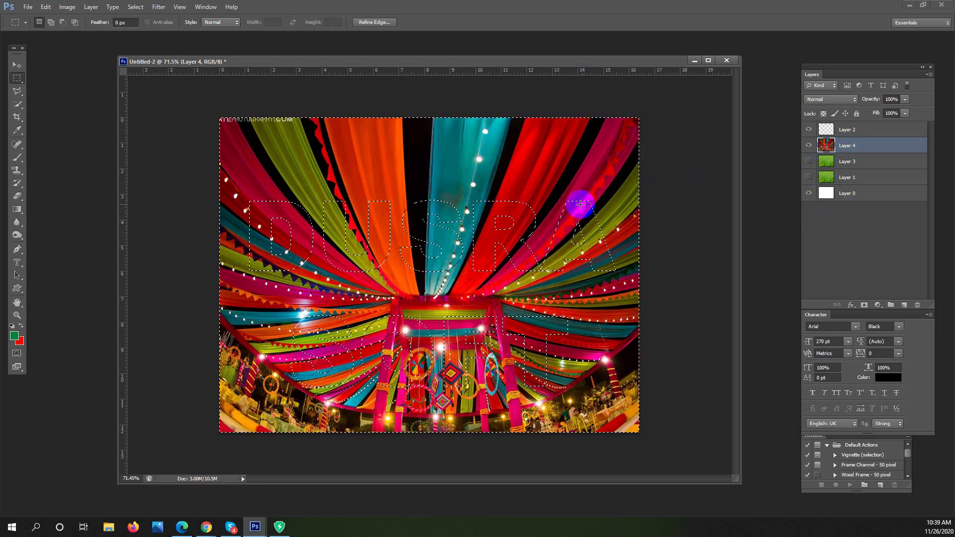
key("Delete")
key("ctrl+d")
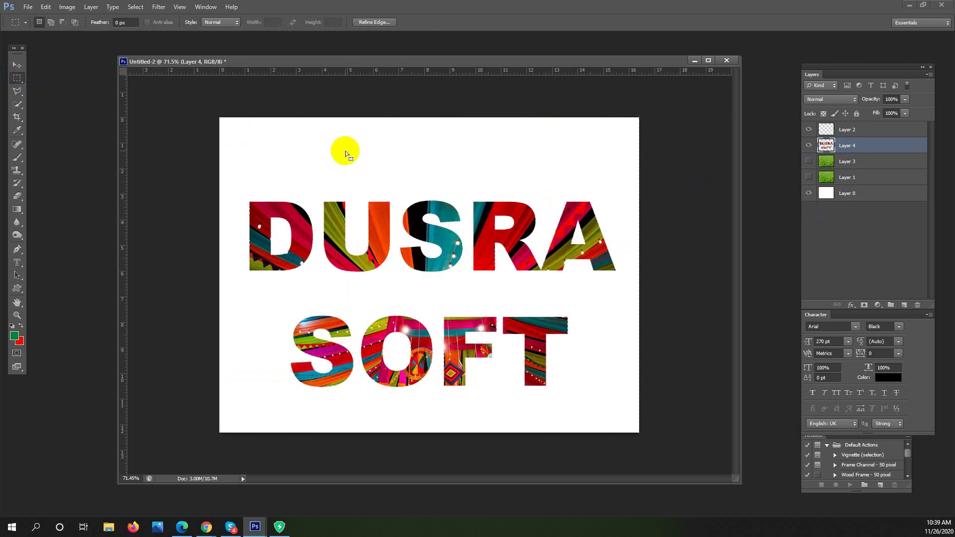
Zoom in to inspect the drape-patterned DUSRA SOFT letters
left_click_drag(490, 266, 542, 258)
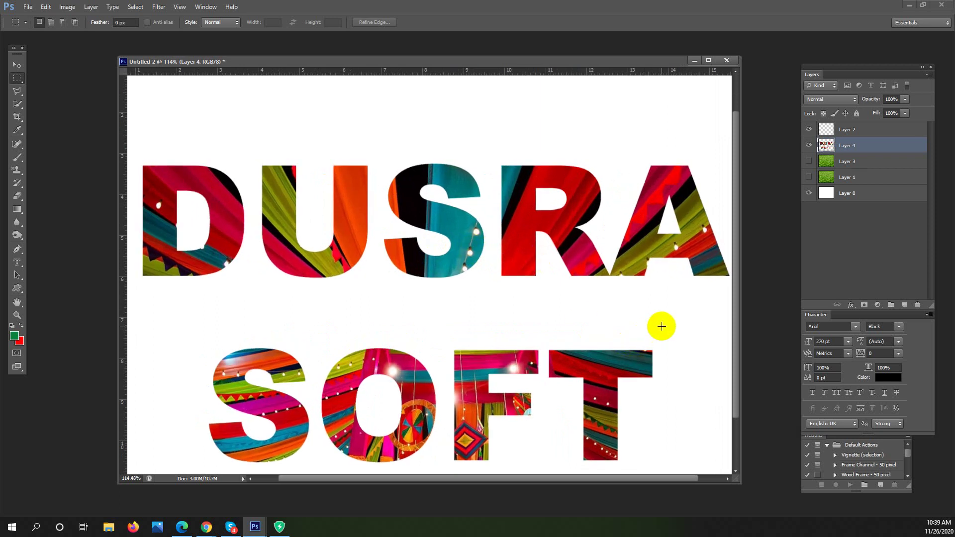
left_click(199, 257)
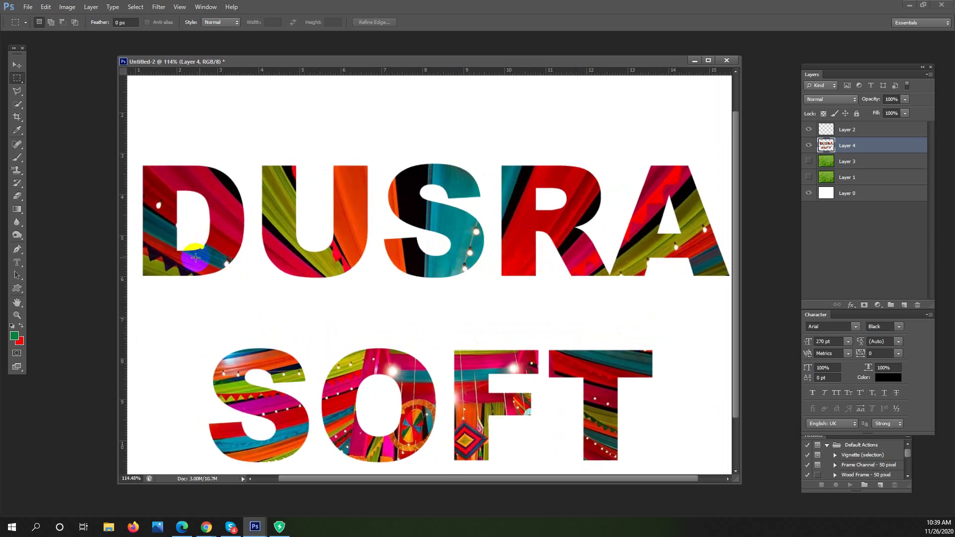
left_click(157, 262)
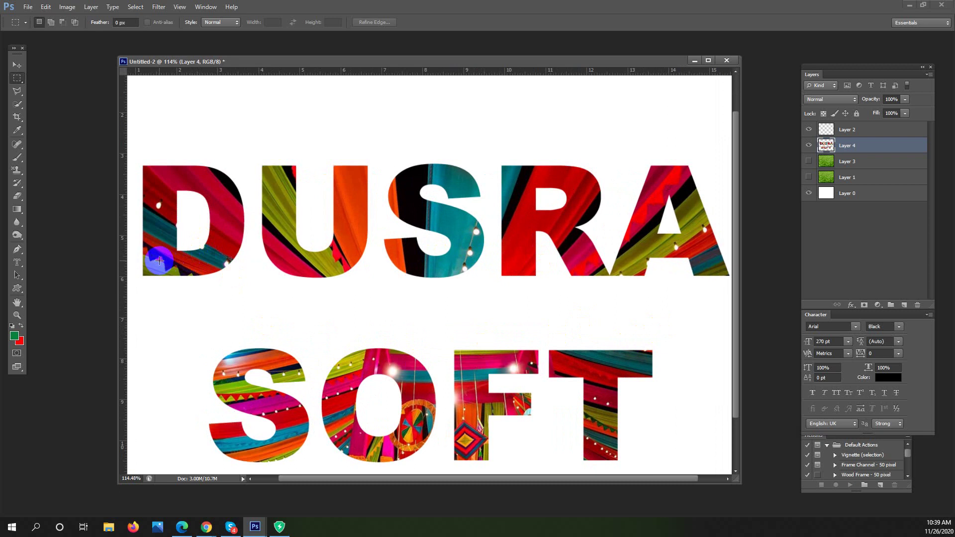
left_click(236, 213)
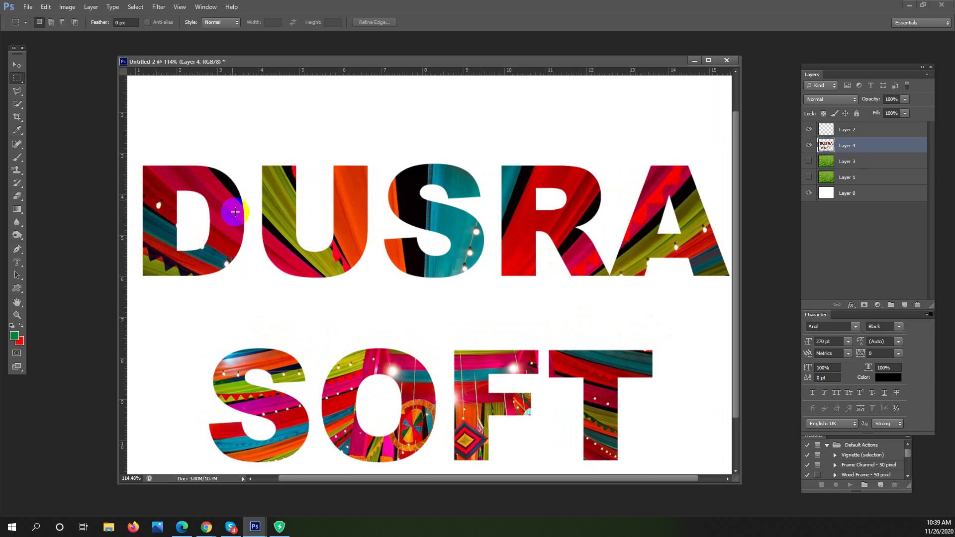
left_click(205, 199)
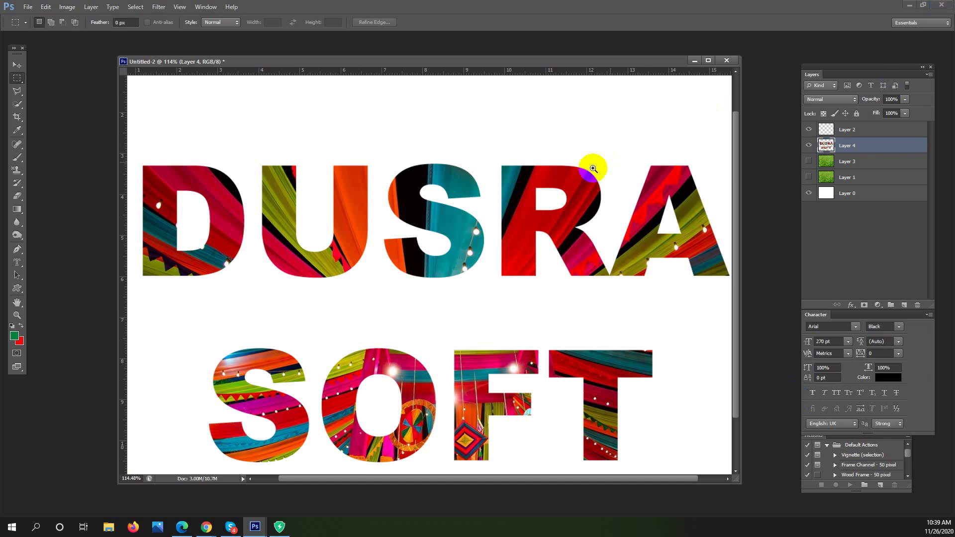
scroll(541, 159, "down", 5)
scroll(541, 159, "up", 3)
Add a new Layer 5 above Layer 3 and fill it with a green-to-red gradient
left_click(875, 161)
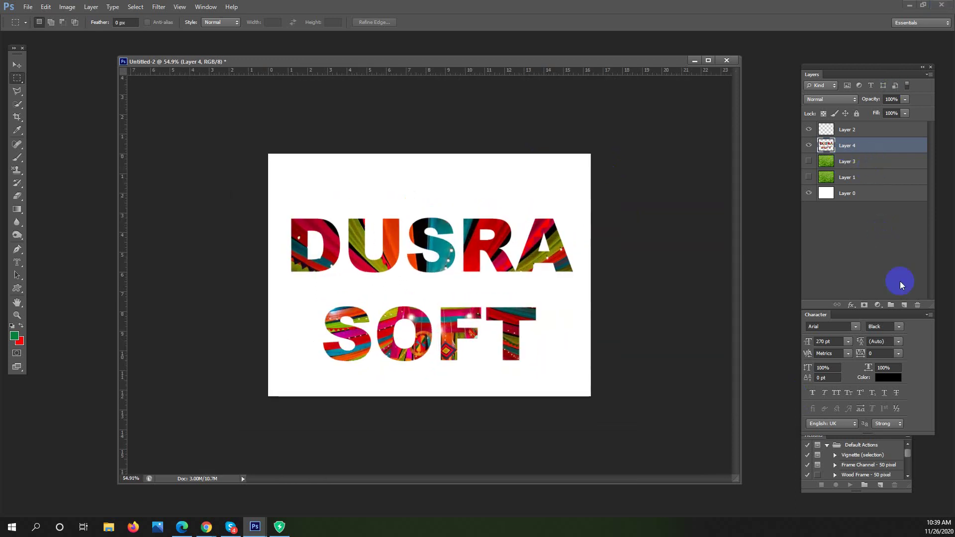
left_click(902, 307)
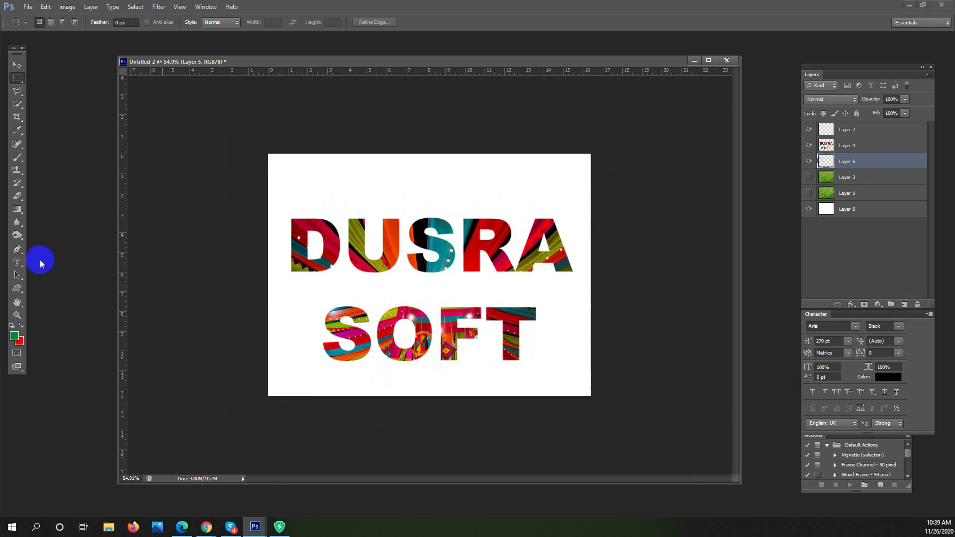
left_click(17, 209)
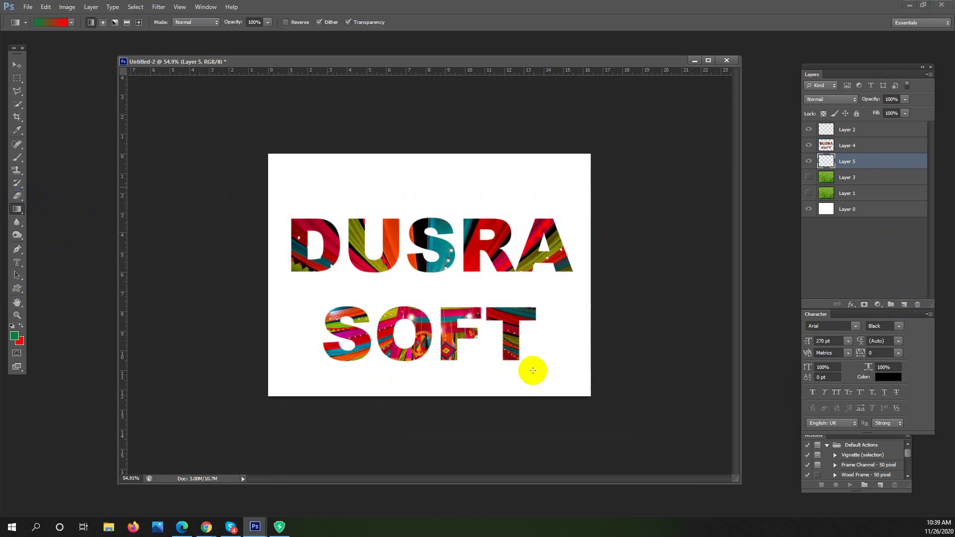
left_click_drag(530, 373, 530, 373)
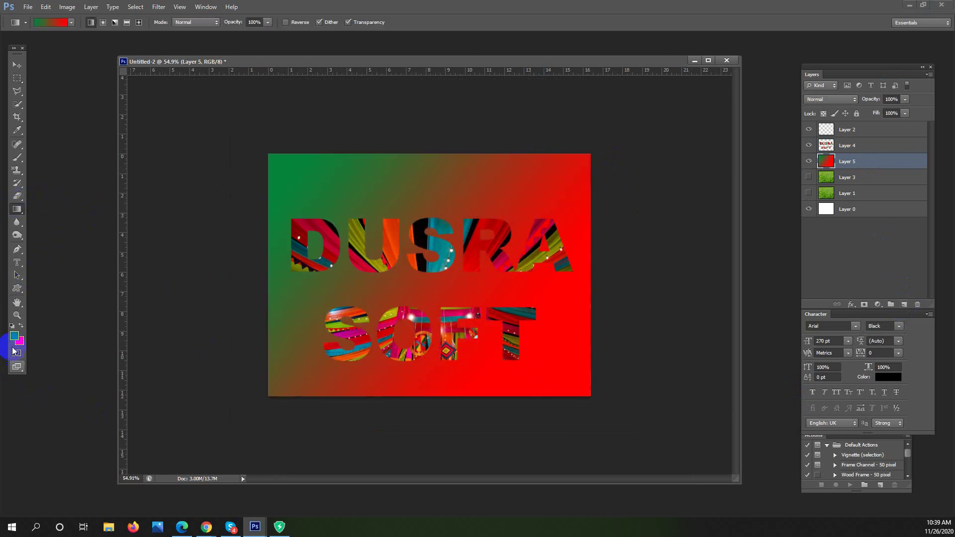
Set the foreground colour to grey 8c8c8c and the background colour to pale yellow ecff49
left_click(500, 279)
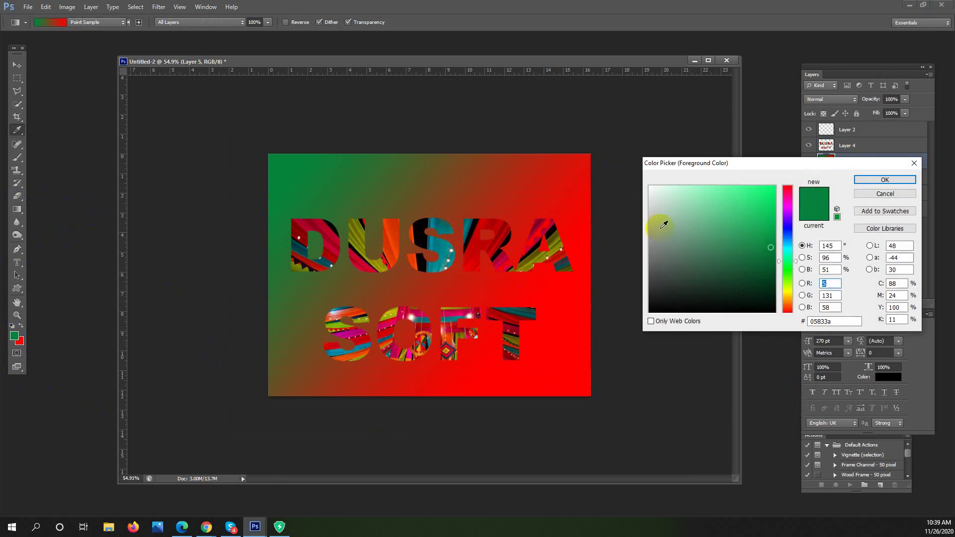
left_click_drag(655, 241, 626, 242)
left_click(885, 181)
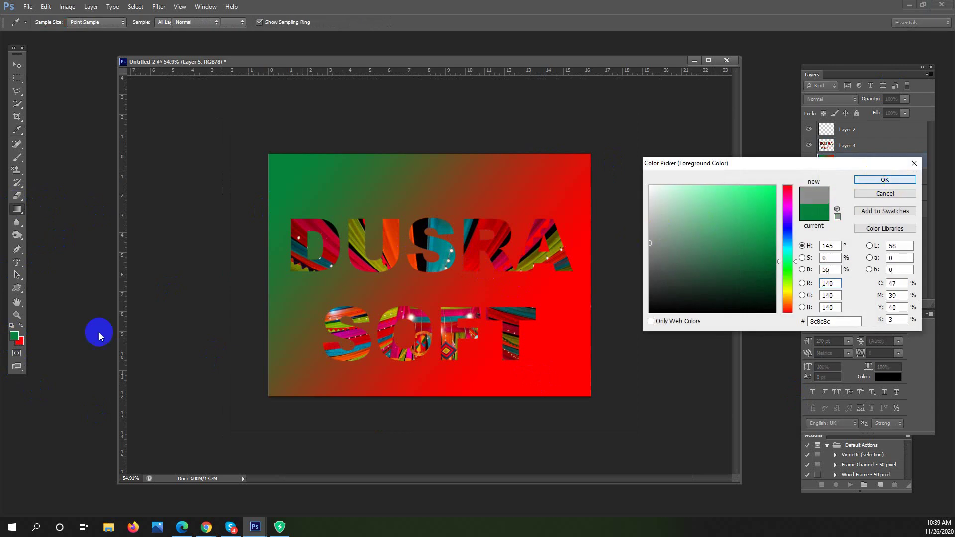
key("g")
left_click(22, 346)
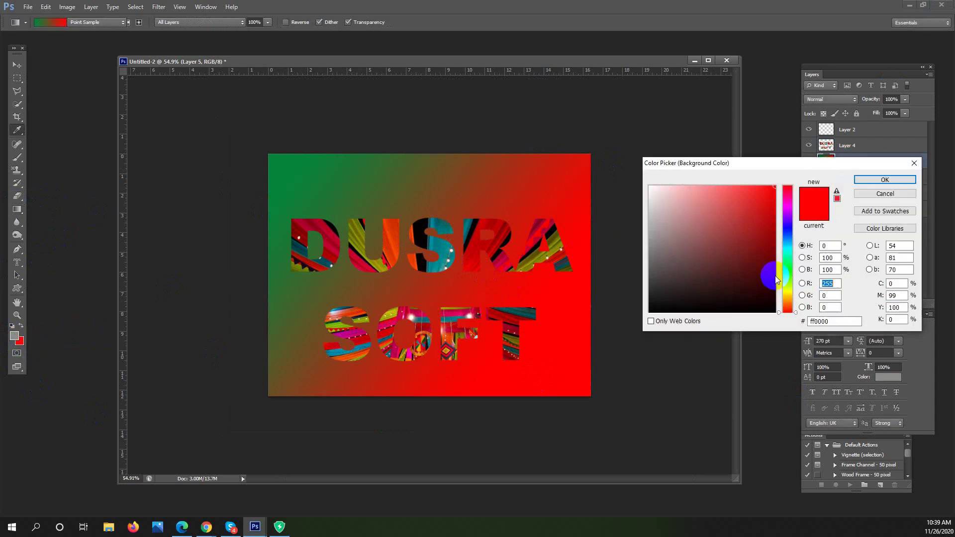
left_click_drag(788, 259, 791, 292)
left_click_drag(768, 199, 740, 187)
left_click(885, 180)
Draw a diagonal grey-to-yellow gradient across Layer 5
left_click_drag(299, 171, 606, 386)
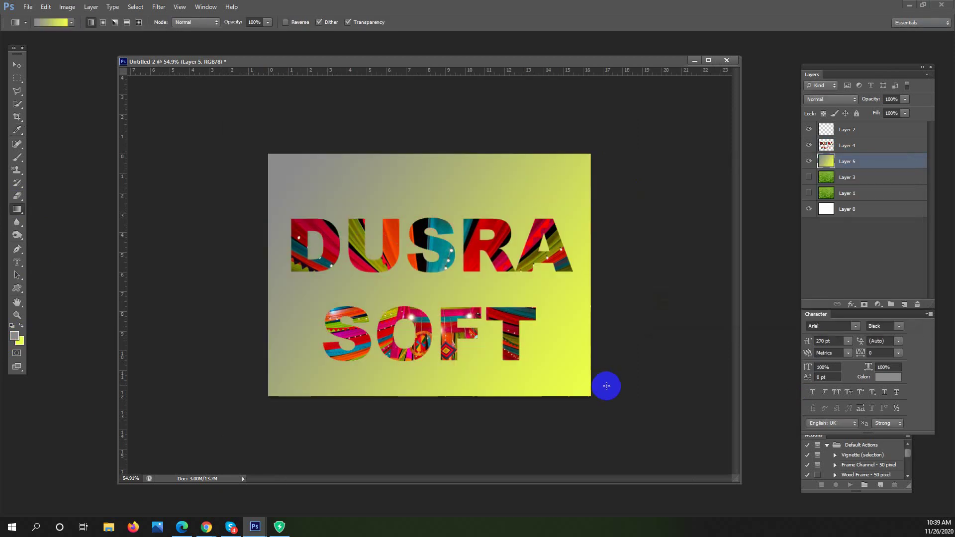
left_click(17, 79)
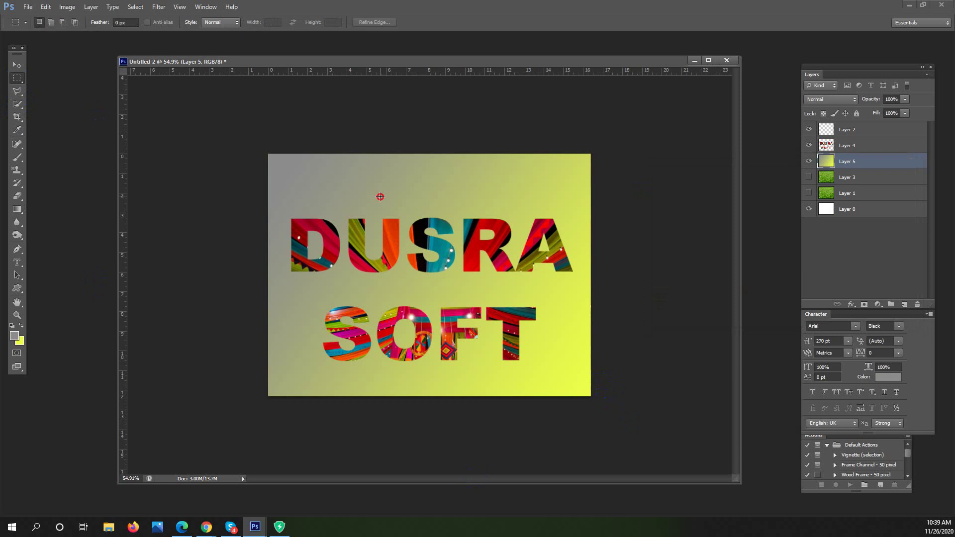
left_click_drag(441, 284, 451, 284)
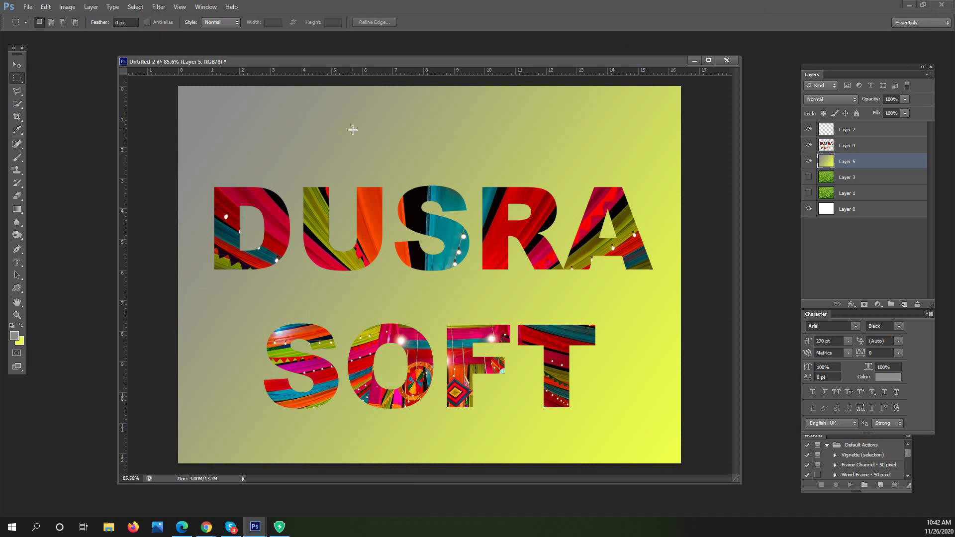
Delete the gradient Layer 5 and restore the full drape photo on Layer 4
left_click(353, 131)
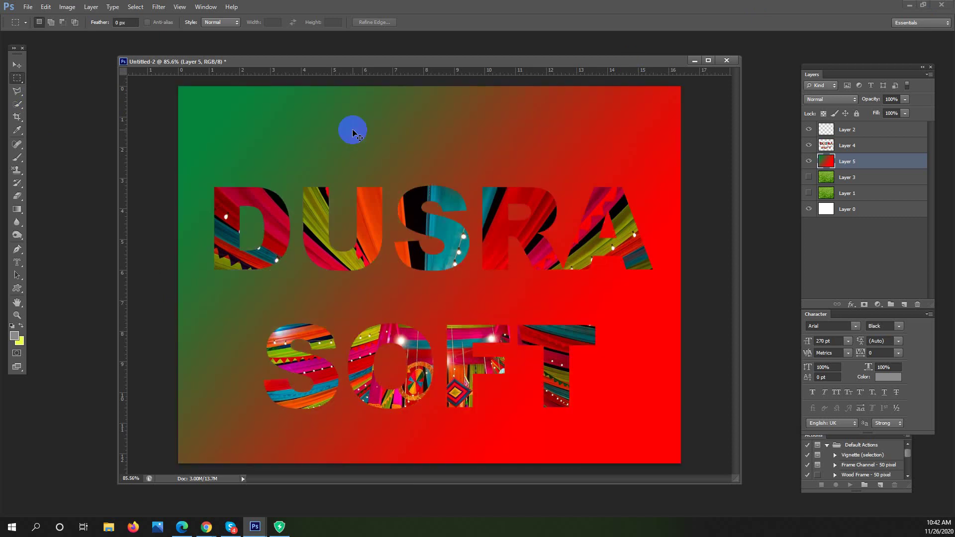
key("Delete")
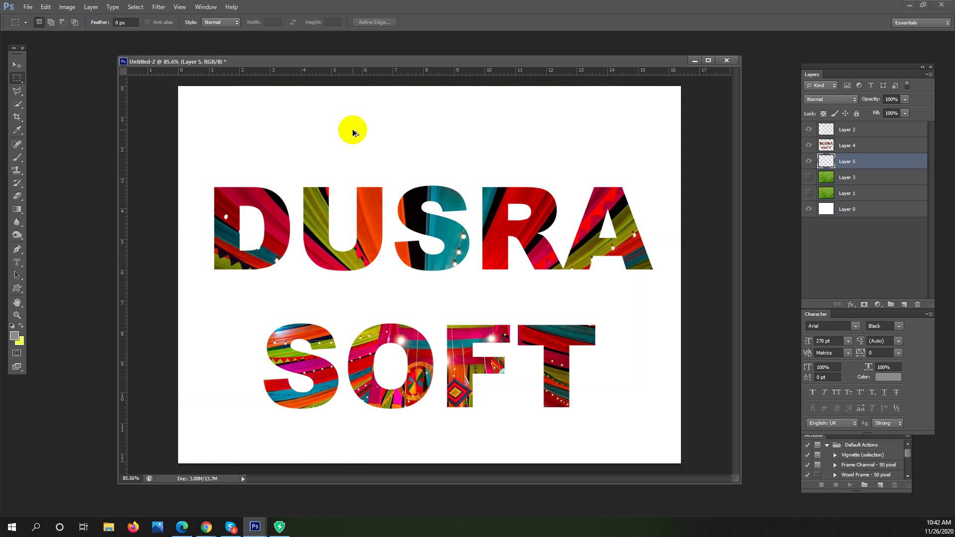
key("ctrl+shift+d")
key("ctrl+z")
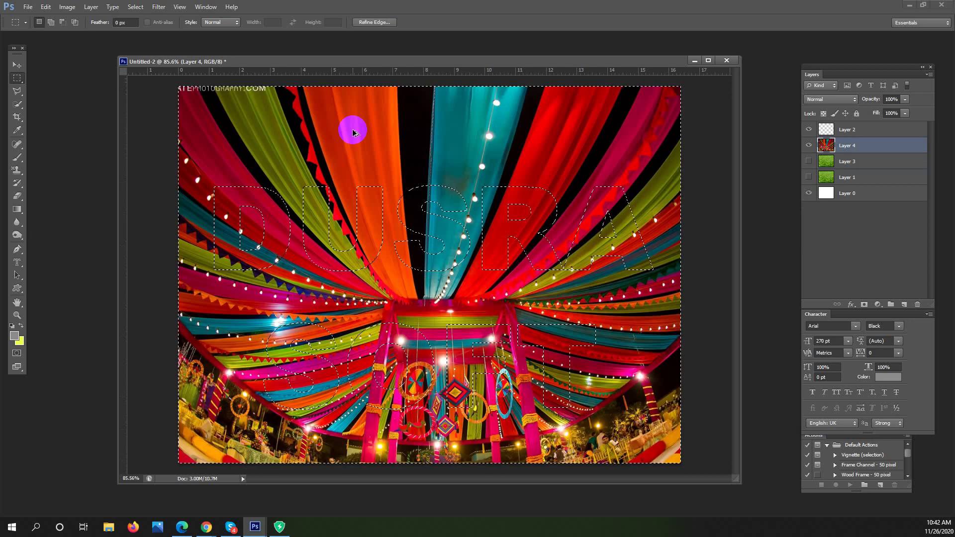
Select the DUSRA SOFT letter shapes, fill them with white, then undo the fill
key("ctrl+shift+i")
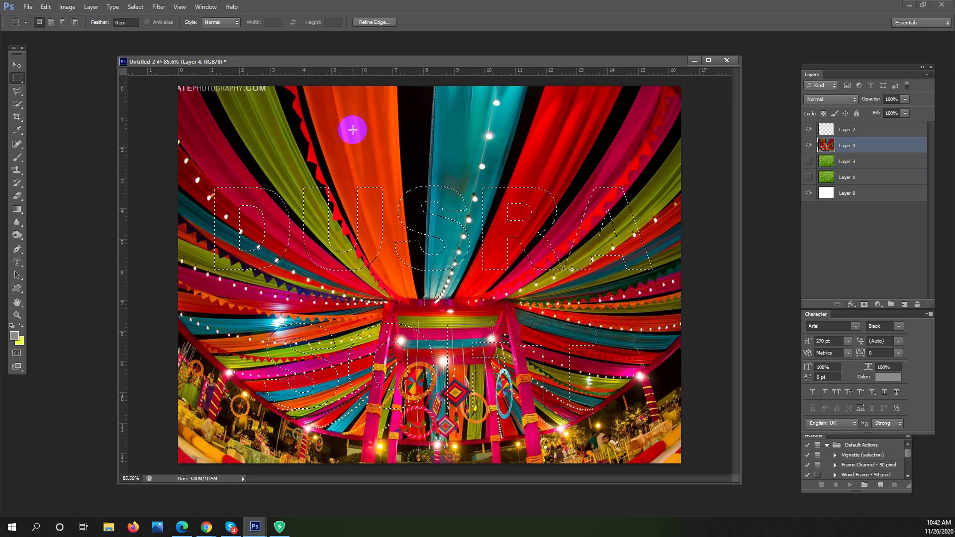
key("Delete")
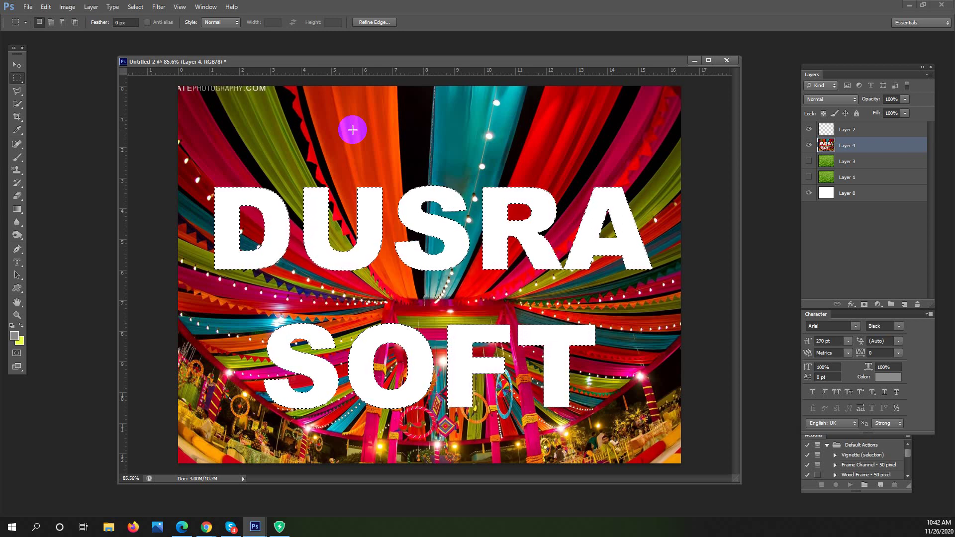
key("Delete")
key("ctrl+z")
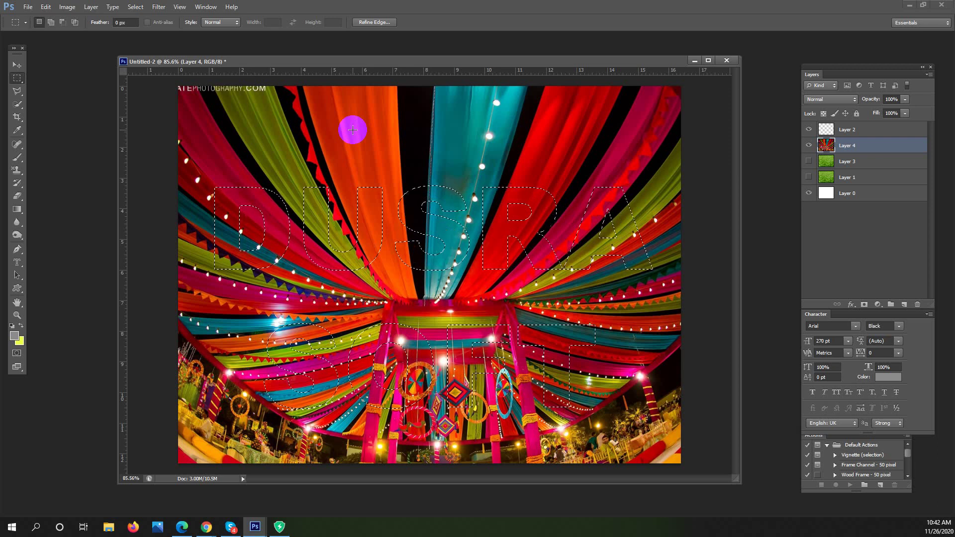
right_click(321, 217)
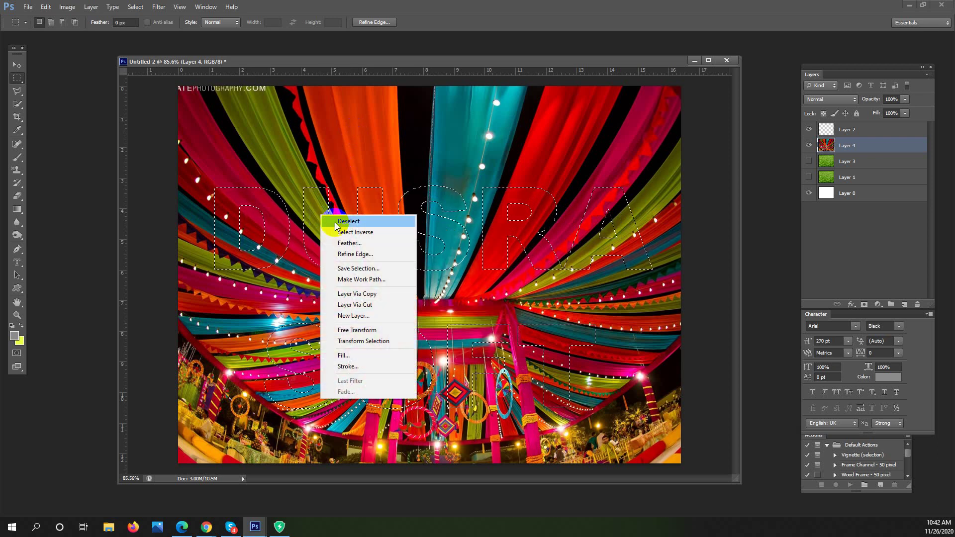
left_click(350, 232)
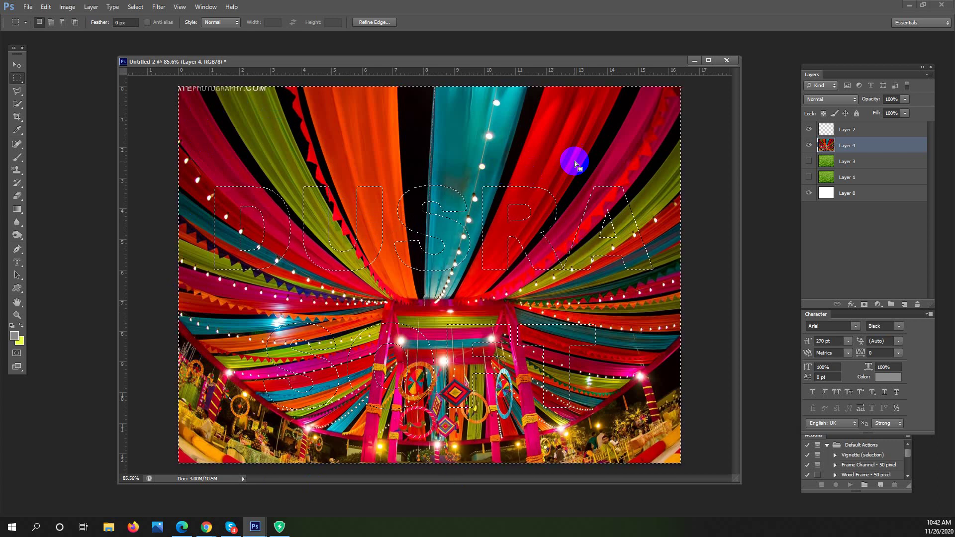
key("Delete")
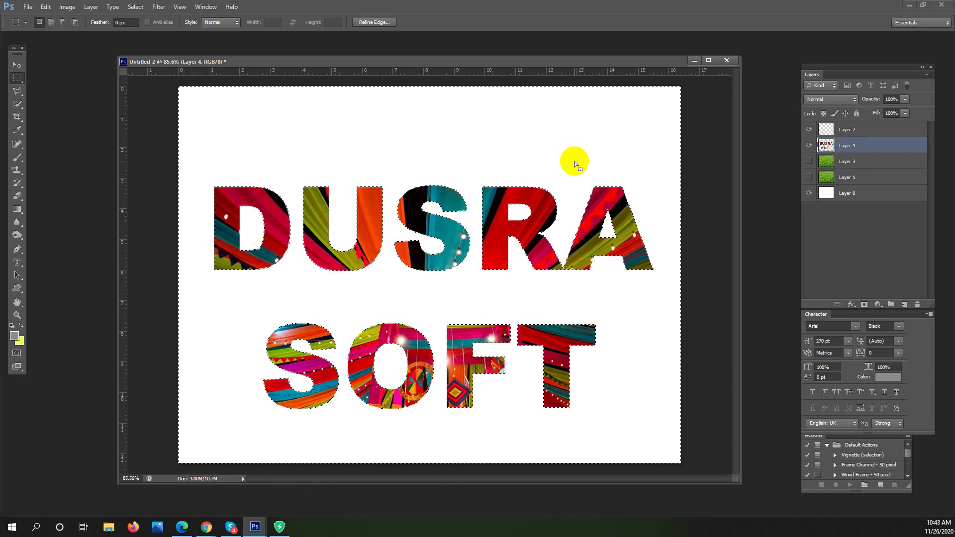
key("ctrl+z")
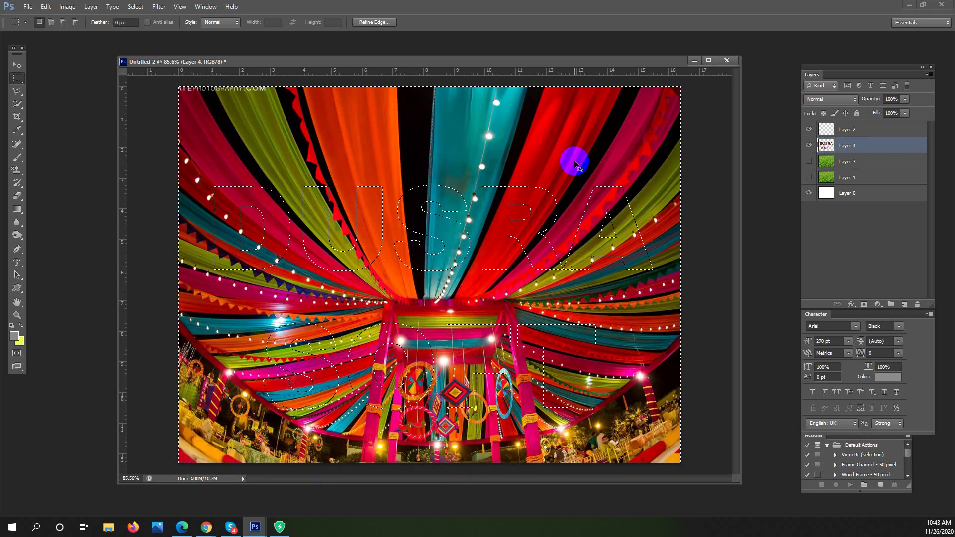
key("Delete")
key("ctrl+z")
key("ctrl+shift+i")
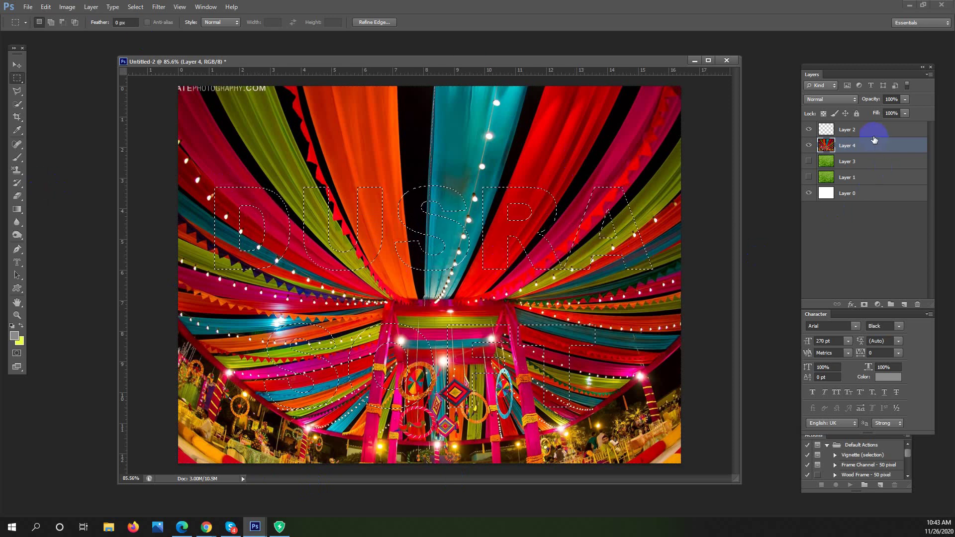
left_click(862, 131)
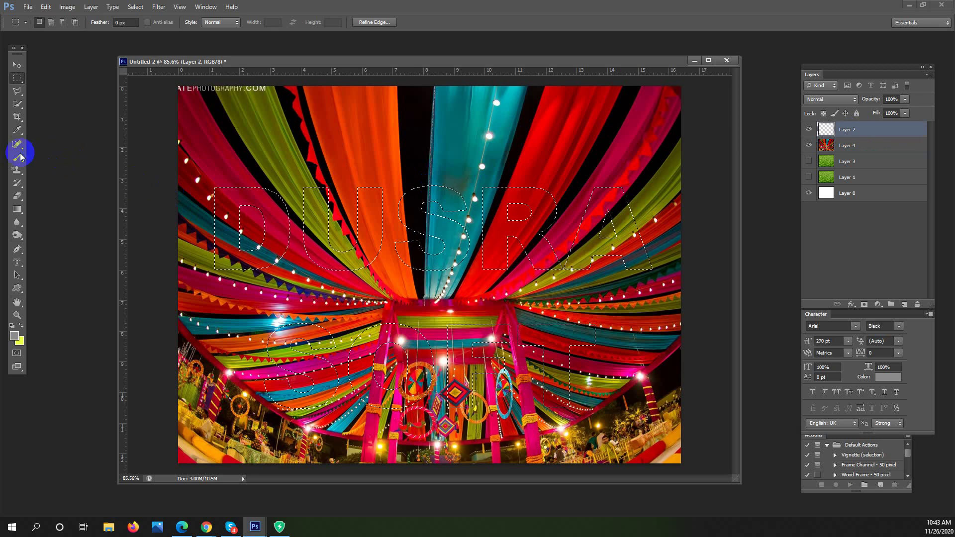
key("b")
left_click(21, 325)
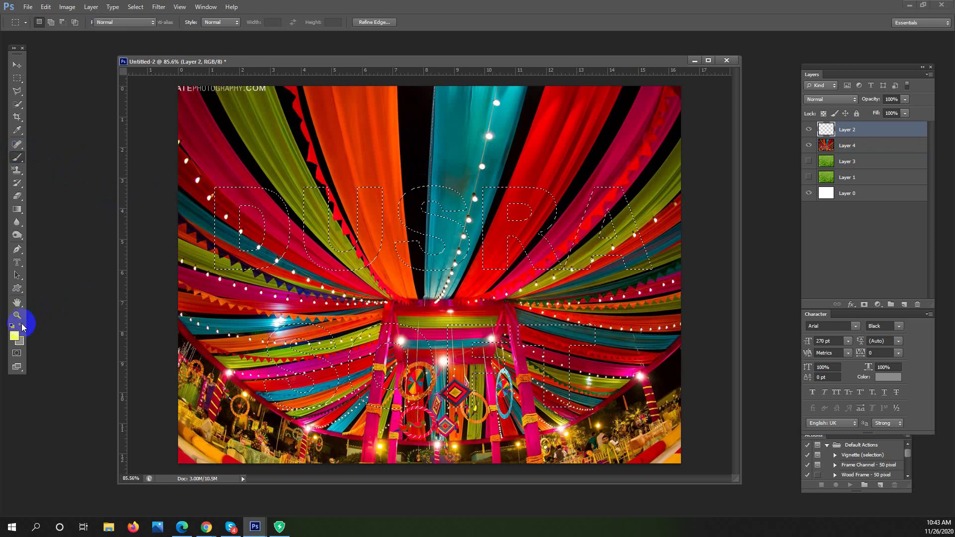
left_click_drag(243, 194, 675, 202)
left_click(21, 326)
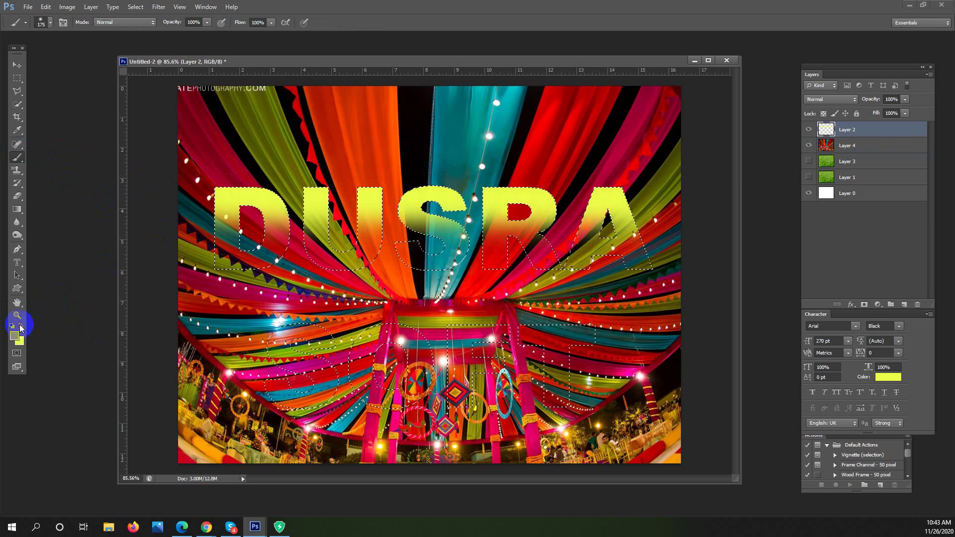
left_click_drag(219, 256, 353, 262)
left_click_drag(626, 245, 628, 245)
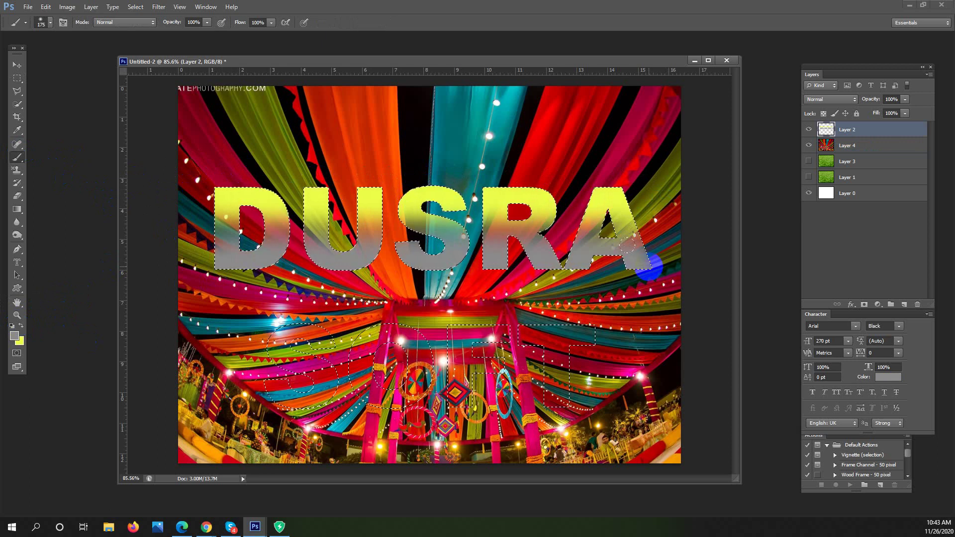
key("ctrl+z")
key("ctrl+alt+z")
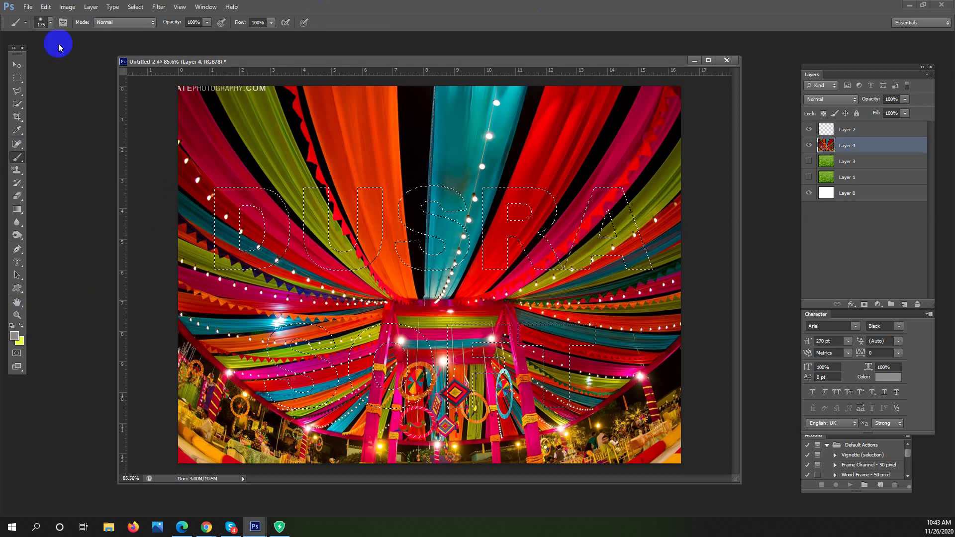
left_click(18, 78)
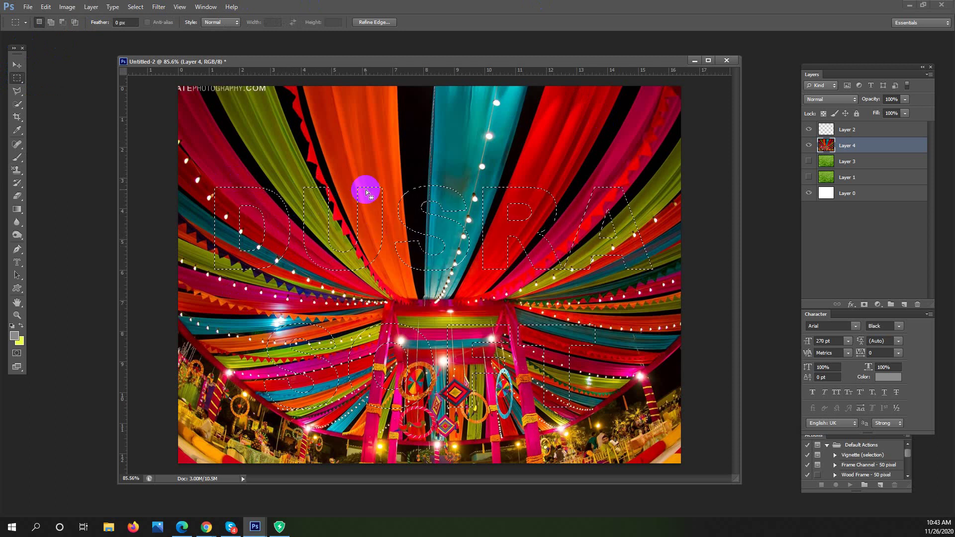
Invert the selection and delete the drape photo outside the DUSRA SOFT letters on Layer 4
right_click(282, 213)
left_click(314, 229)
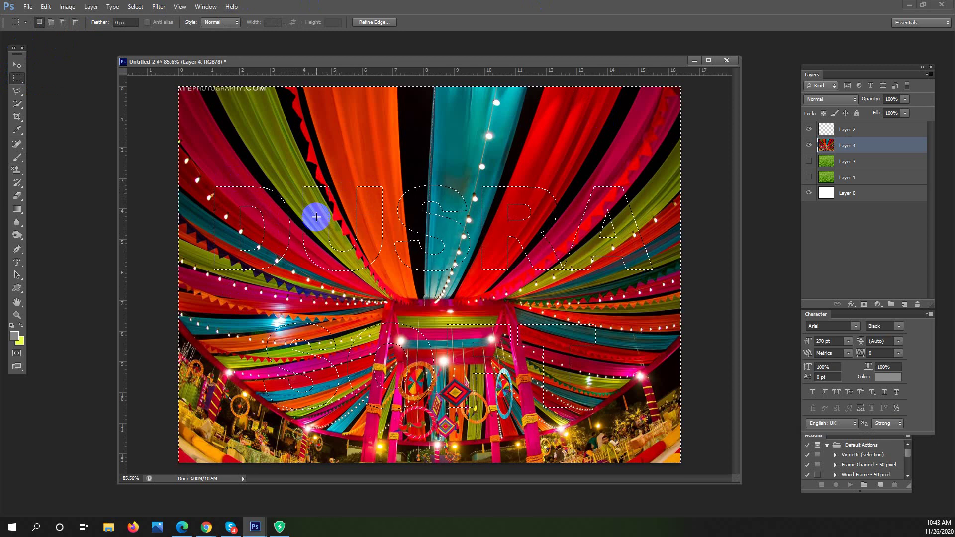
key("Delete")
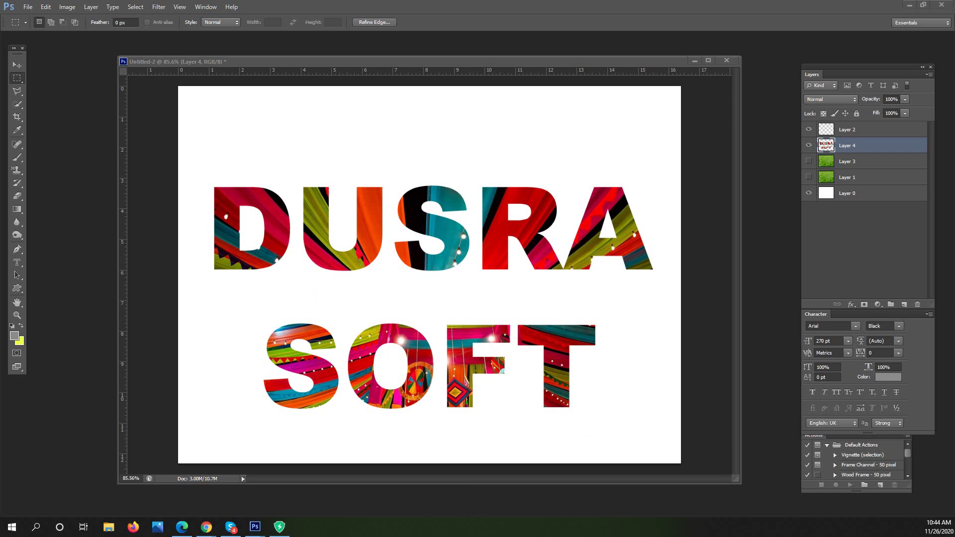
left_click(19, 261)
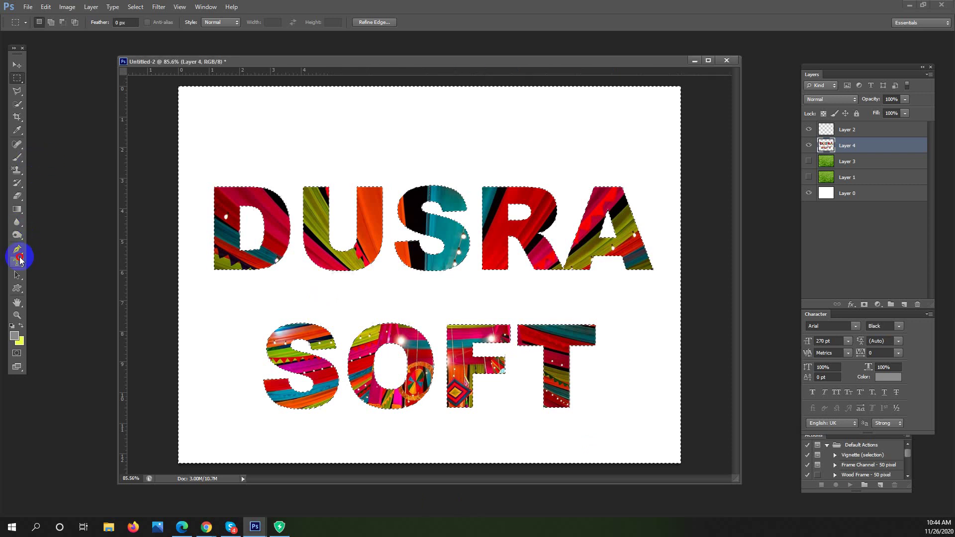
Deselect with the Rectangular Marquee Tool, leaving the drape-filled DUSRA SOFT letters on white
left_click(20, 261)
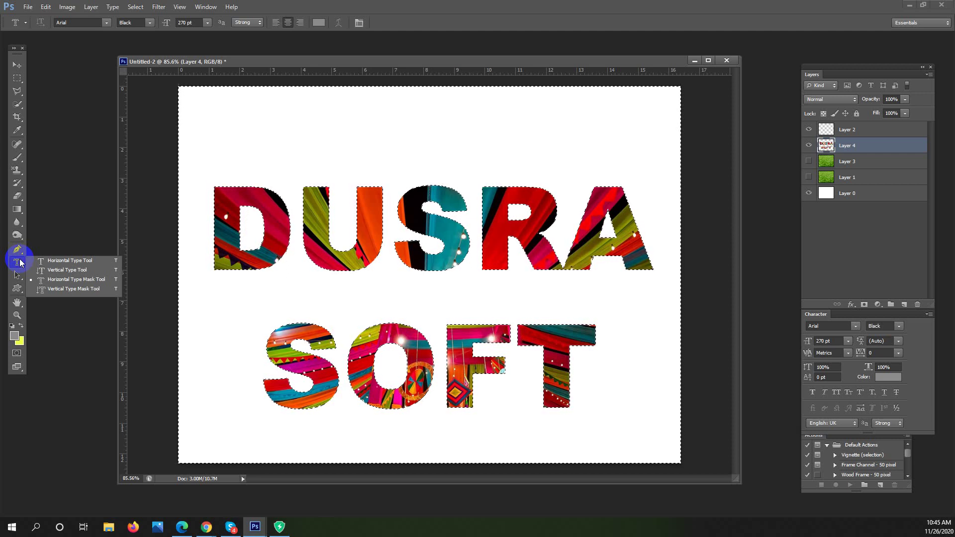
left_click(17, 79)
left_click(321, 209)
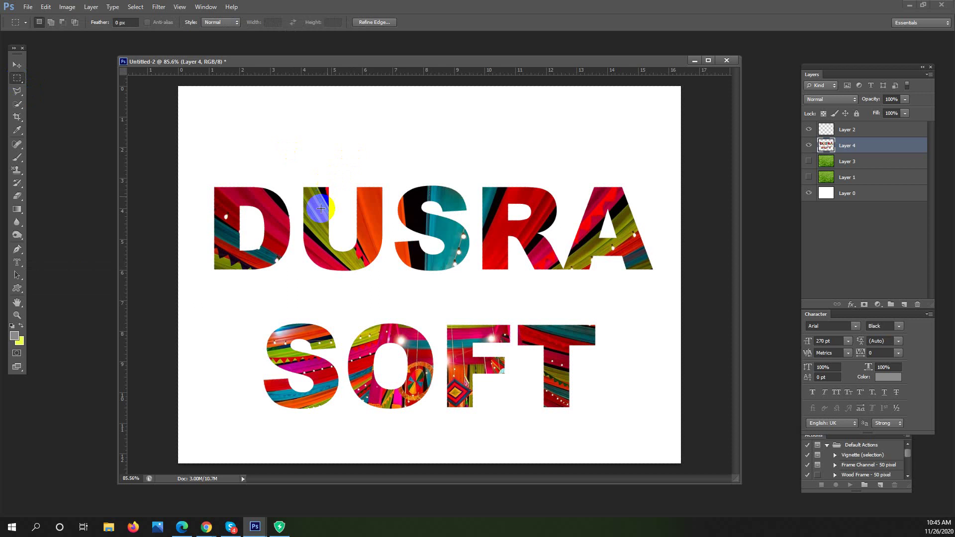